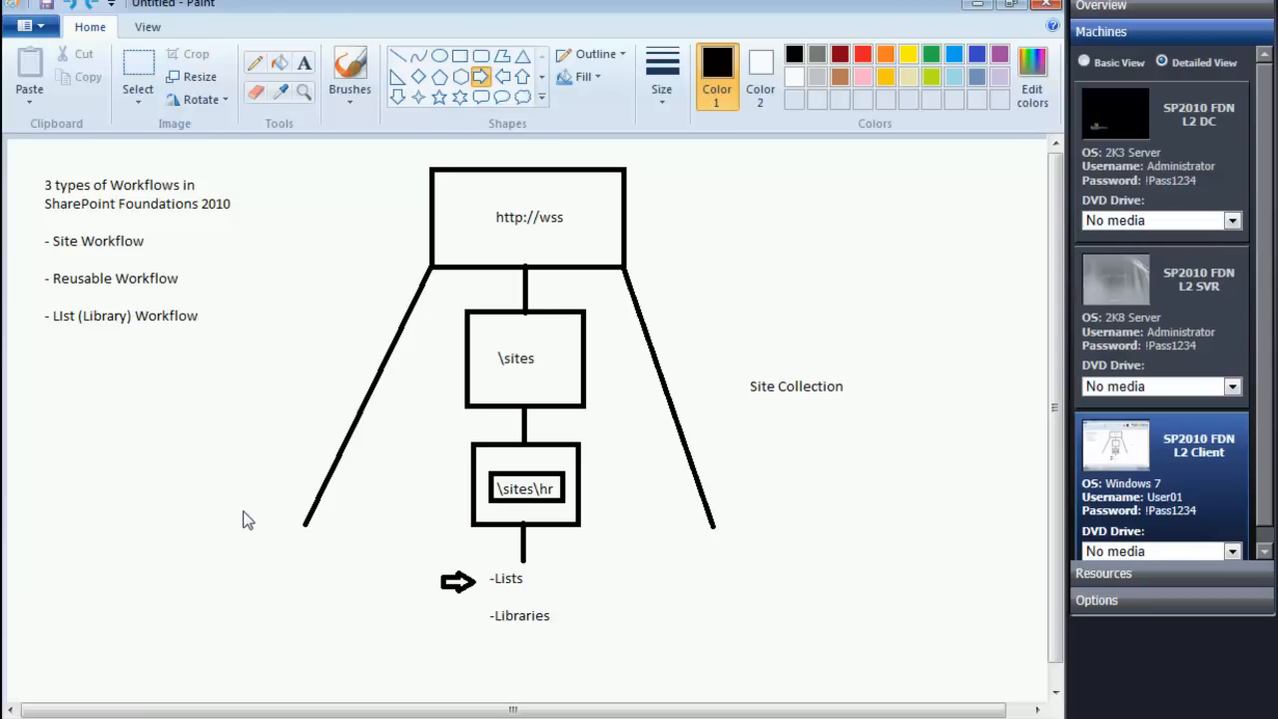
Step: Undo the last two shapes and draw a rectangle around the \sites\hr label in the diagram
key("ctrl+z")
key("ctrl+z")
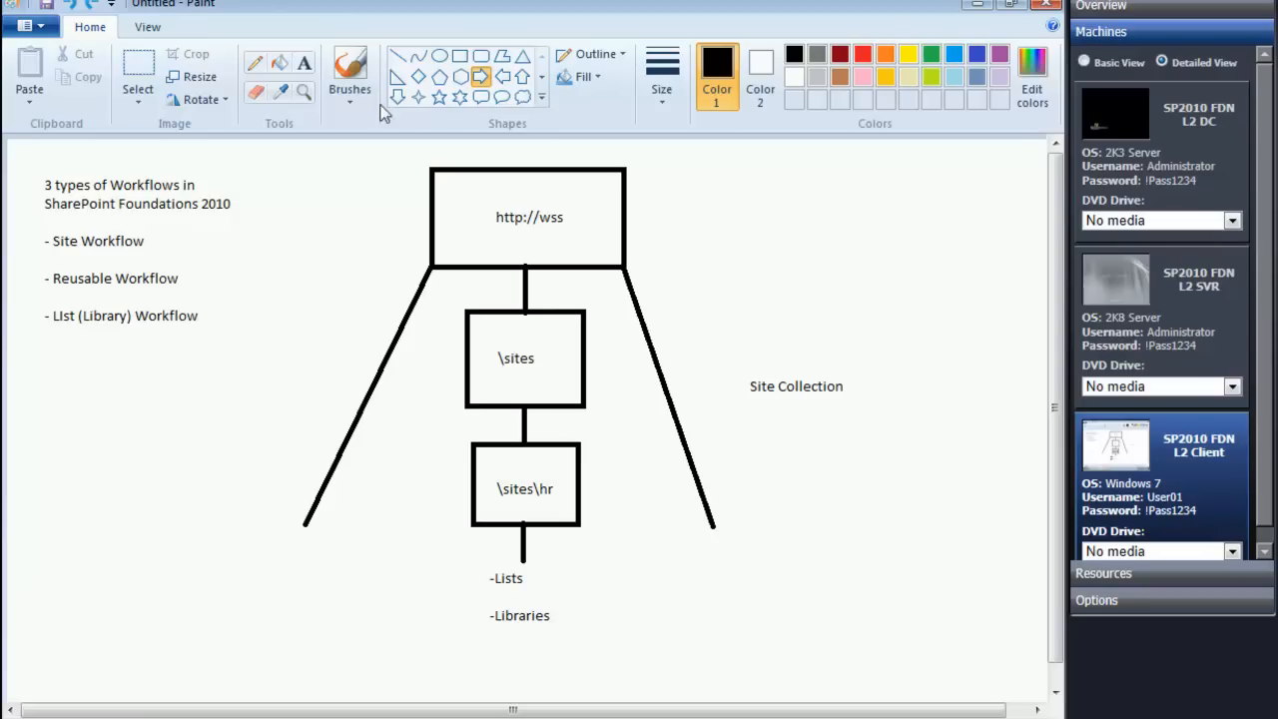
left_click(459, 56)
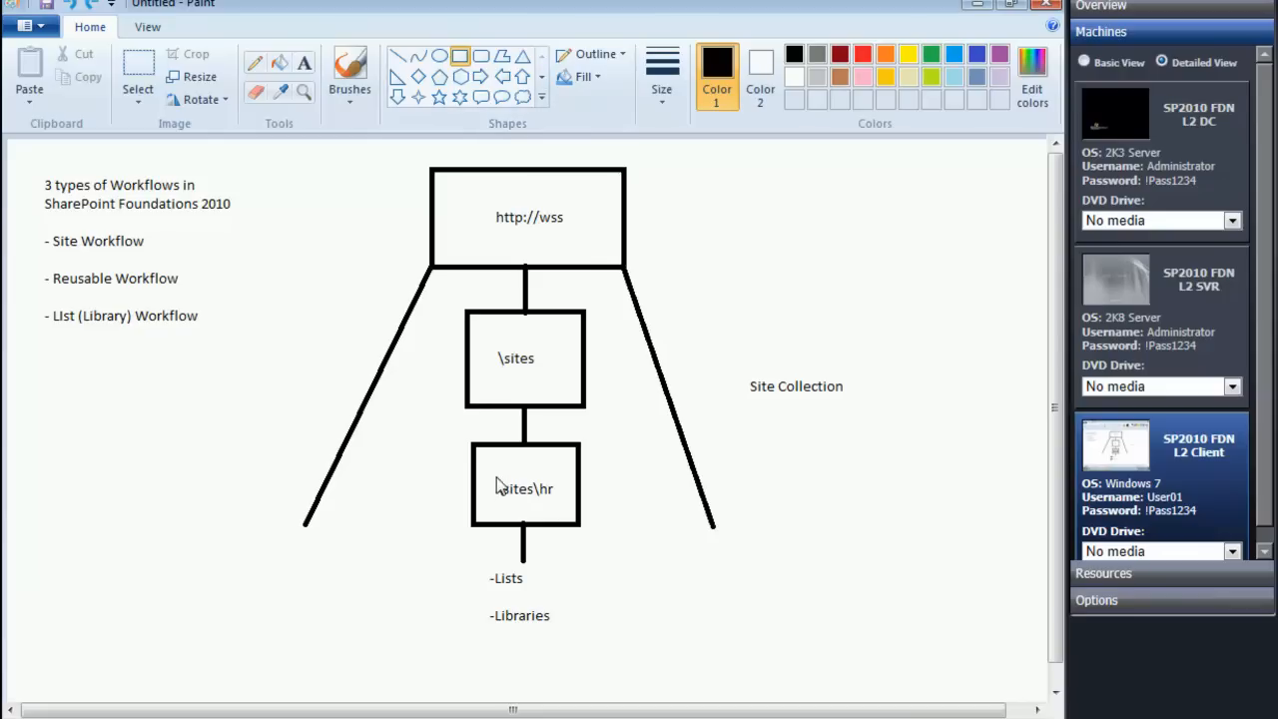
mouse_move(491, 473)
left_mouse_down()
mouse_move(517, 505)
mouse_move(562, 510)
left_mouse_up()
left_click(706, 650)
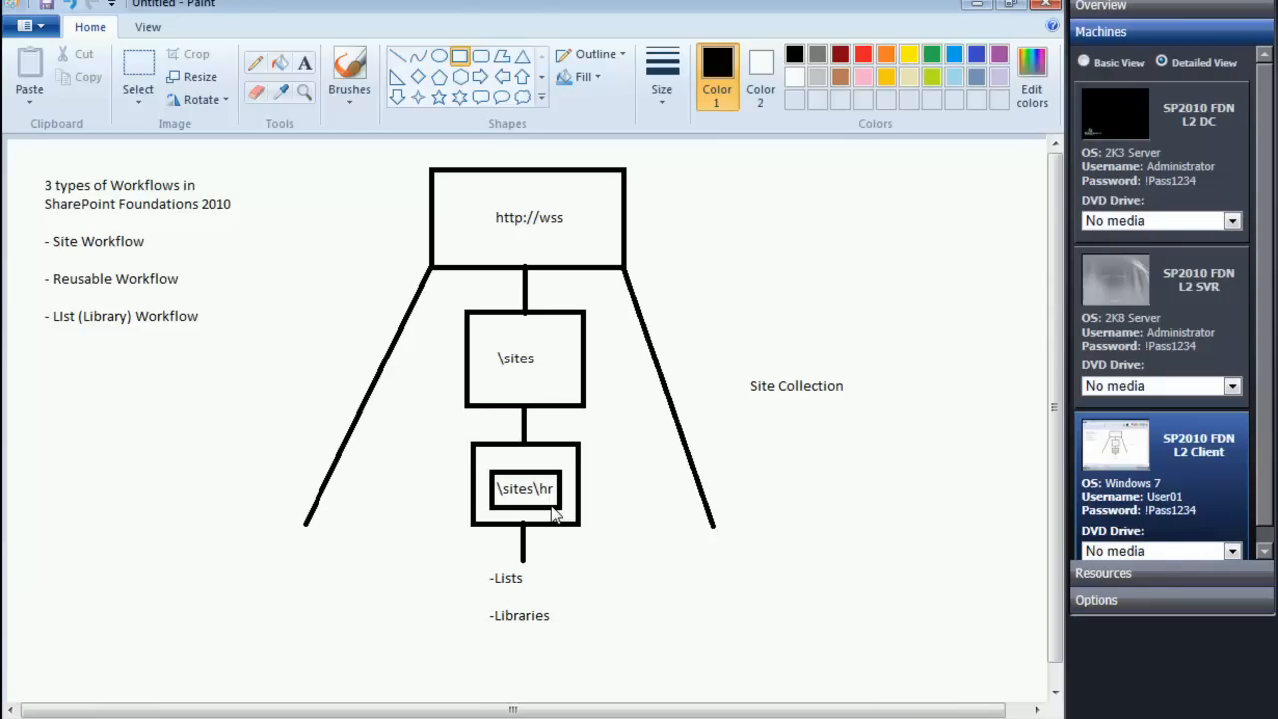
left_click(554, 514)
Step: Switch to Internet Explorer to view the Human Resource site, and to SharePoint Designer to examine its site summary and site objects
left_click(982, 7)
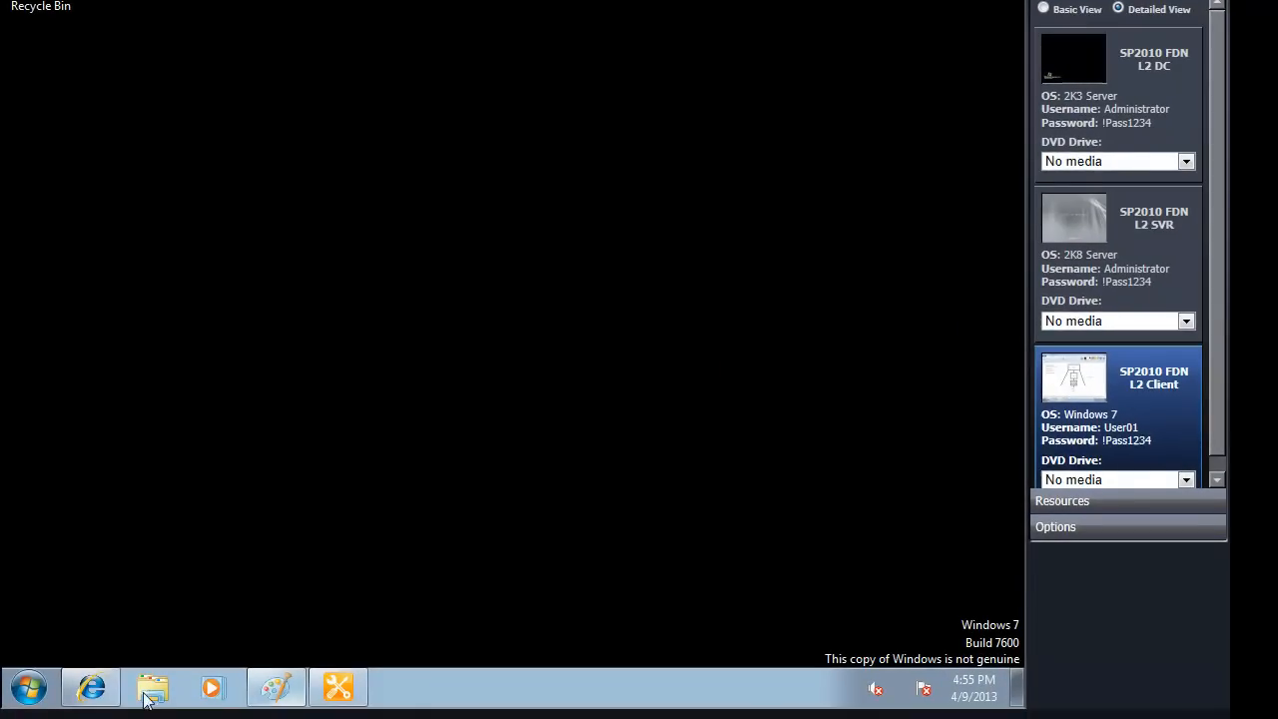
left_click(92, 687)
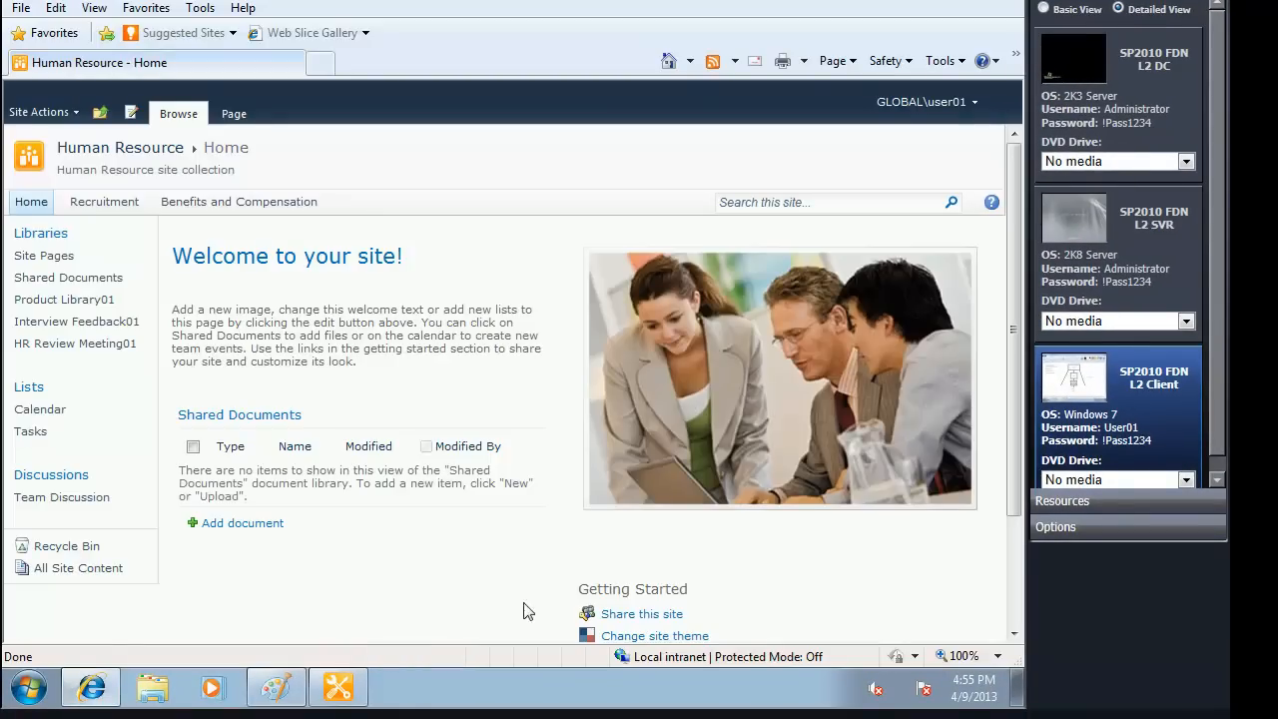
left_click(337, 687)
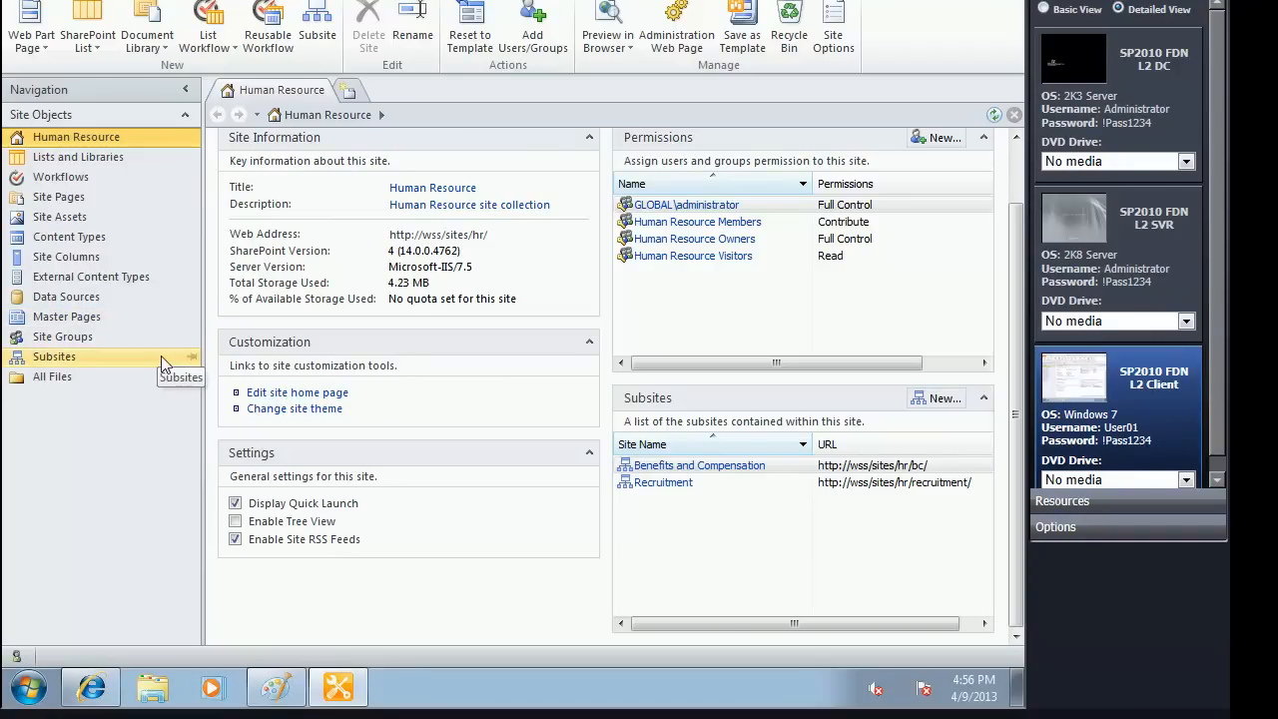
Step: Switch to Internet Explorer and start creating a custom list in the Human Resource site
left_click(96, 687)
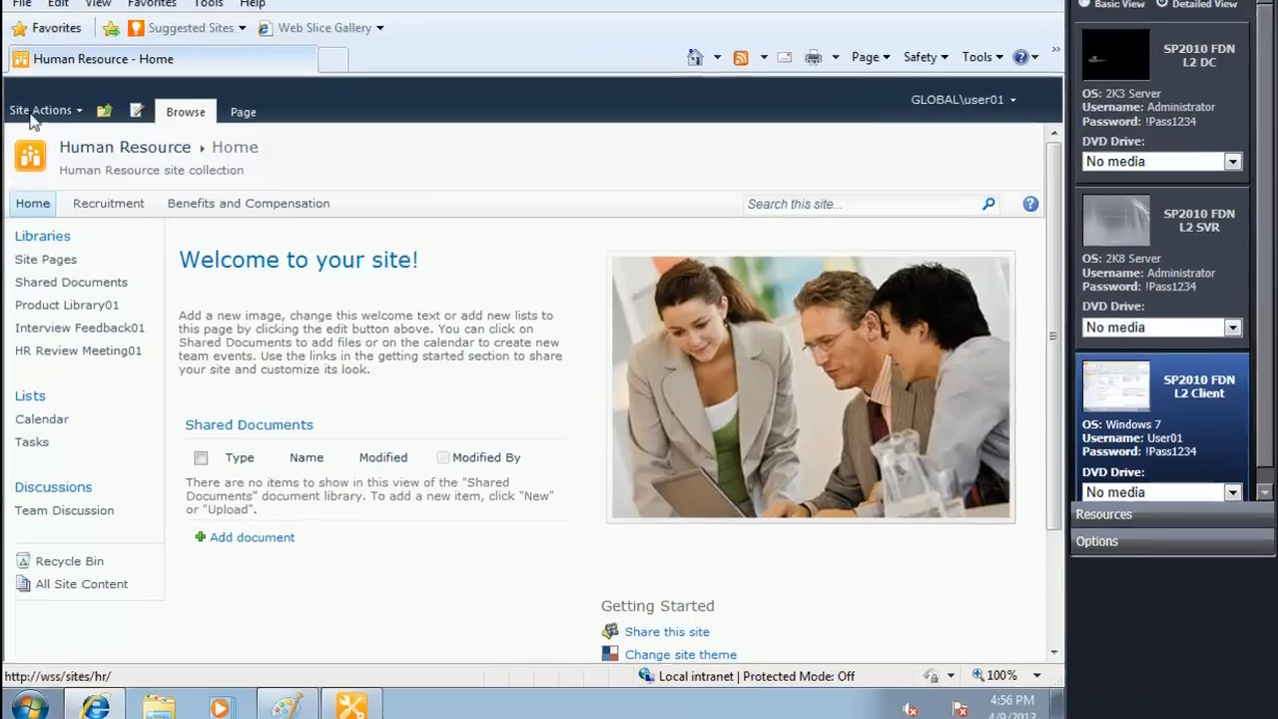
left_click(33, 108)
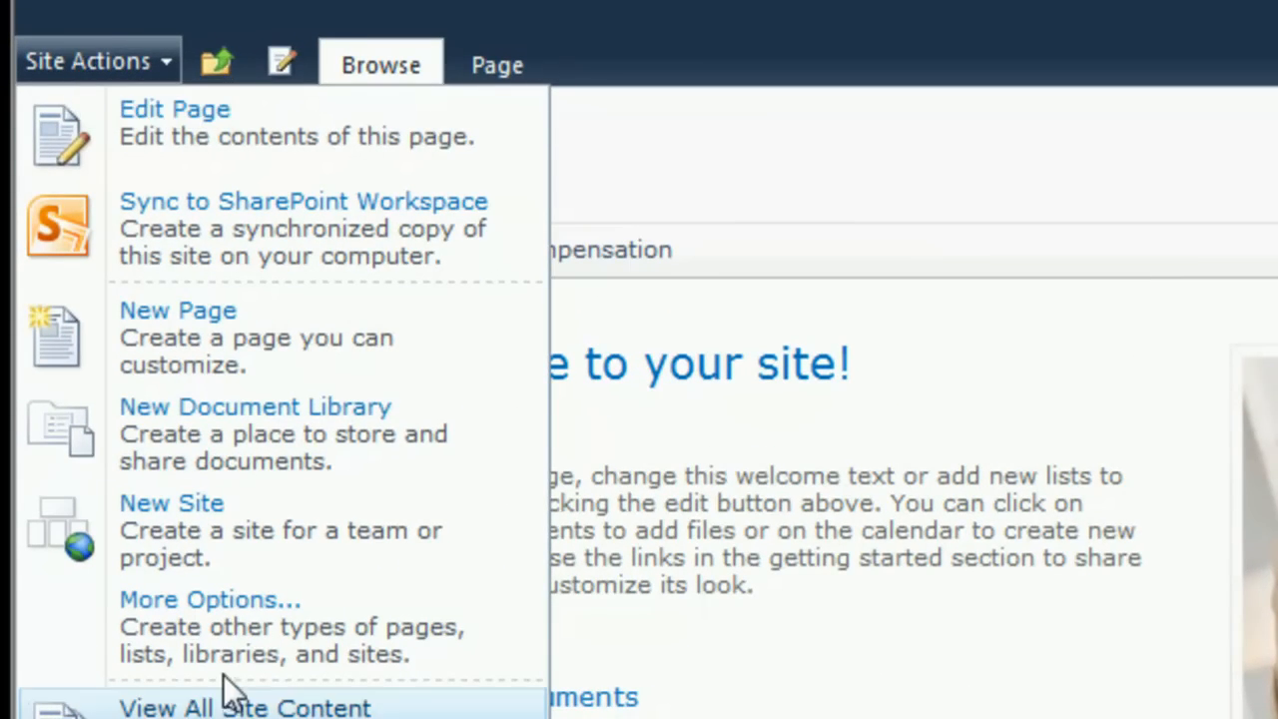
left_click(230, 609)
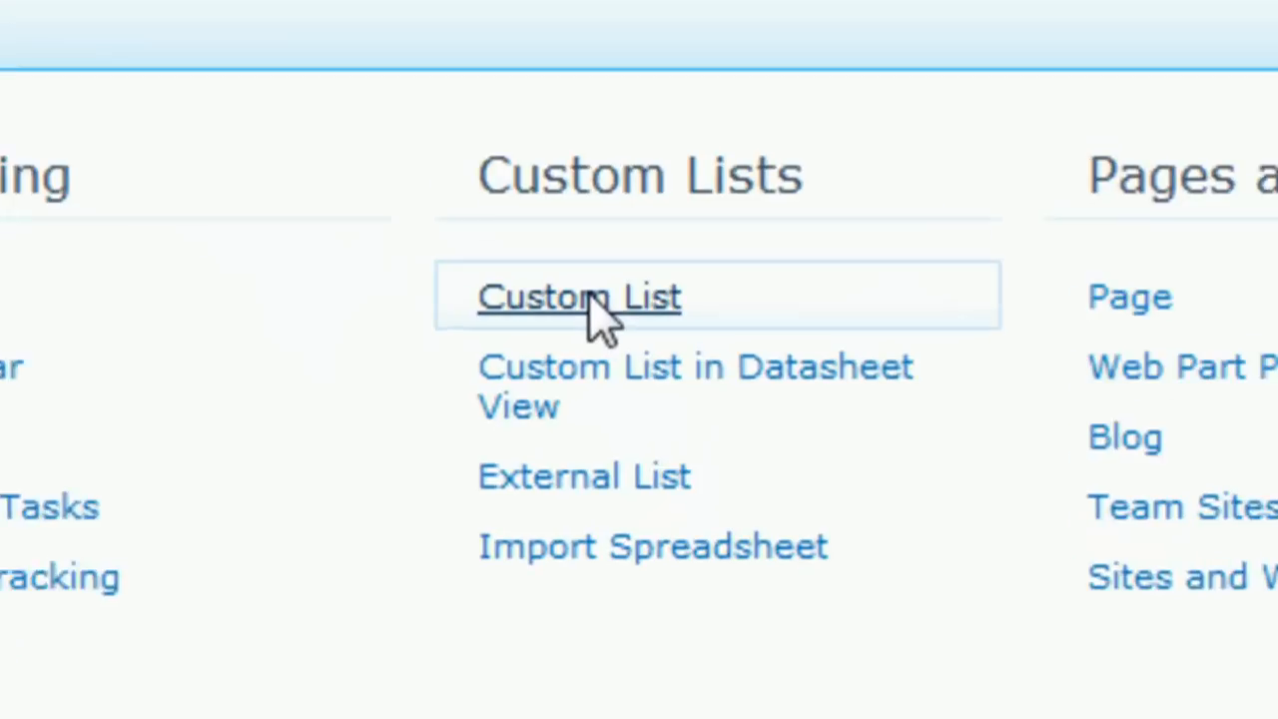
left_click(658, 450)
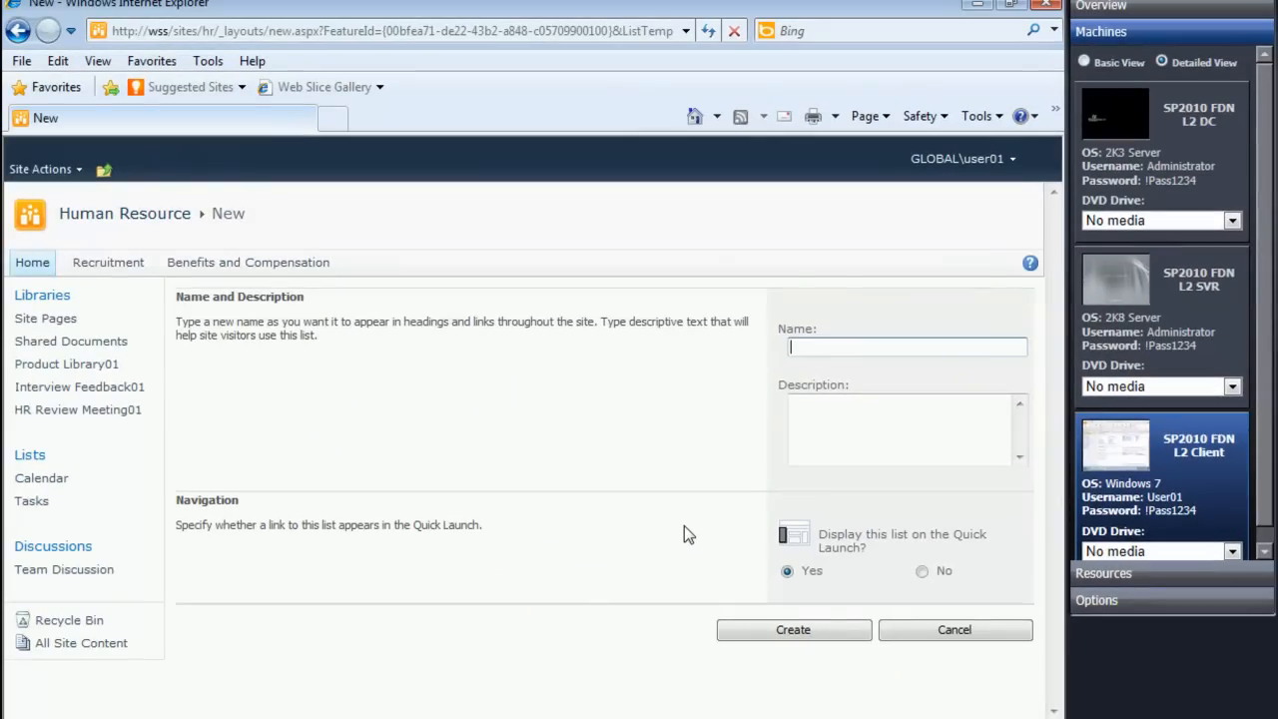
Step: Name the new custom list SurveyResponses and create it
type("Survfey")
key("BackSpace")
key("BackSpace")
key("BackSpace")
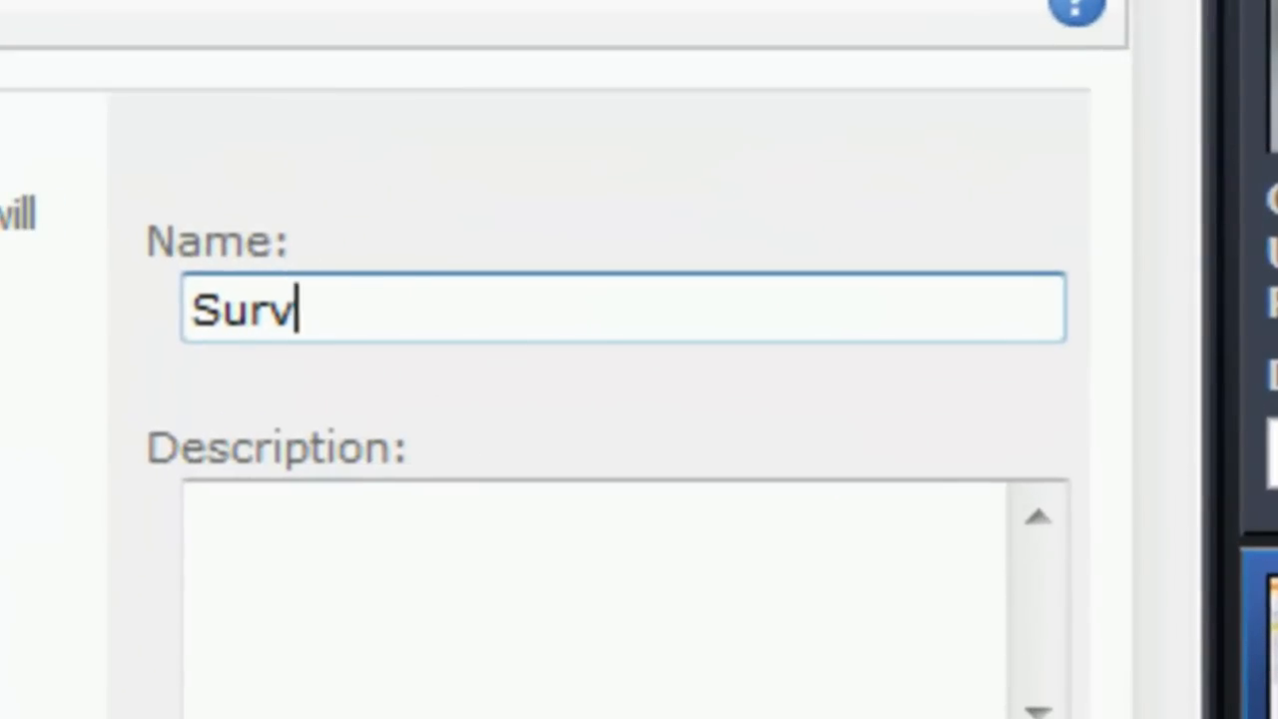
type("eyResponse")
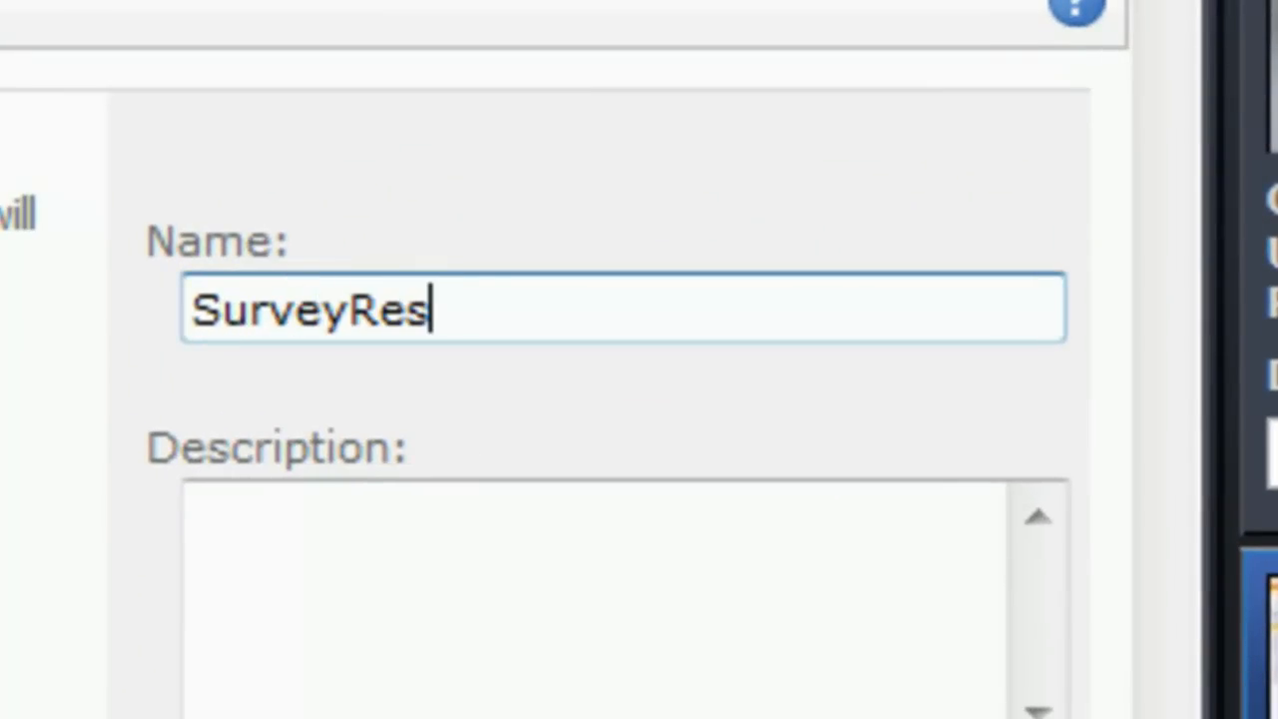
type("s")
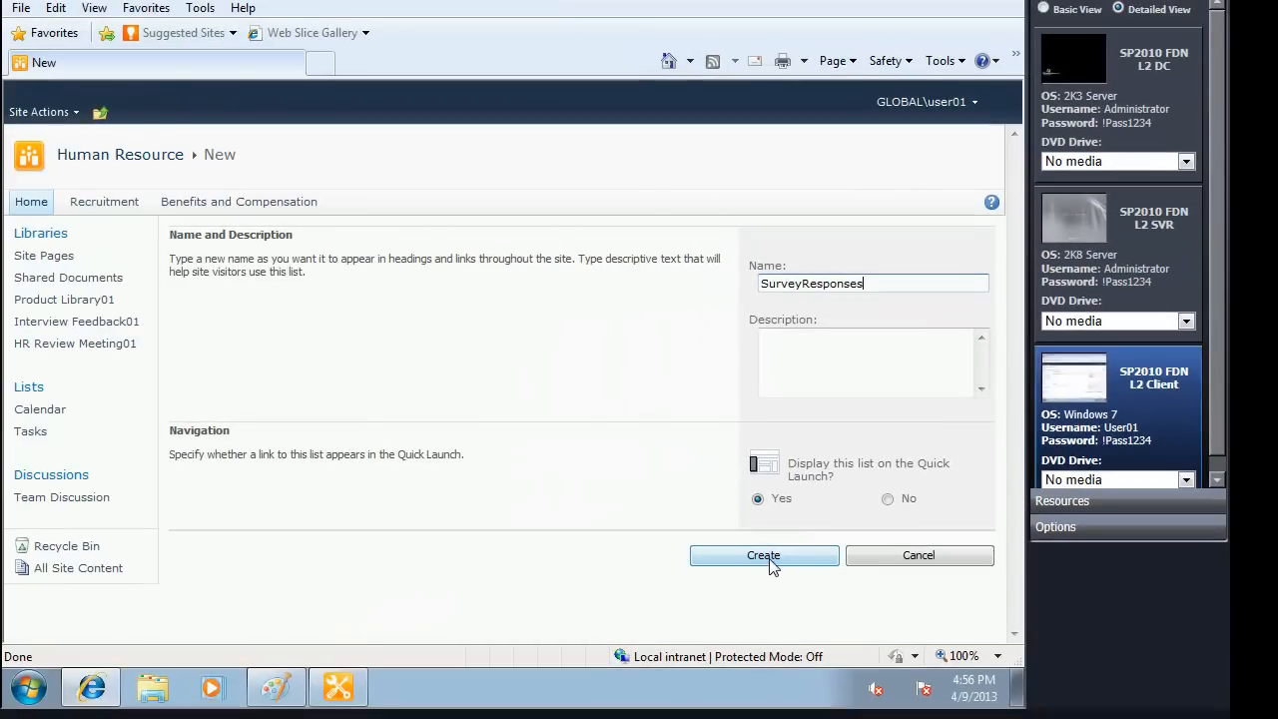
left_click(767, 559)
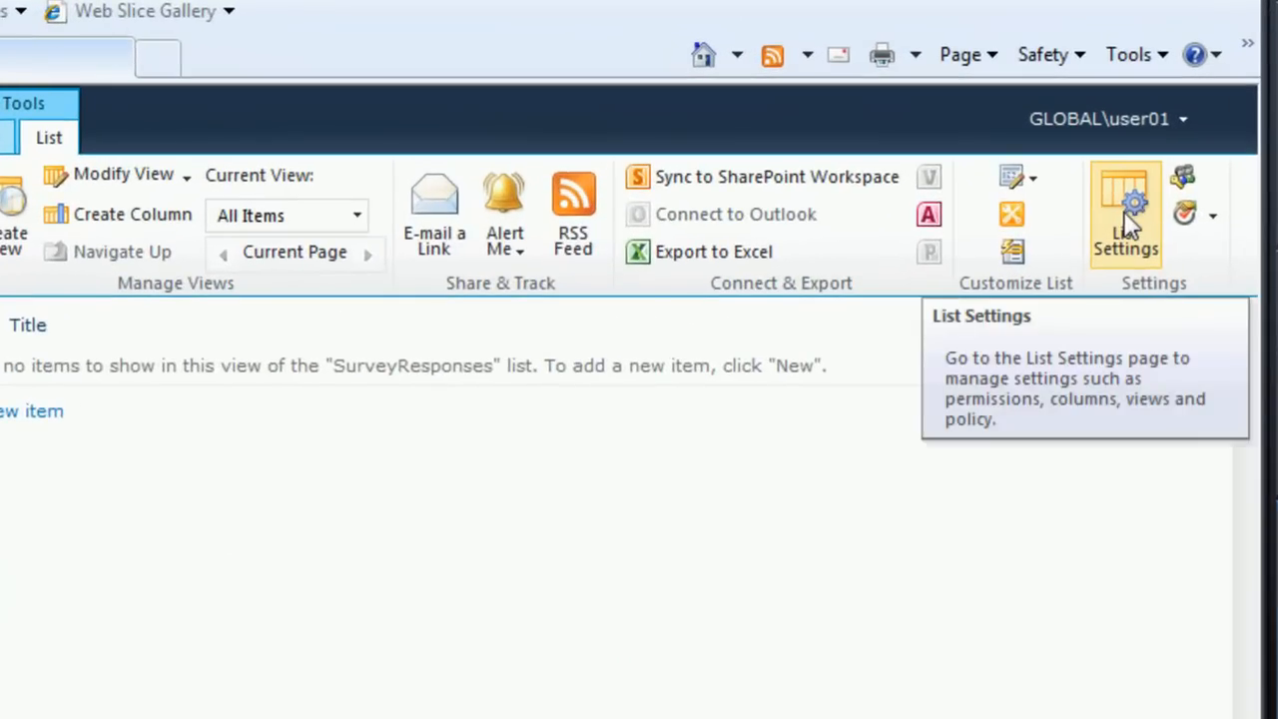
Step: Open the settings of the SurveyResponses list and rename its Title column to Full Name
left_click(1128, 227)
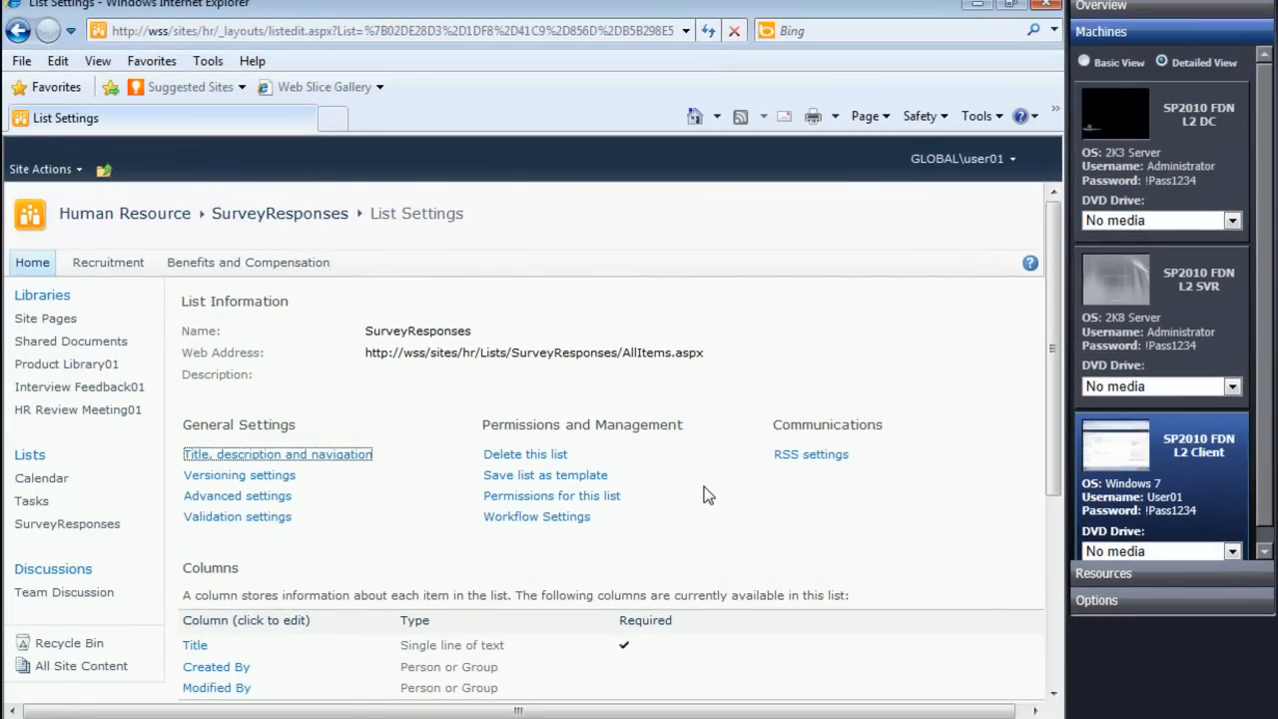
scroll(705, 494, "down", 4)
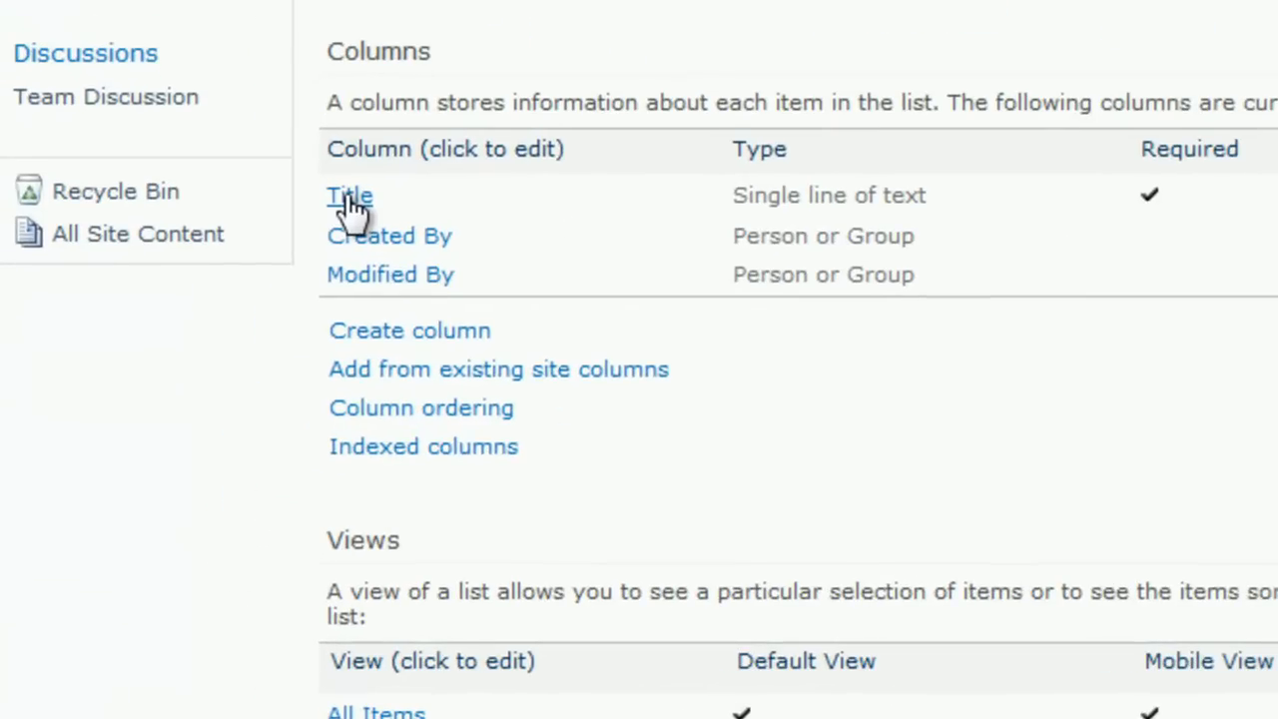
left_click(349, 197)
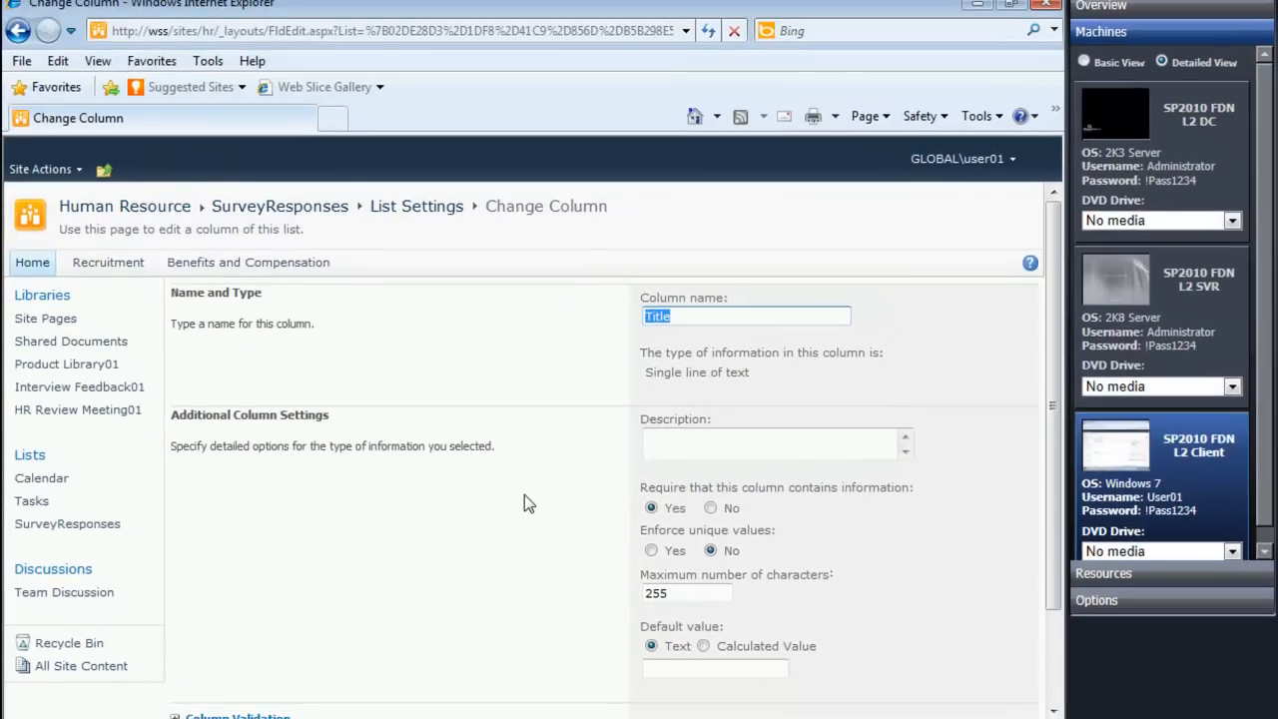
type("Ful")
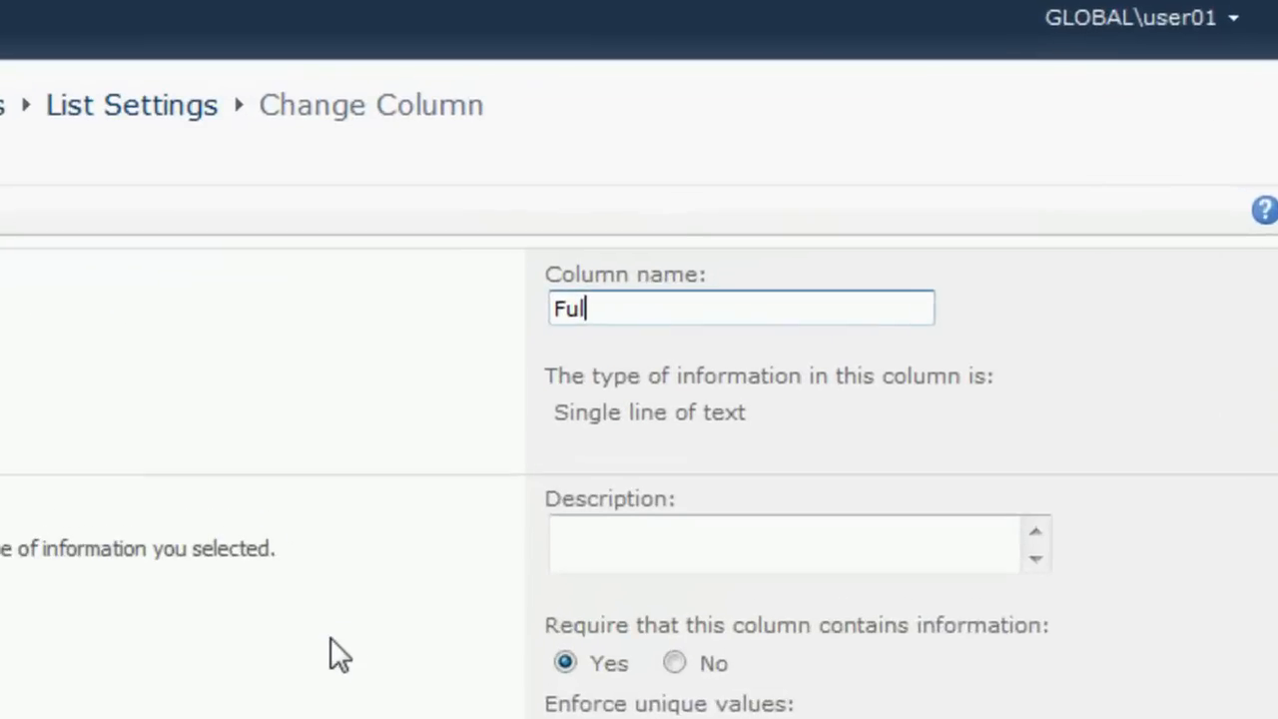
type("l Name")
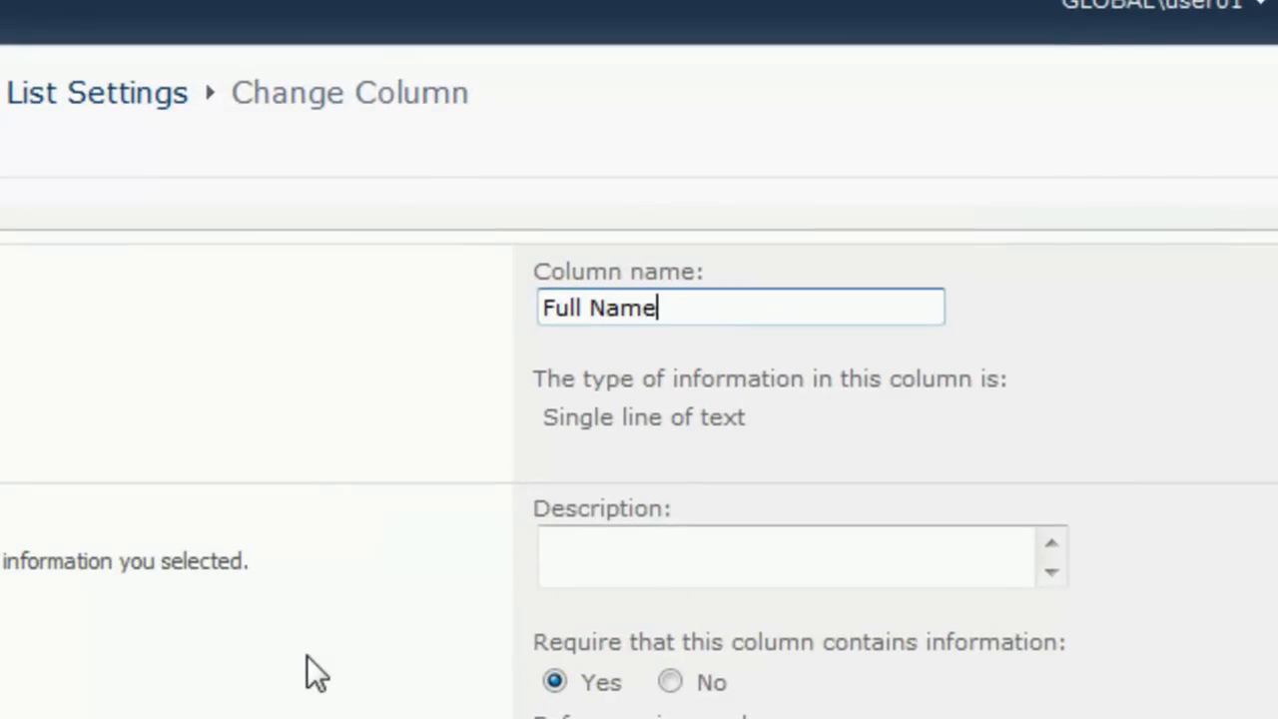
scroll(799, 399, "down", 3)
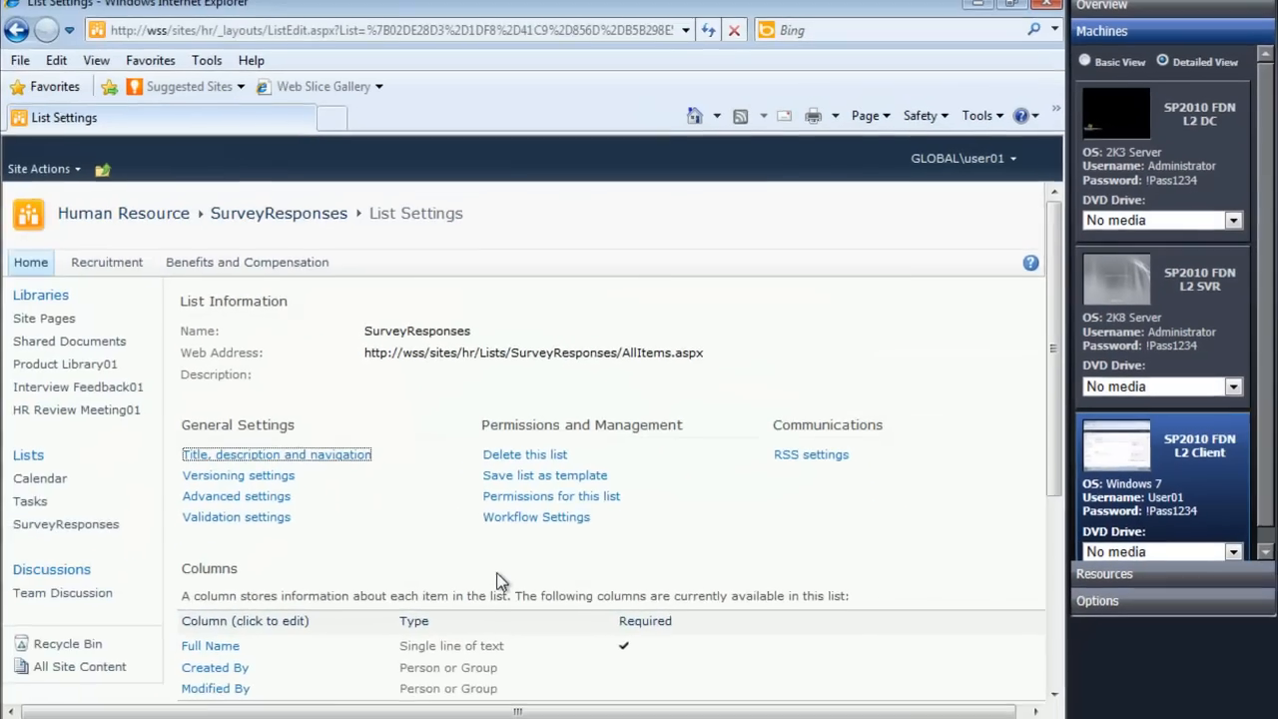
Step: Add a single line of text column named Suggestions to the SurveyResponses list
scroll(371, 714, "down", 3)
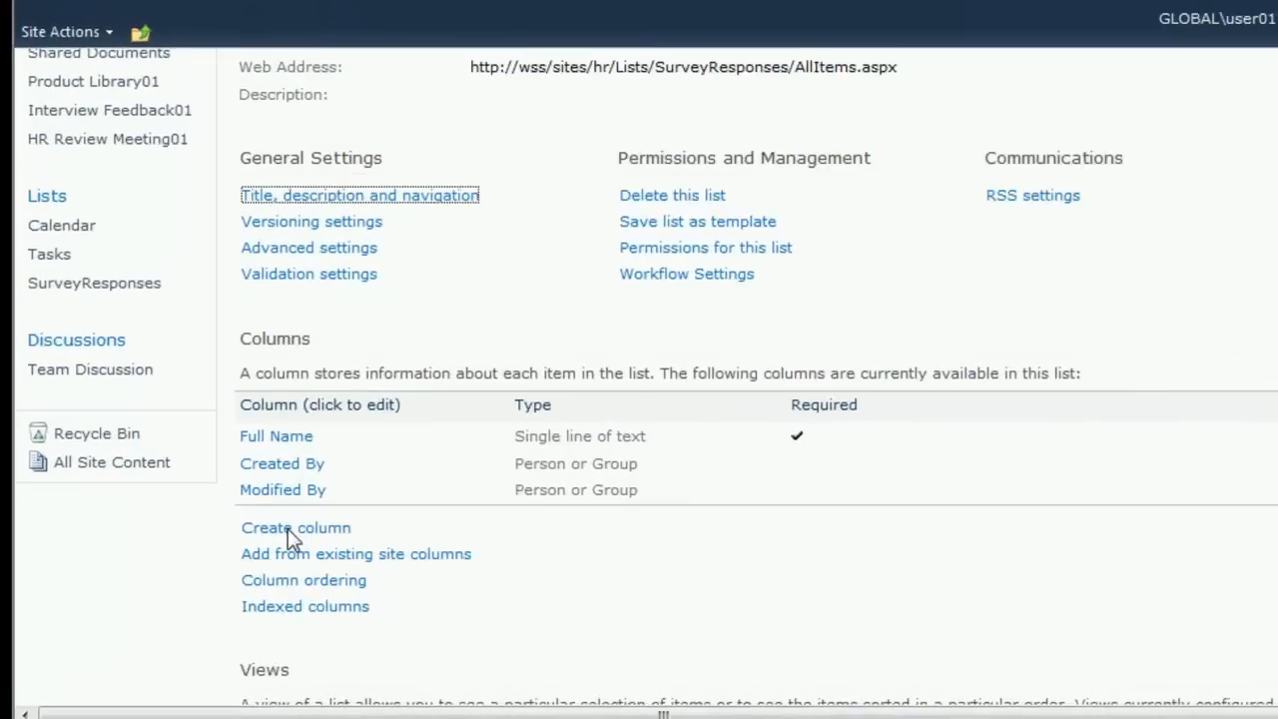
left_click(289, 529)
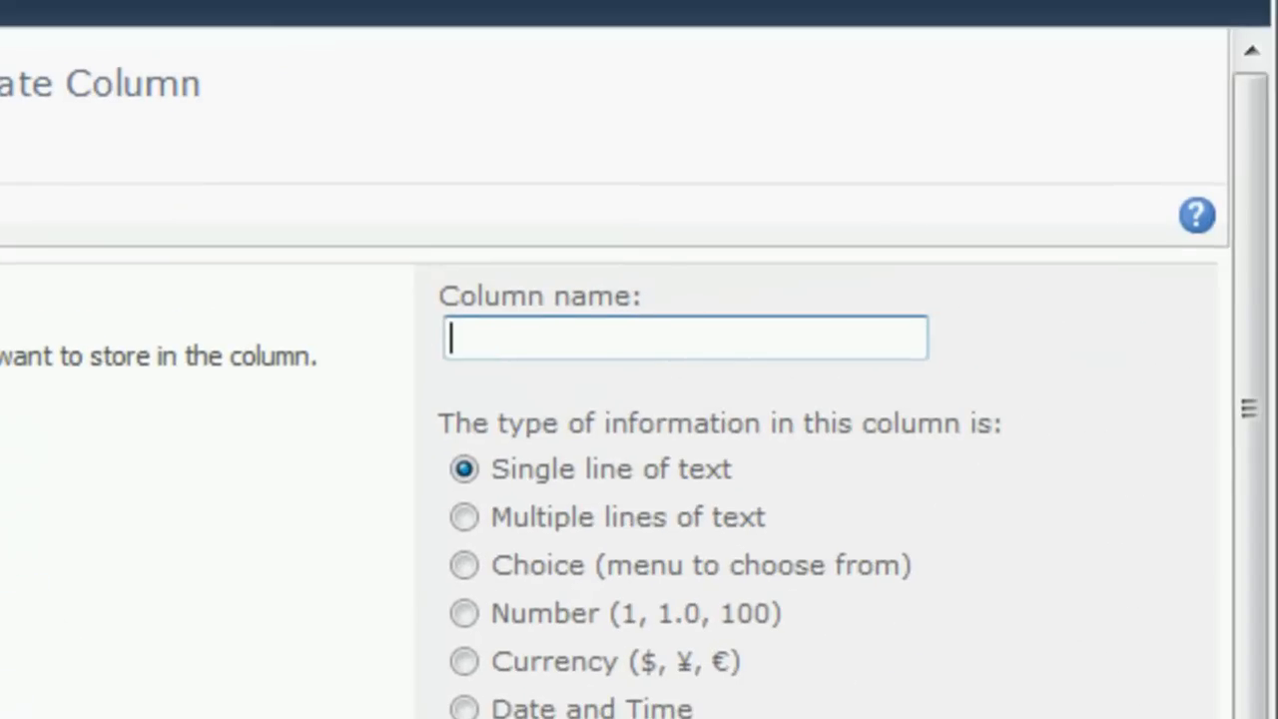
type("Sugegezs")
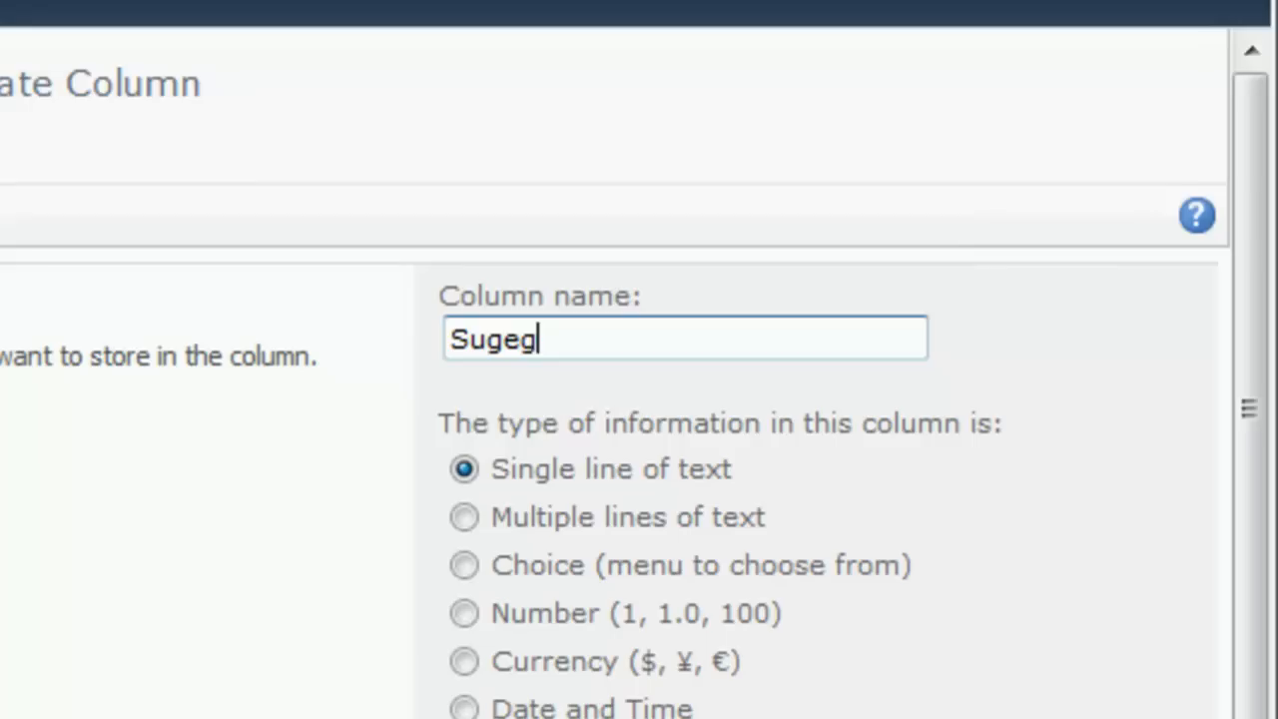
key("BackSpace")
key("BackSpace")
key("BackSpace")
key("BackSpace")
key("BackSpace")
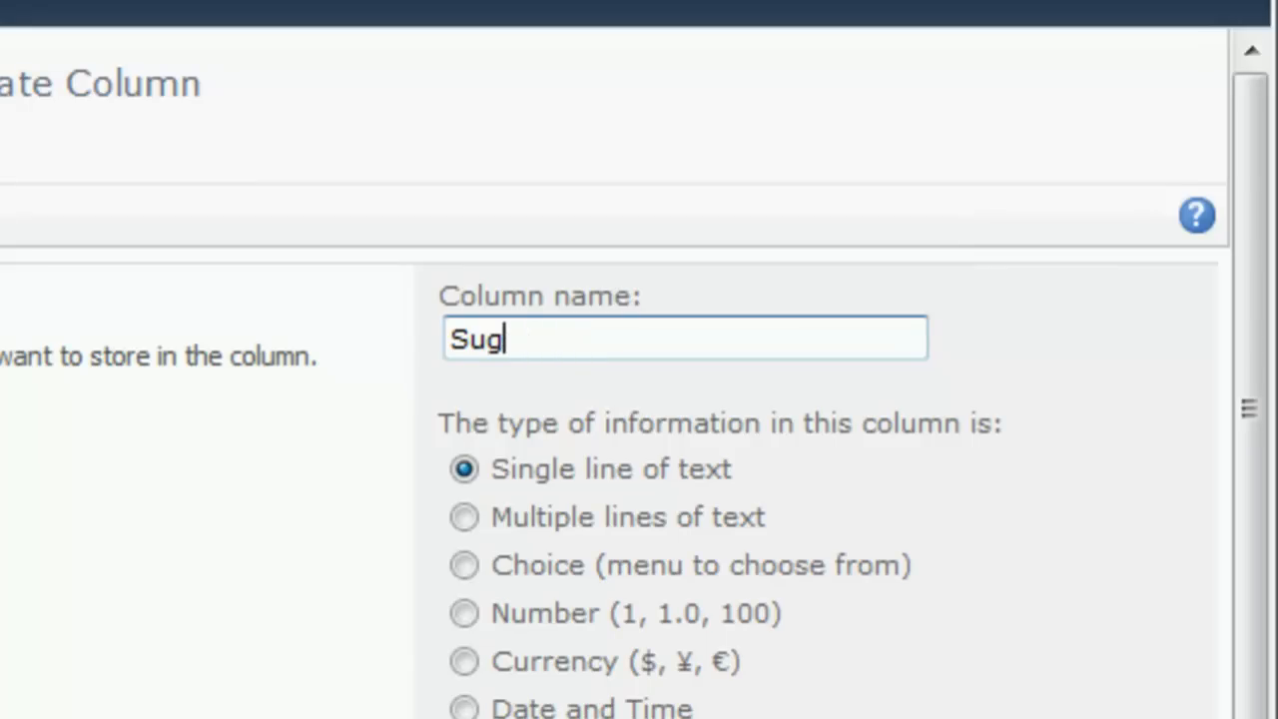
type("gestions")
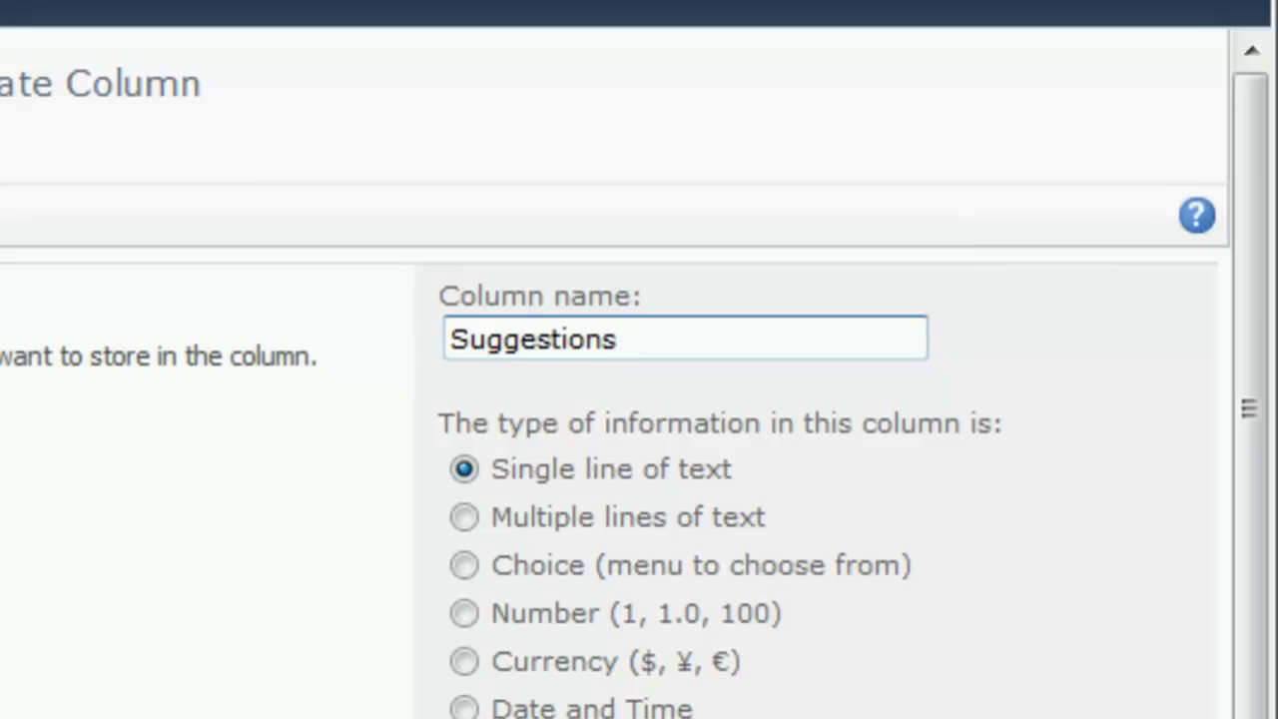
scroll(1254, 463, "down", 3)
left_click_drag(1251, 498, 1251, 718)
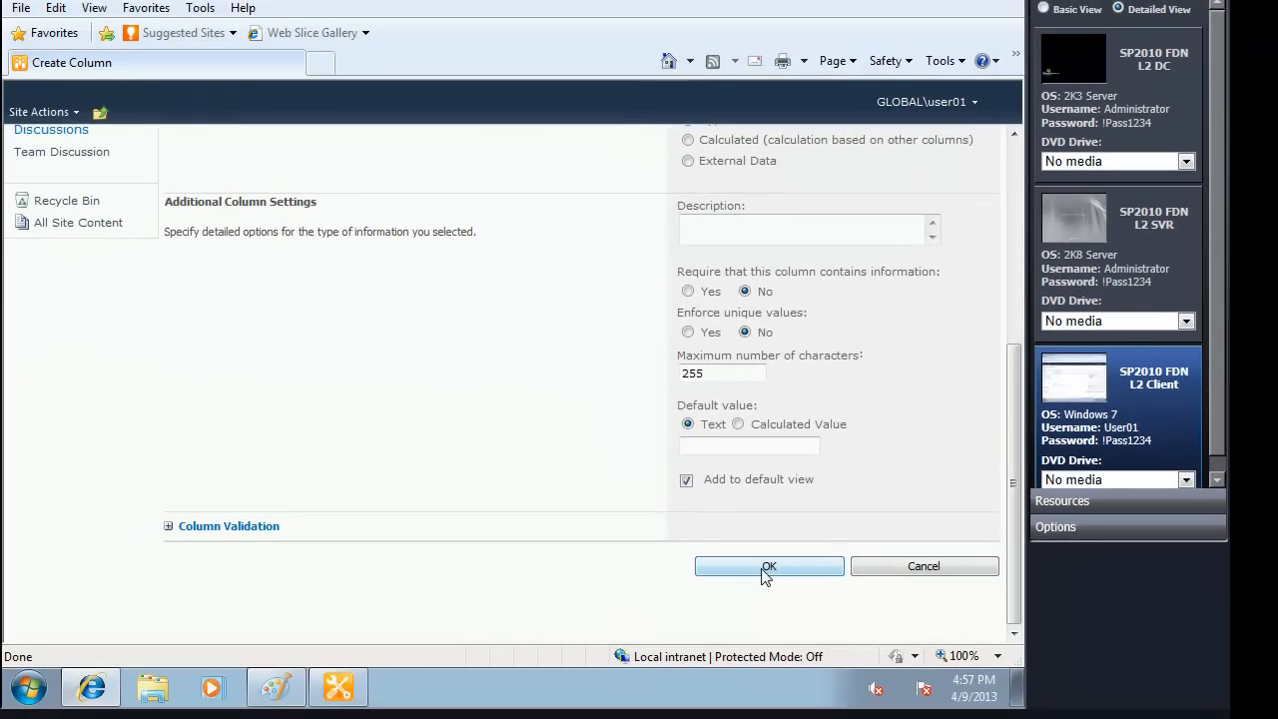
left_click(763, 570)
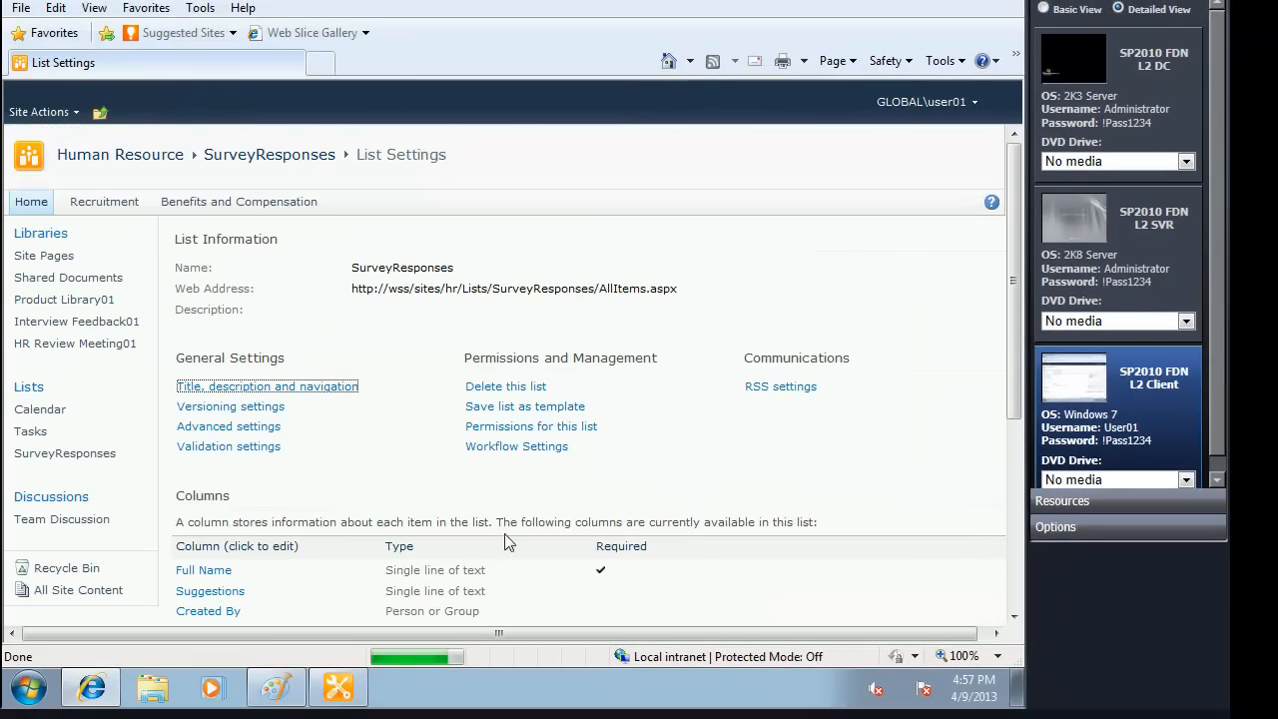
Step: Add a single line of text column named Site Rating and return to the items of the SurveyResponses list
scroll(420, 508, "down", 3)
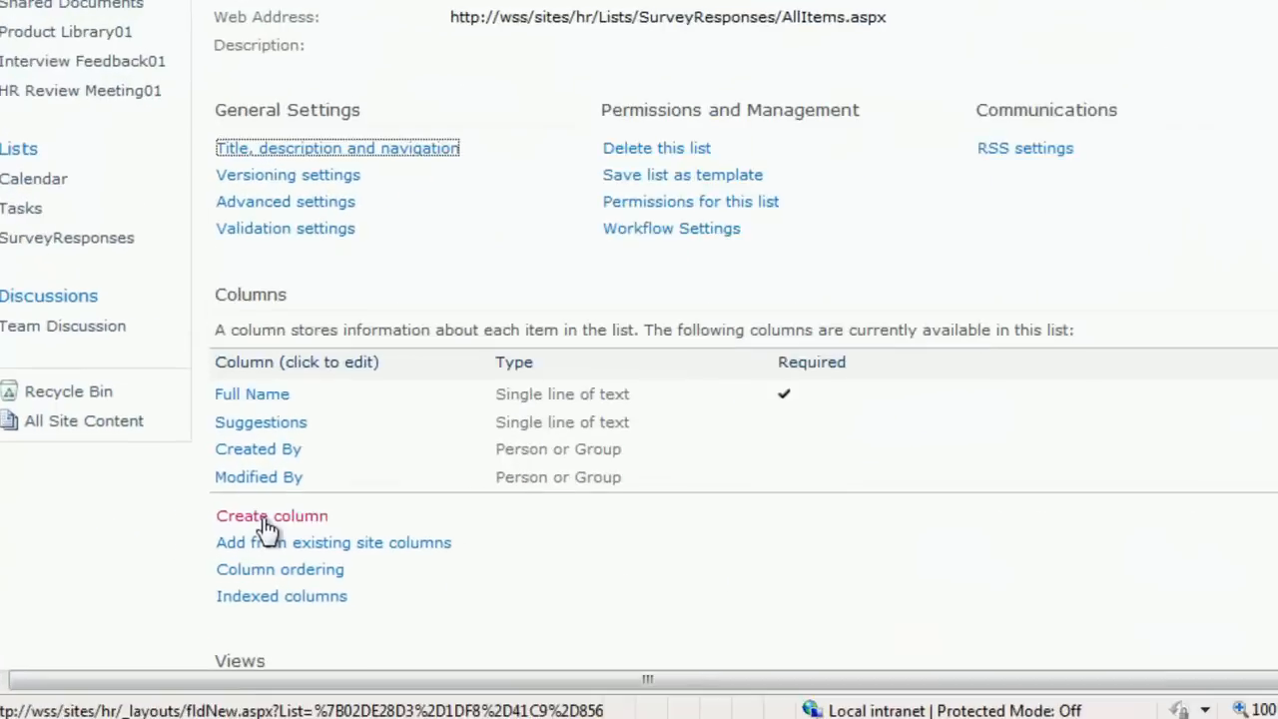
left_click(268, 519)
type("SiteR")
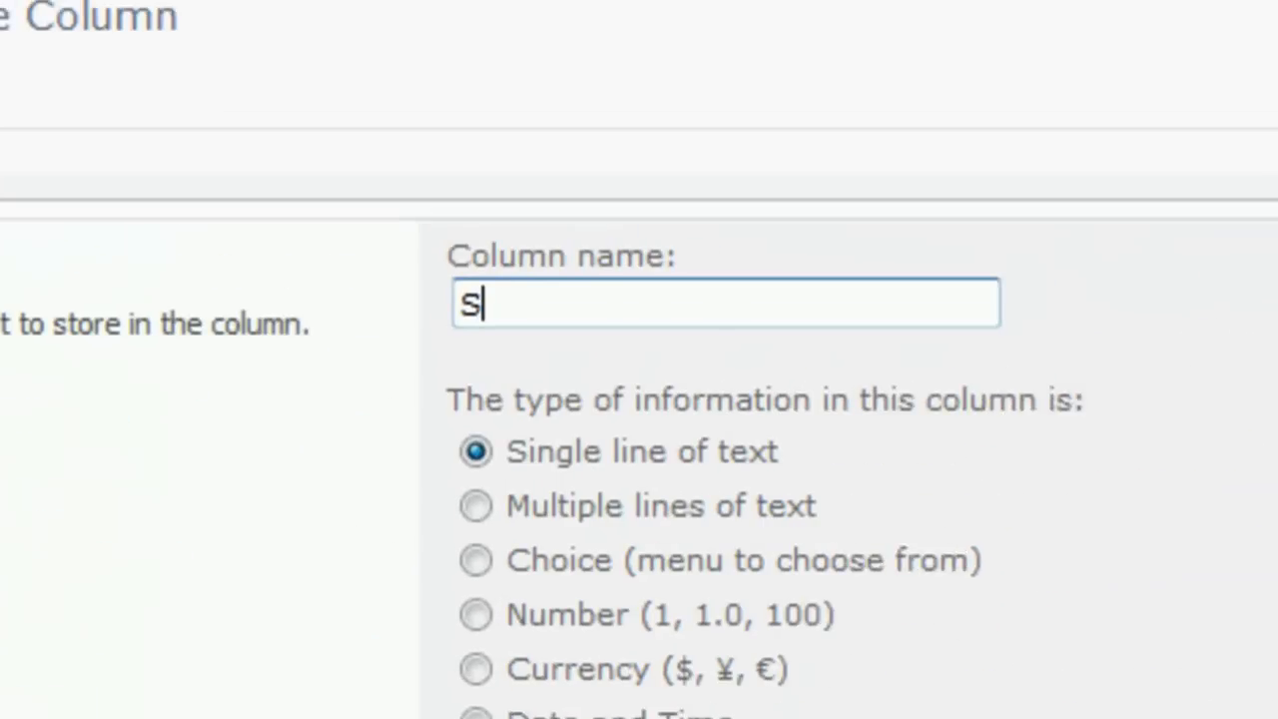
key("BackSpace")
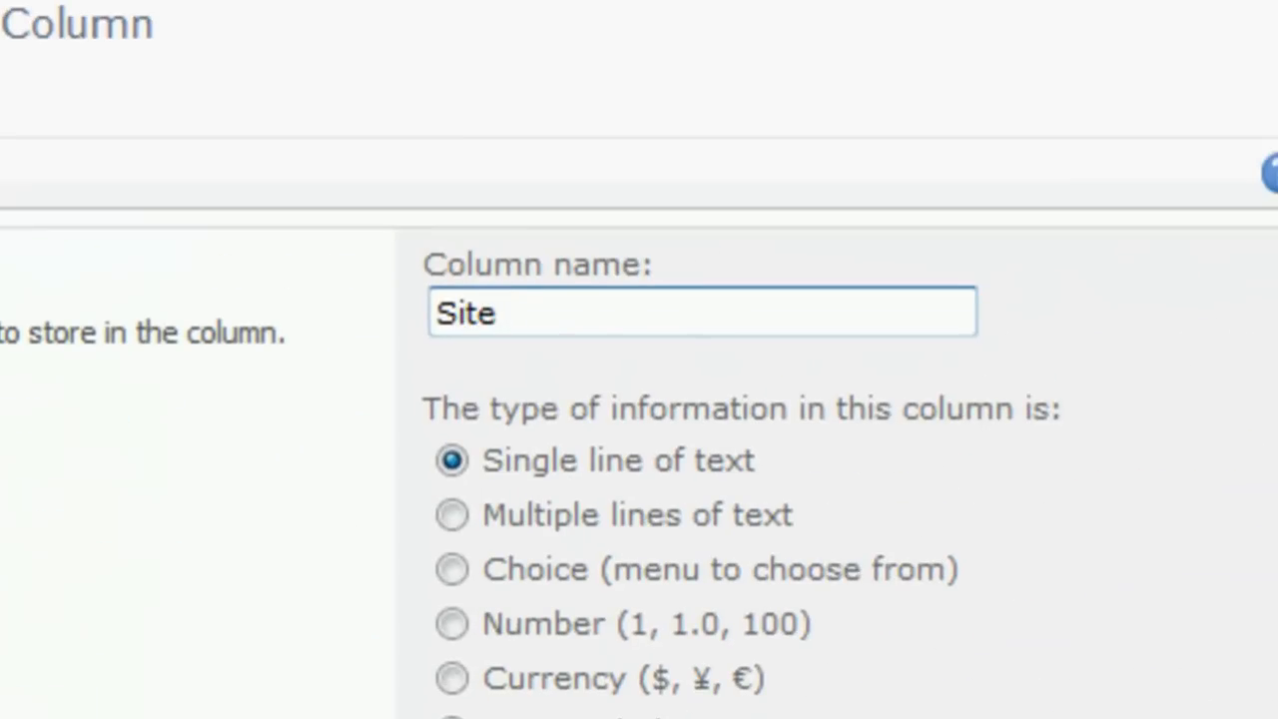
type("Tza")
key("BackSpace")
key("BackSpace")
key("BackSpace")
type("Rating")
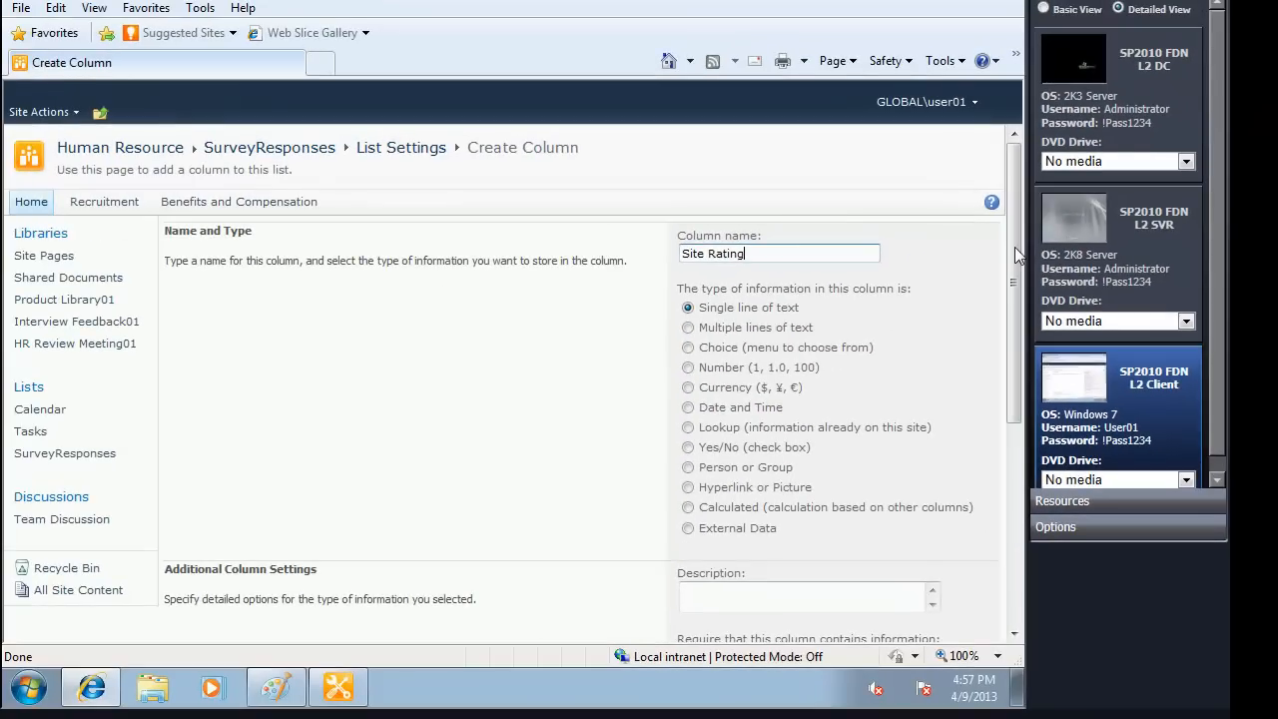
left_click_drag(1015, 247, 1014, 446)
left_click(770, 566)
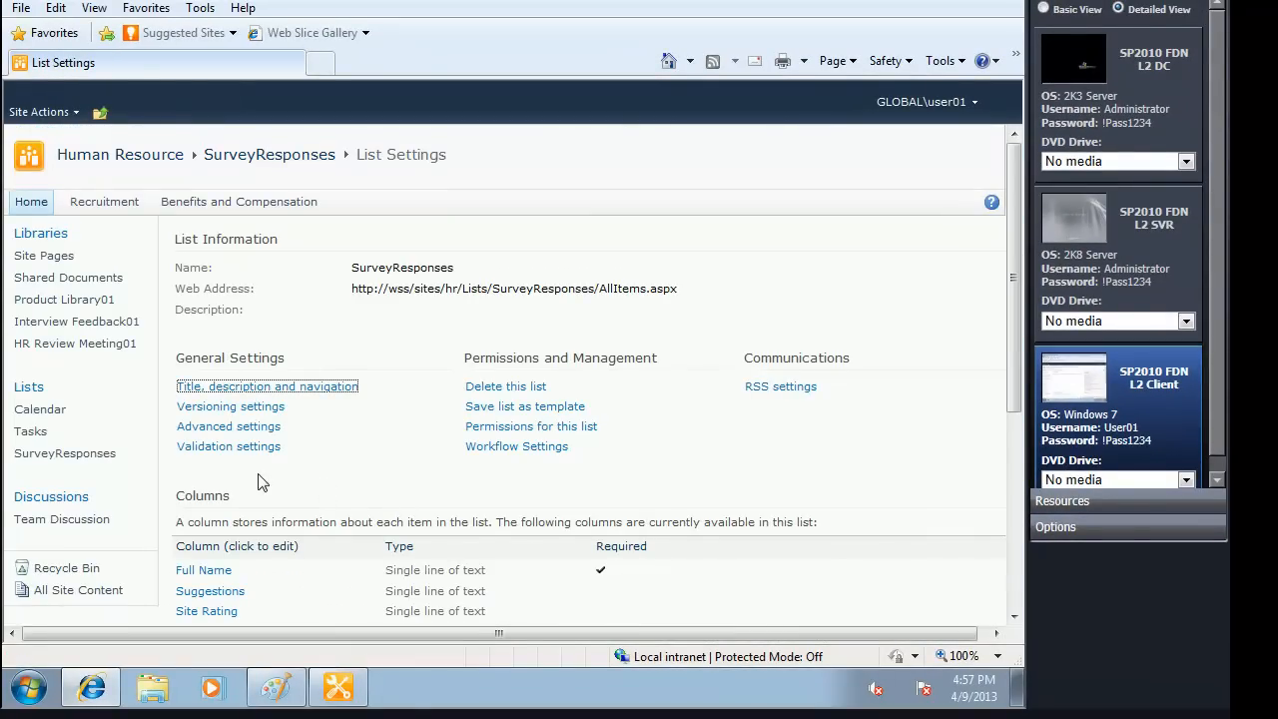
scroll(291, 485, "down", 3)
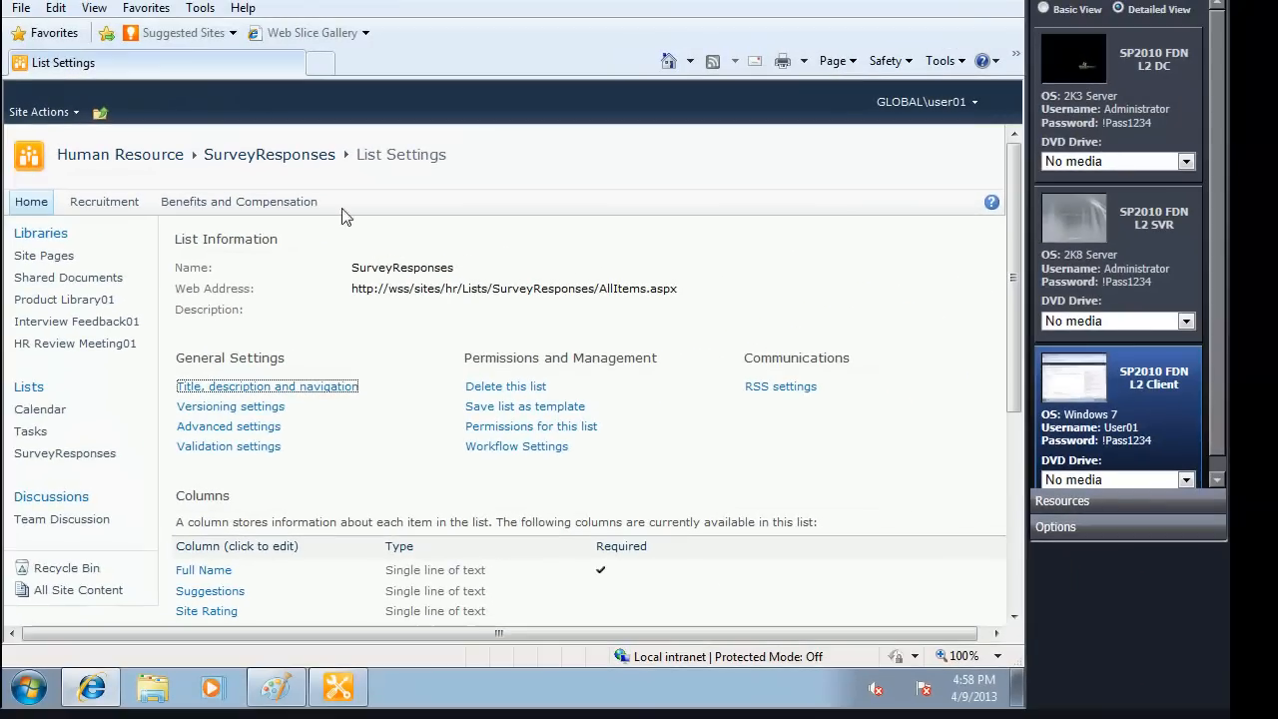
left_click(265, 156)
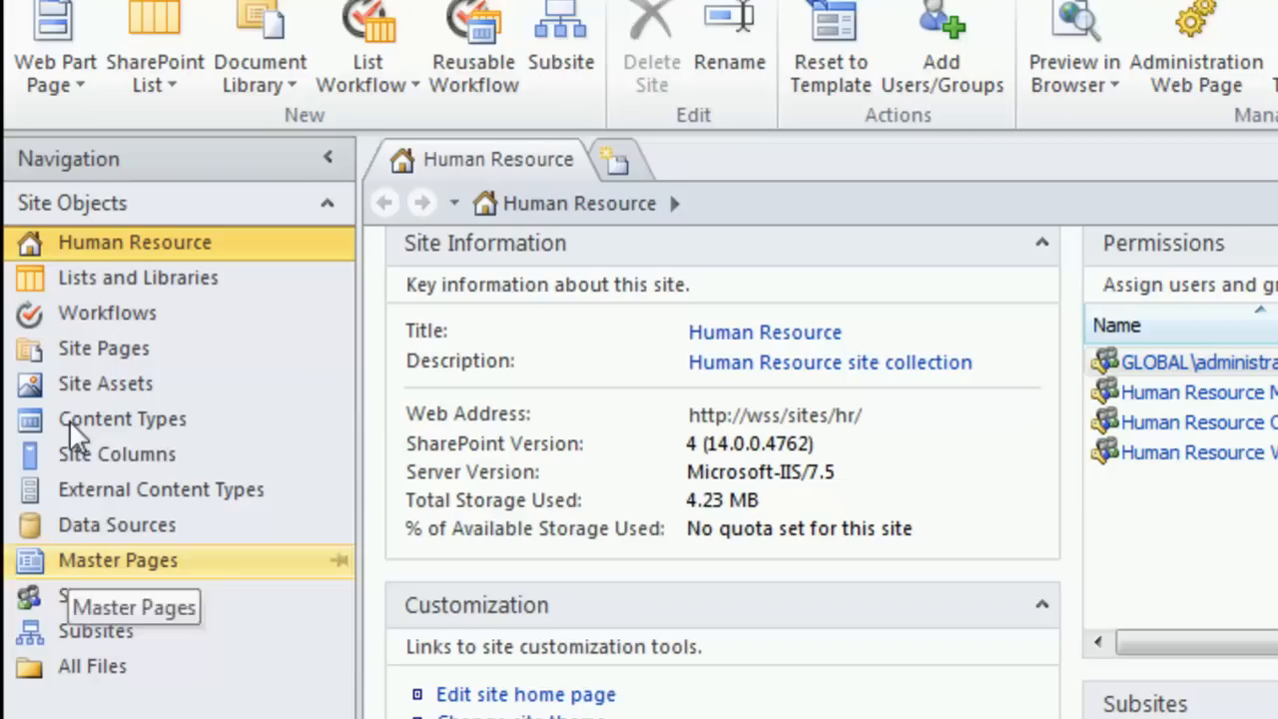
Step: Switch to SharePoint Designer, open the Human Resource site's workflows, and view the lists available for a list workflow
left_click(86, 310)
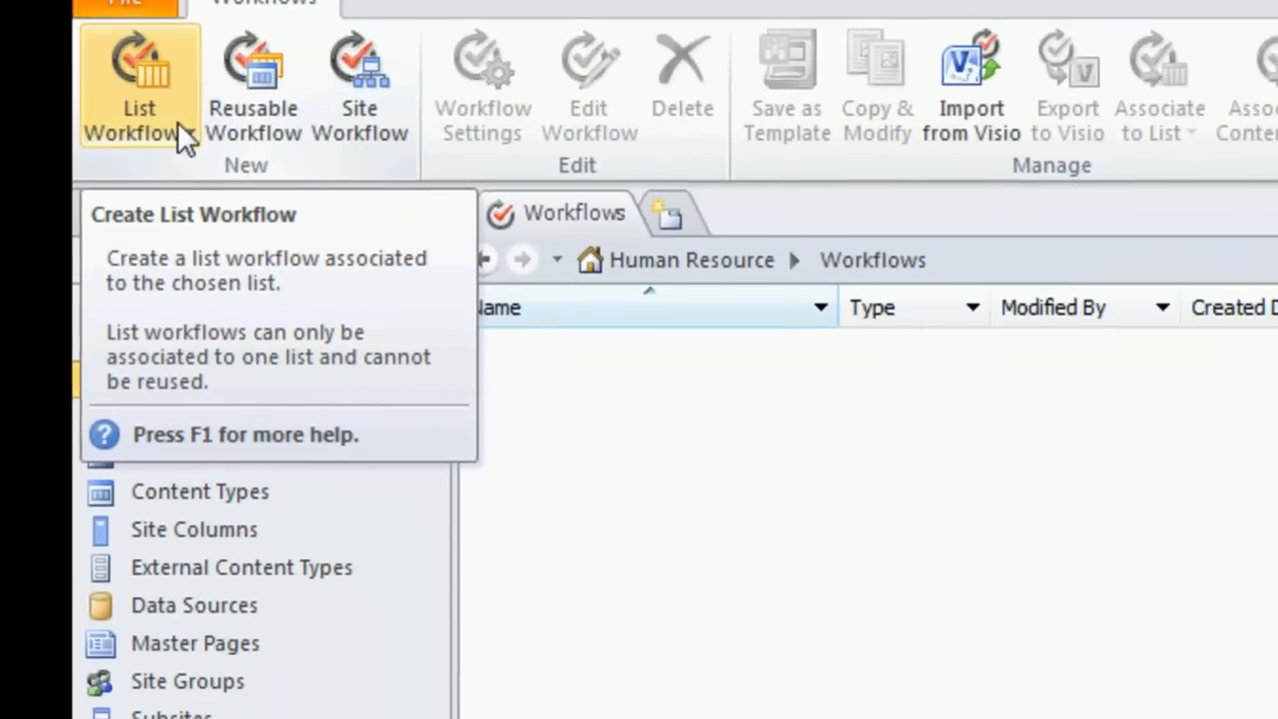
left_click(177, 121)
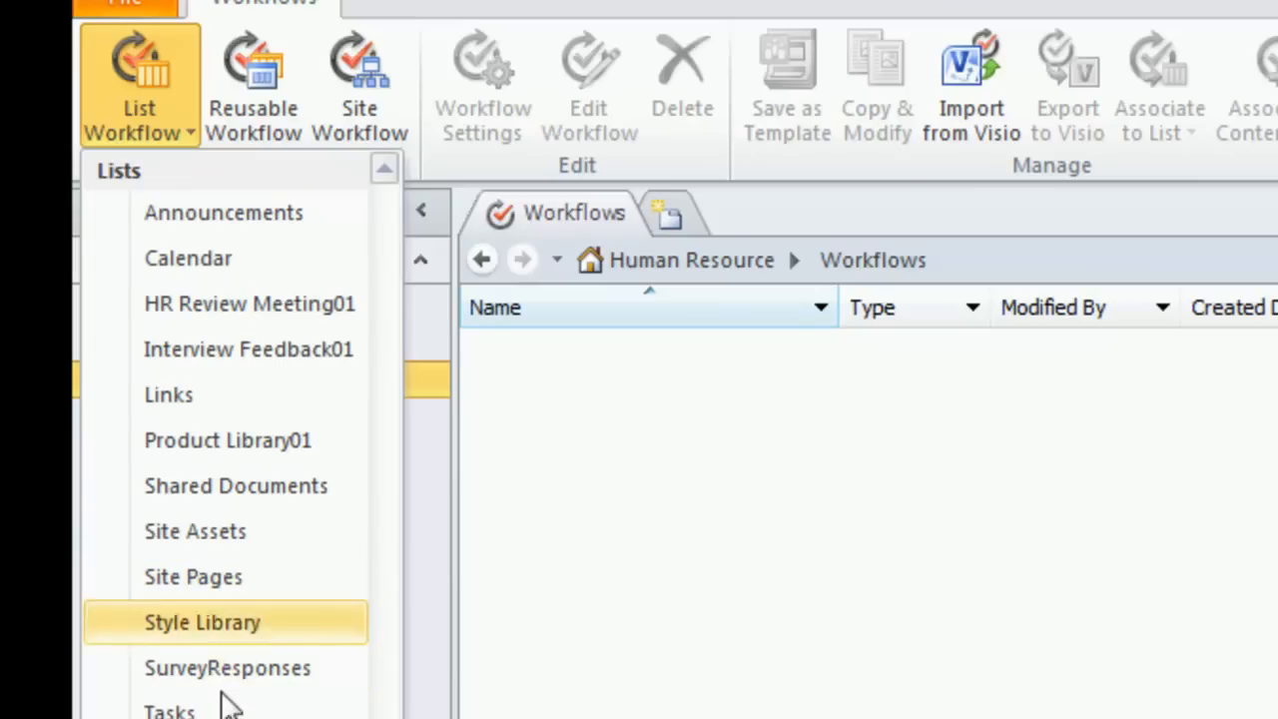
key("Escape")
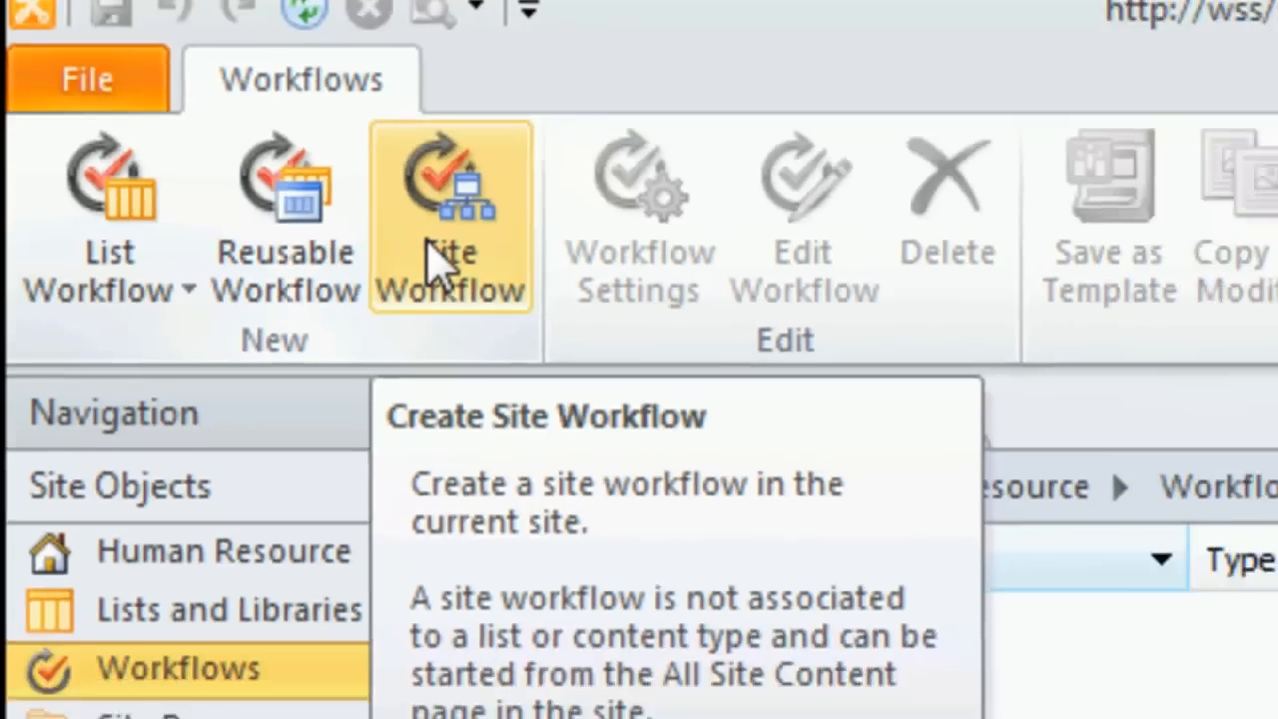
Step: Create a new site workflow named SurveyQuestionaire
left_click(497, 299)
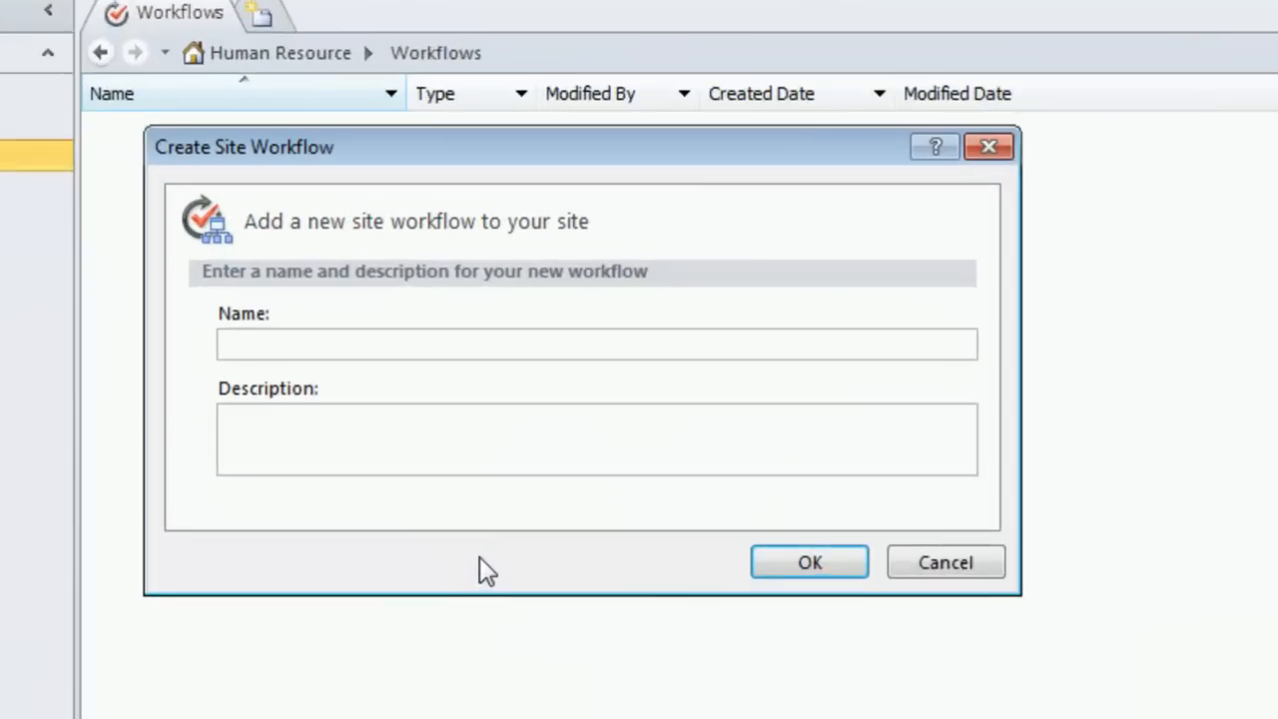
type("Surev")
key("BackSpace")
key("BackSpace")
type("v")
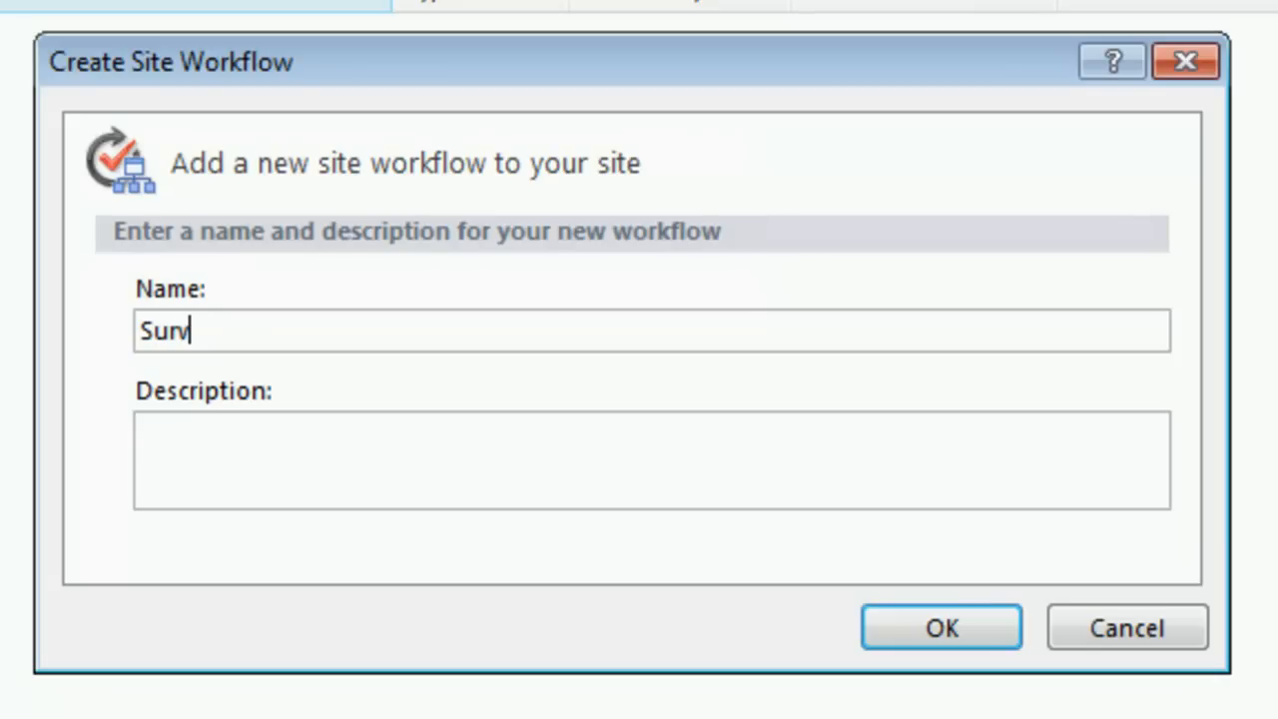
type("eyQue")
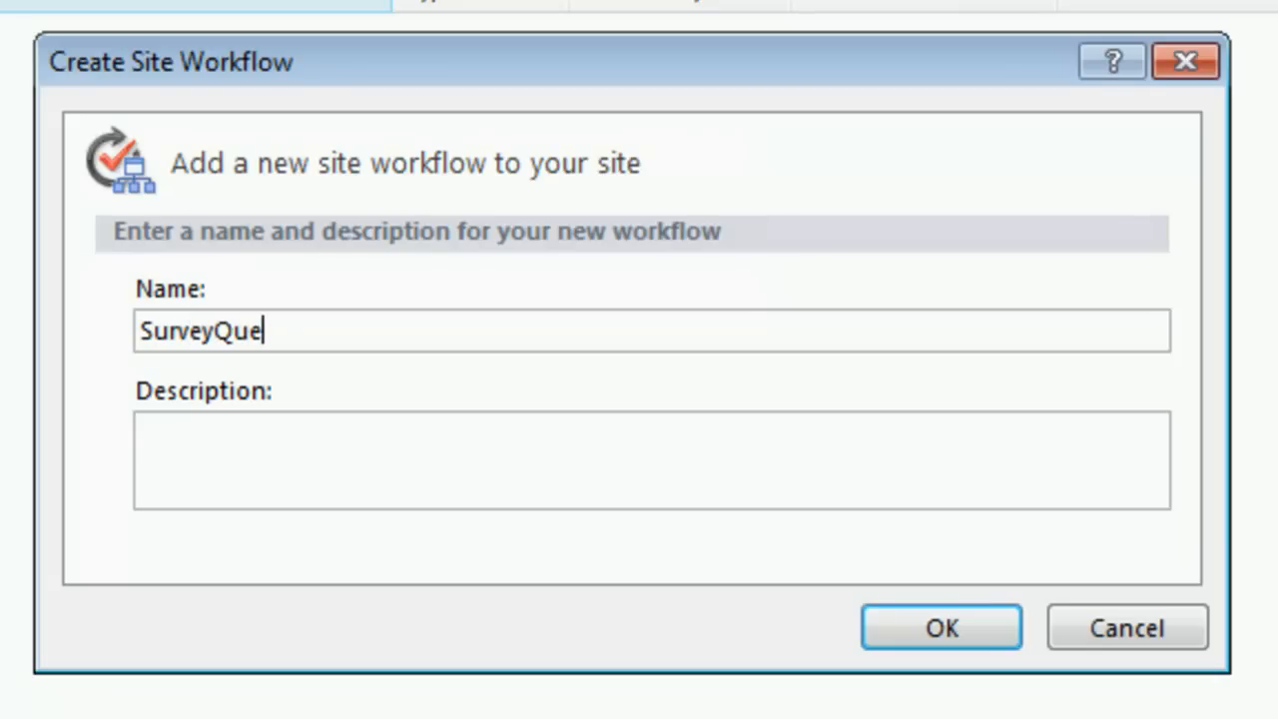
type("stionnaire")
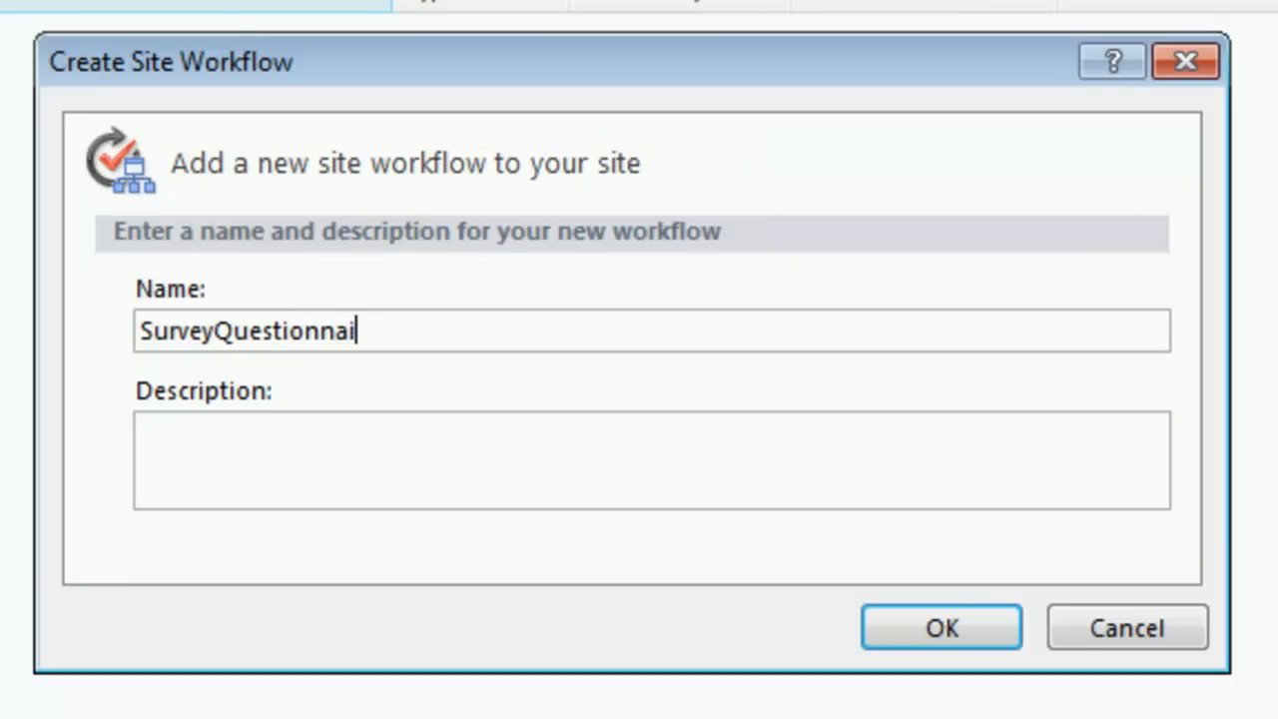
key("Left")
key("Left")
key("Left")
key("BackSpace")
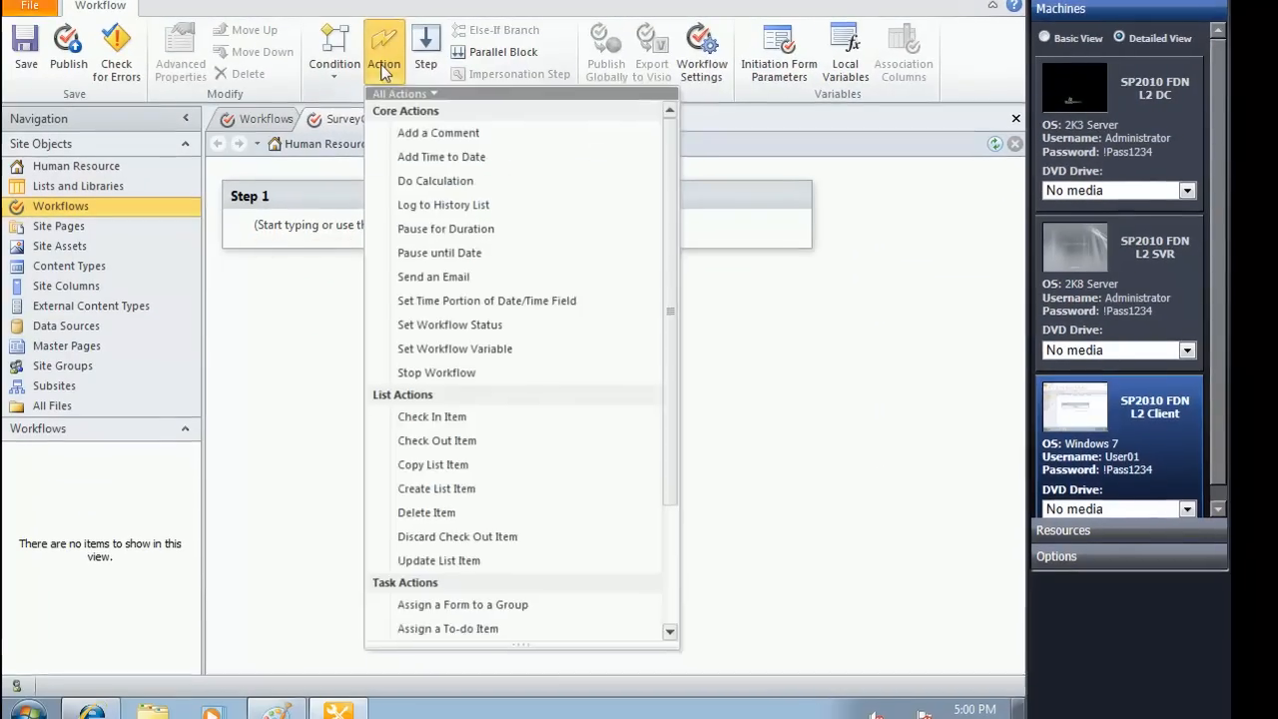
Step: Add a Create List Item action to Step 1 of the workflow
left_click(384, 67)
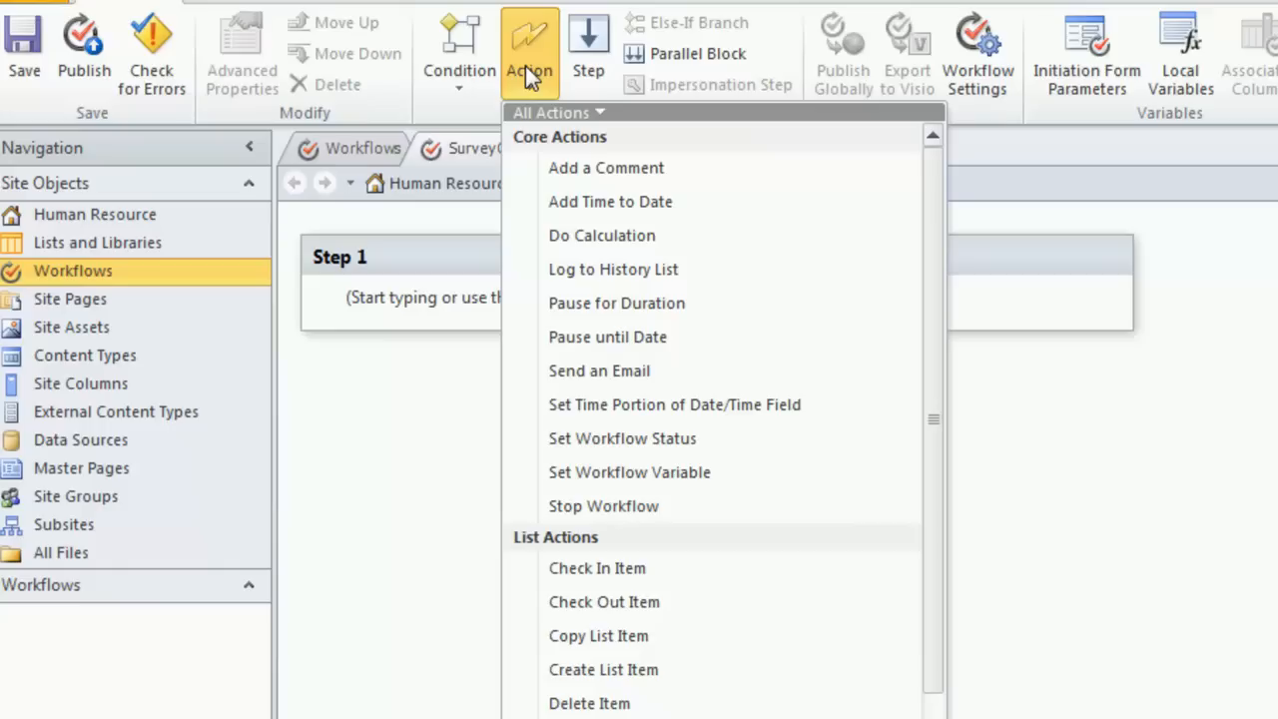
left_click(604, 670)
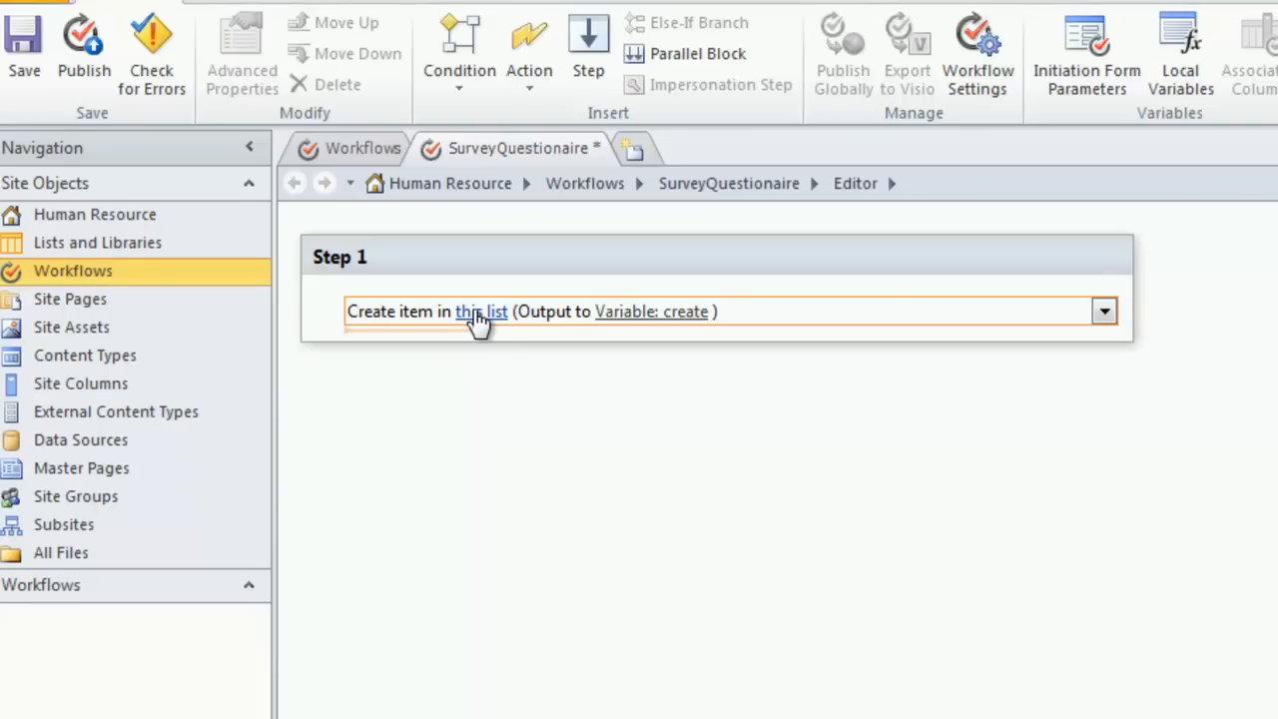
left_click(415, 327)
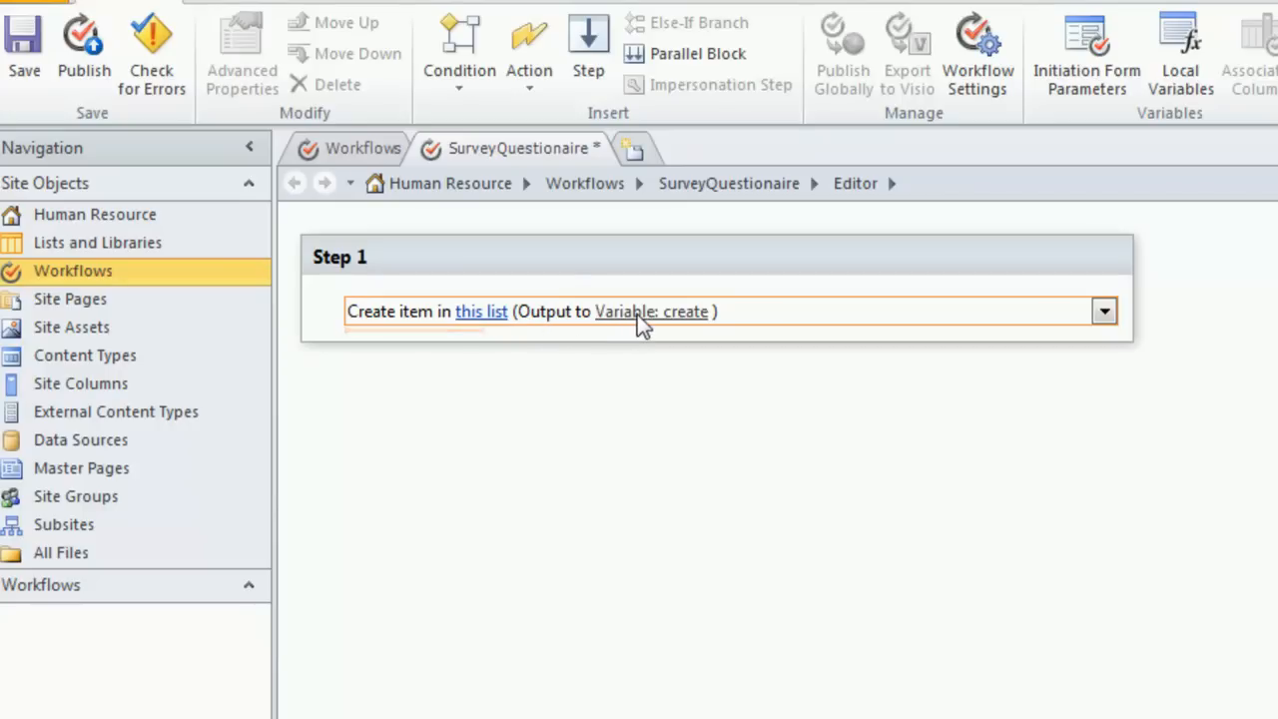
Step: Add a single line of text initiation form parameter named Employee Name, with no default value
left_click(1074, 73)
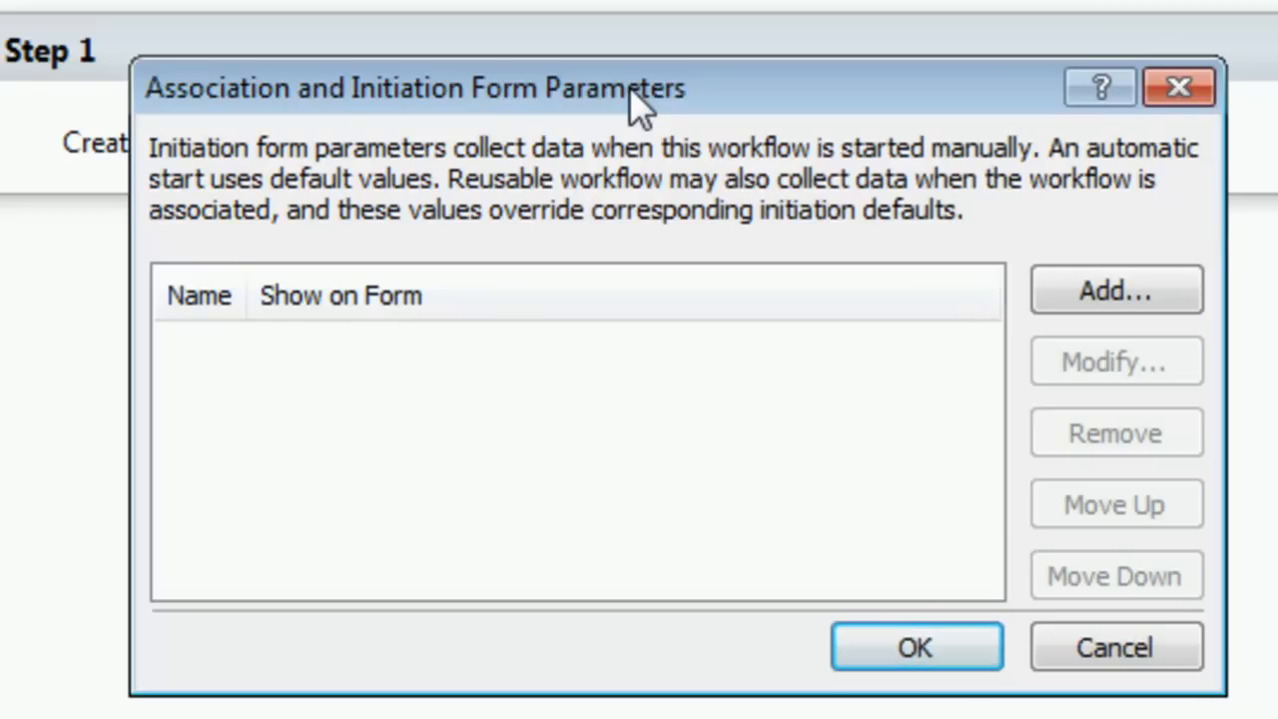
left_click(1105, 288)
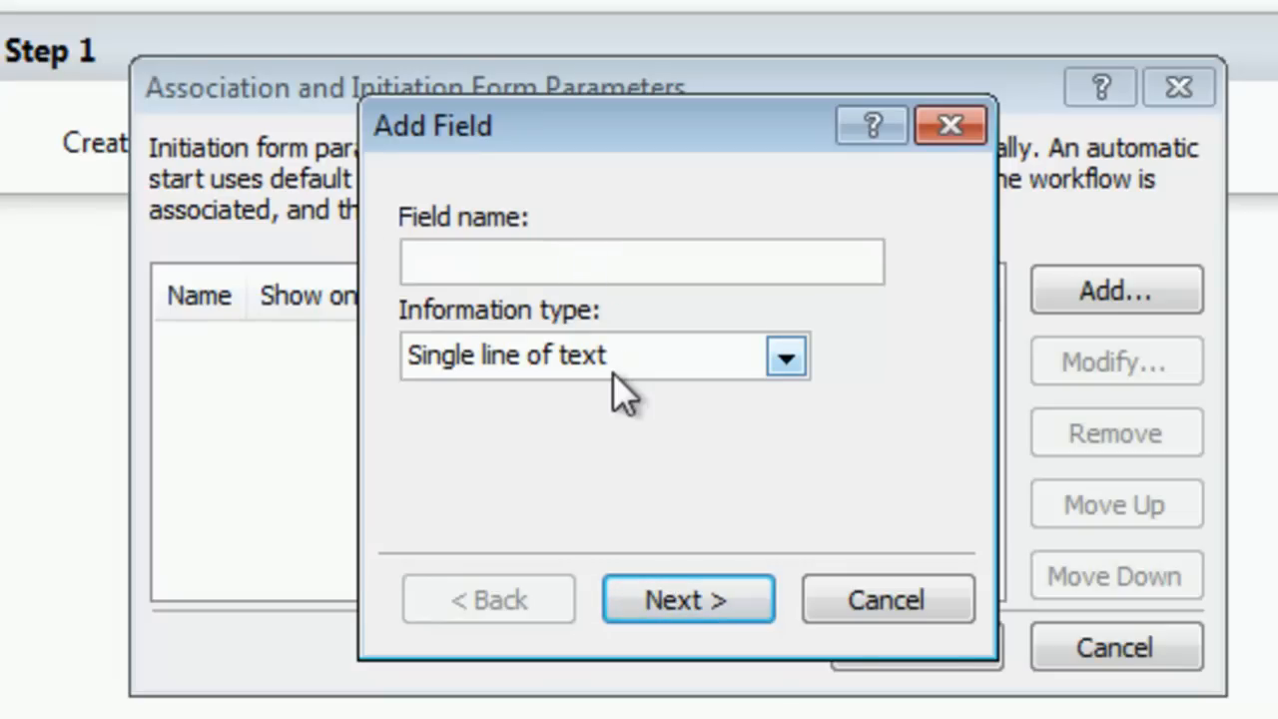
type("Employ")
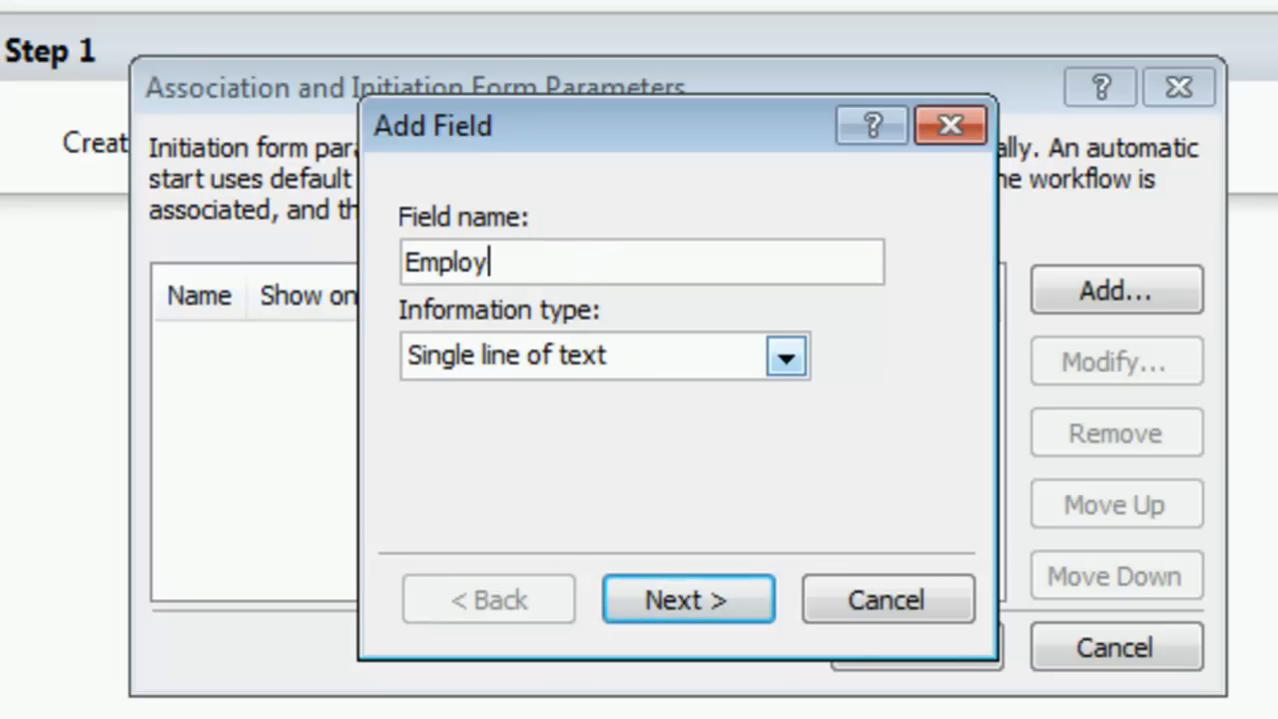
type("ee Name")
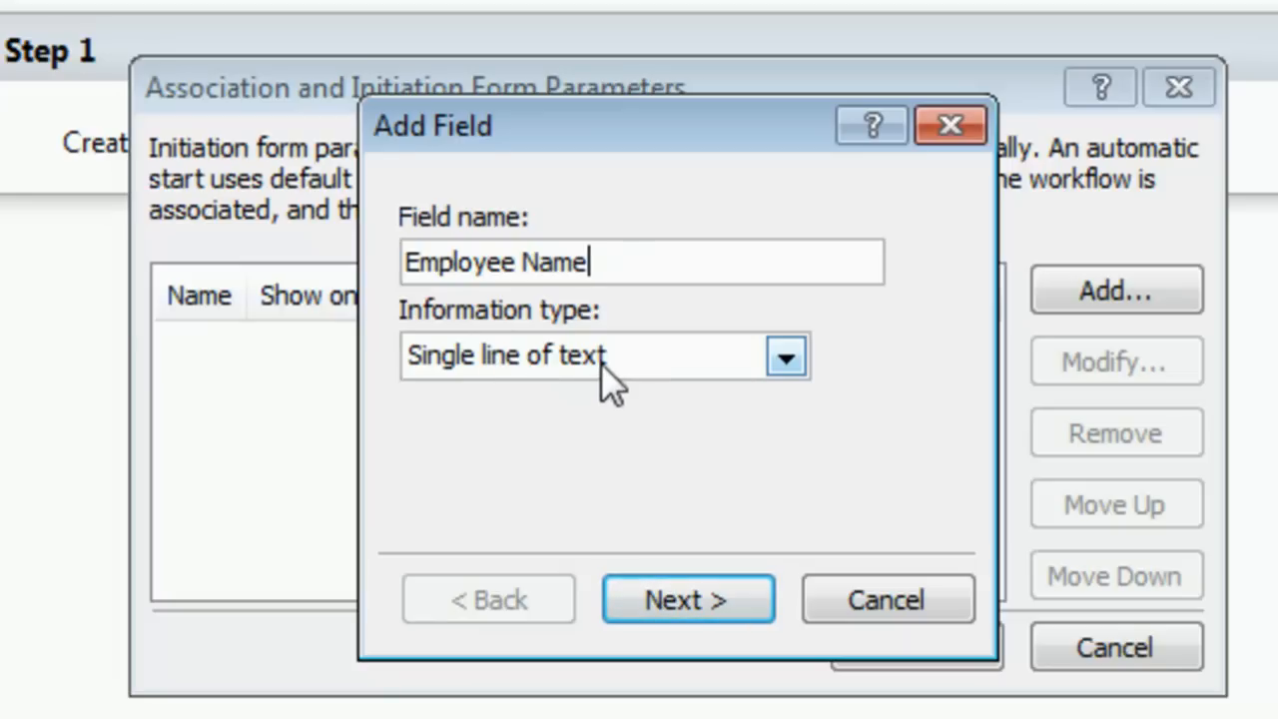
left_click(729, 599)
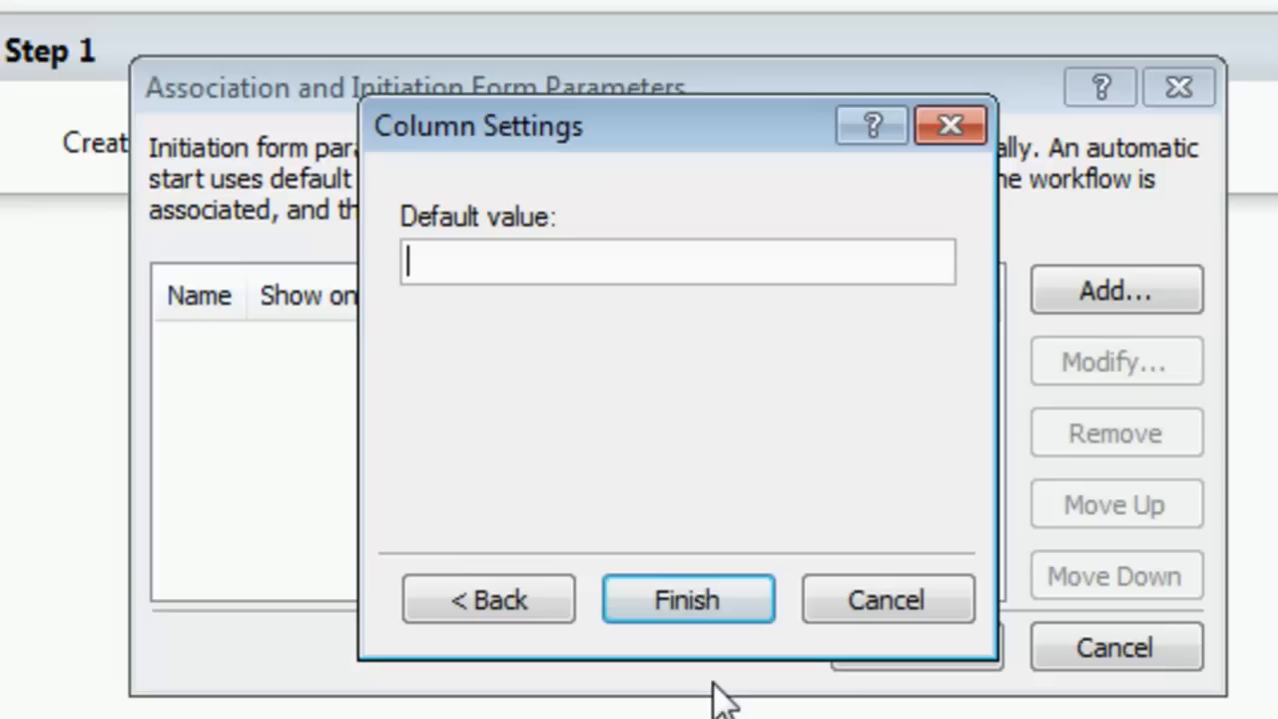
left_click(720, 606)
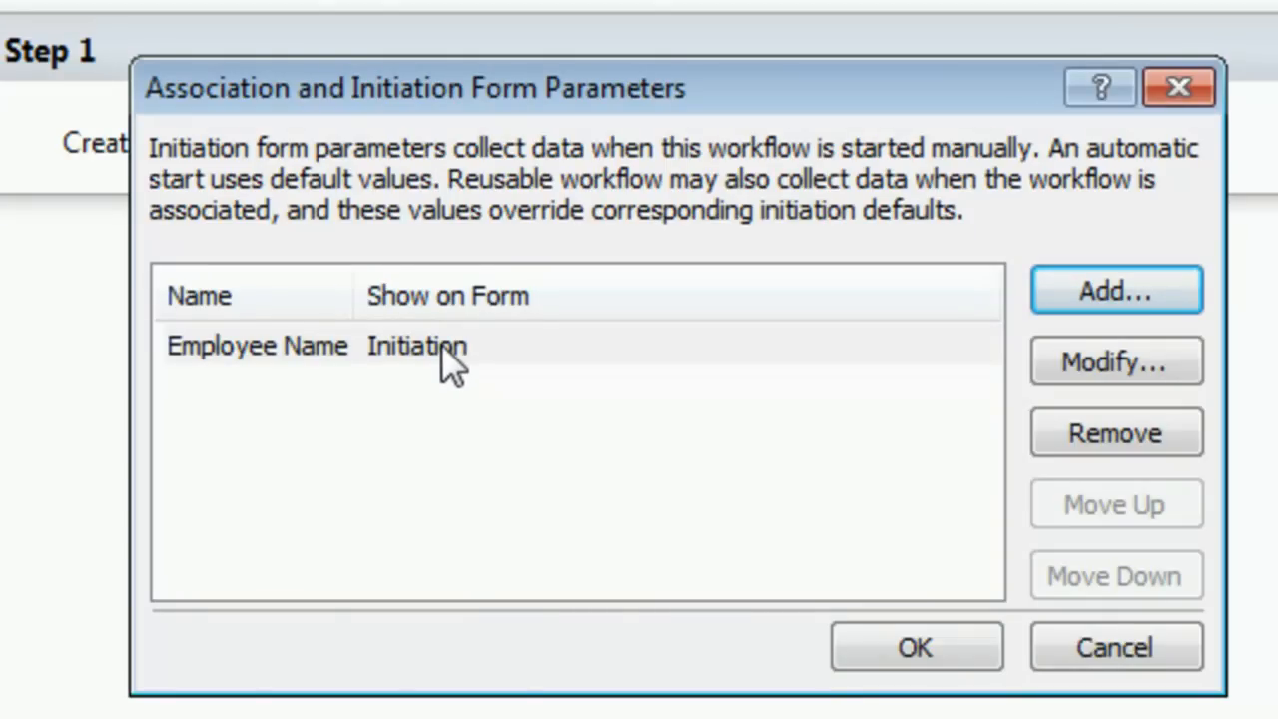
Step: Add a multiple lines of text parameter named "List your suggestions for the site" with 5 lines
left_click(1106, 296)
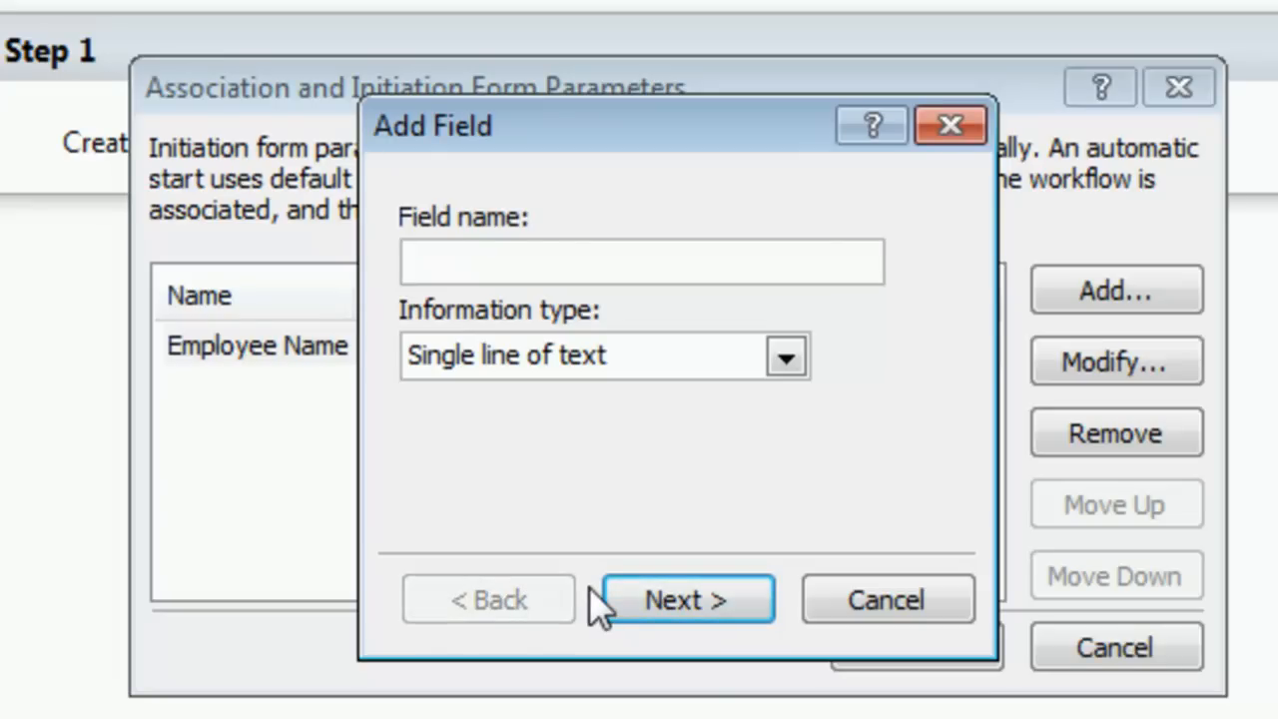
type("List your ")
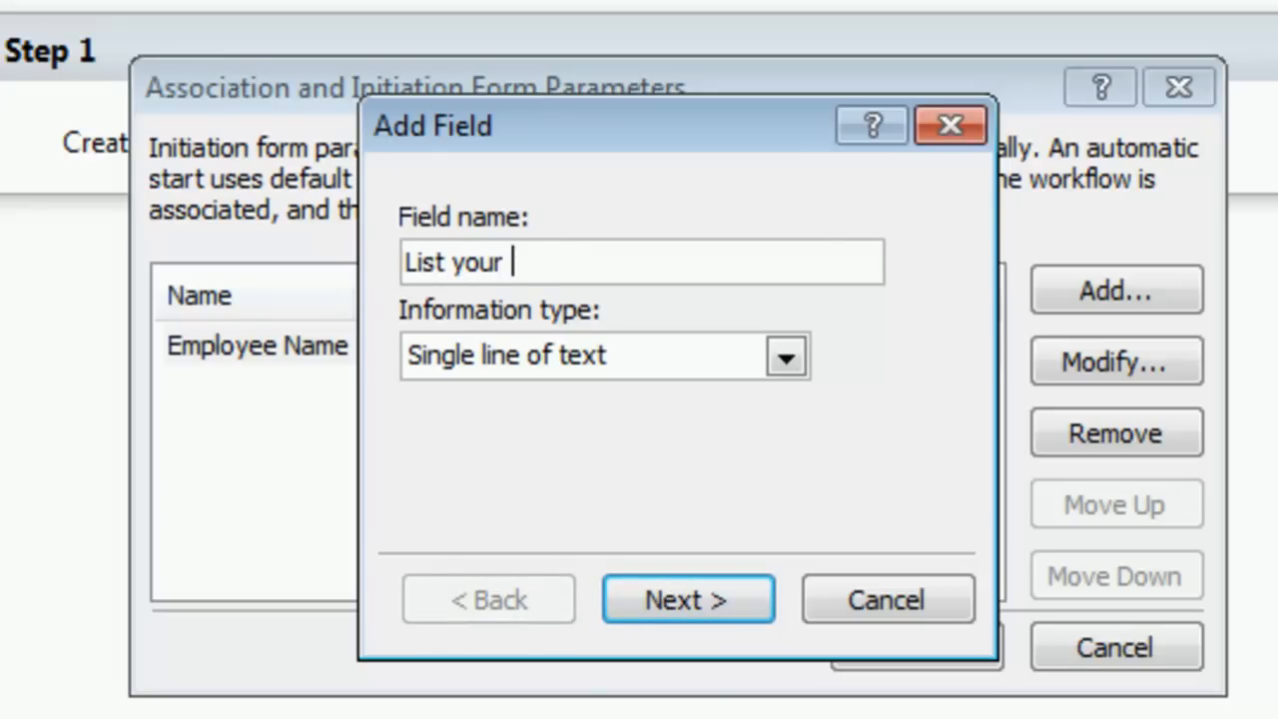
type("suggestions ")
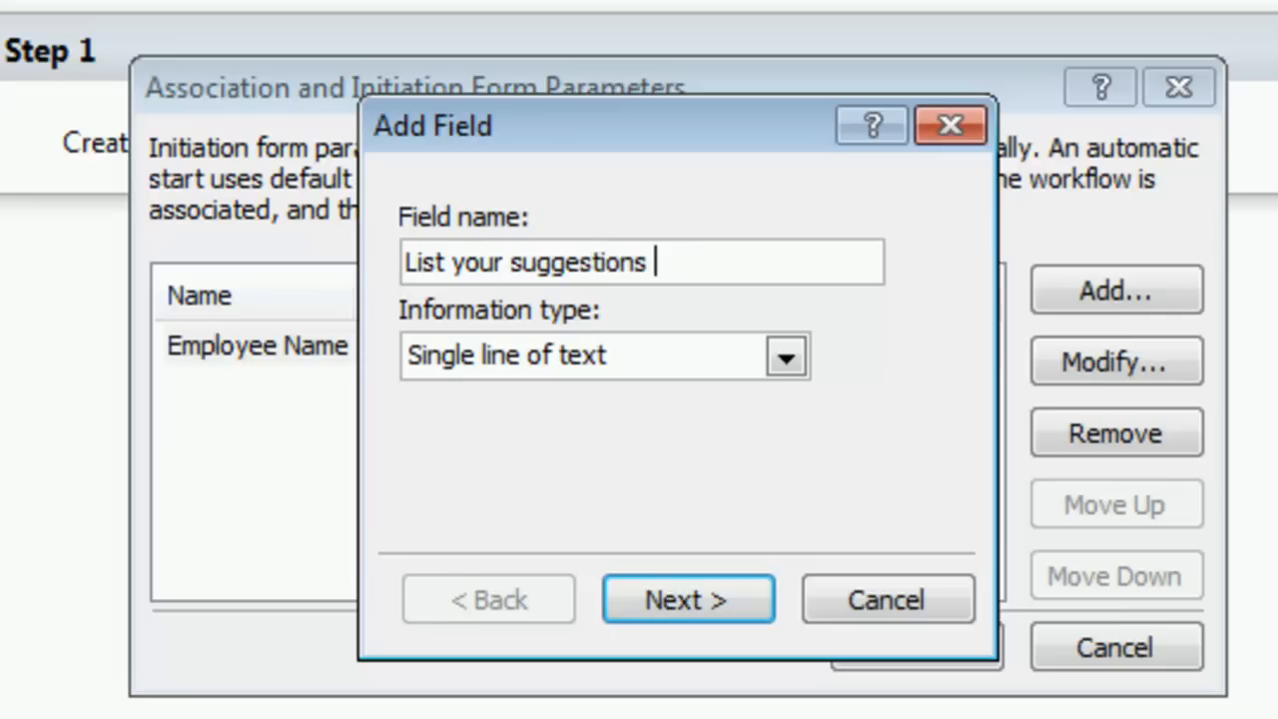
type("for the site")
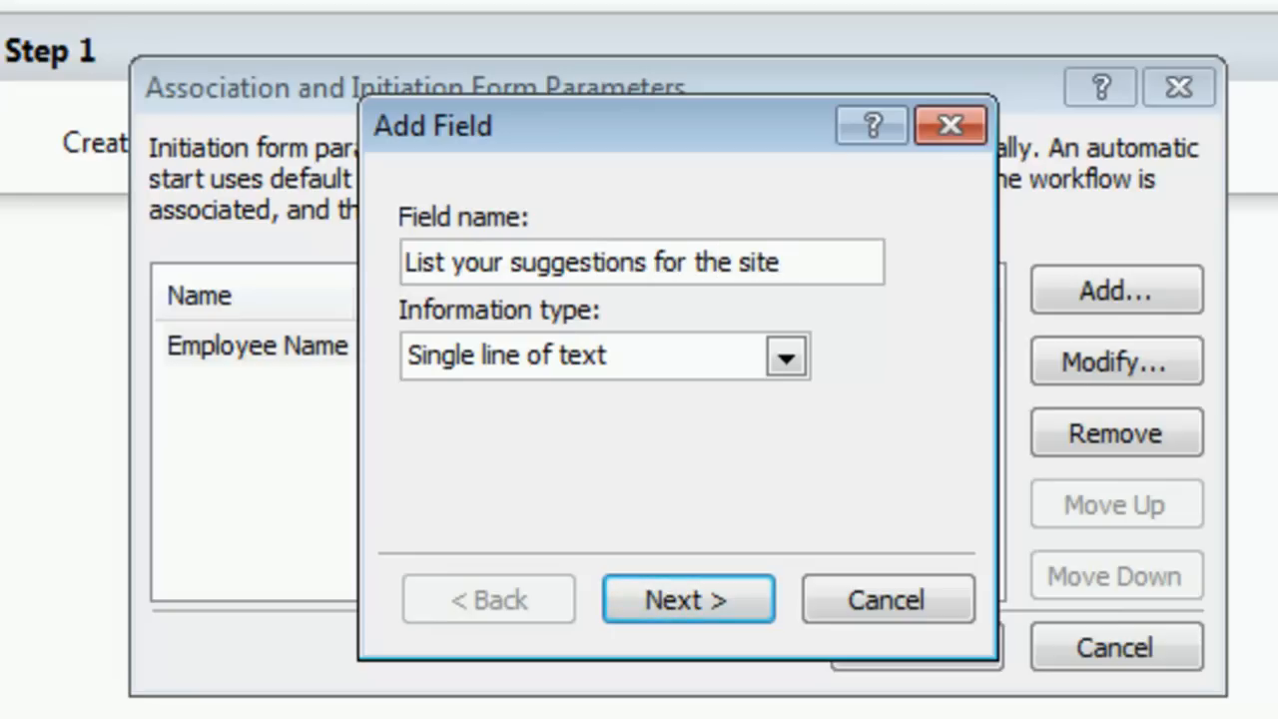
left_click(799, 357)
left_click(644, 439)
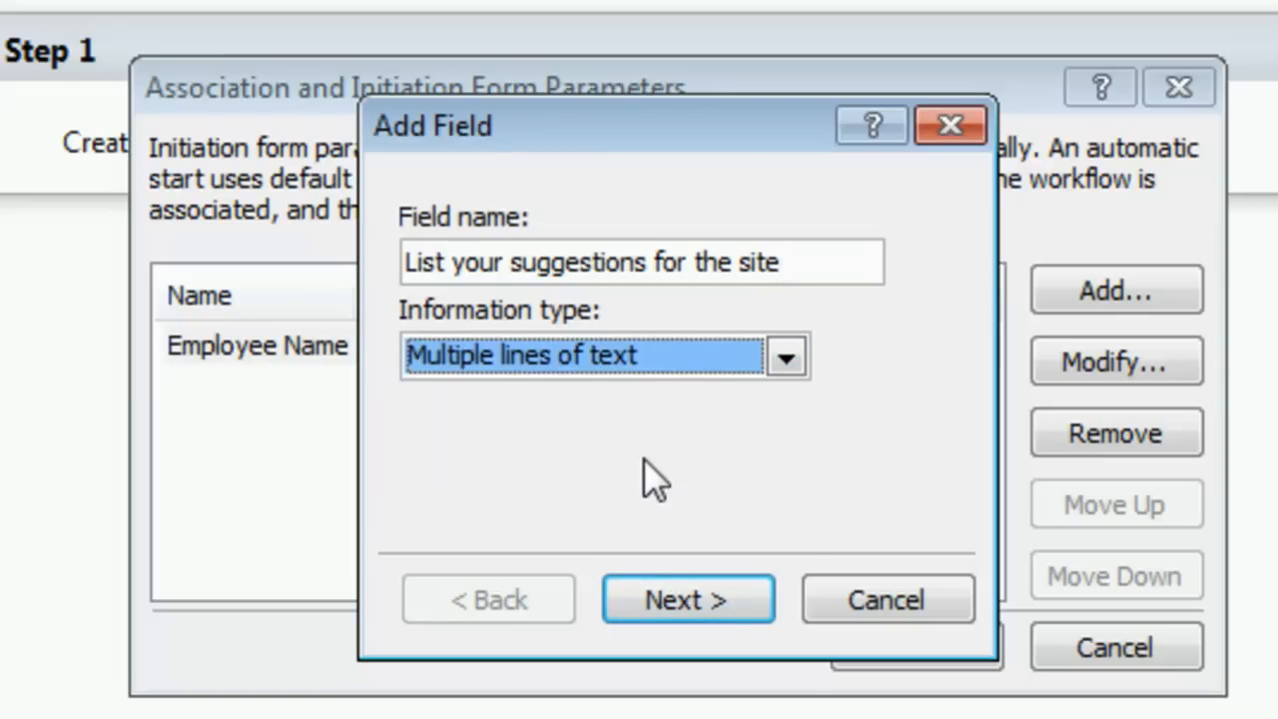
left_click(713, 603)
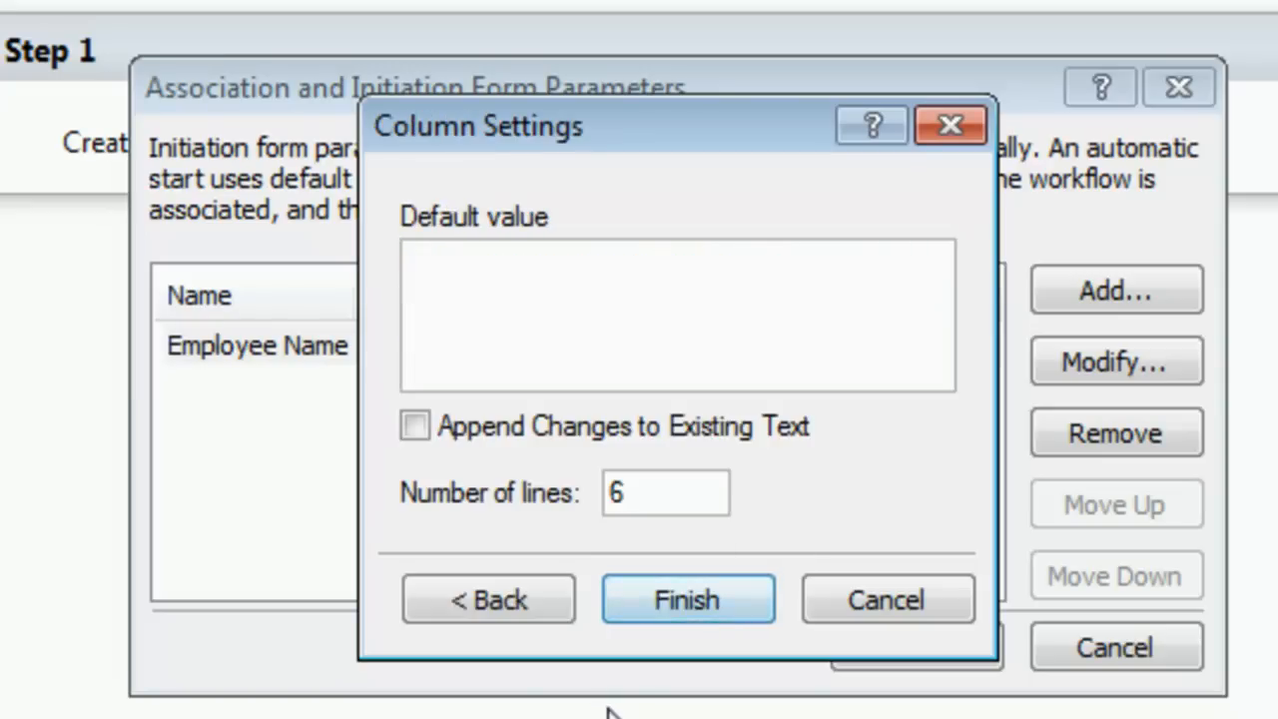
left_click(637, 496)
key("BackSpace")
type("5")
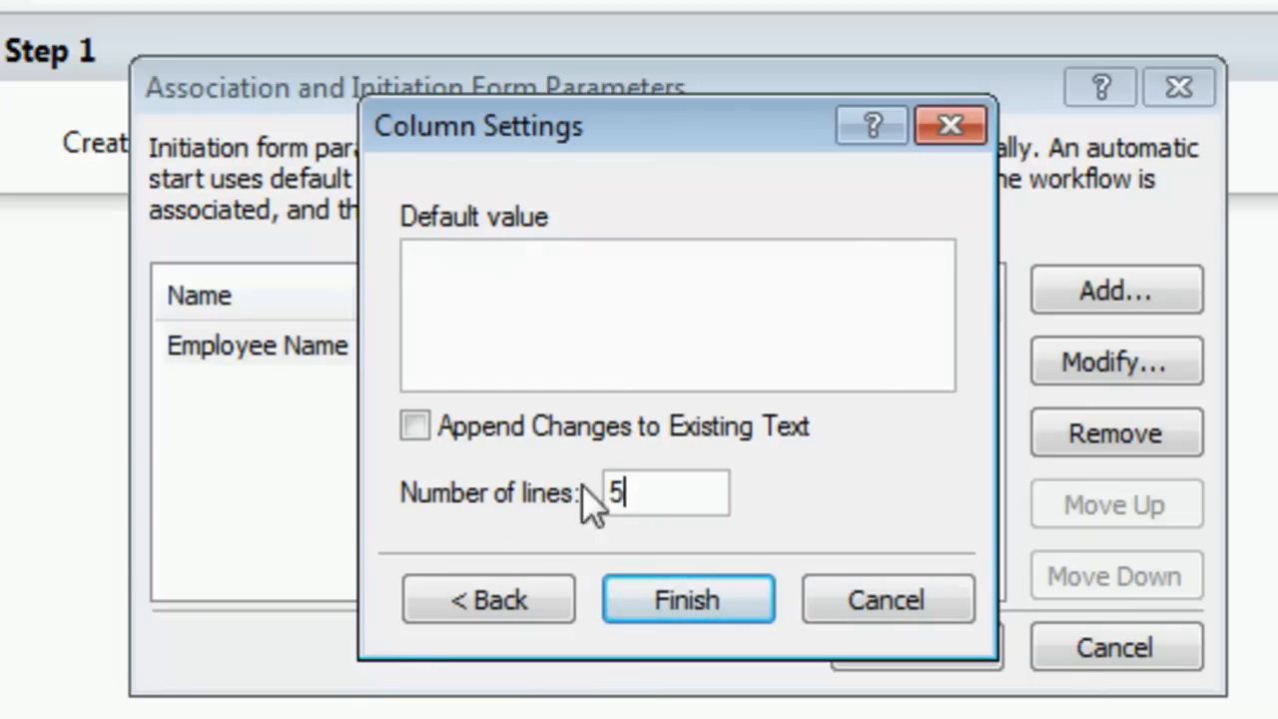
left_click(714, 597)
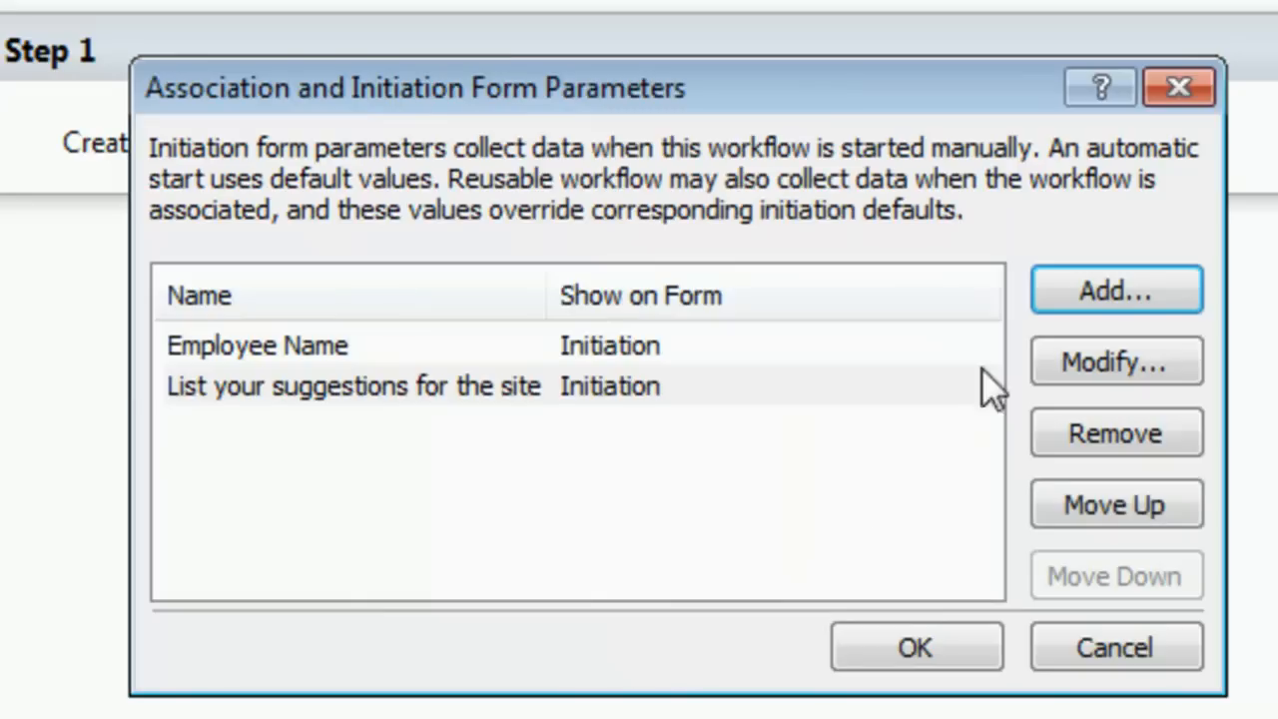
Step: Start a Choice parameter named "Rate this site" and enter the choices Great, Functional and Poor
left_click(1112, 276)
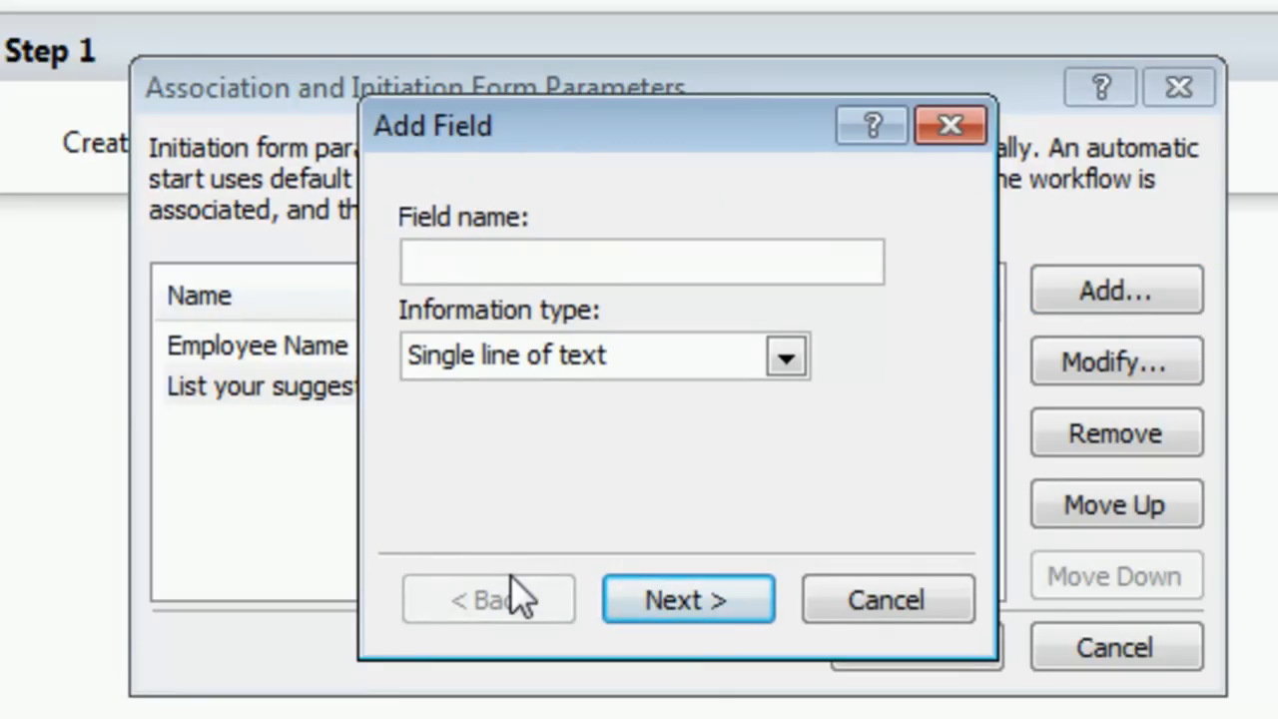
type("Rate this site")
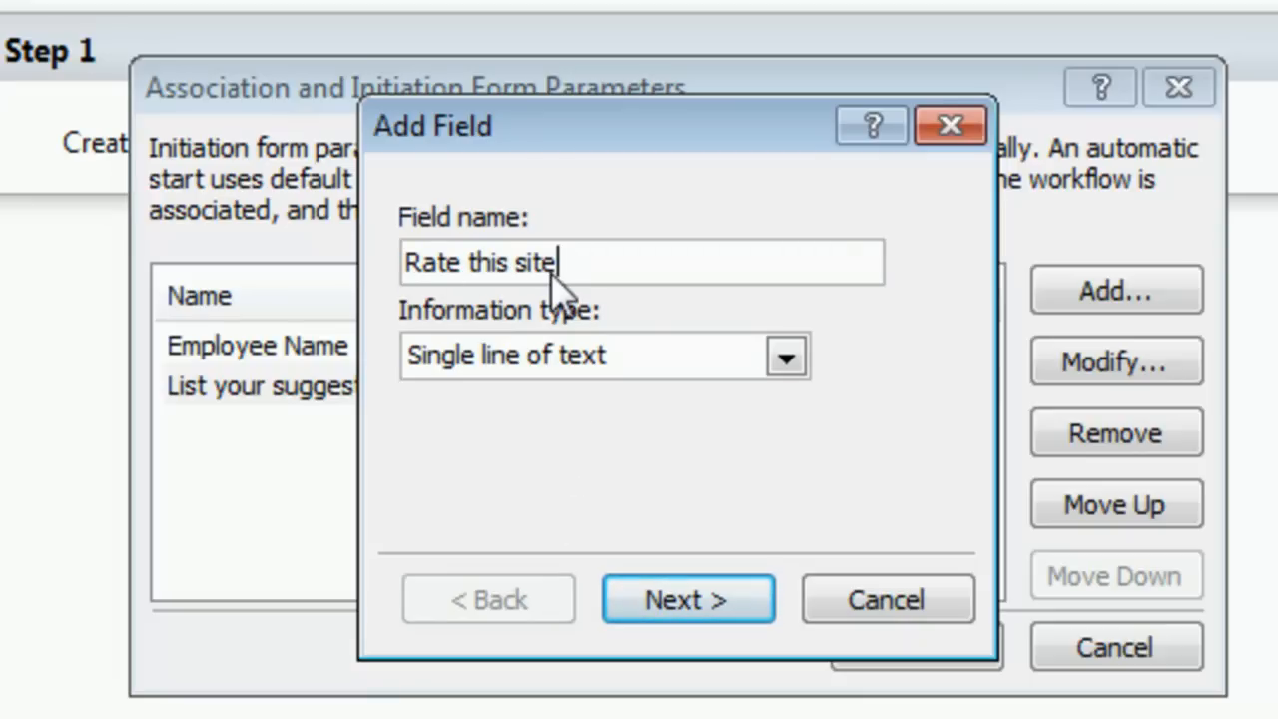
left_click(785, 358)
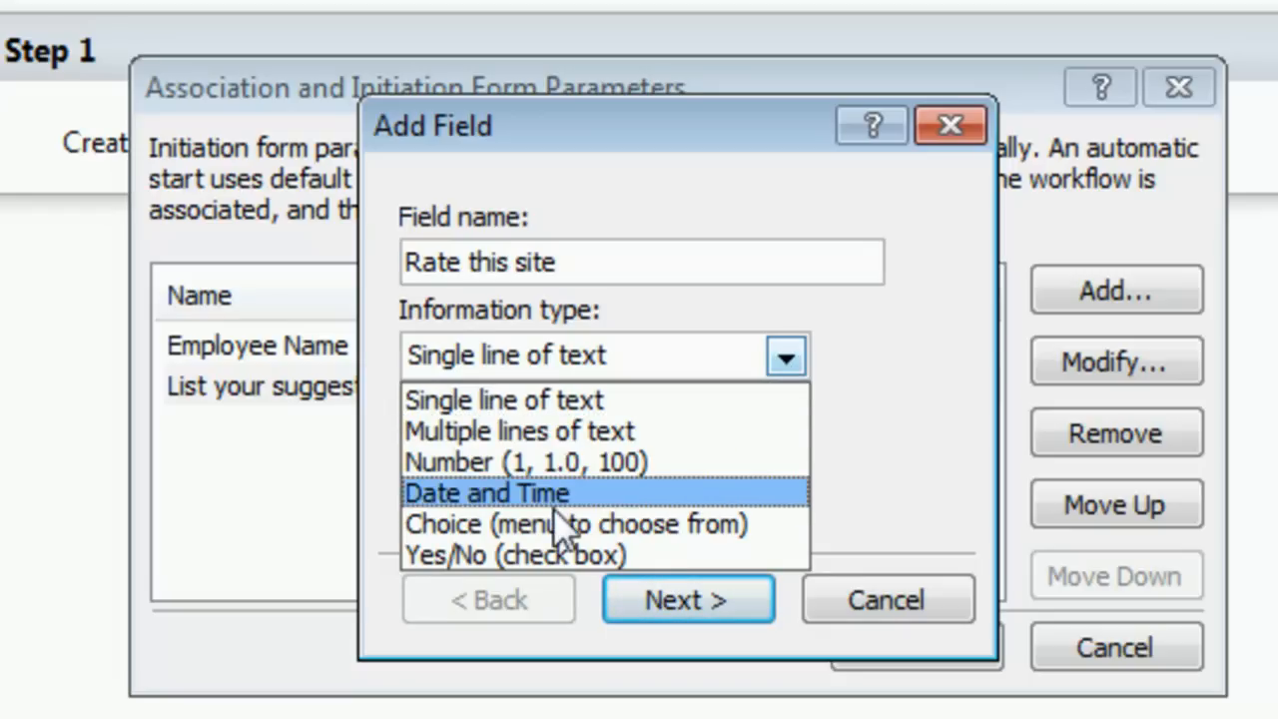
left_click(544, 526)
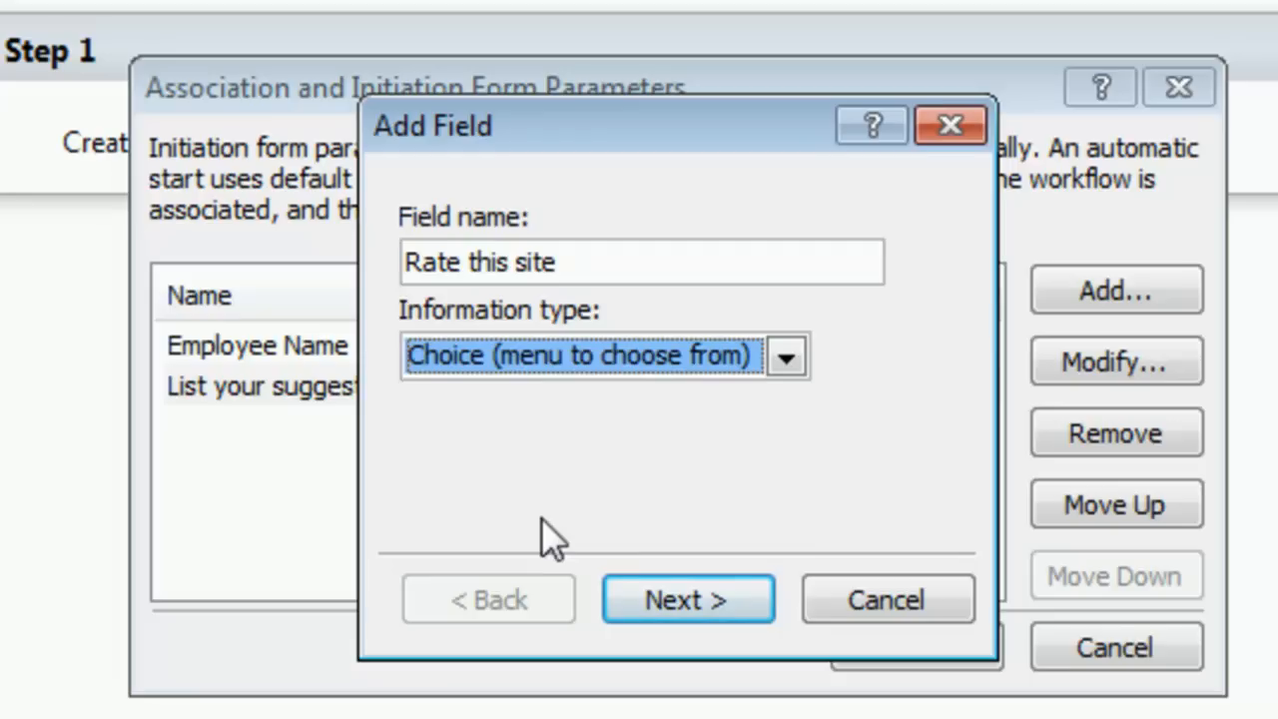
left_click(685, 603)
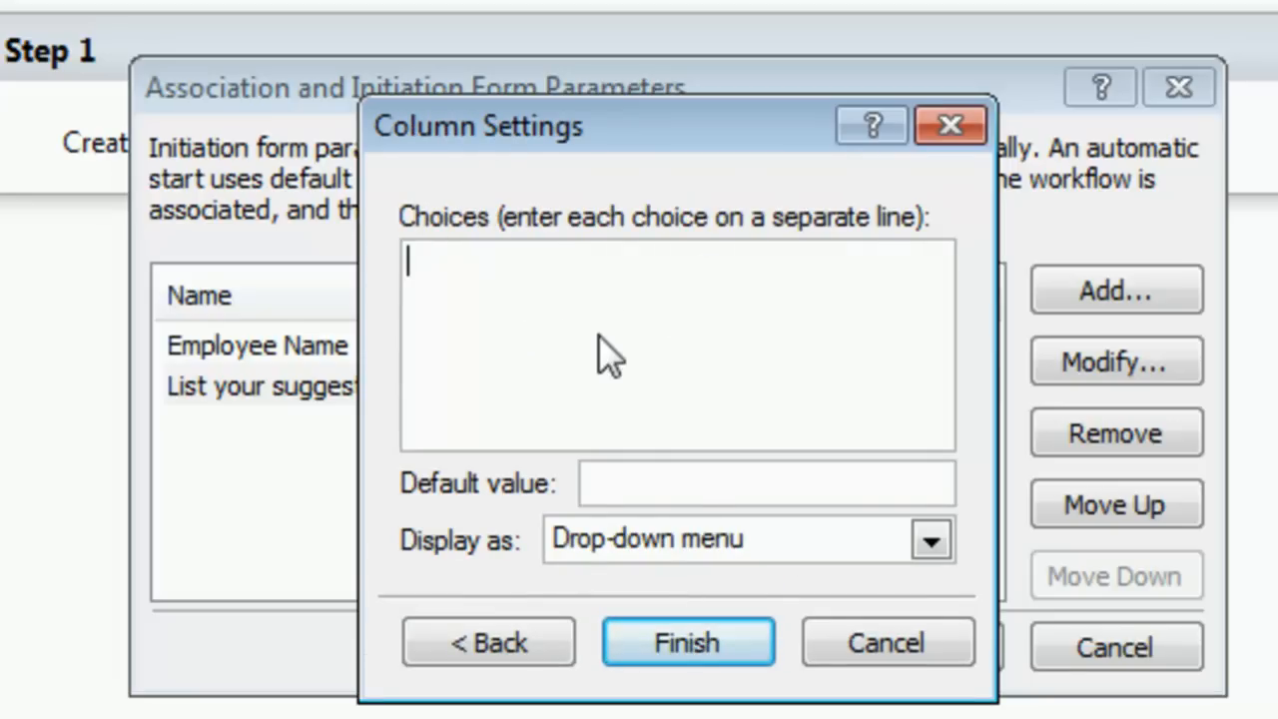
type("Great")
key("Return")
type("Functional")
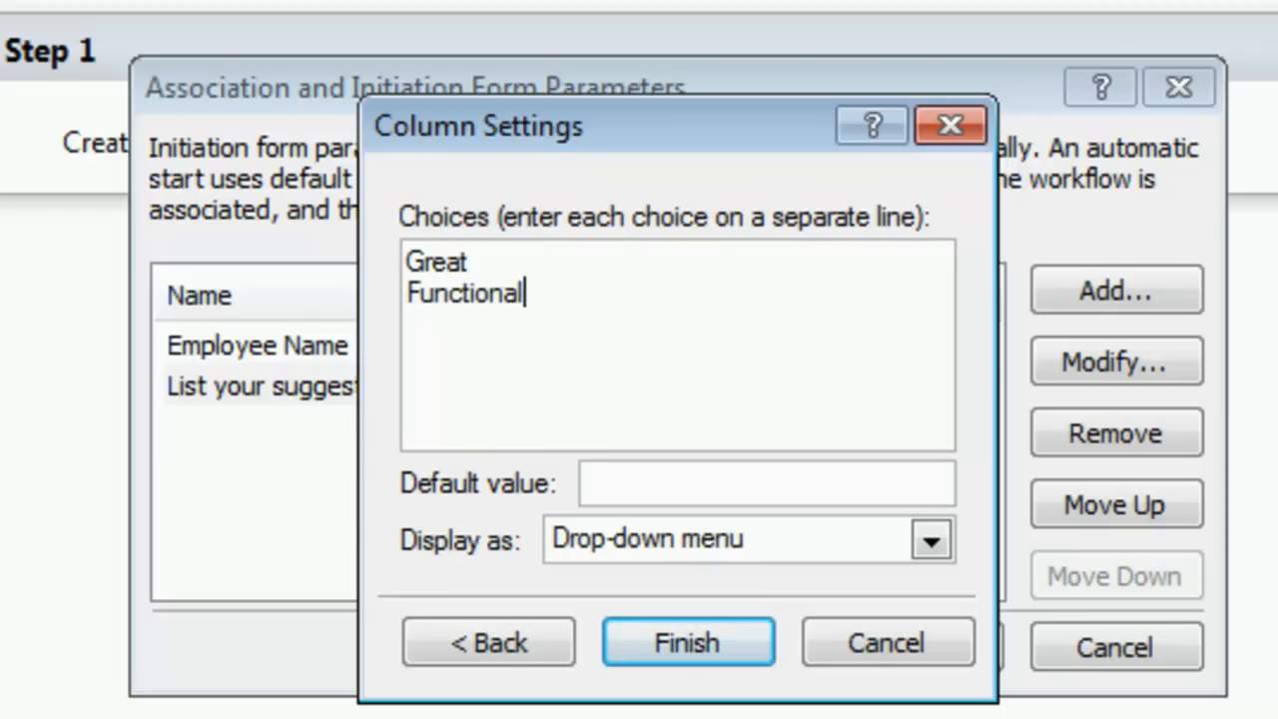
key("Return")
type("Poor")
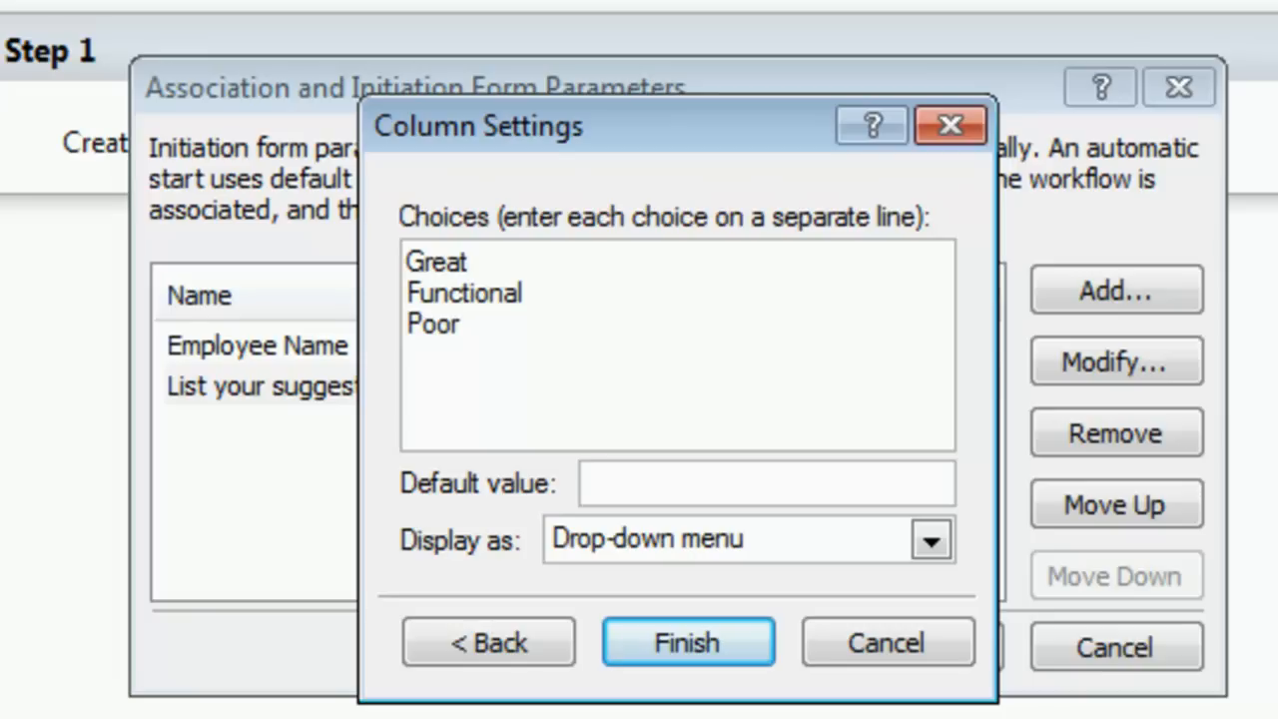
Step: Set the rating parameter's default value to Great, display it as a drop-down menu, and confirm the initiation form parameters
left_click(610, 487)
type("Grwea")
key("BackSpace")
key("BackSpace")
key("BackSpace")
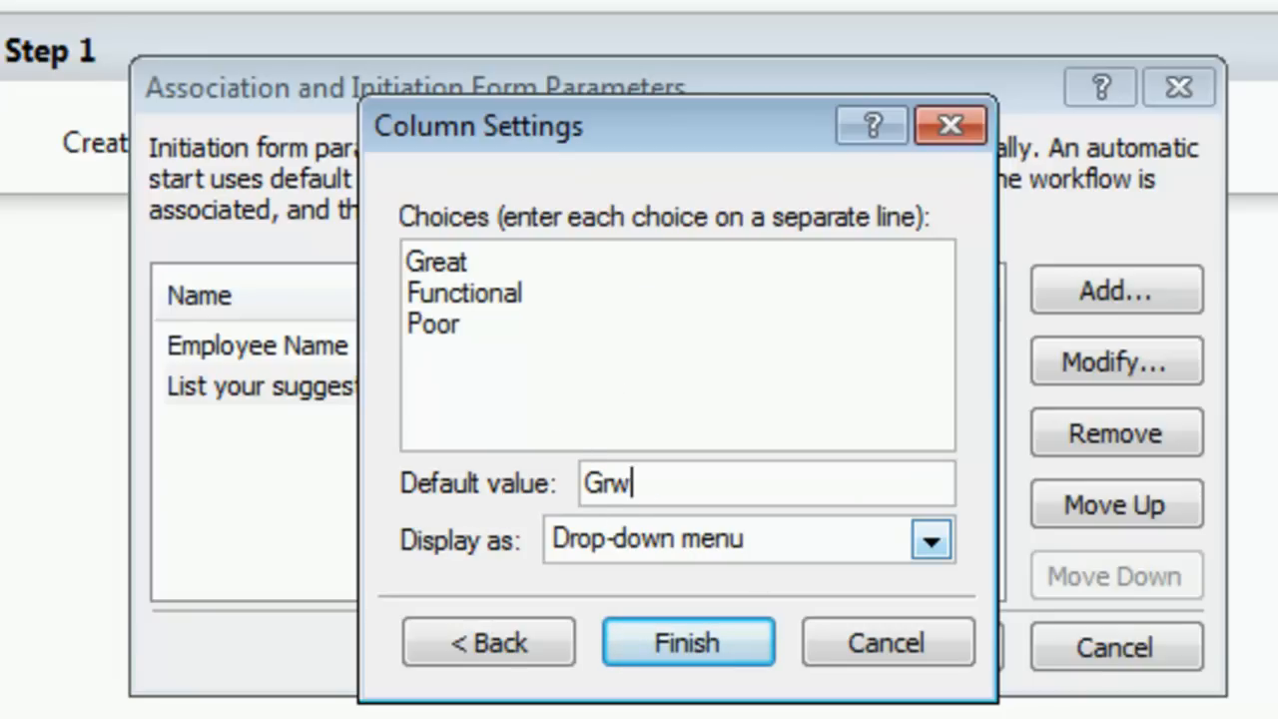
type("eat")
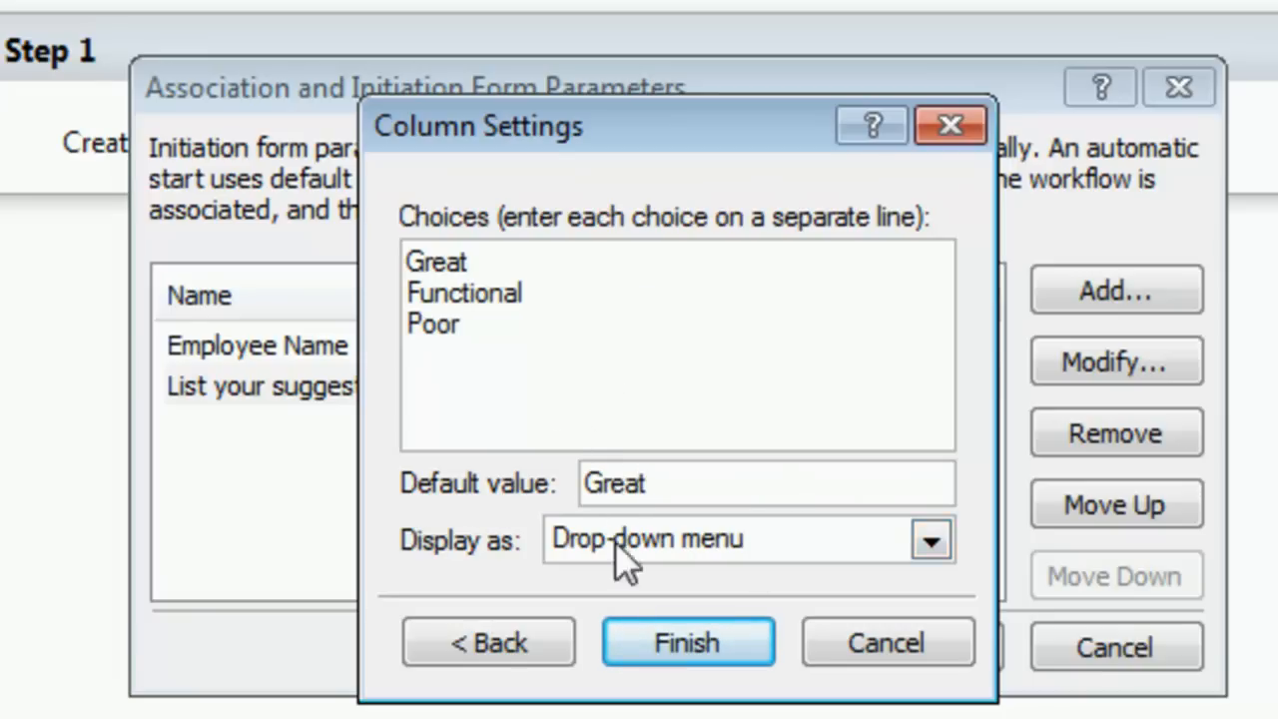
left_click(931, 540)
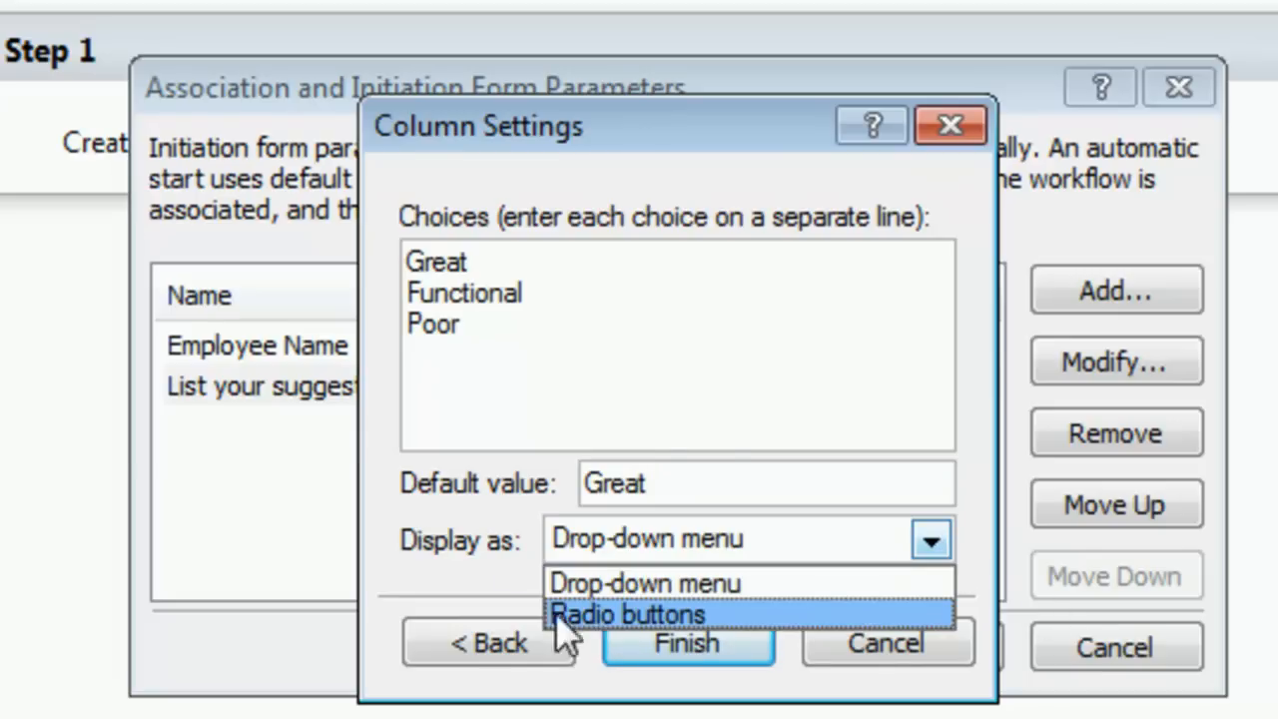
left_click(644, 585)
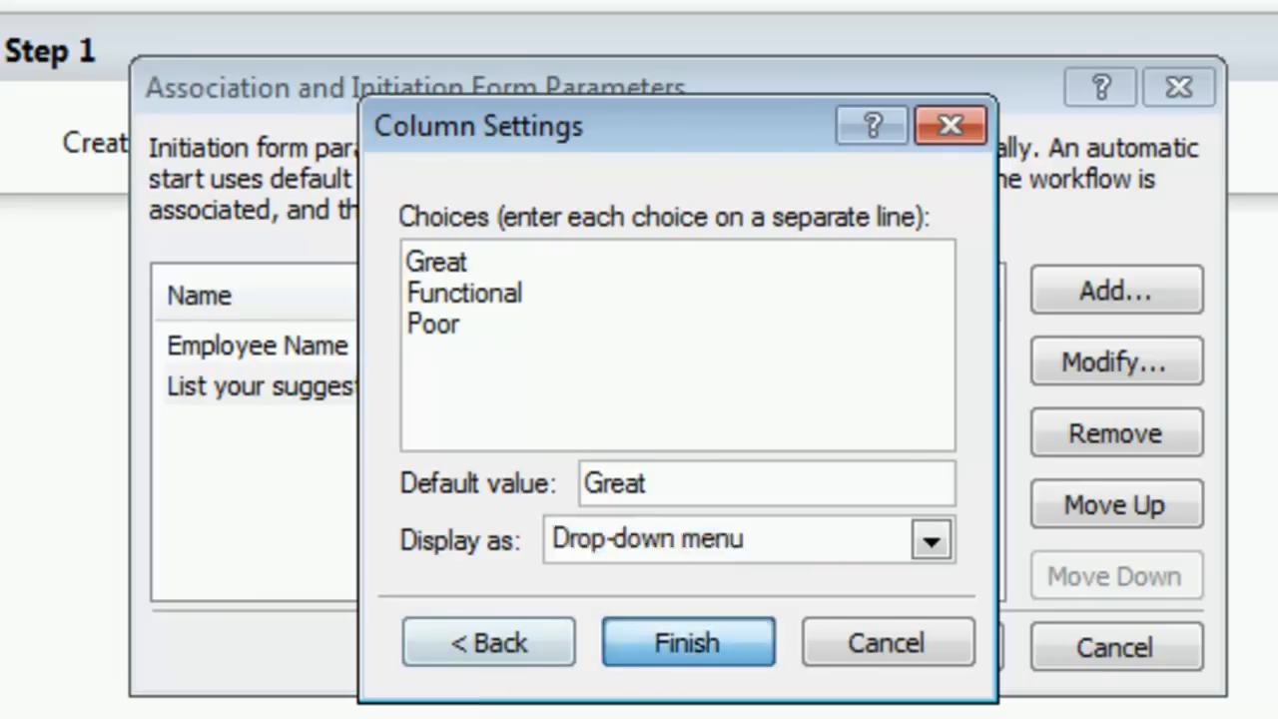
left_click(653, 651)
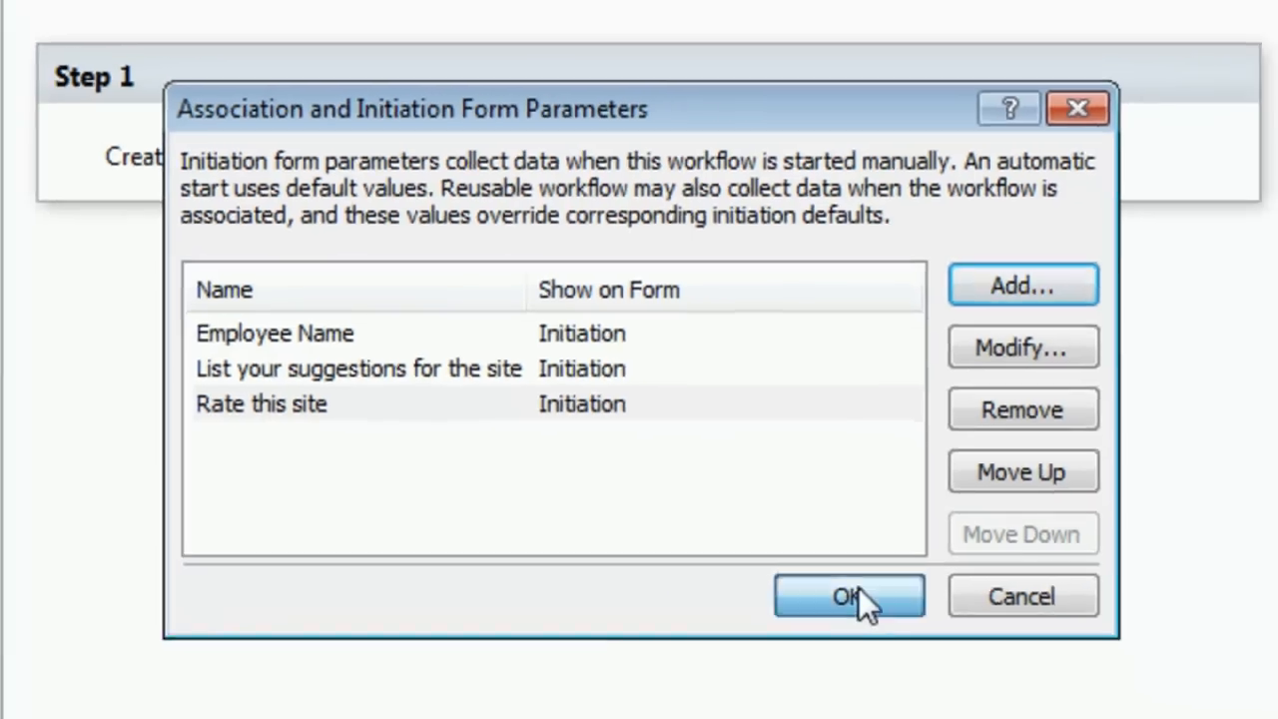
left_click(927, 639)
Step: Set the Create item action in Step 1 to create its item in the SurveyResponses list
left_click(354, 208)
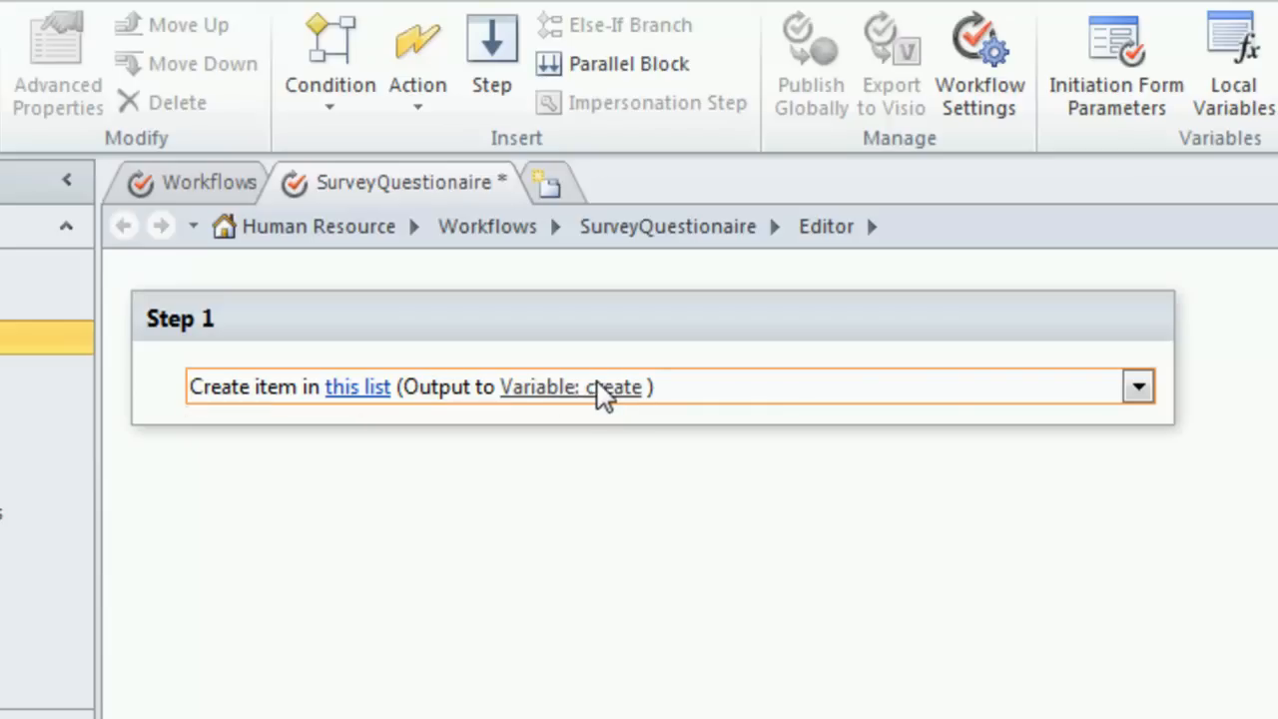
left_click(358, 399)
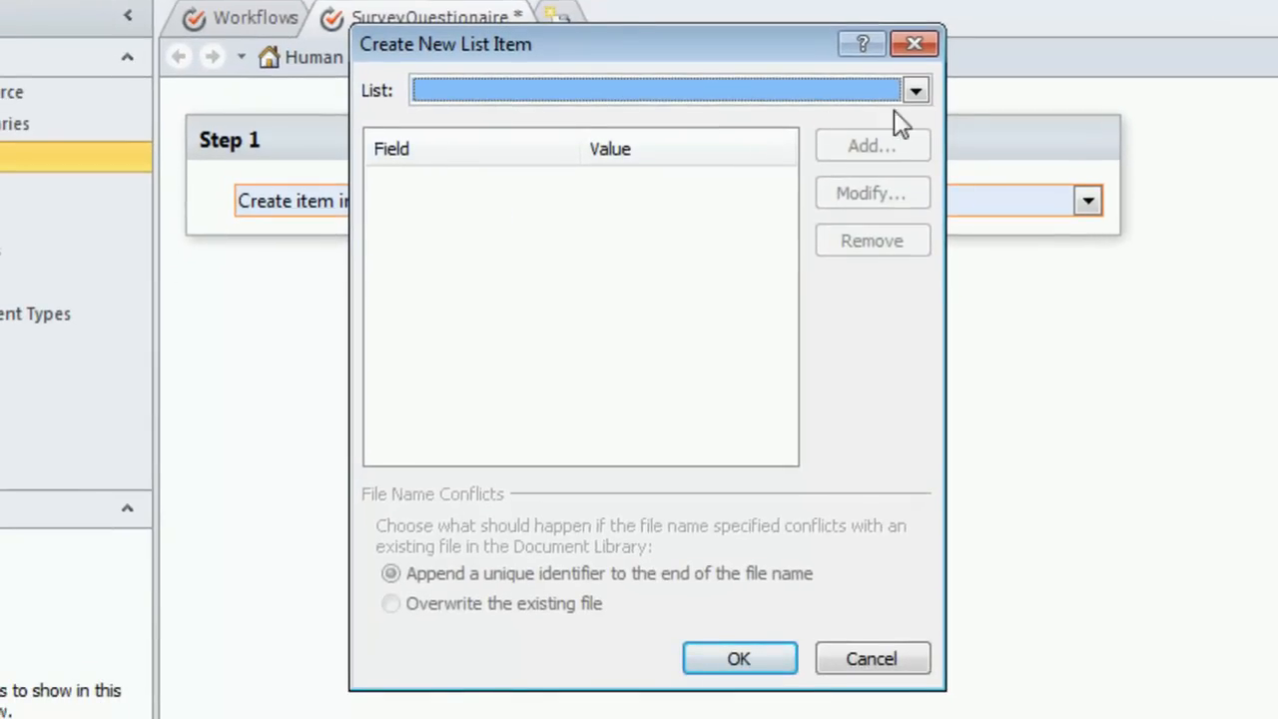
left_click(915, 92)
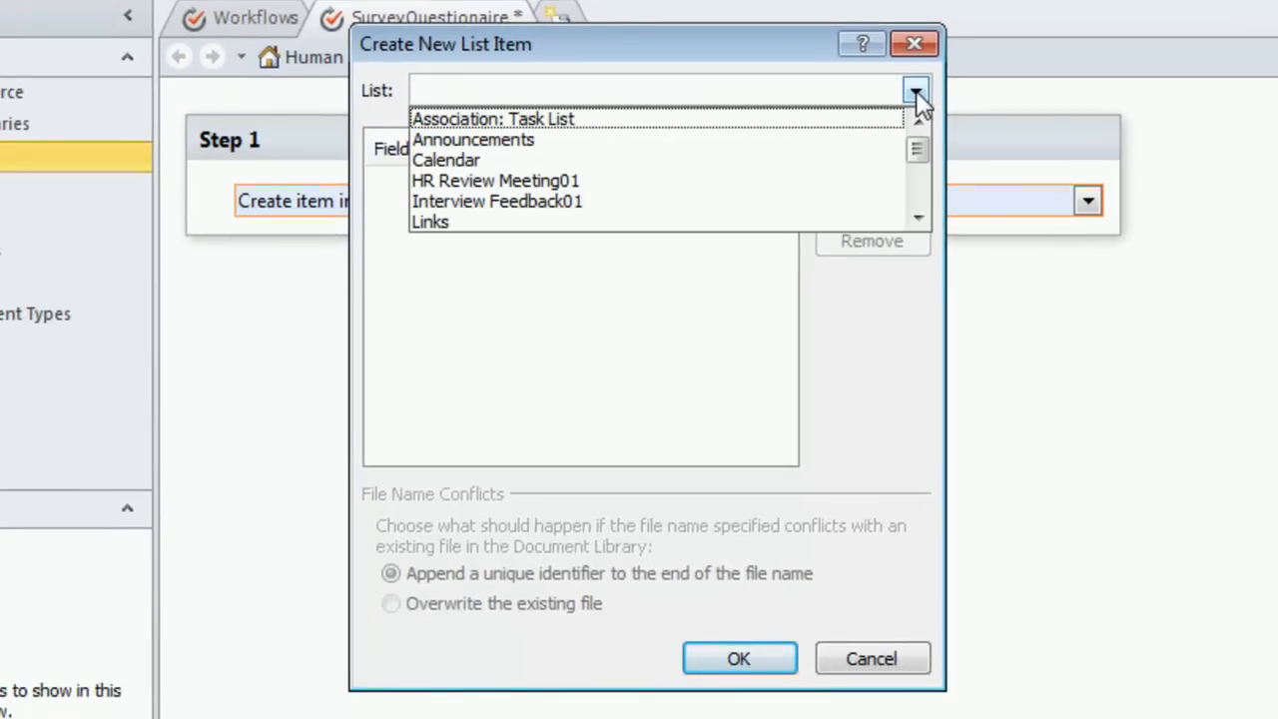
left_click(918, 220)
left_click(919, 219)
left_click(918, 220)
left_click(918, 220)
left_click(919, 219)
left_click(918, 218)
left_click(918, 218)
left_click(919, 217)
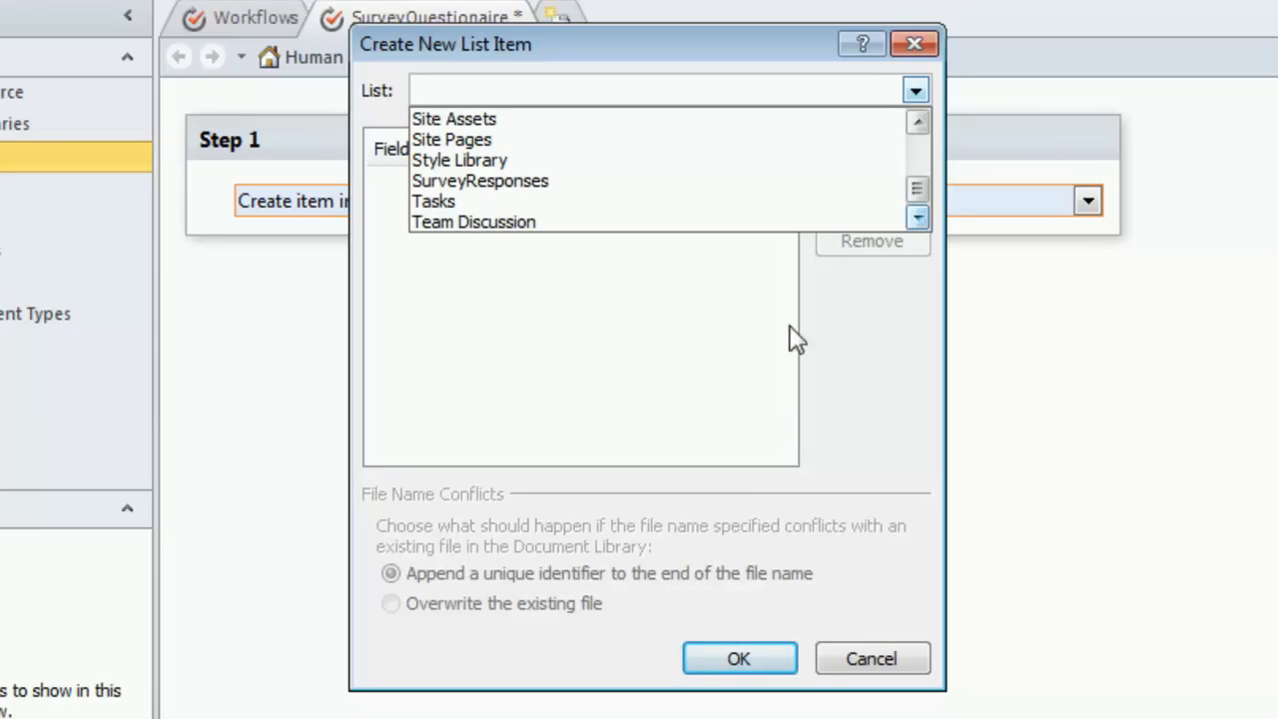
left_click(513, 184)
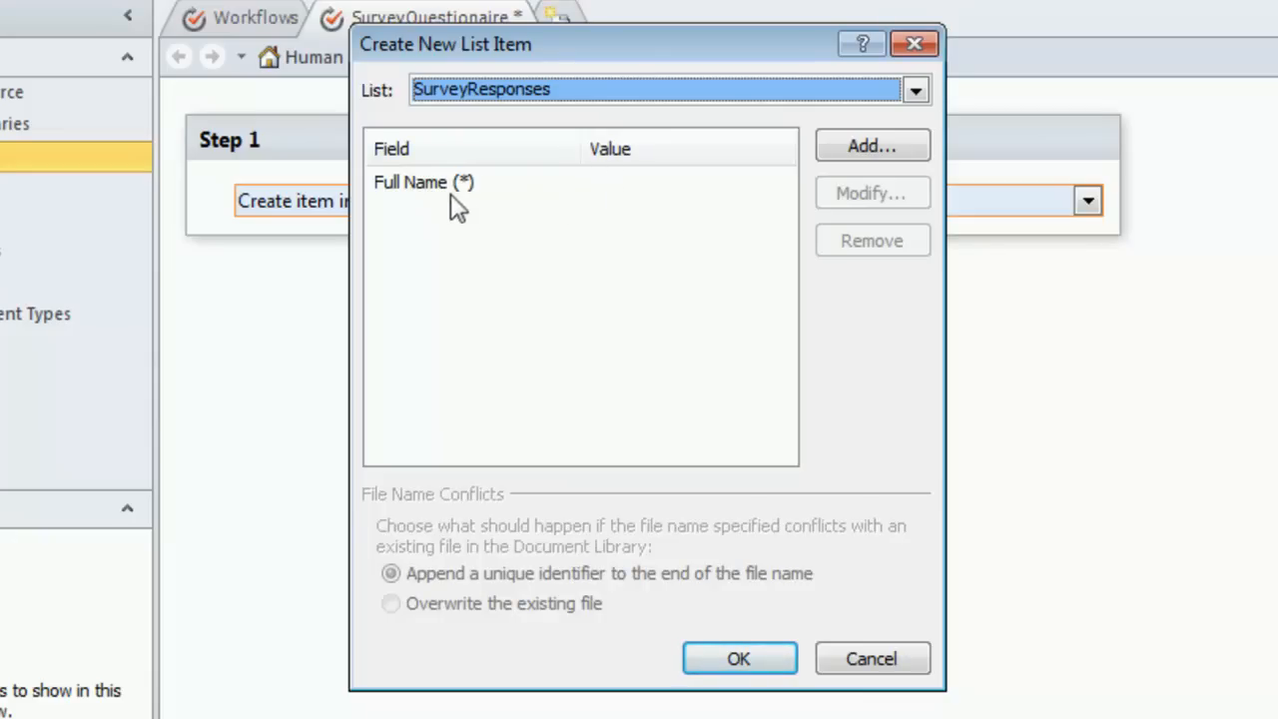
Step: Assign the Full Name field a lookup from Workflow Variables and Parameters, using Parameter: Employee Name
left_click(409, 197)
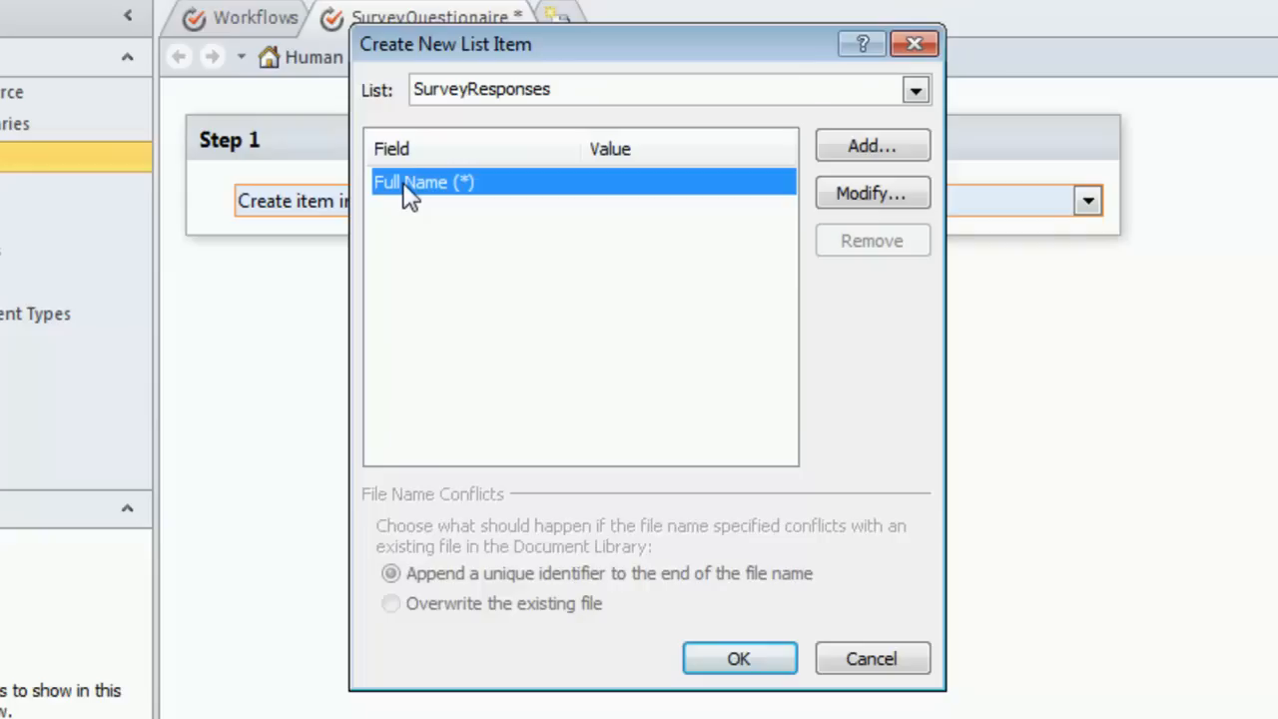
double_click(405, 187)
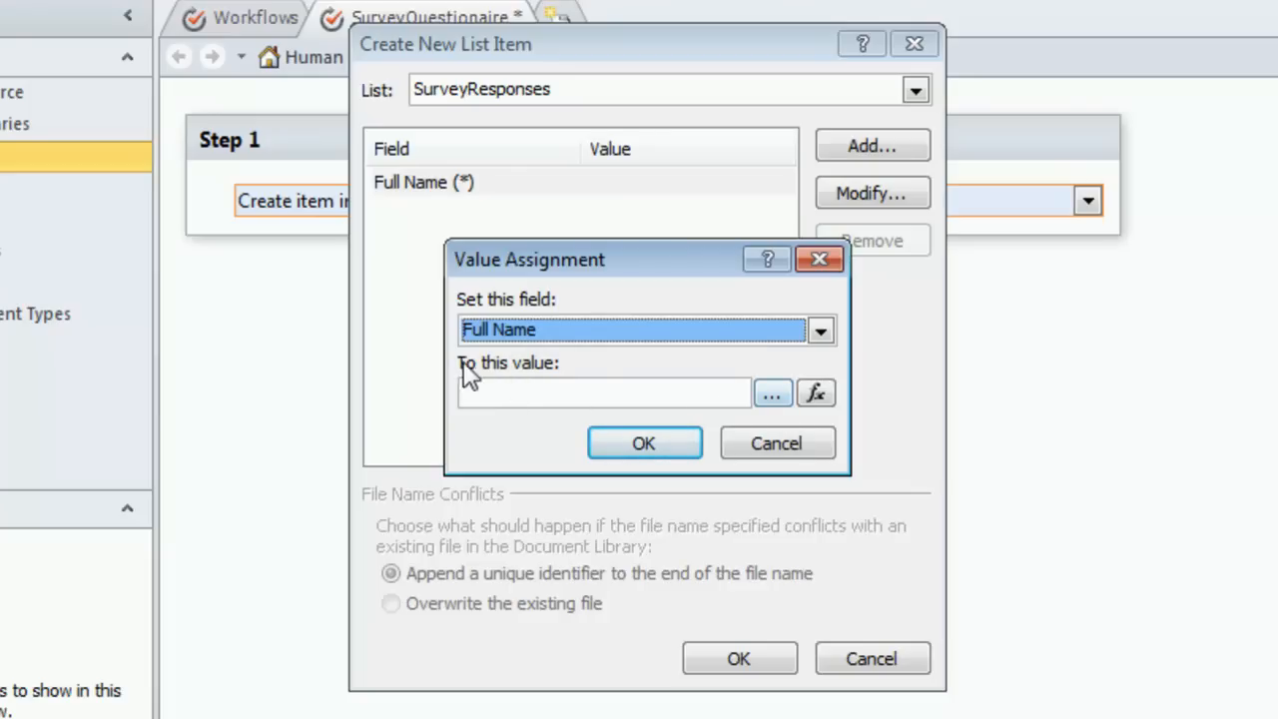
left_click(816, 395)
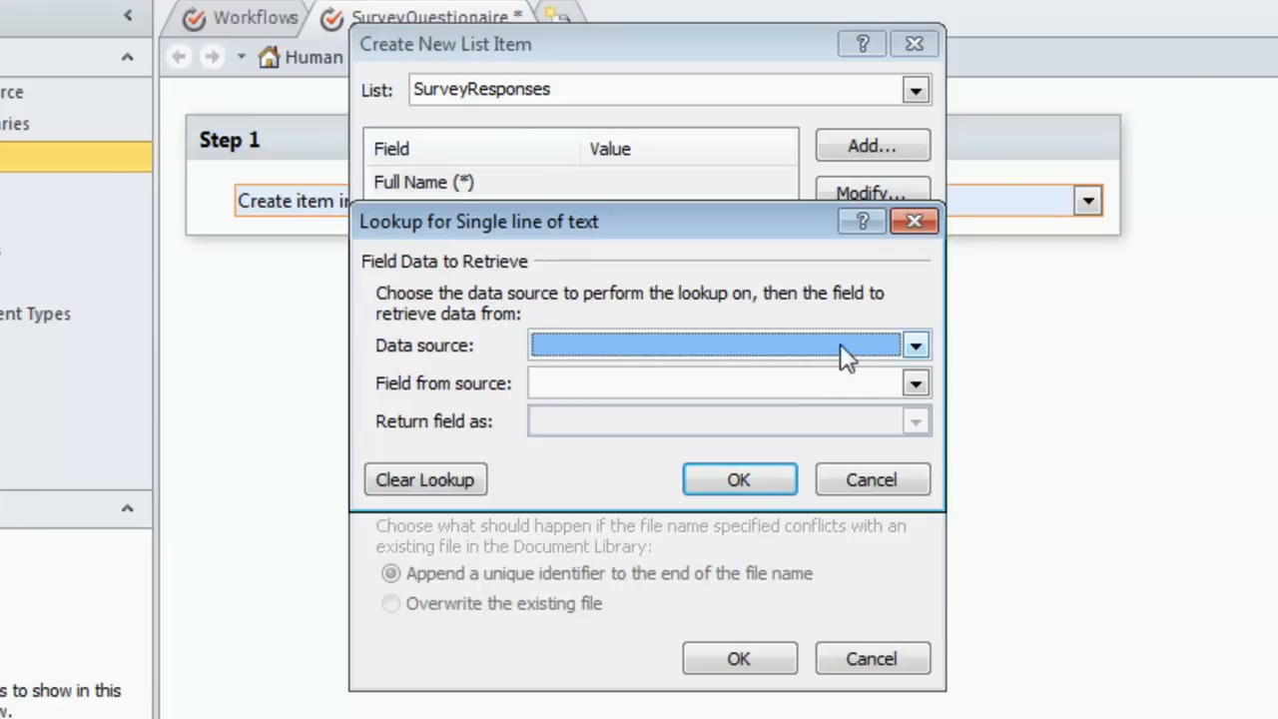
left_click(915, 346)
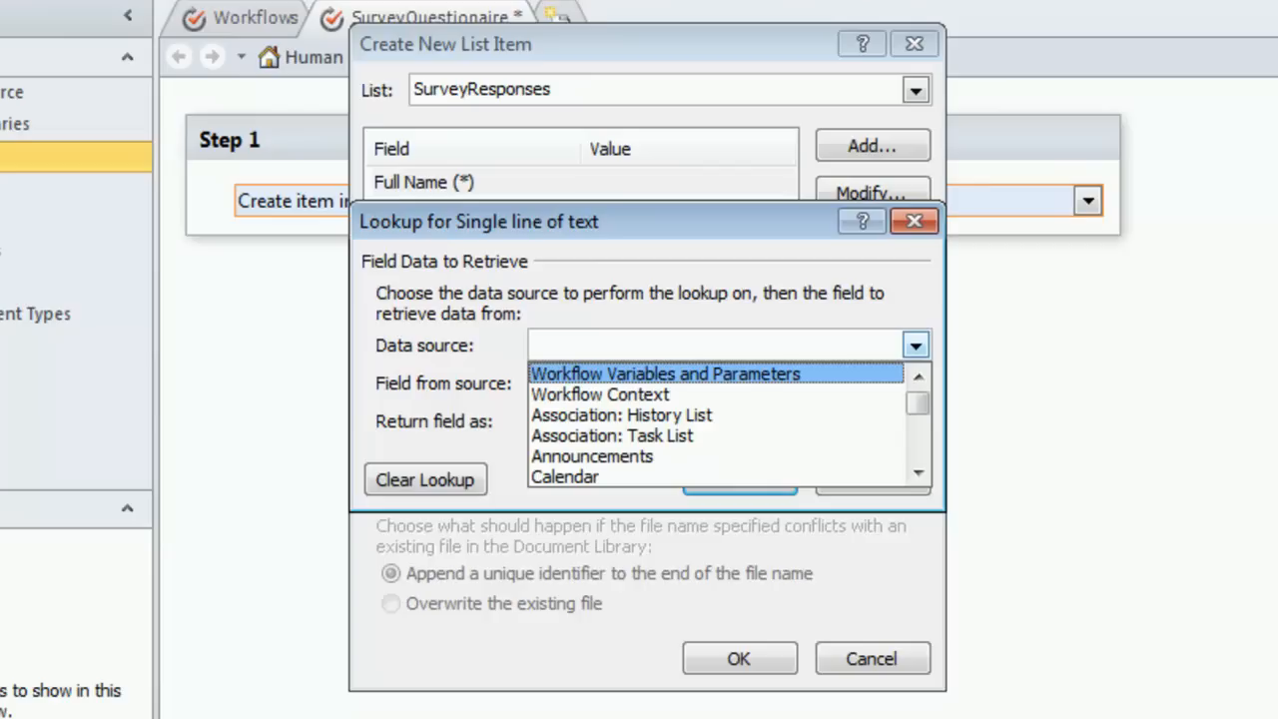
left_click(721, 378)
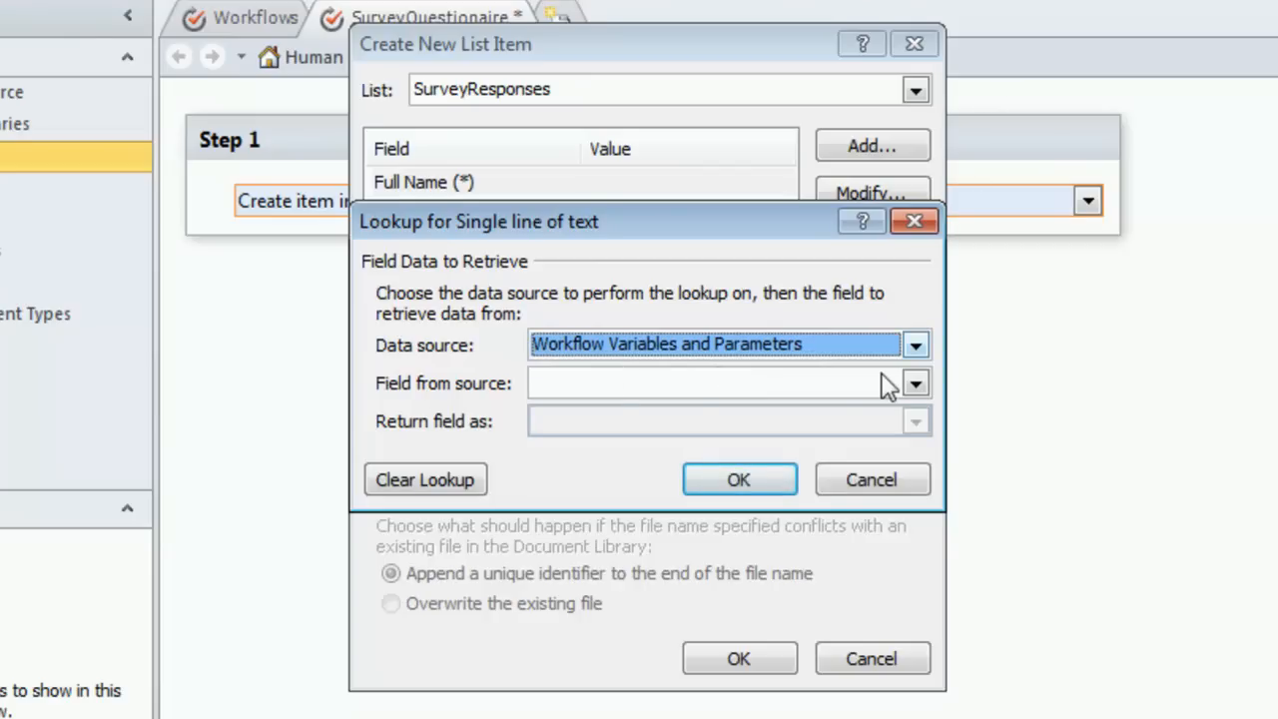
left_click(912, 385)
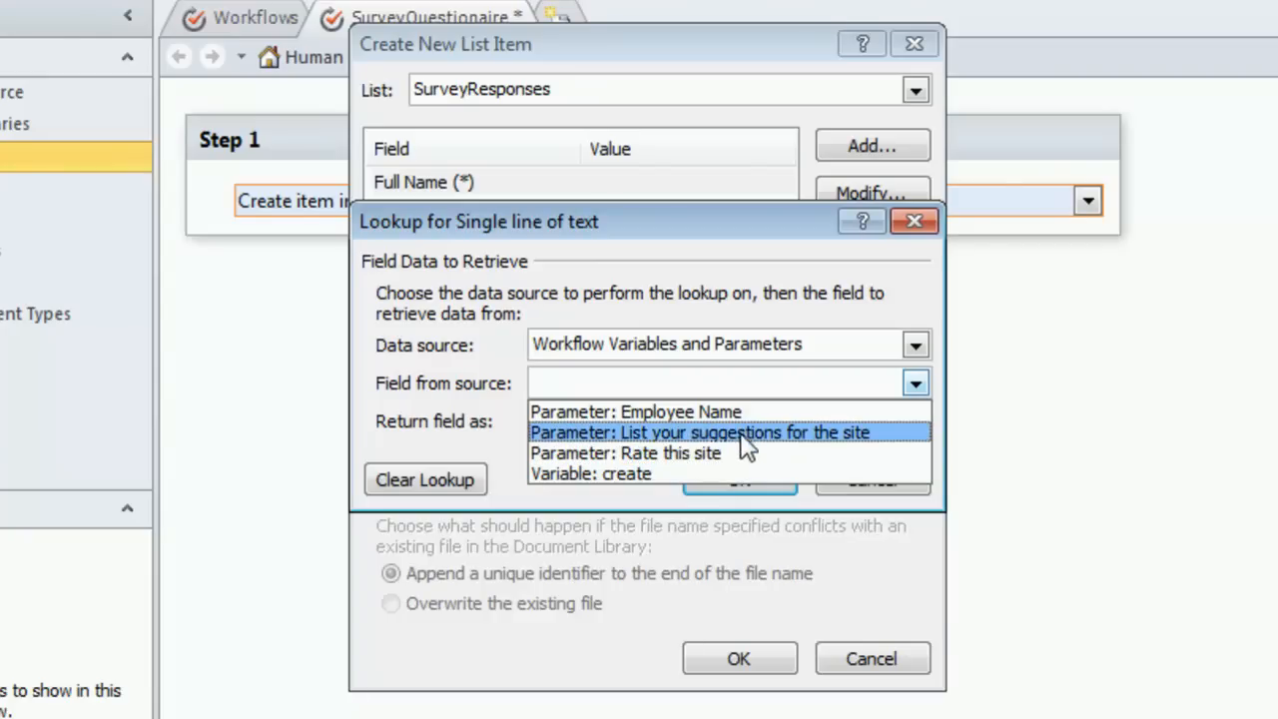
left_click(702, 407)
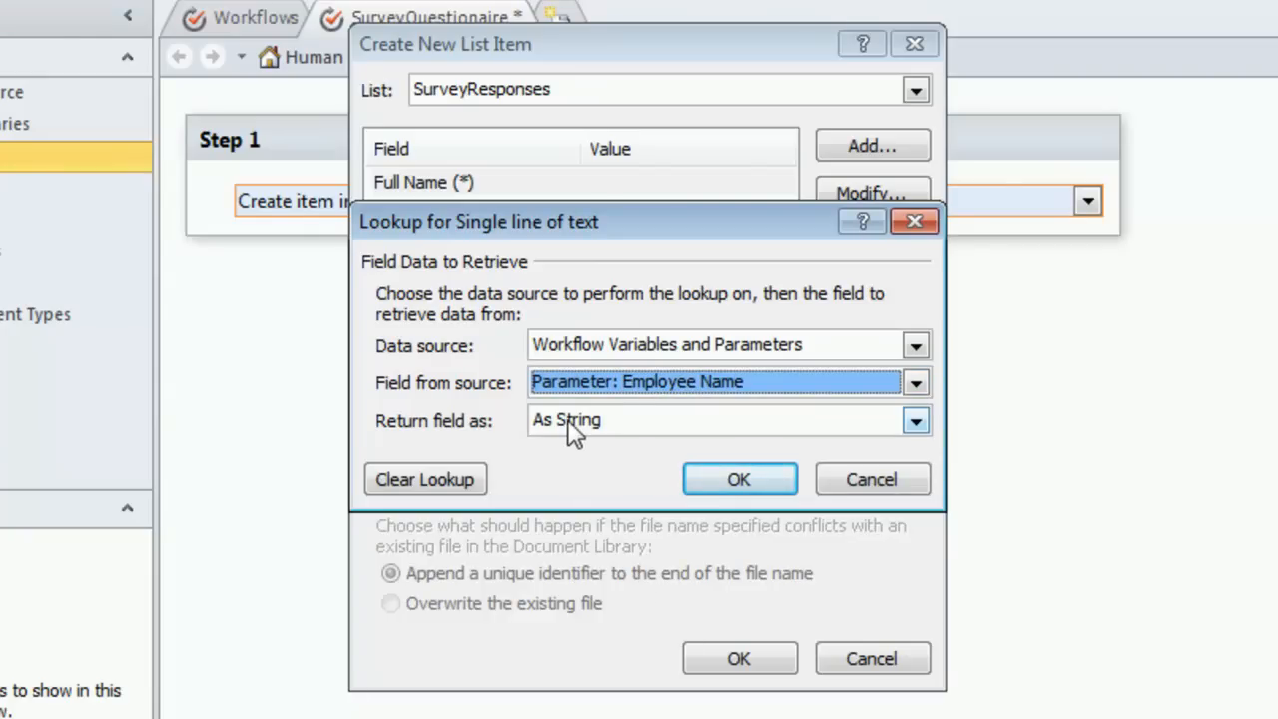
left_click(739, 480)
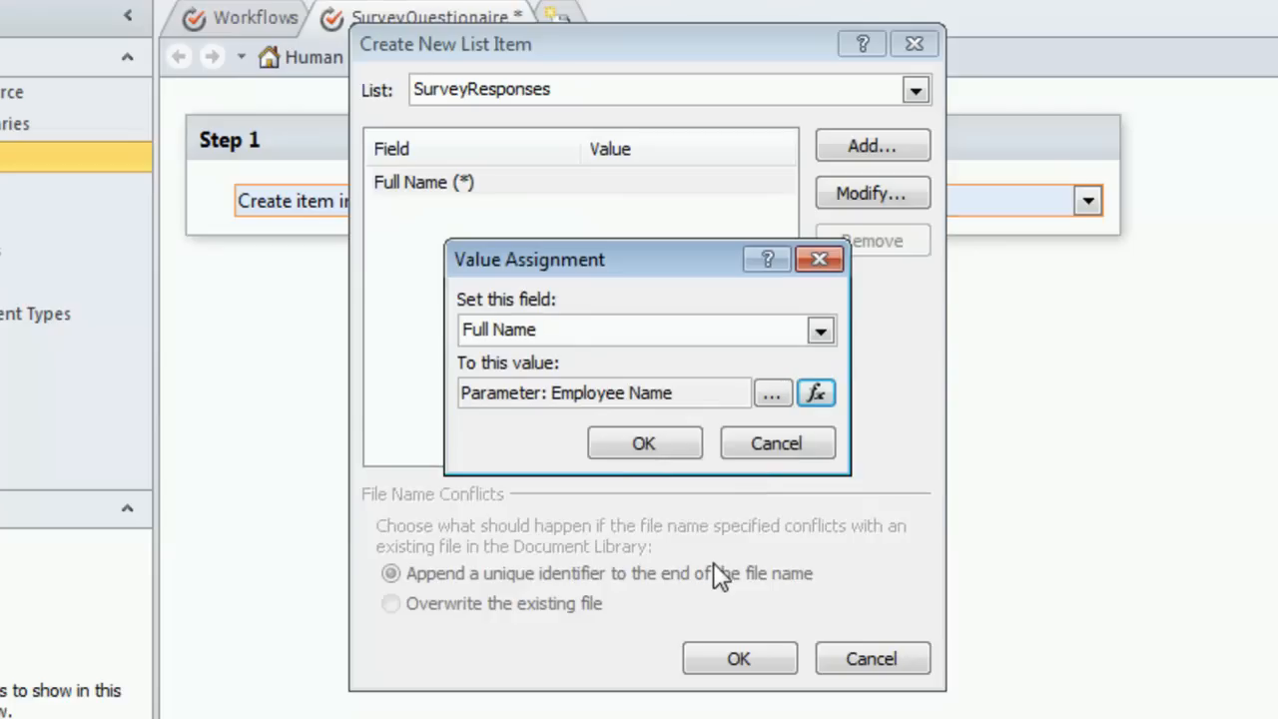
left_click(647, 444)
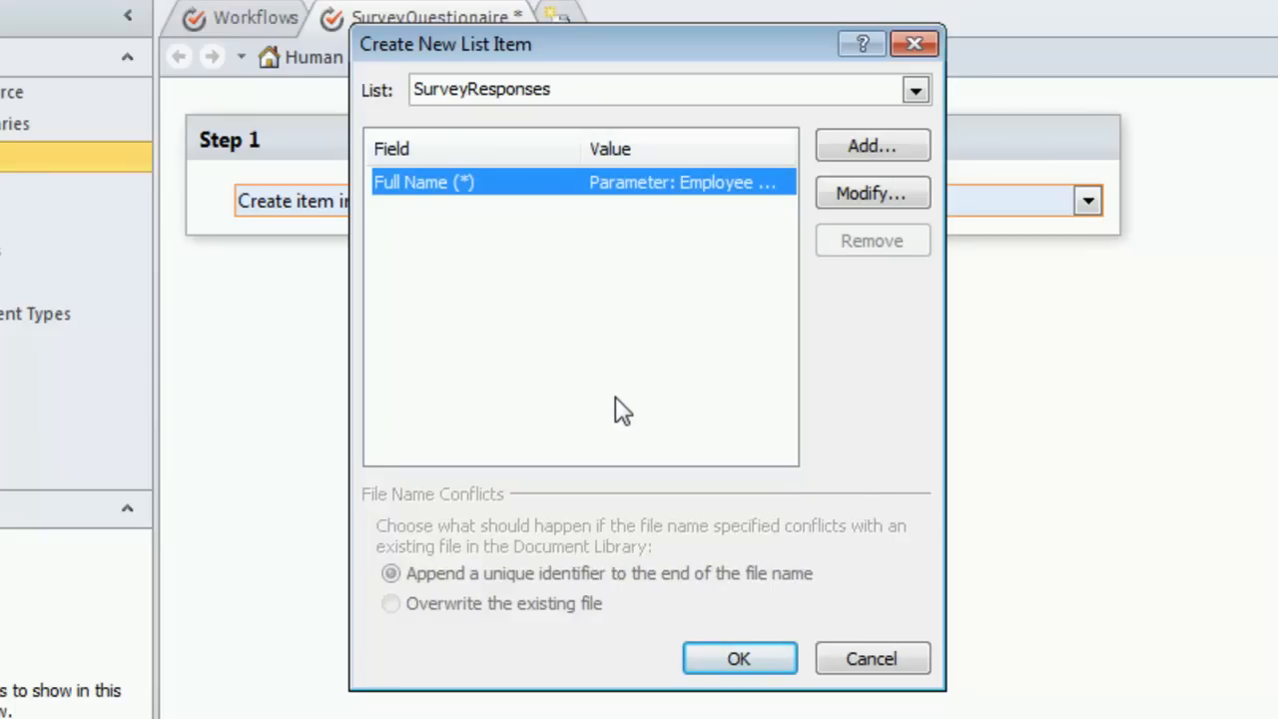
Step: Add the Suggestions field with a Workflow Variables and Parameters lookup to Parameter: List your suggestions for the site
left_click(866, 155)
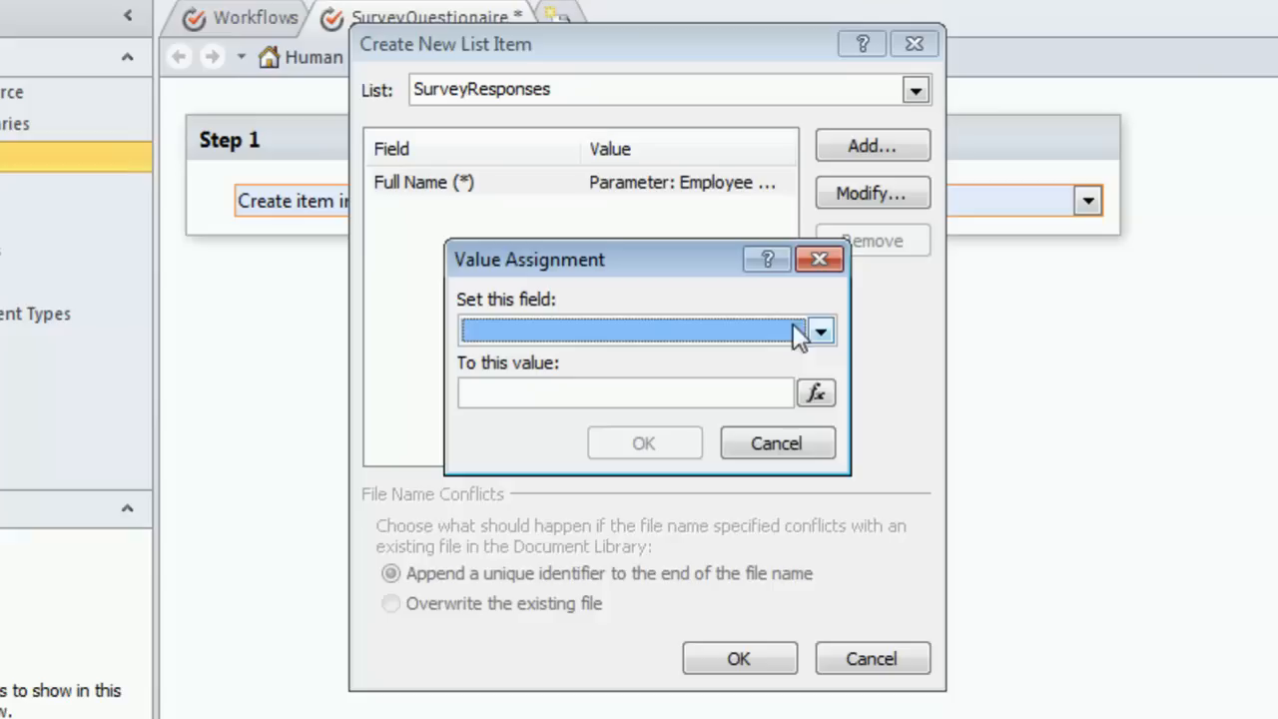
left_click(820, 334)
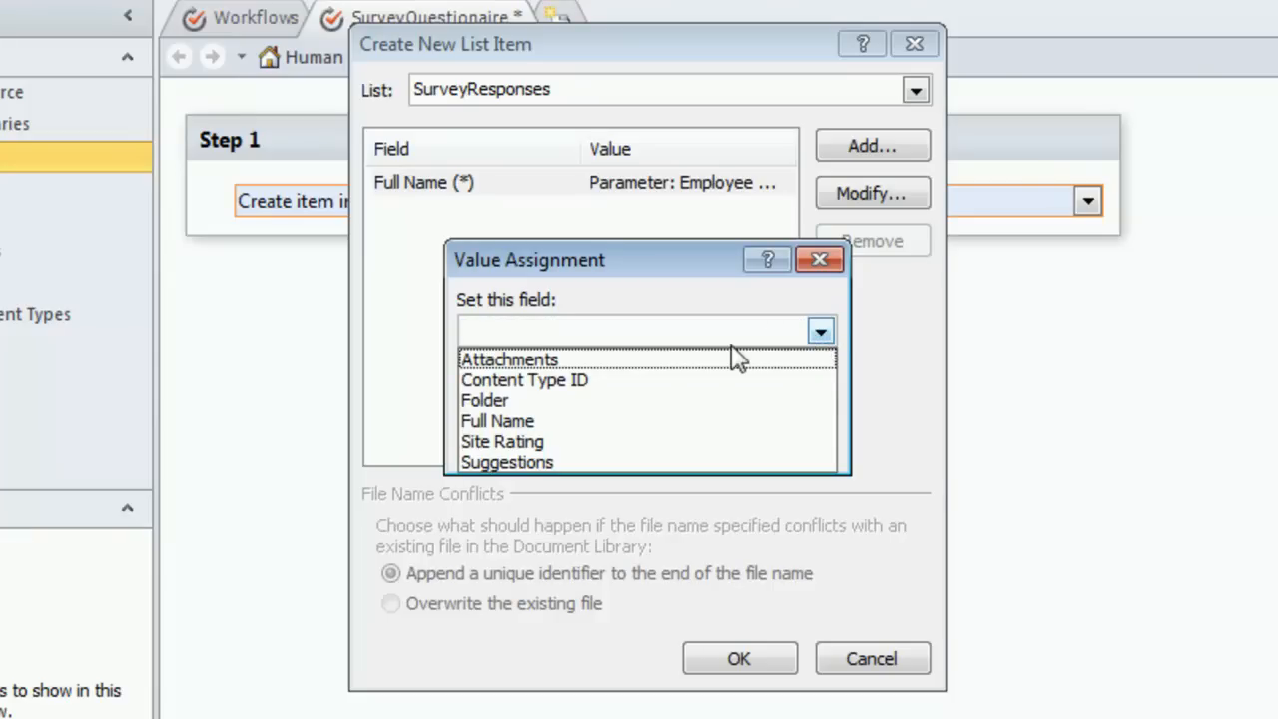
left_click(577, 462)
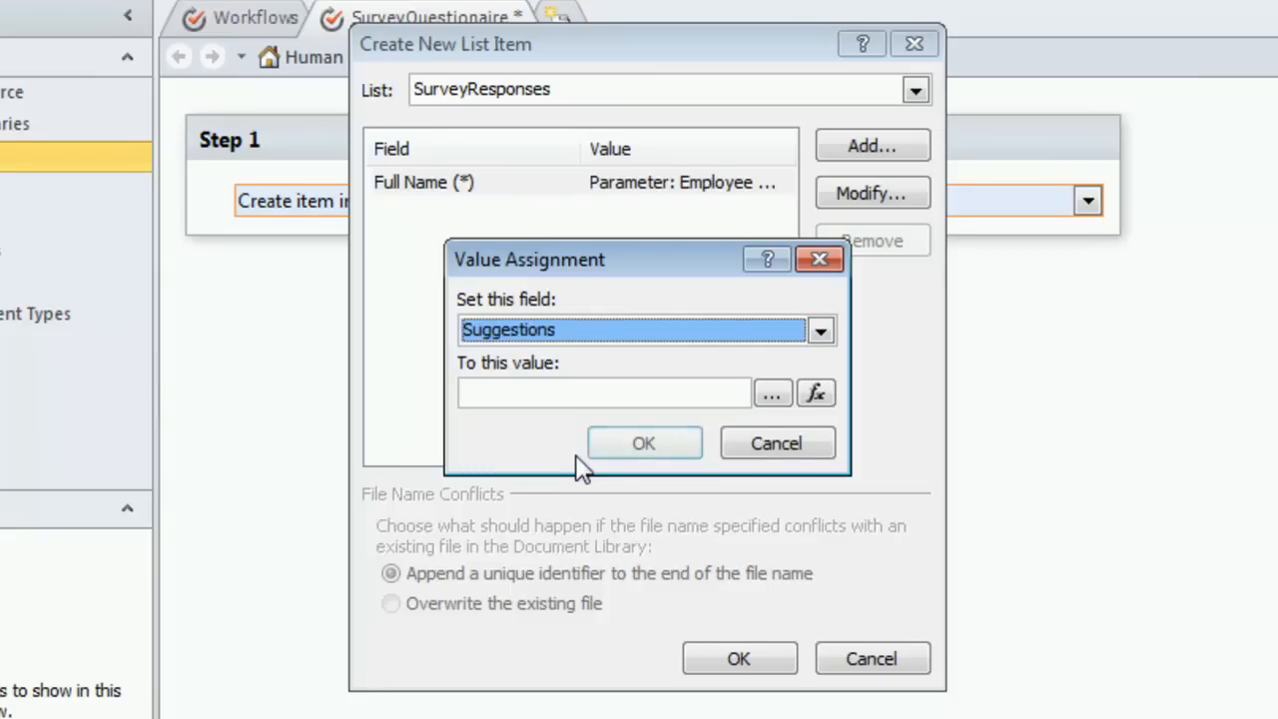
left_click(817, 393)
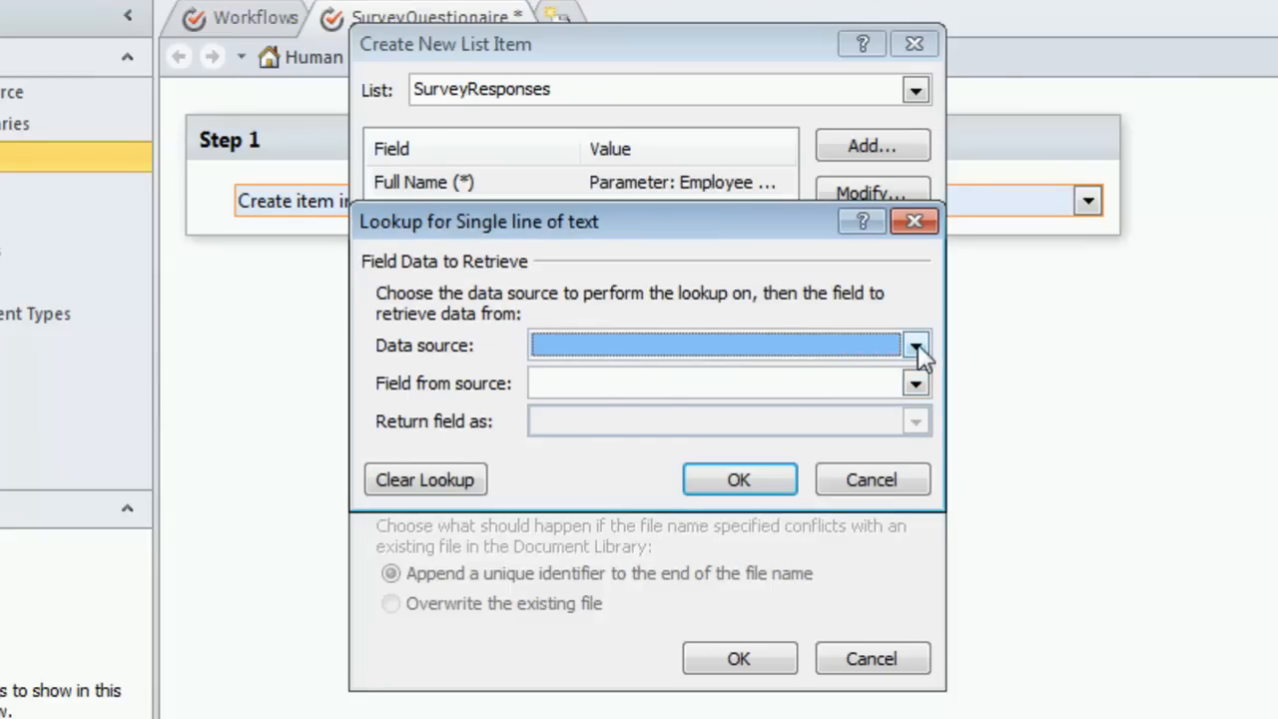
left_click(917, 345)
left_click(805, 376)
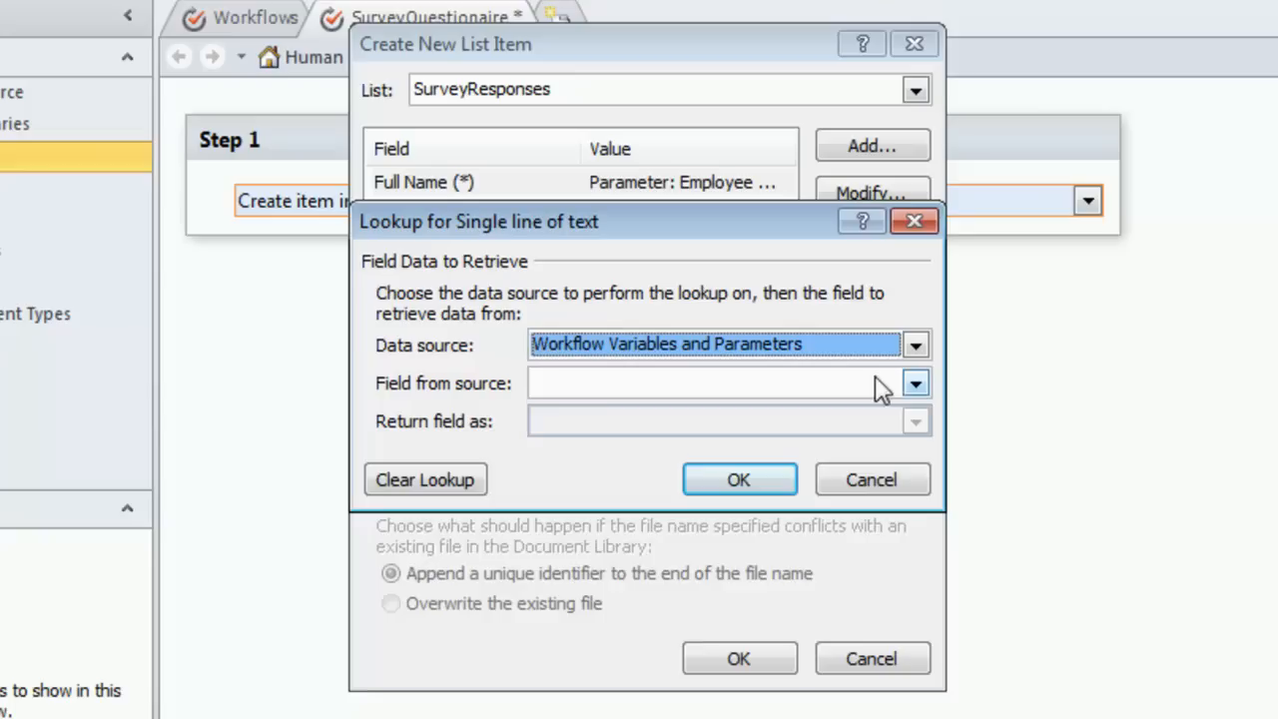
left_click(916, 384)
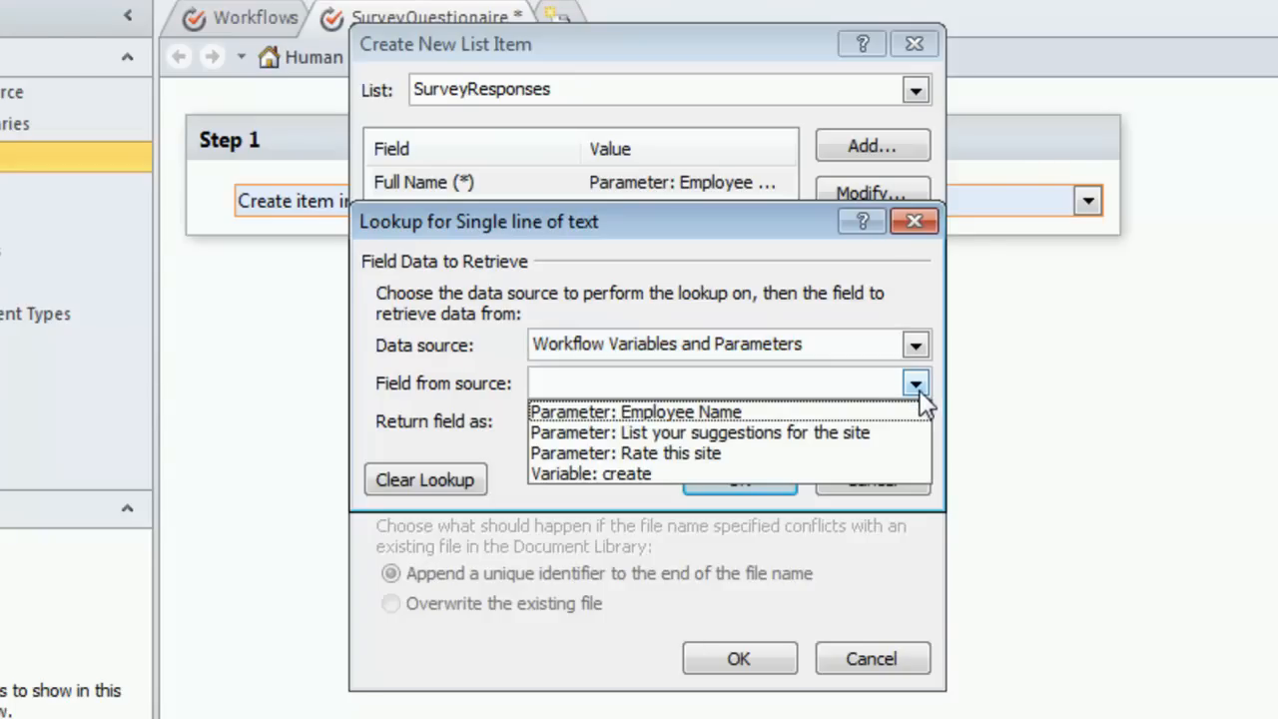
left_click(763, 436)
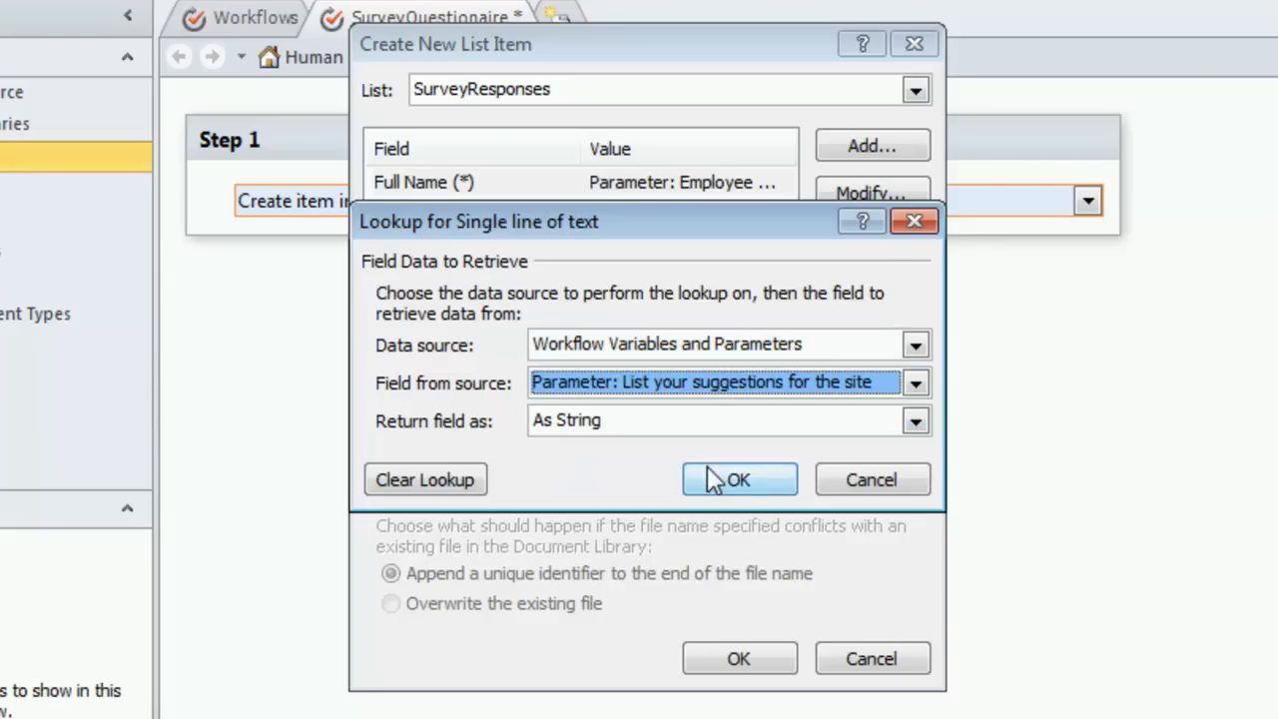
left_click(737, 480)
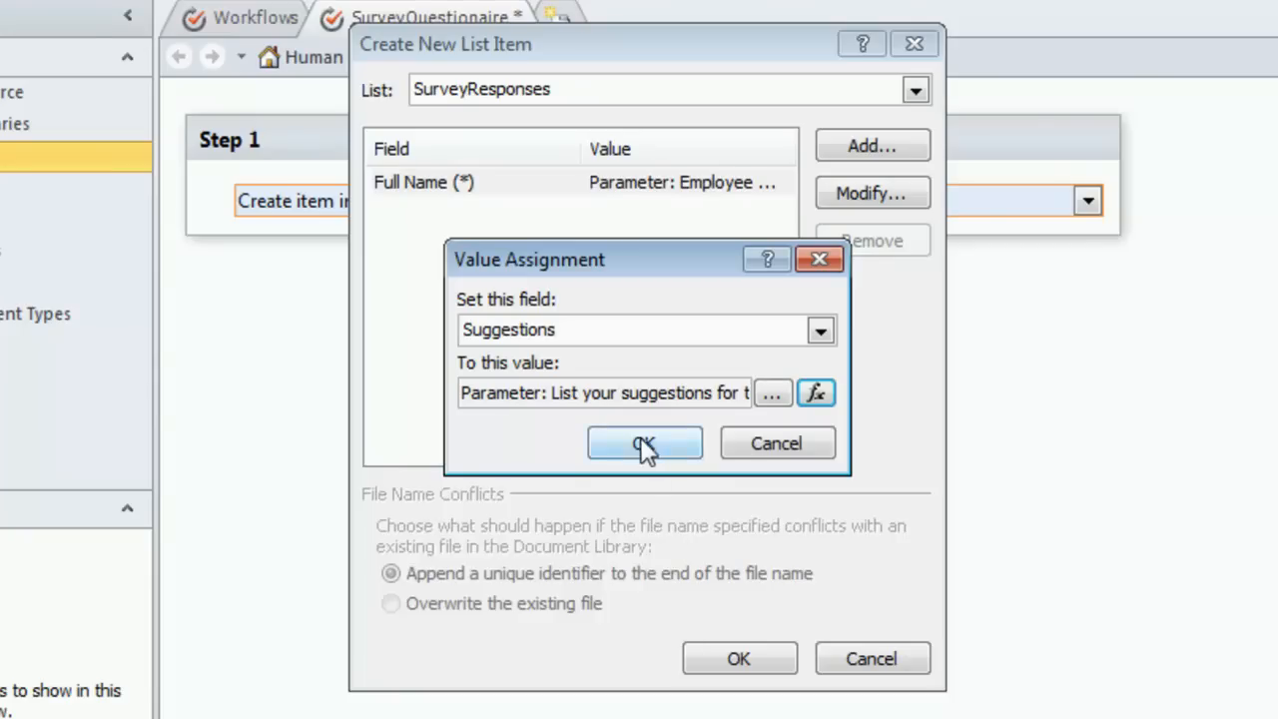
left_click(645, 444)
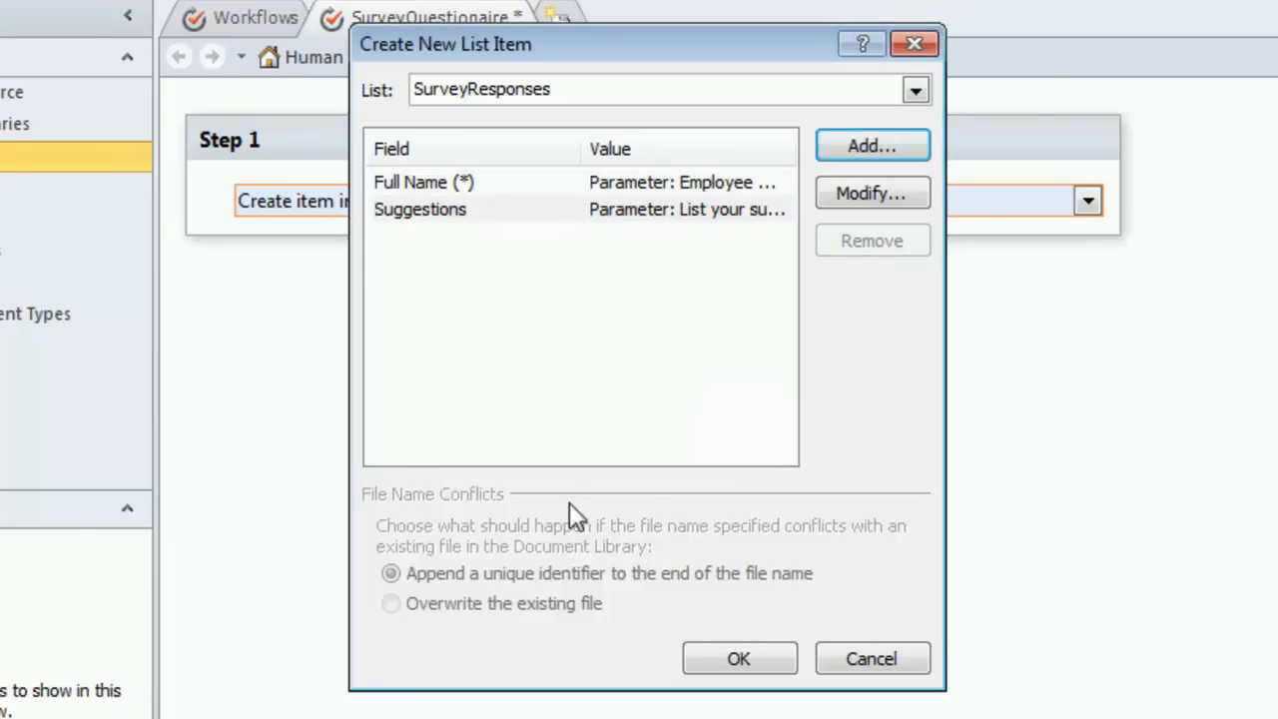
Step: Add the Site Rating field with a Workflow Variables and Parameters lookup to Parameter: Rate this site, and confirm the new list item settings
left_click(855, 146)
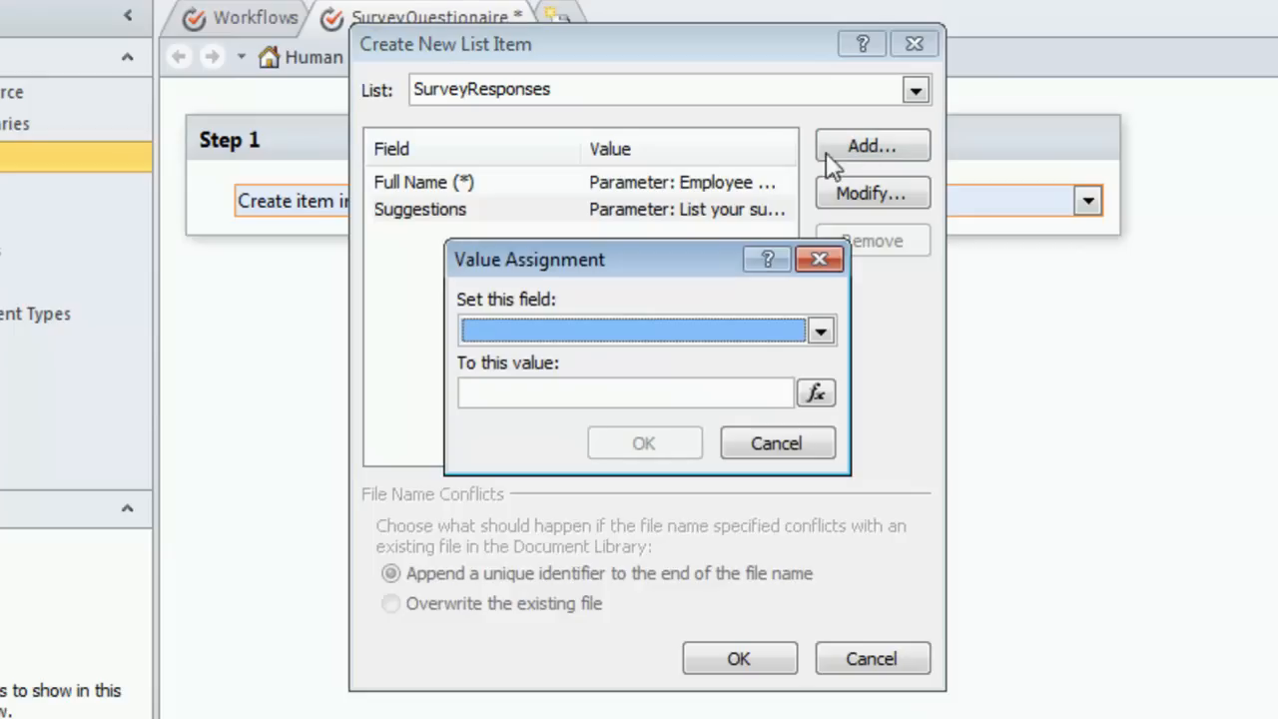
left_click(819, 331)
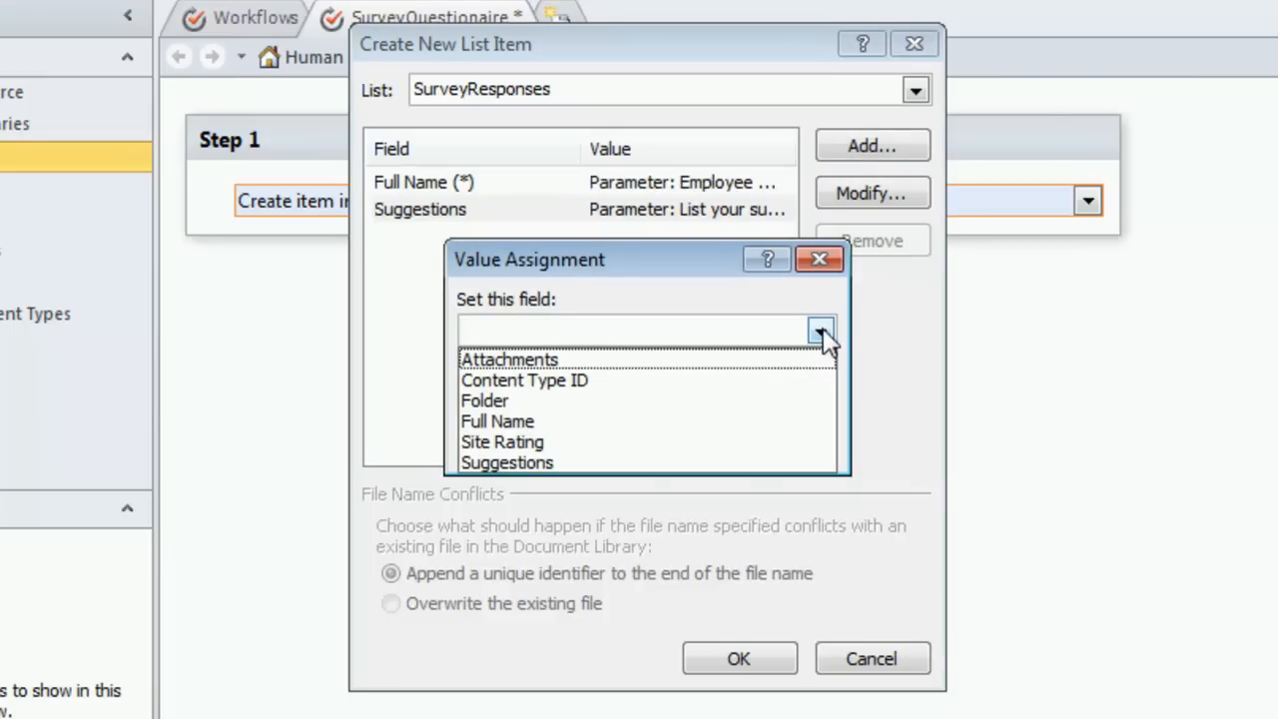
left_click(567, 441)
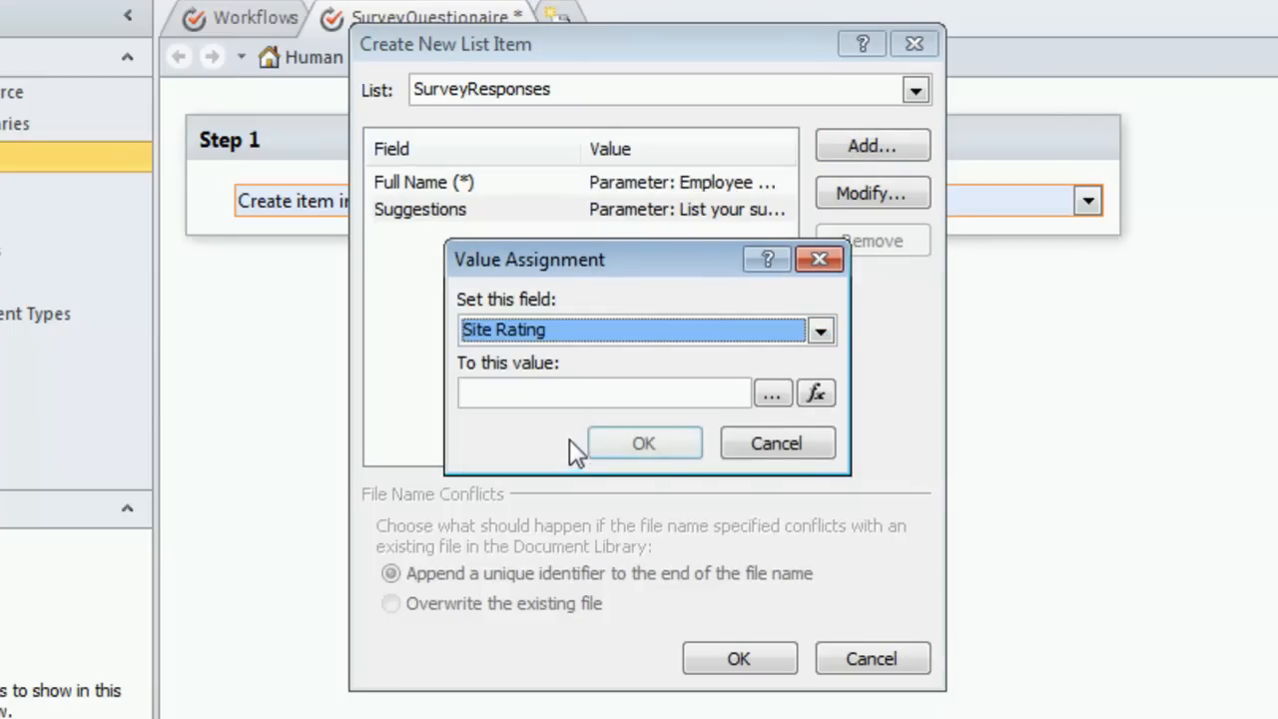
left_click(816, 392)
left_click(911, 346)
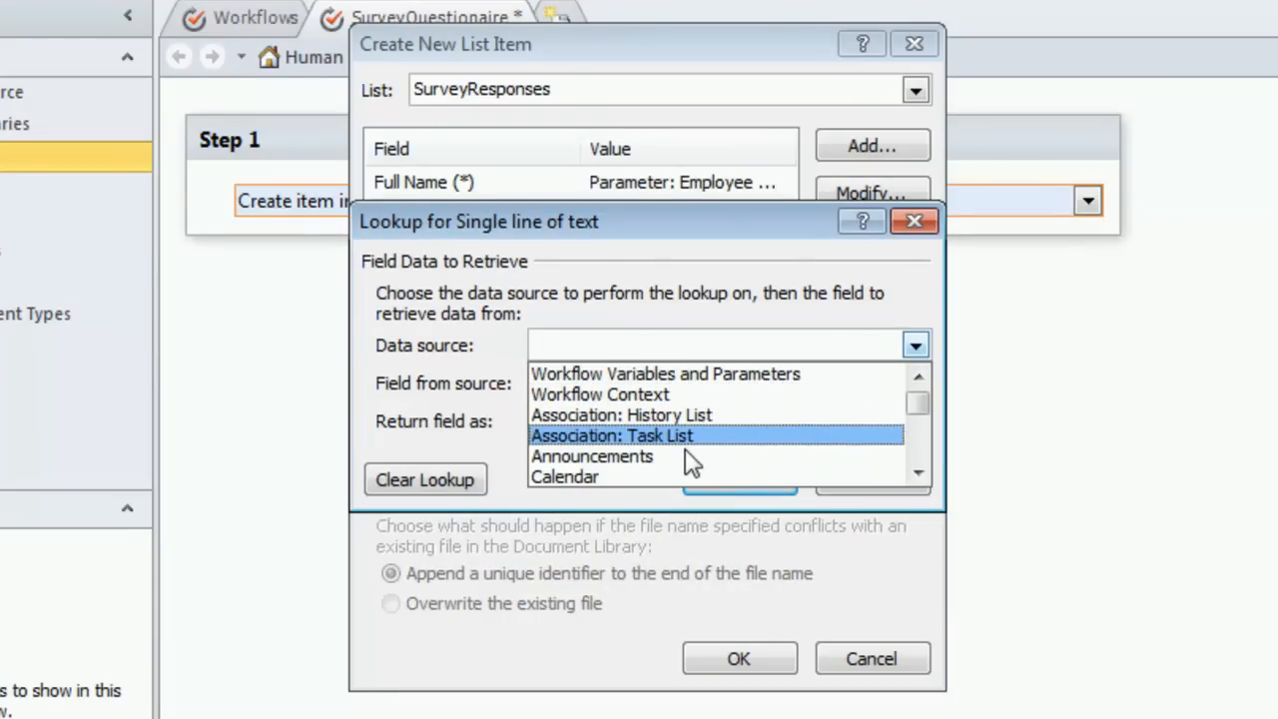
left_click(920, 469)
left_click(919, 469)
left_click(920, 469)
left_click(920, 469)
left_click(920, 470)
left_click(919, 469)
left_click(920, 469)
left_click(919, 469)
left_click(919, 472)
left_click(919, 472)
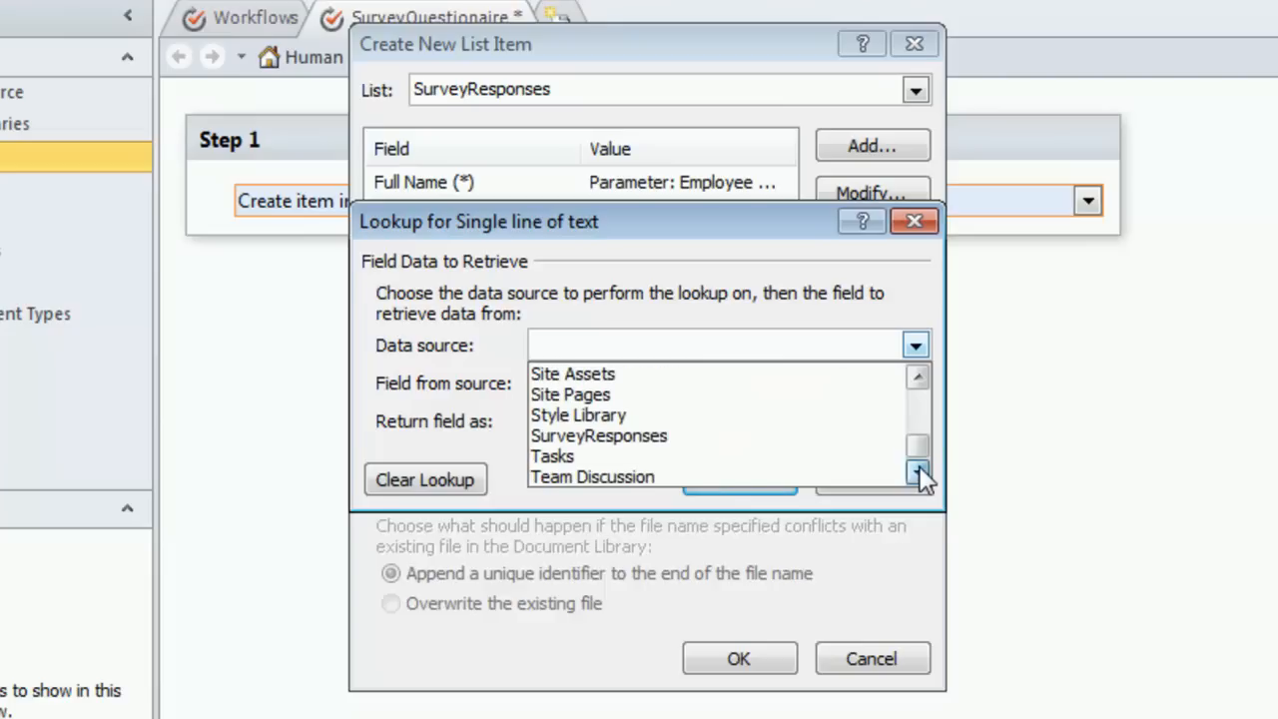
left_click(917, 375)
left_click(917, 375)
left_click(917, 375)
left_click(917, 376)
left_click(918, 376)
left_click(917, 375)
left_click(917, 374)
left_click(917, 373)
left_click(917, 373)
left_click(918, 373)
left_click(918, 373)
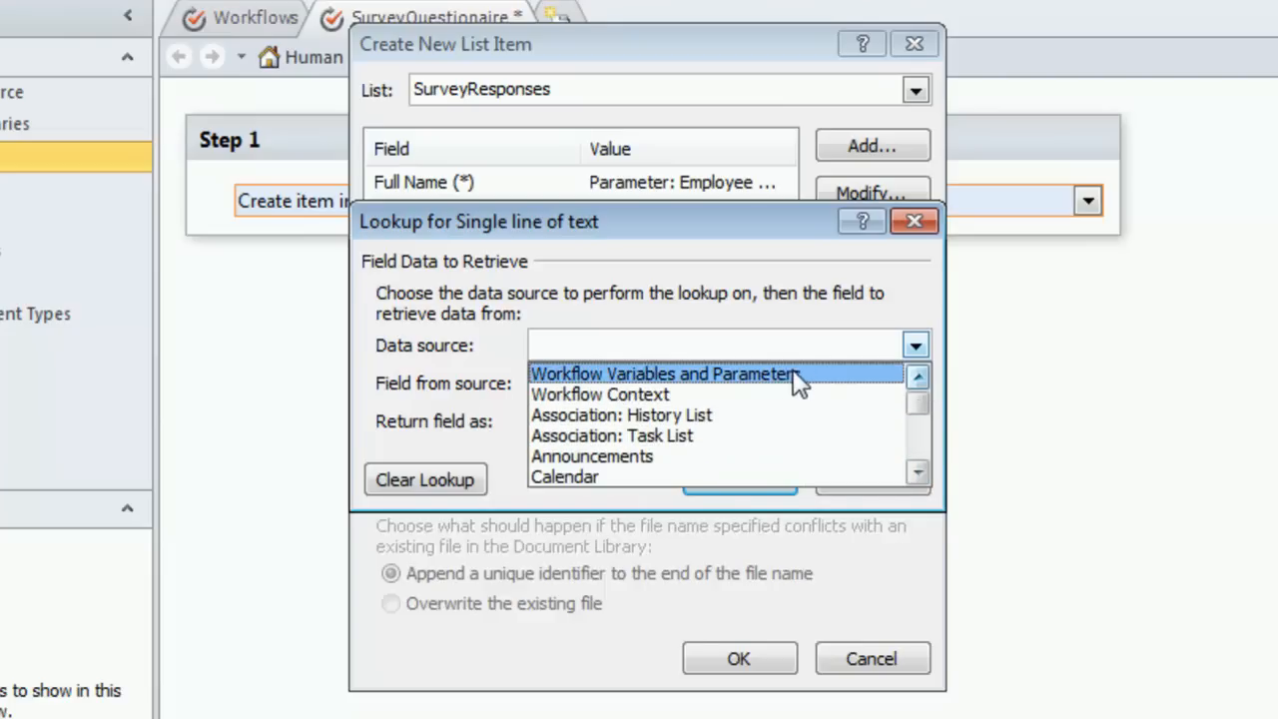
left_click(782, 376)
left_click(915, 383)
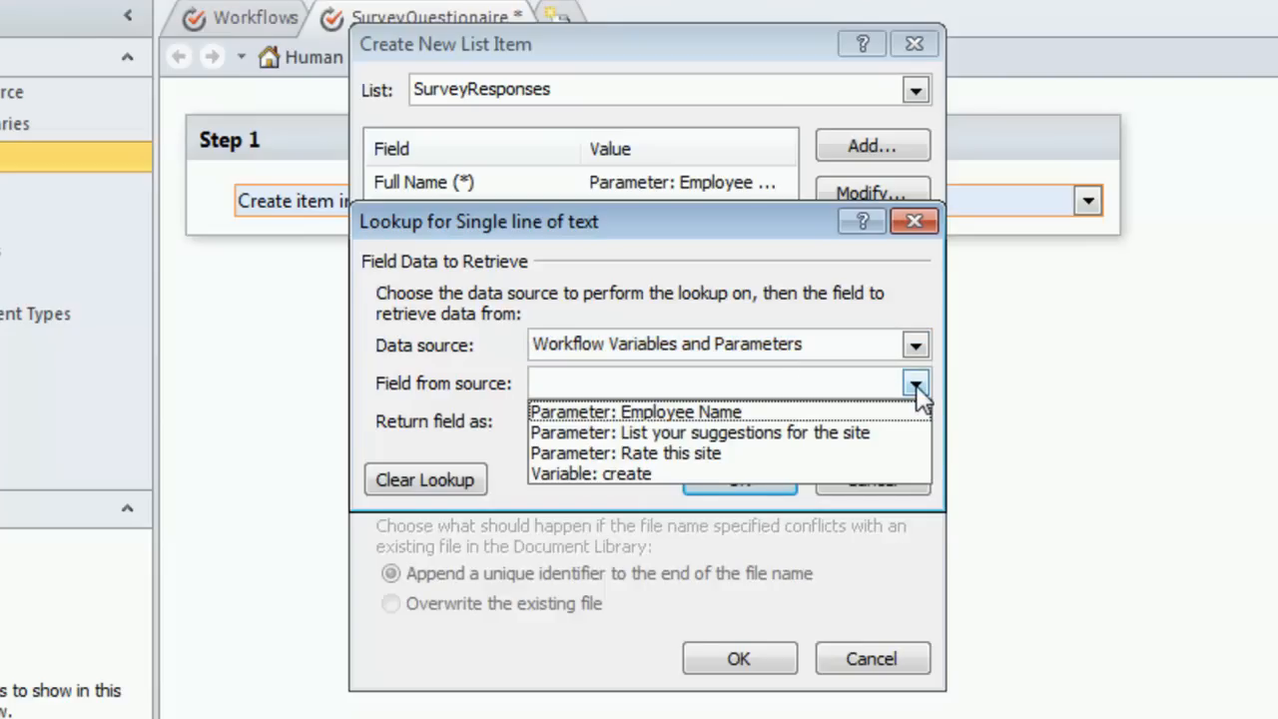
left_click(688, 454)
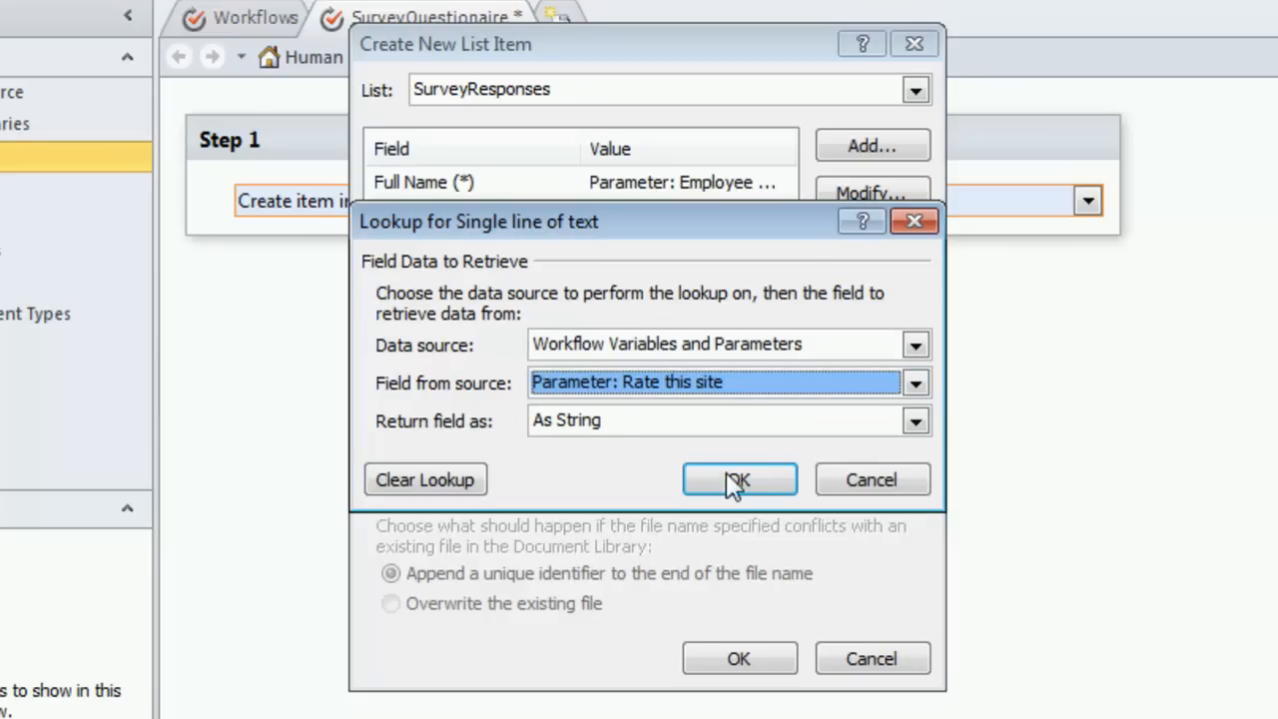
left_click(745, 482)
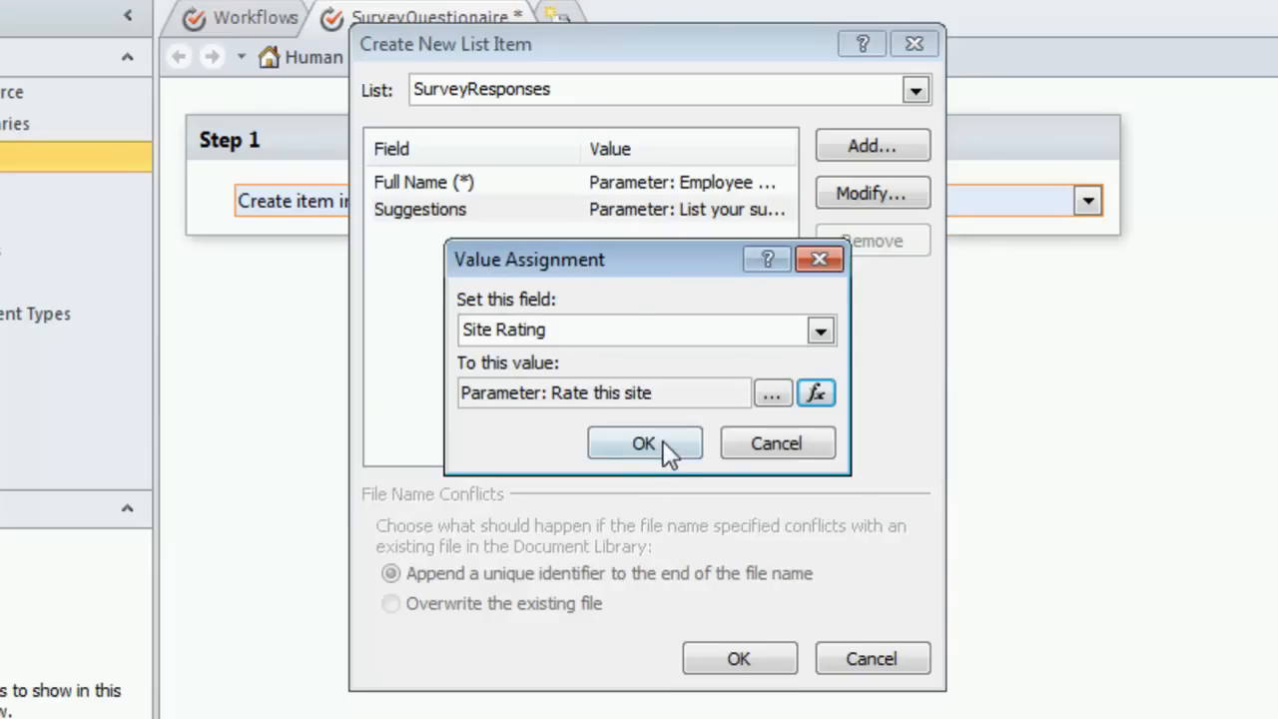
left_click(659, 440)
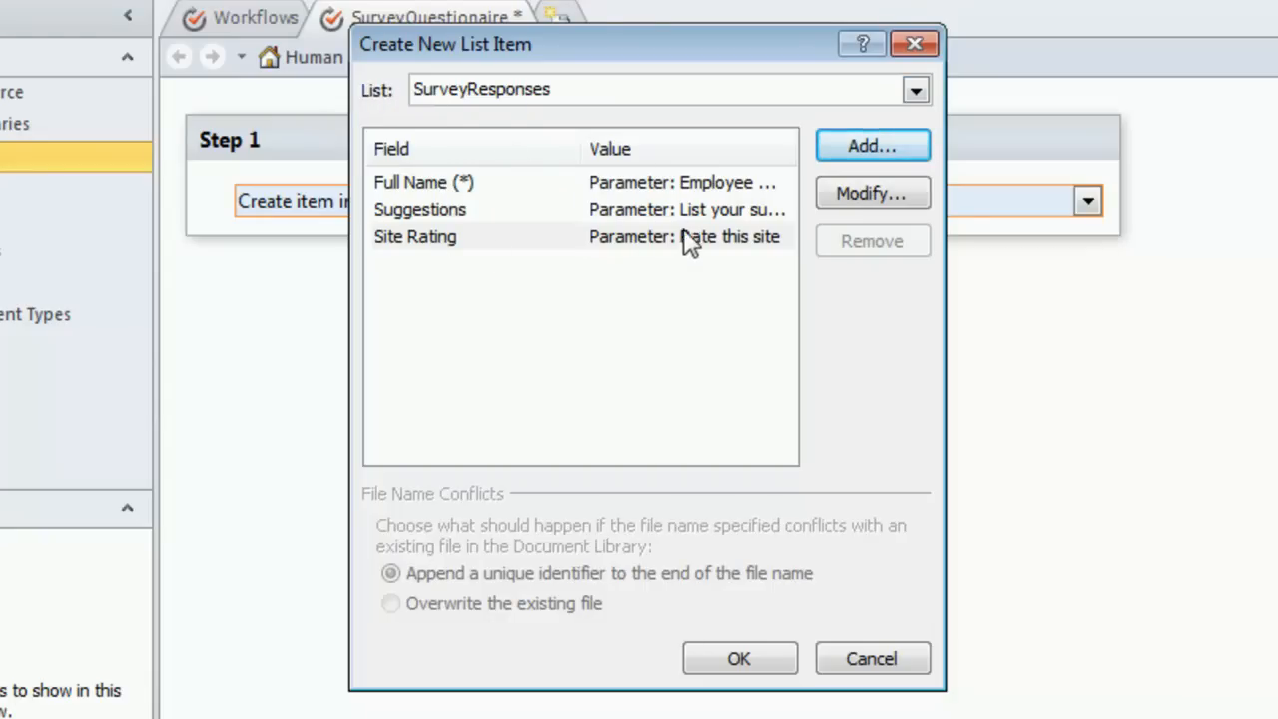
left_click(706, 655)
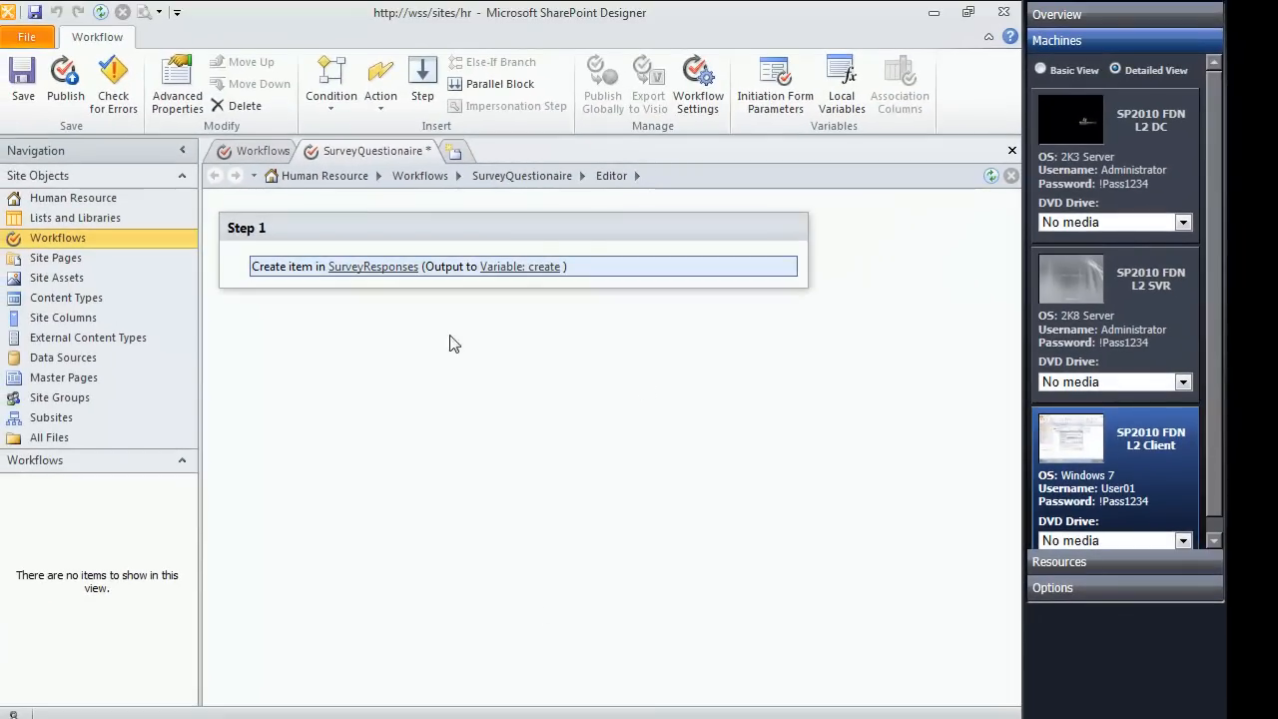
Step: Add a Send an Email action after the Create item action in Step 1 and enter the recipient's e-mail address
left_click(264, 287)
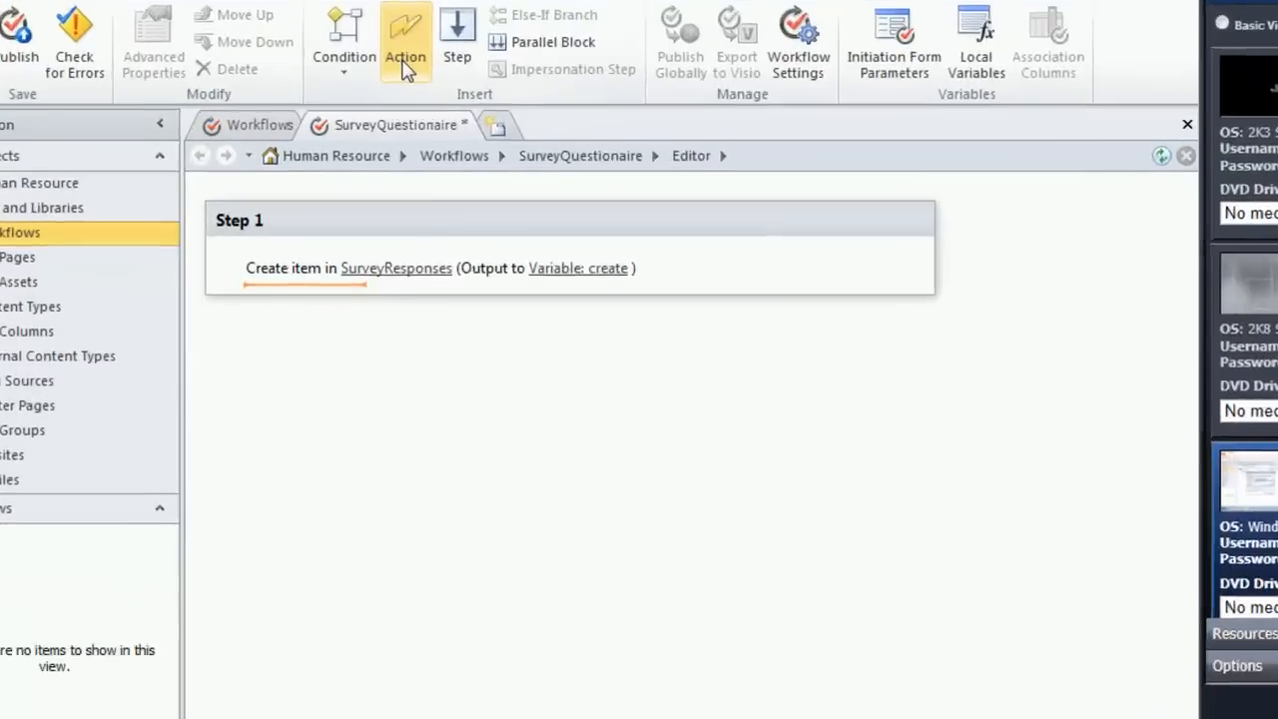
left_click(405, 62)
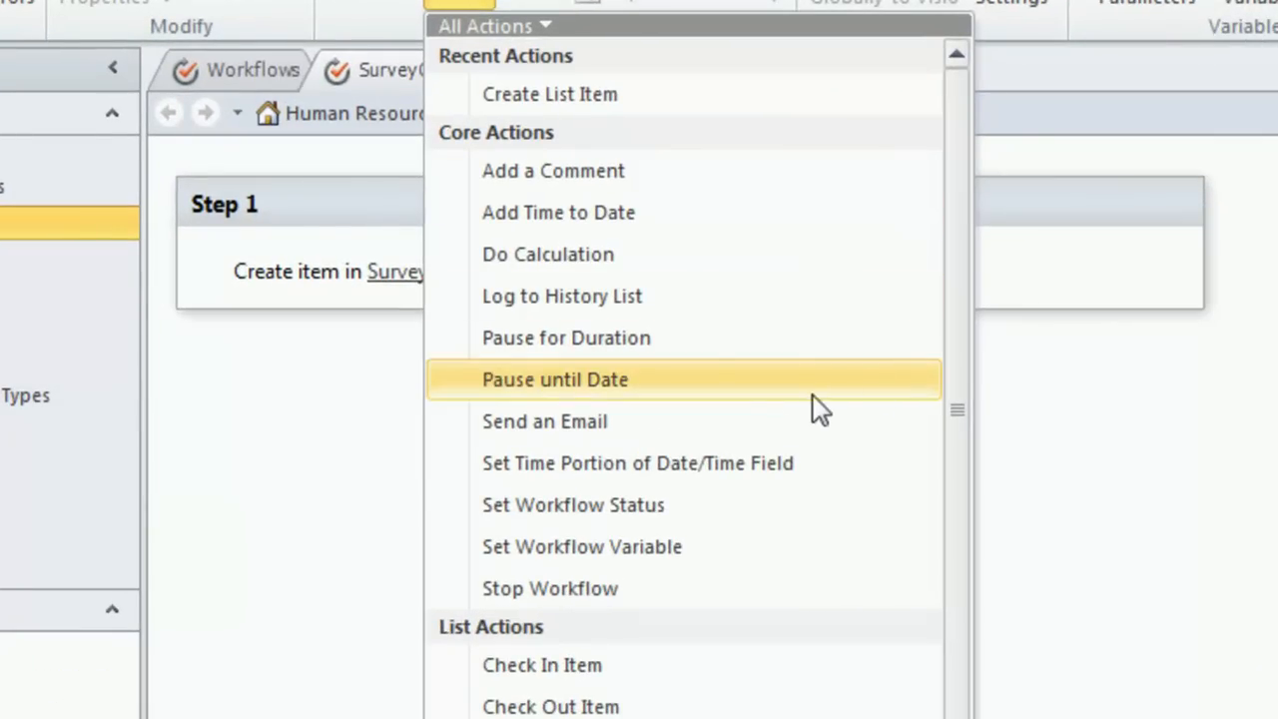
left_click(752, 416)
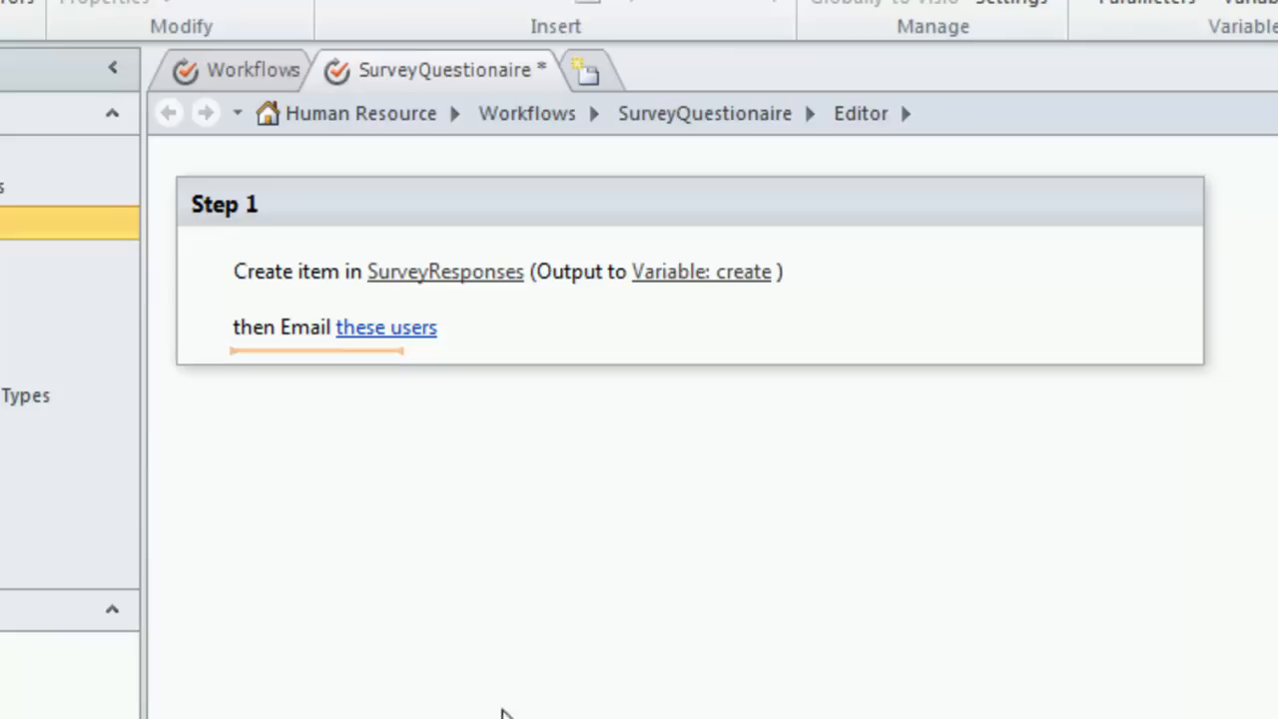
left_click(389, 327)
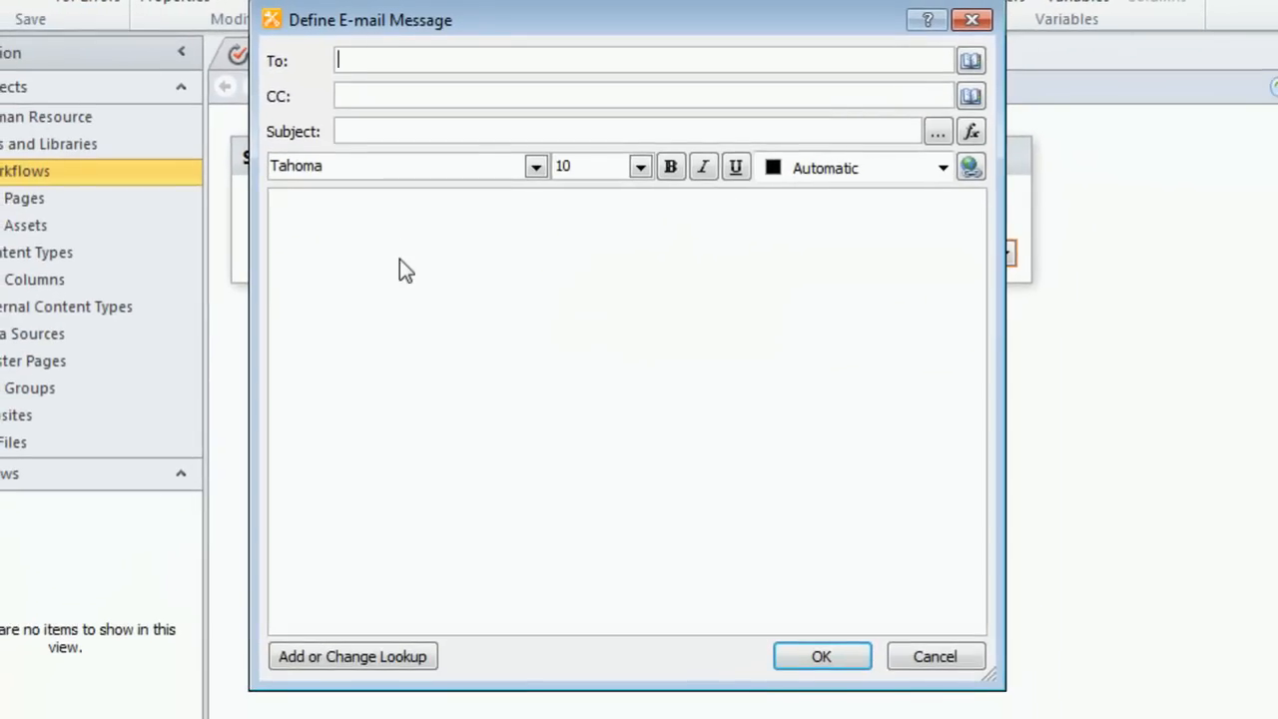
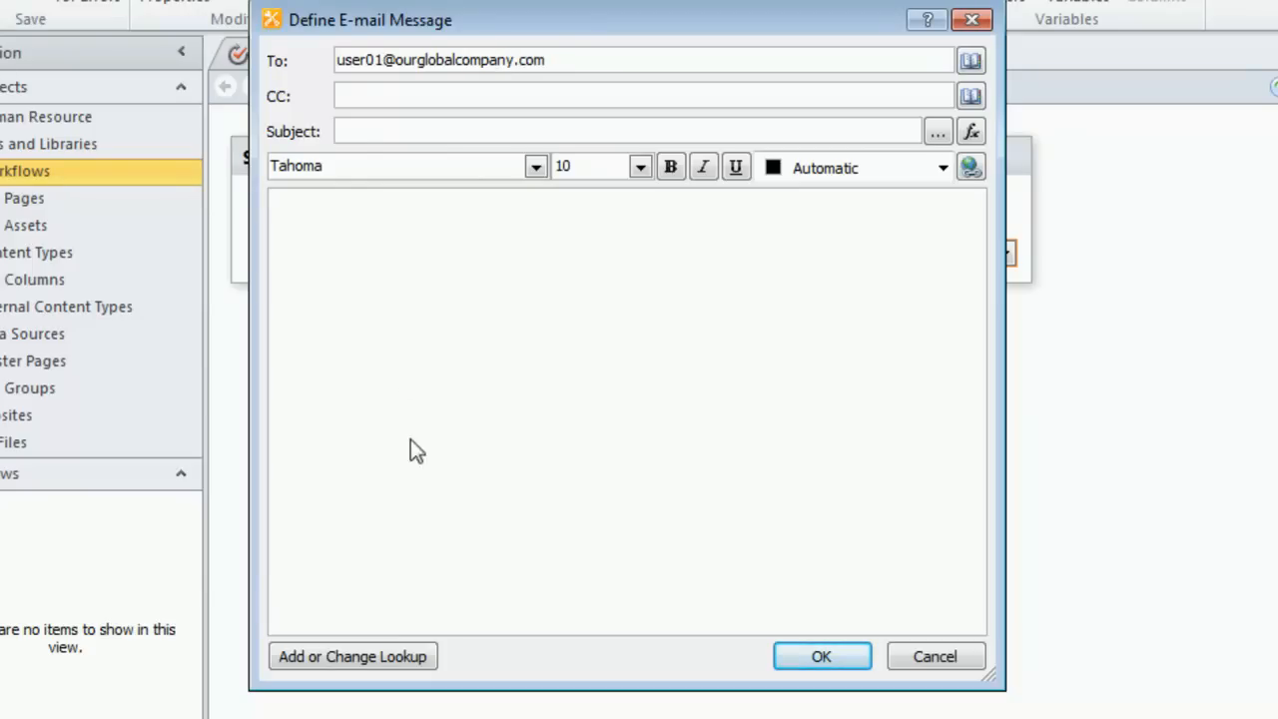
Step: Set the e-mail subject to a Workflow Variables and Parameters lookup returning Parameter: Rate this site
left_click(354, 131)
left_click(972, 133)
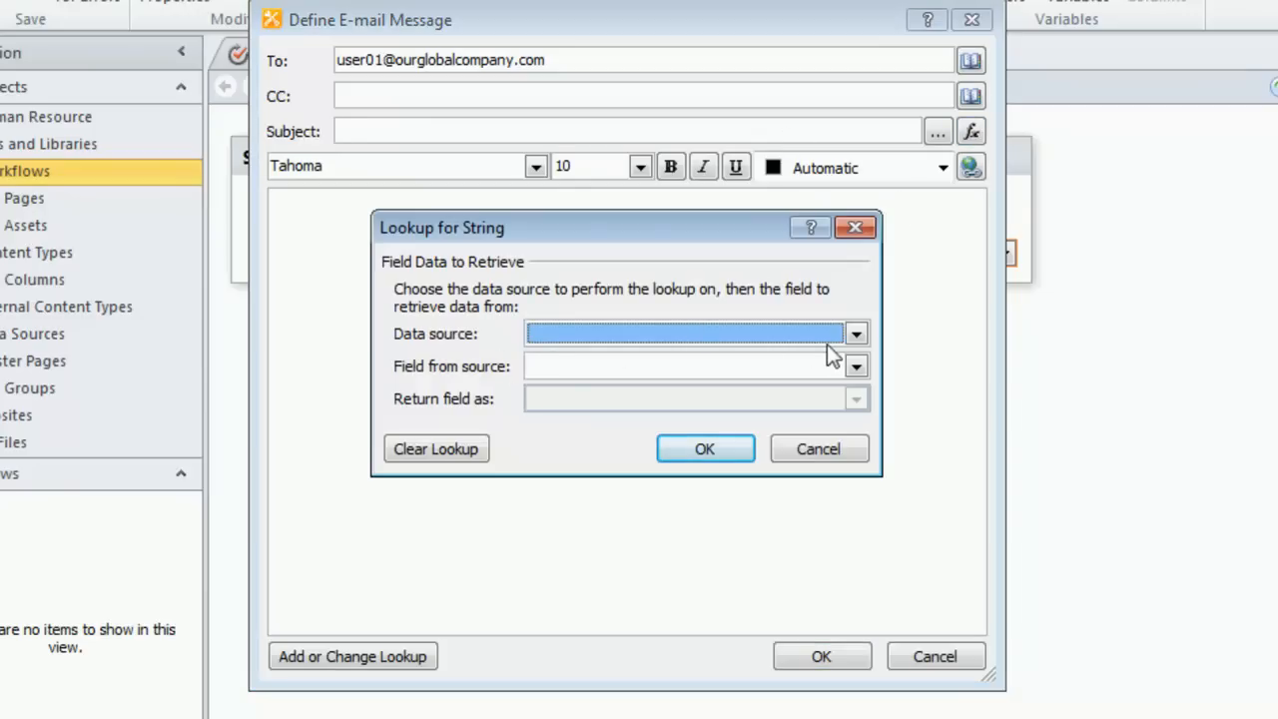
left_click(856, 334)
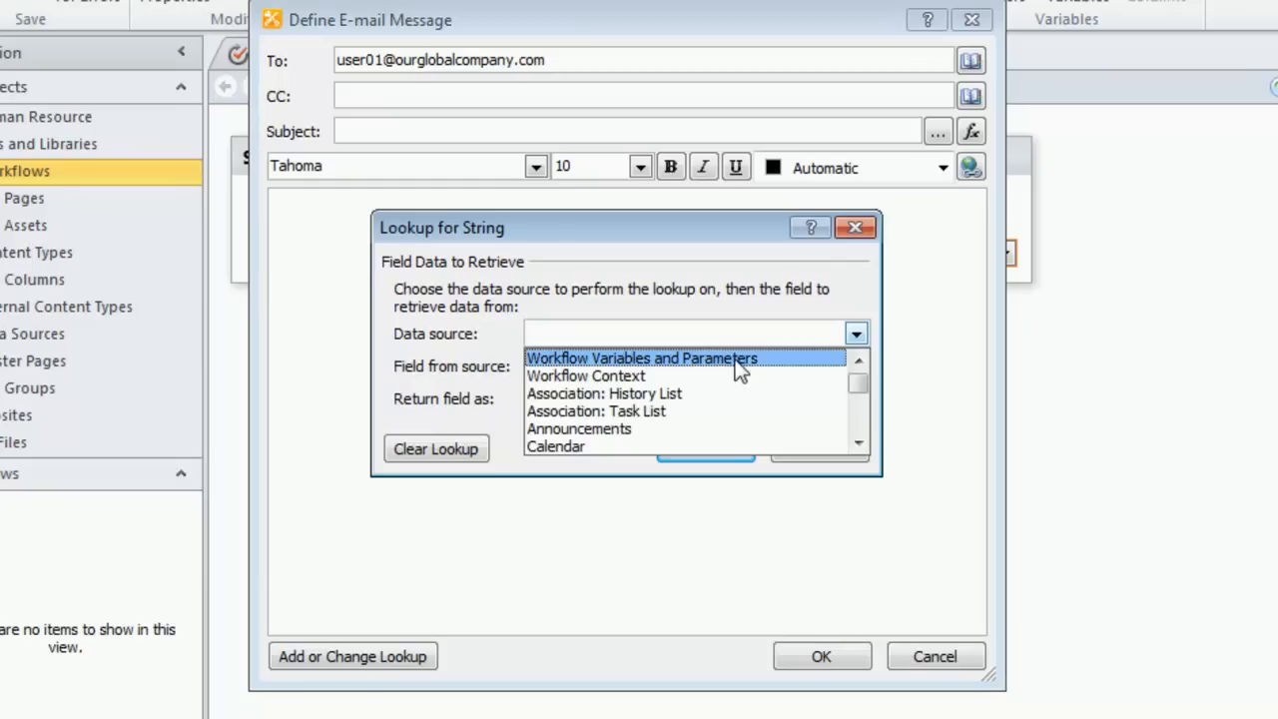
left_click(736, 359)
left_click(856, 367)
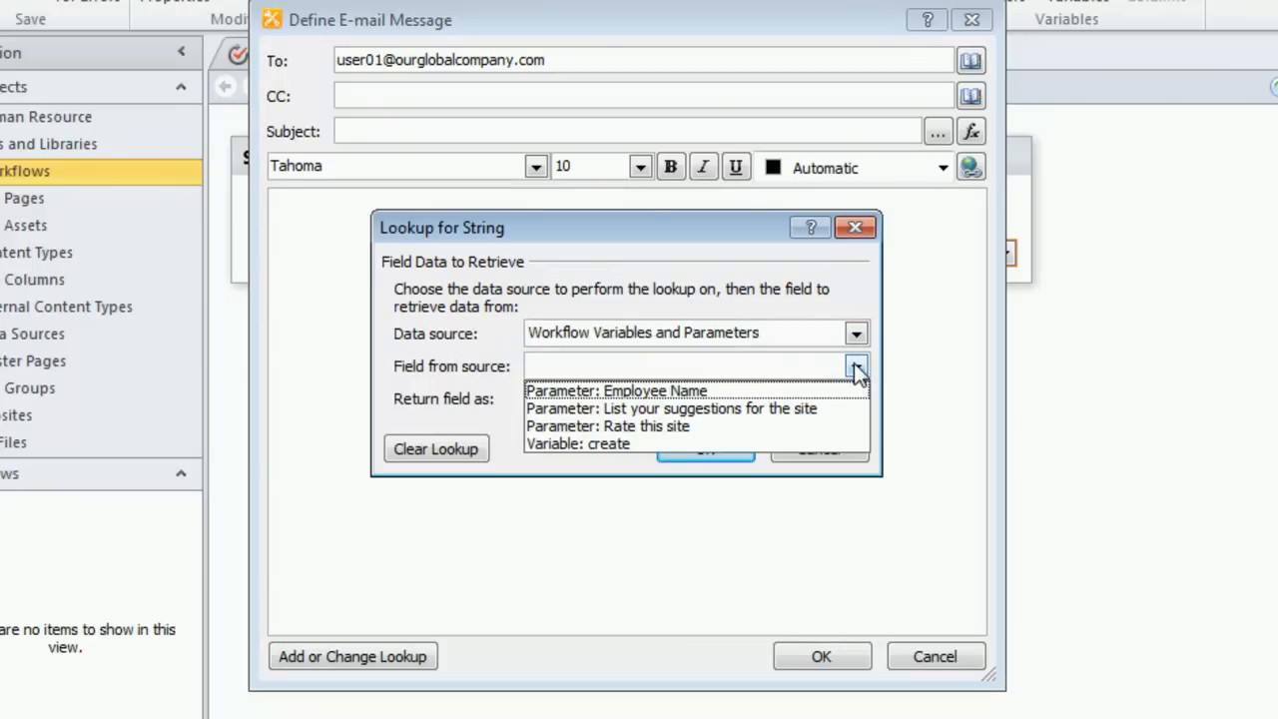
left_click(697, 427)
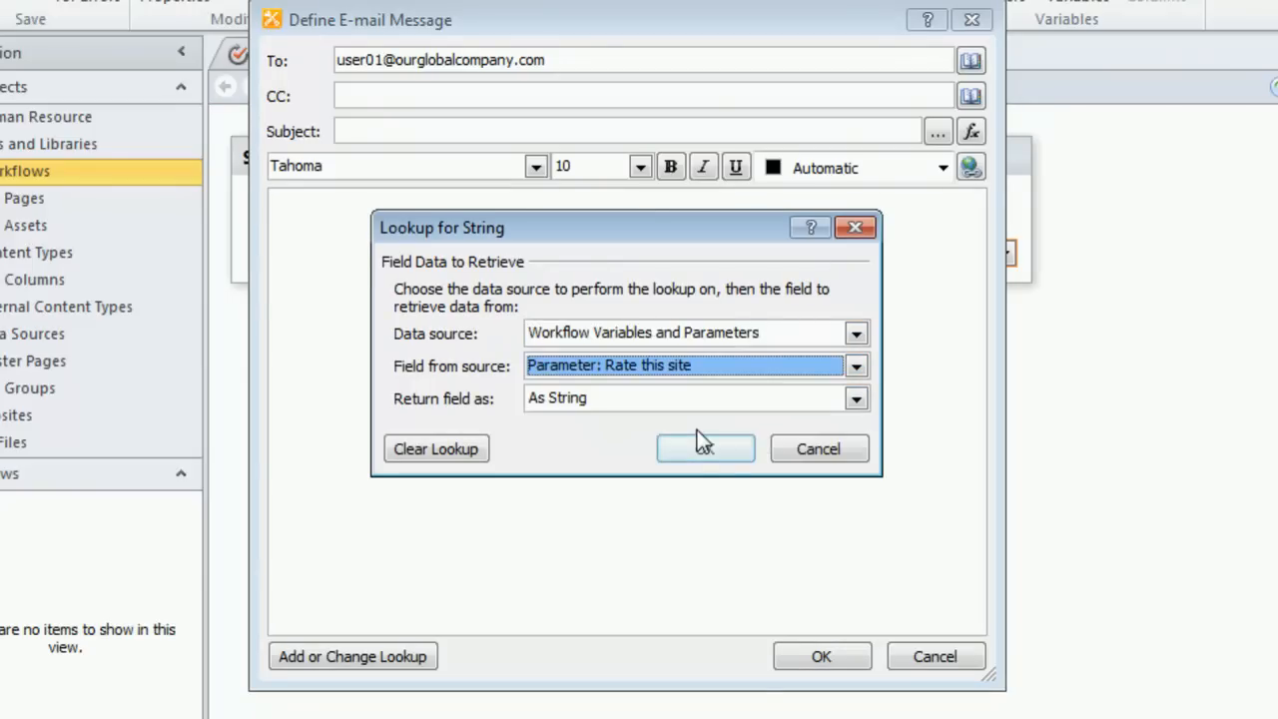
left_click(737, 457)
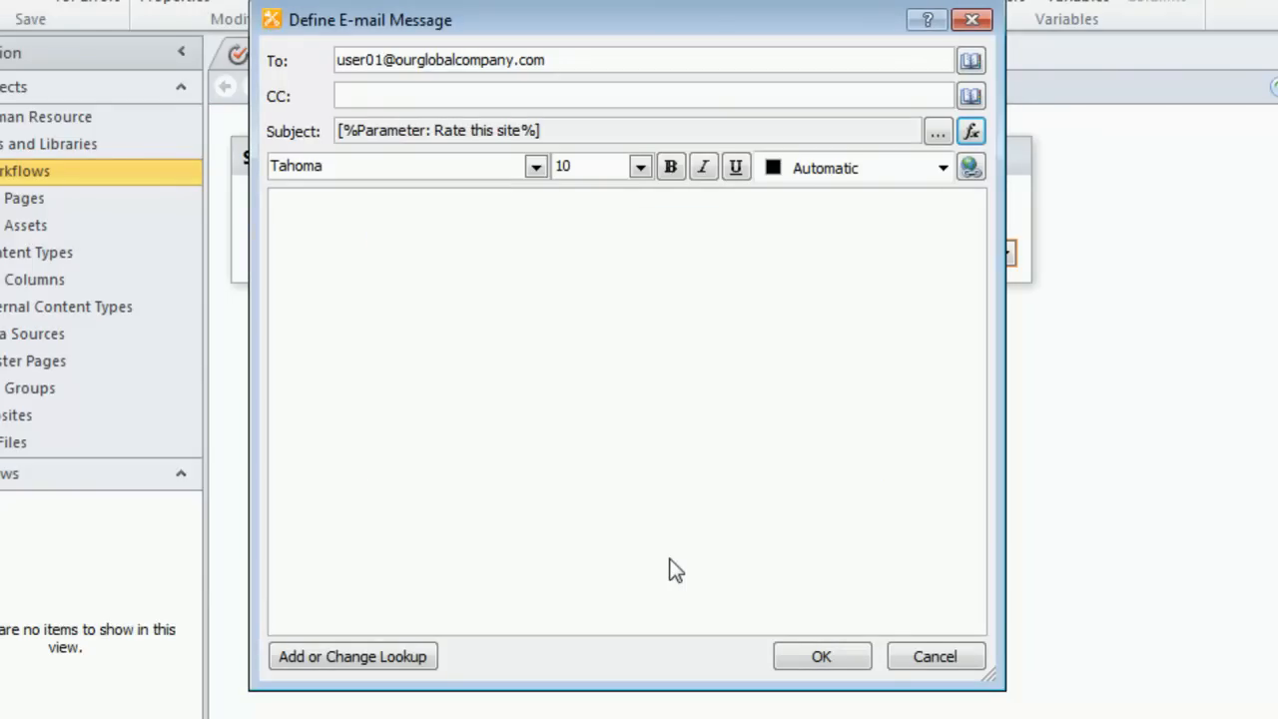
Step: Begin the e-mail body with "The employeen named, " followed by a Workflow Variables and Parameters lookup to Parameter: Employee Name
left_click(349, 236)
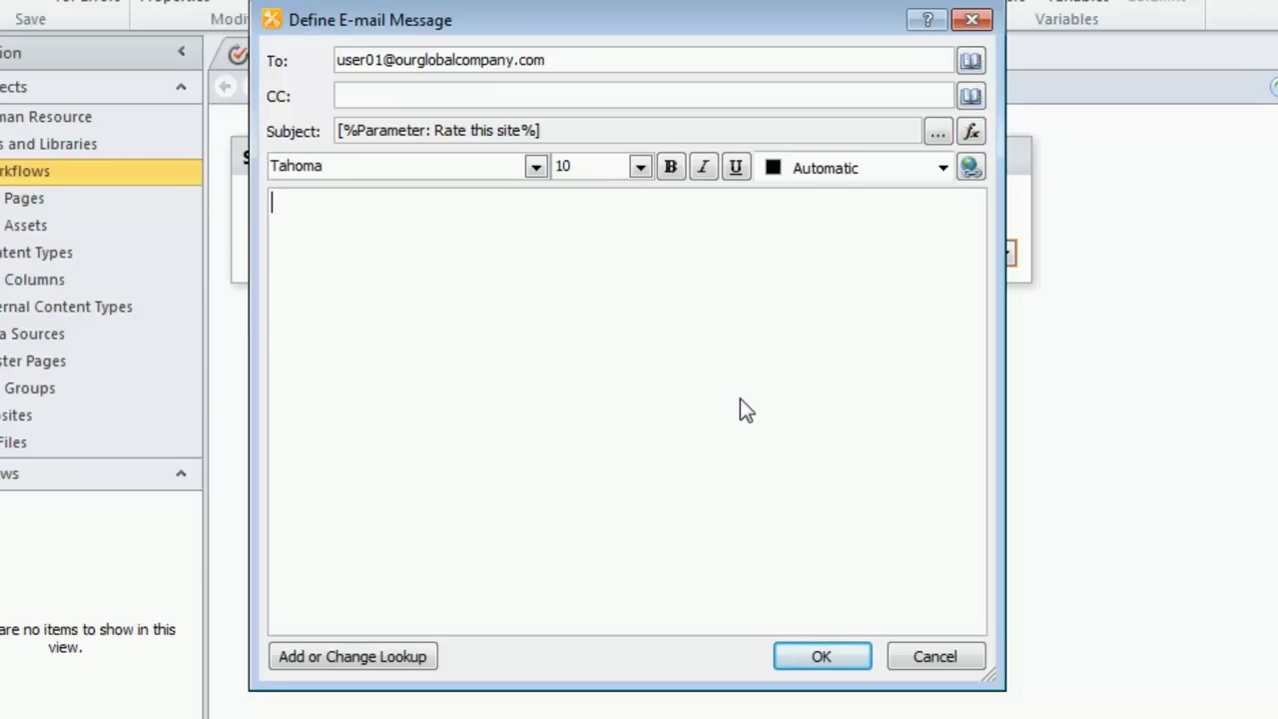
type("The empl")
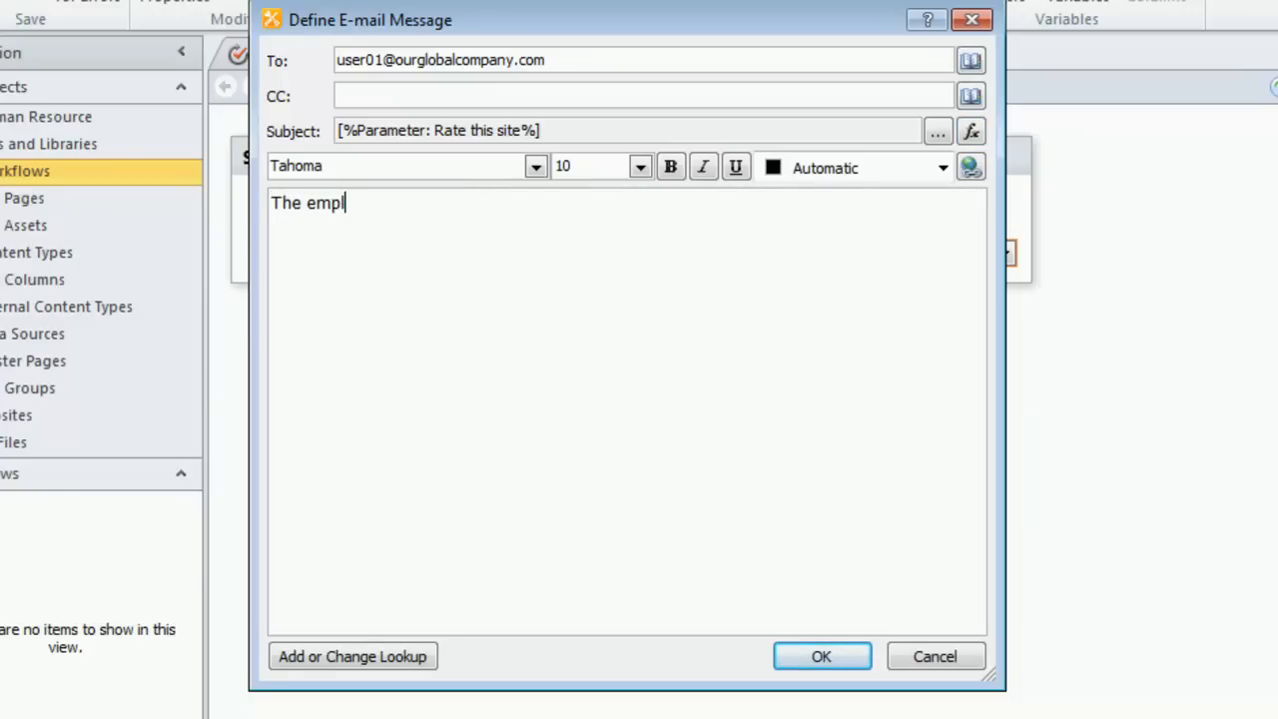
type("oyeen named,")
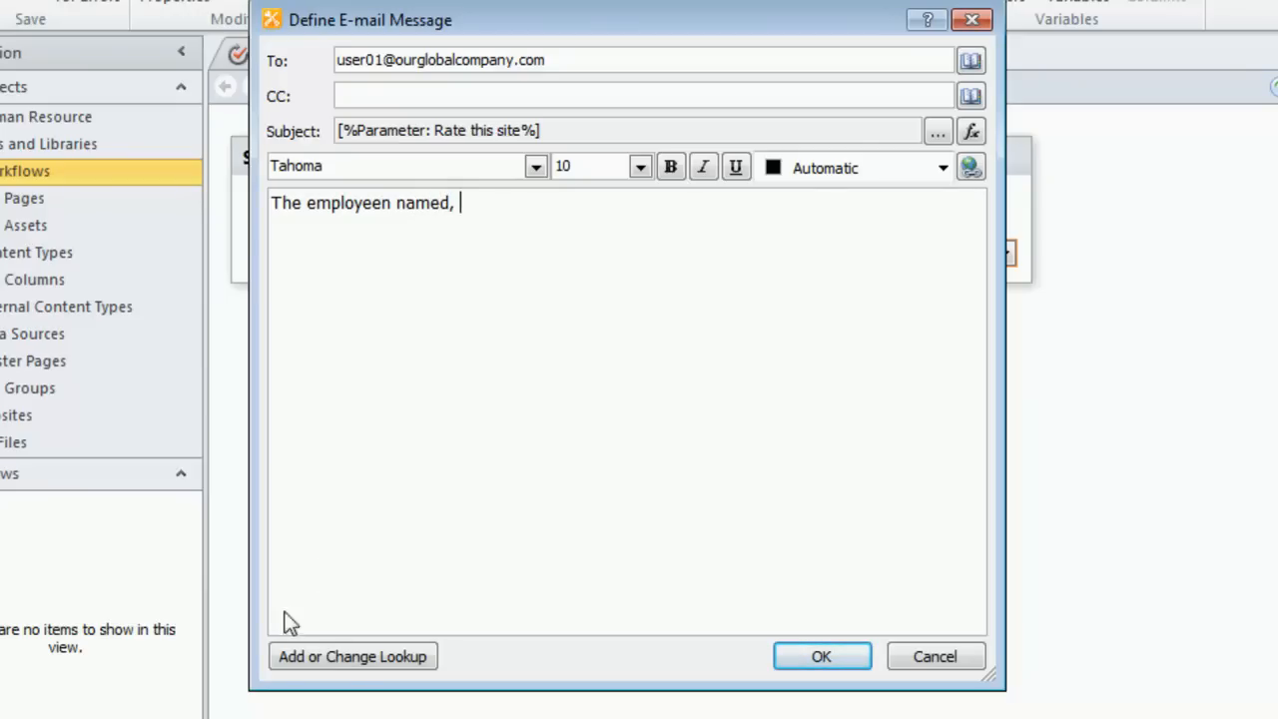
left_click(349, 659)
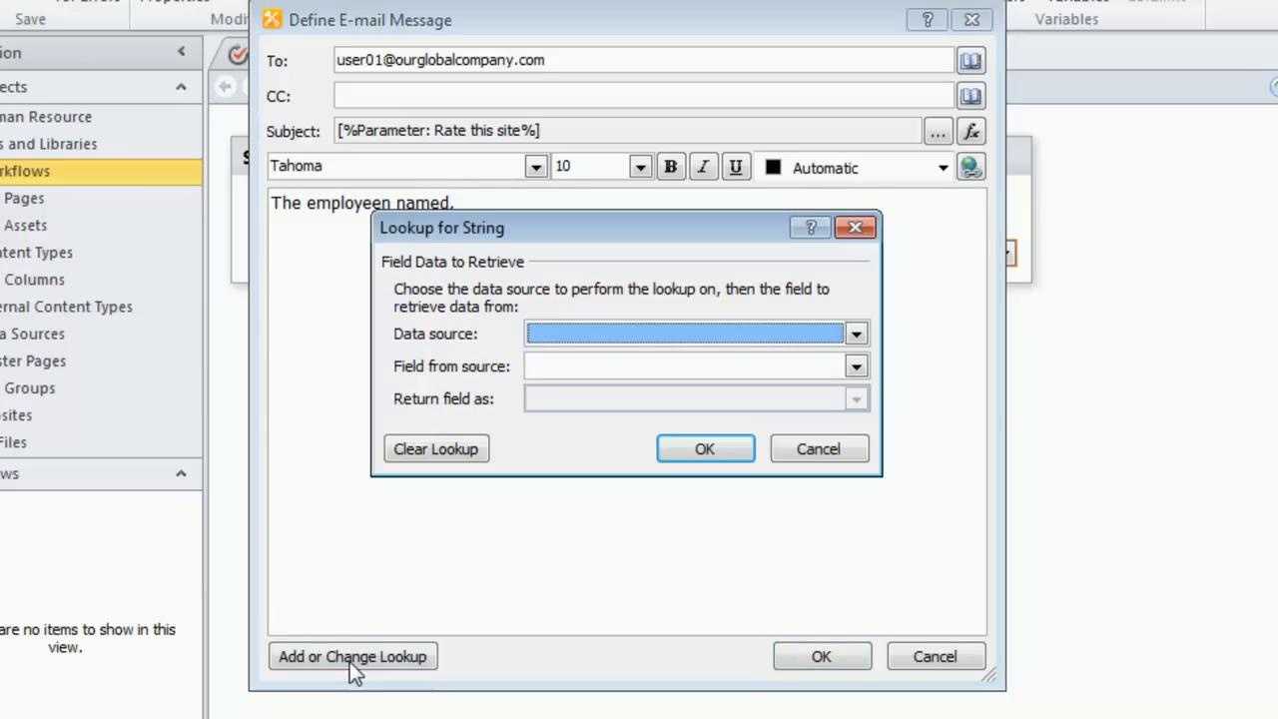
left_click(855, 336)
left_click(786, 362)
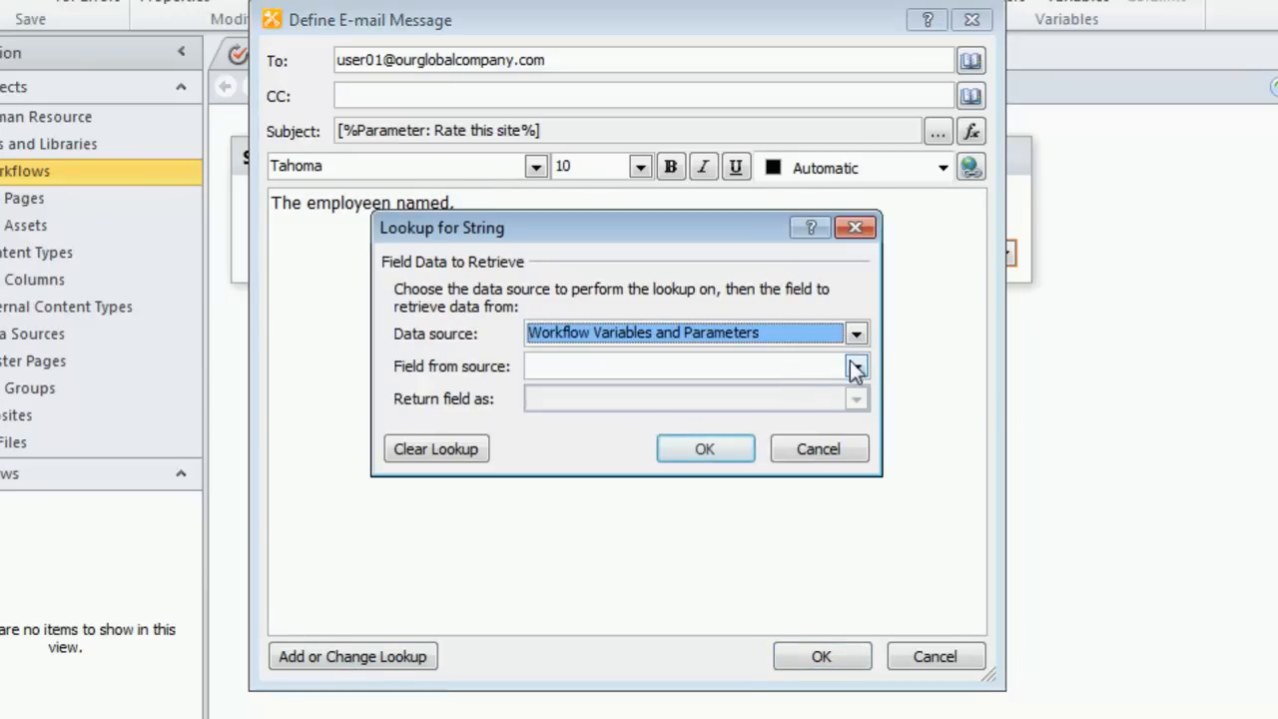
left_click(857, 367)
left_click(725, 392)
left_click(717, 446)
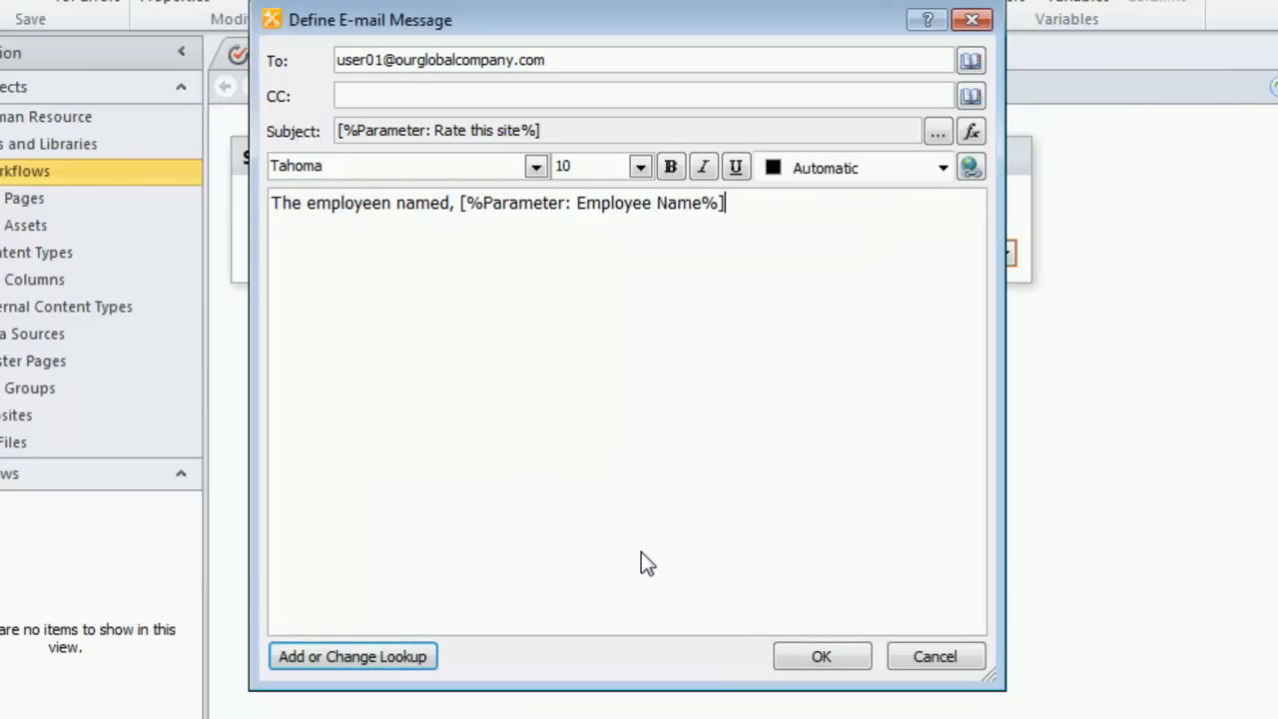
Step: Continue the body with ", rated this site as " followed by a Workflow Variables and Parameters lookup to Parameter: Rate this site
type(", tated this site")
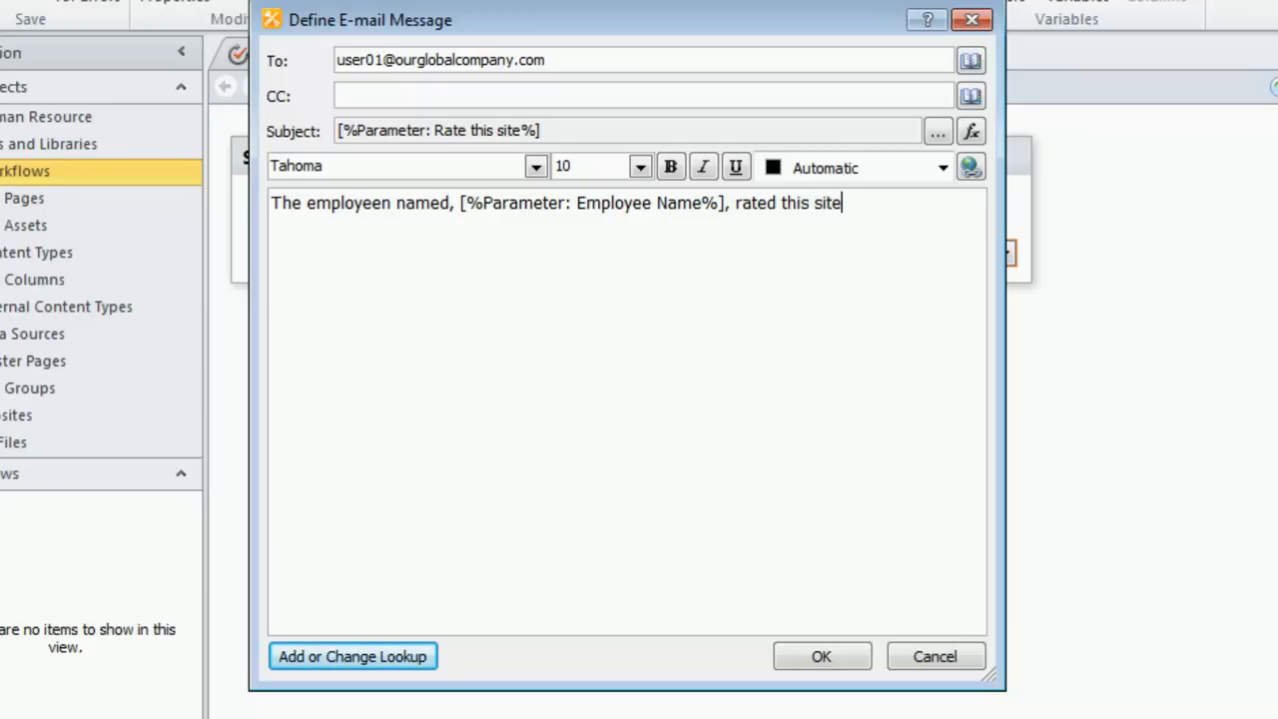
type("as")
left_click(373, 661)
left_click(859, 334)
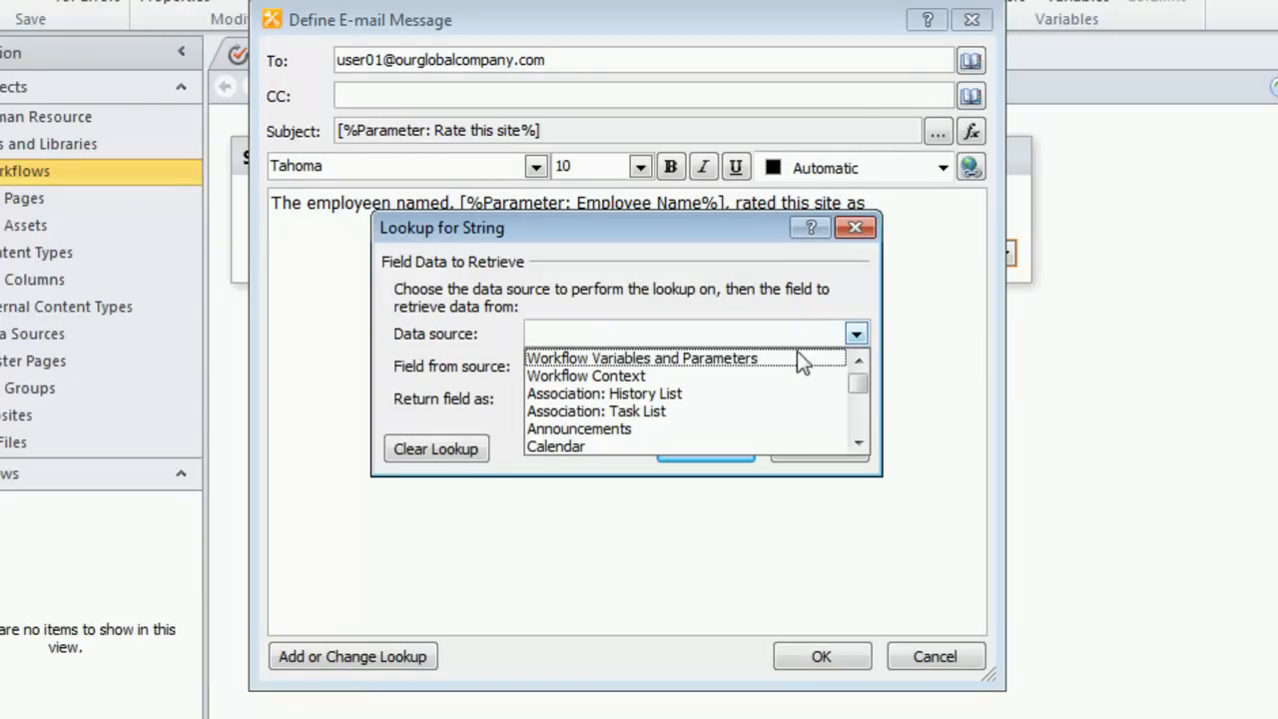
left_click(790, 360)
left_click(856, 367)
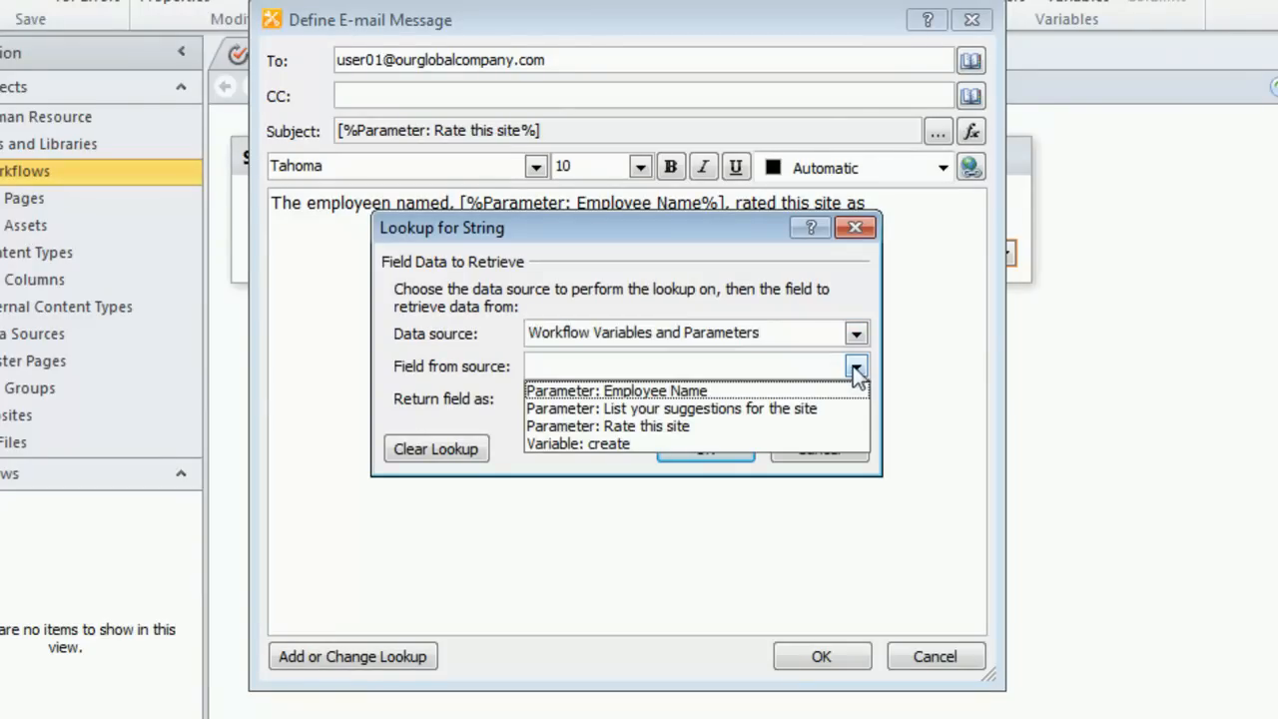
left_click(697, 426)
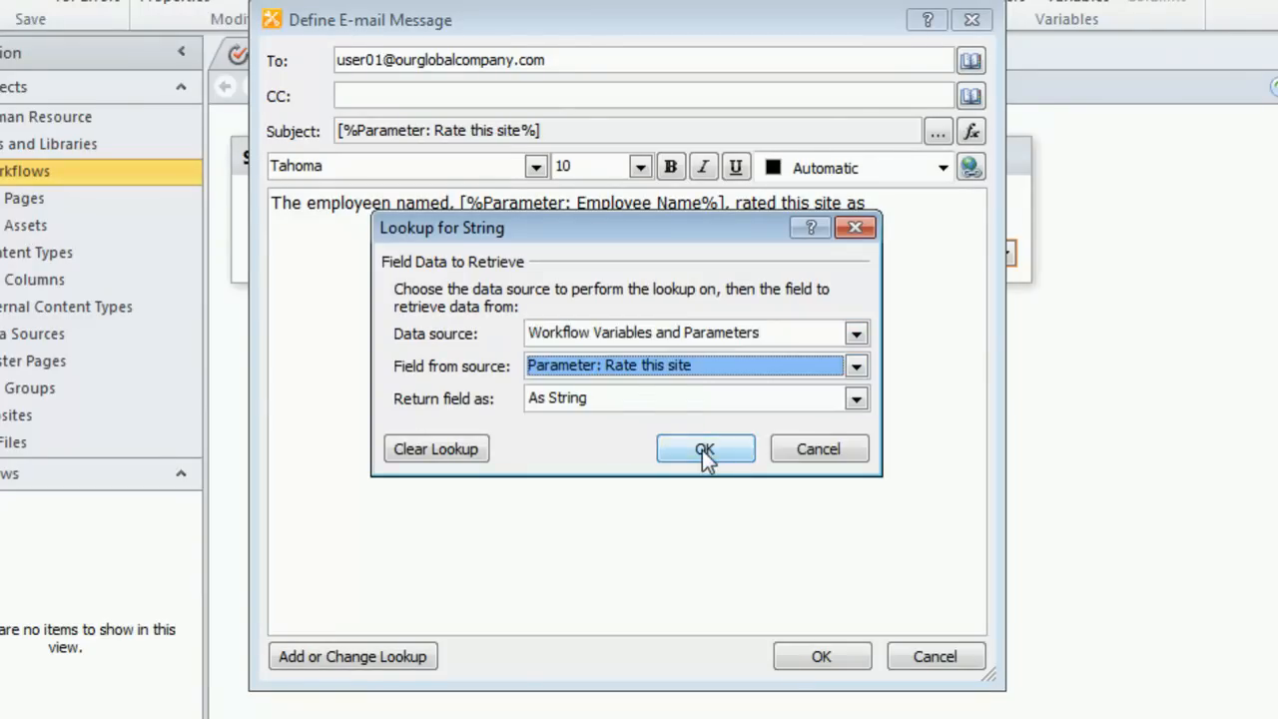
left_click(705, 451)
Step: Finish the body with ". PLease go check the site." and the sign-off "The Happy SharePoint Gnome" after a blank line, and confirm the message
type(".  PLease ")
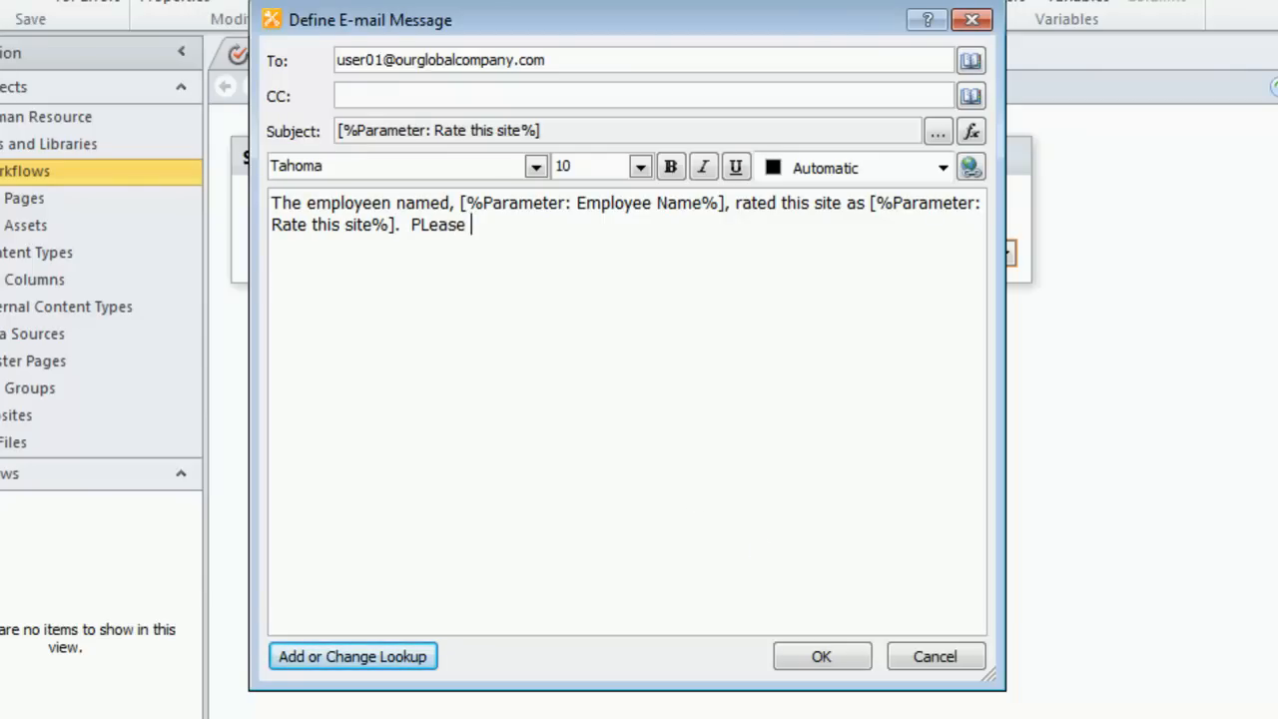
type("go check the site.")
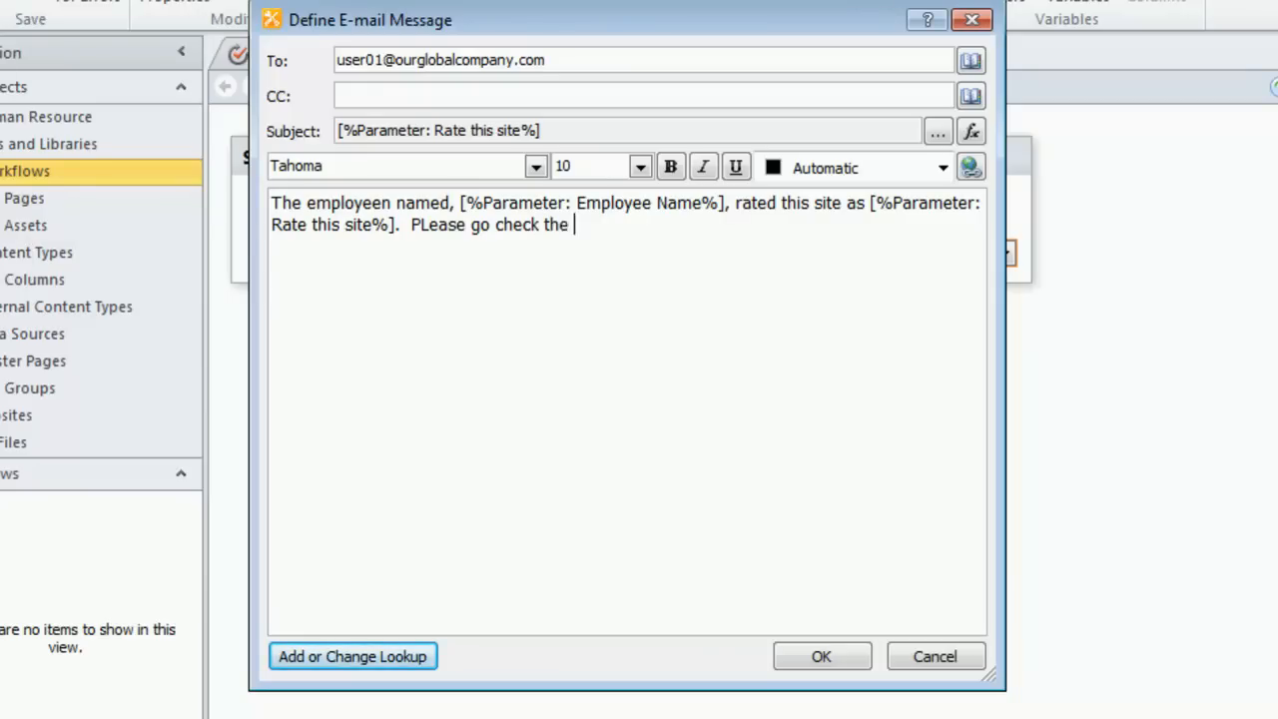
key("Return")
key("Return")
type("The Happy ")
type("SharePoint")
type(" Gnomies")
key("BackSpace")
key("BackSpace")
key("BackSpace")
key("BackSpace")
type("e")
key("BackSpace")
type("me")
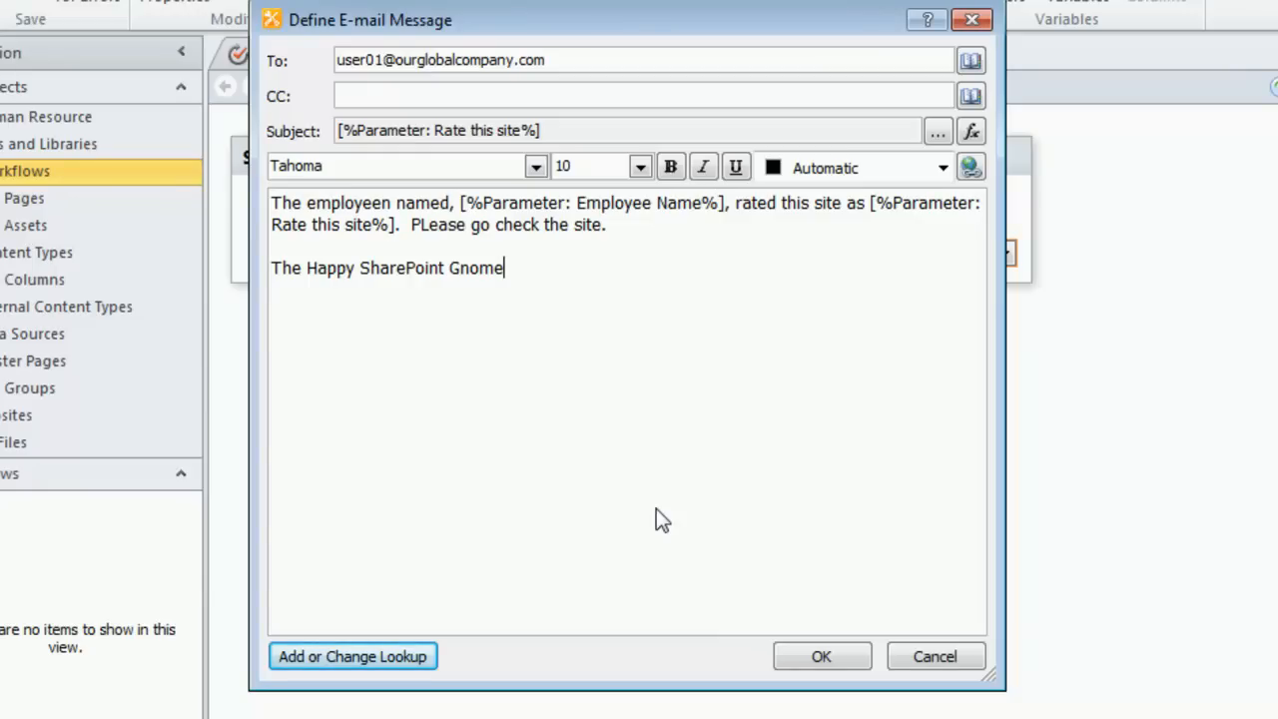
left_click(822, 656)
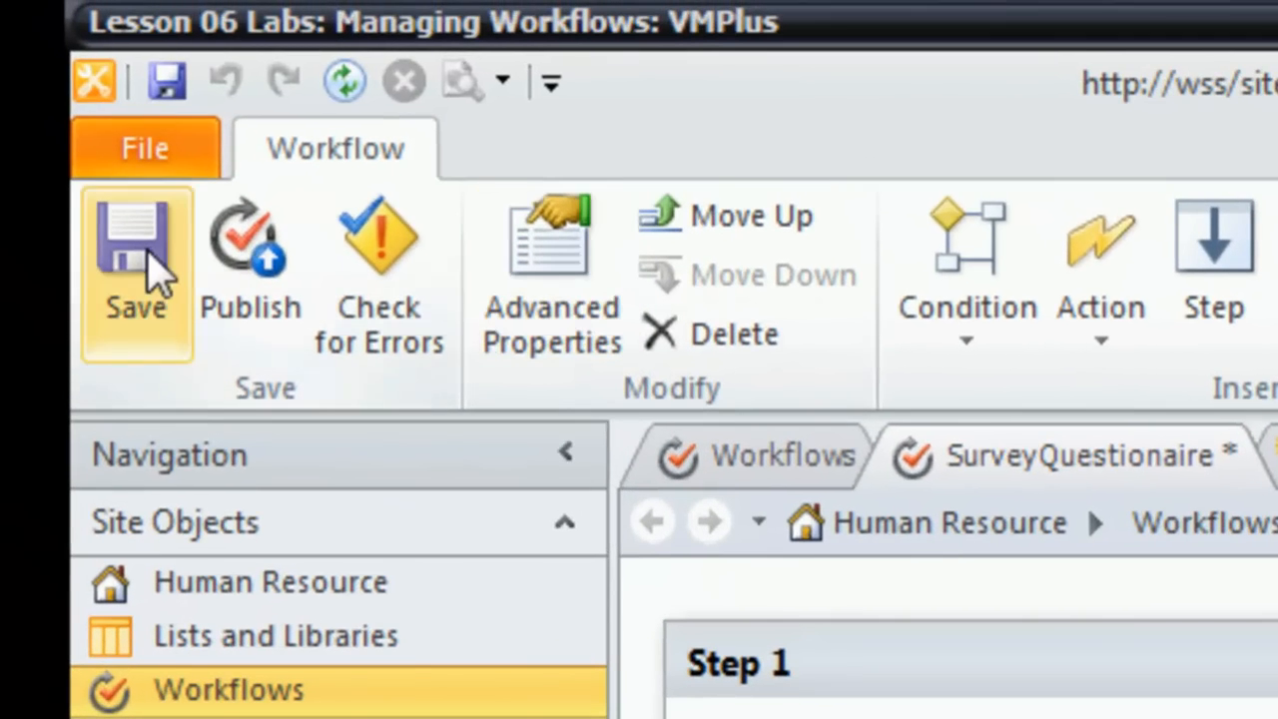
Step: Save the SurveyQuestionaire workflow and open its workflow settings page
left_click(150, 269)
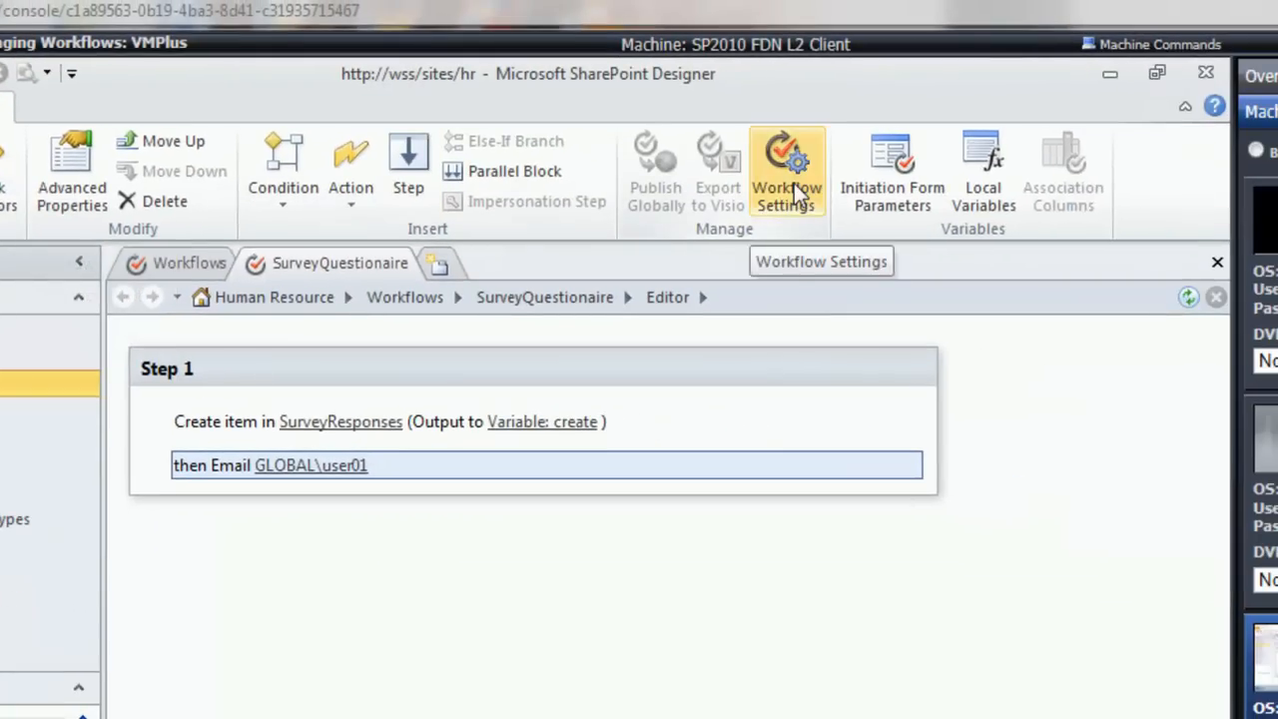
left_click(790, 176)
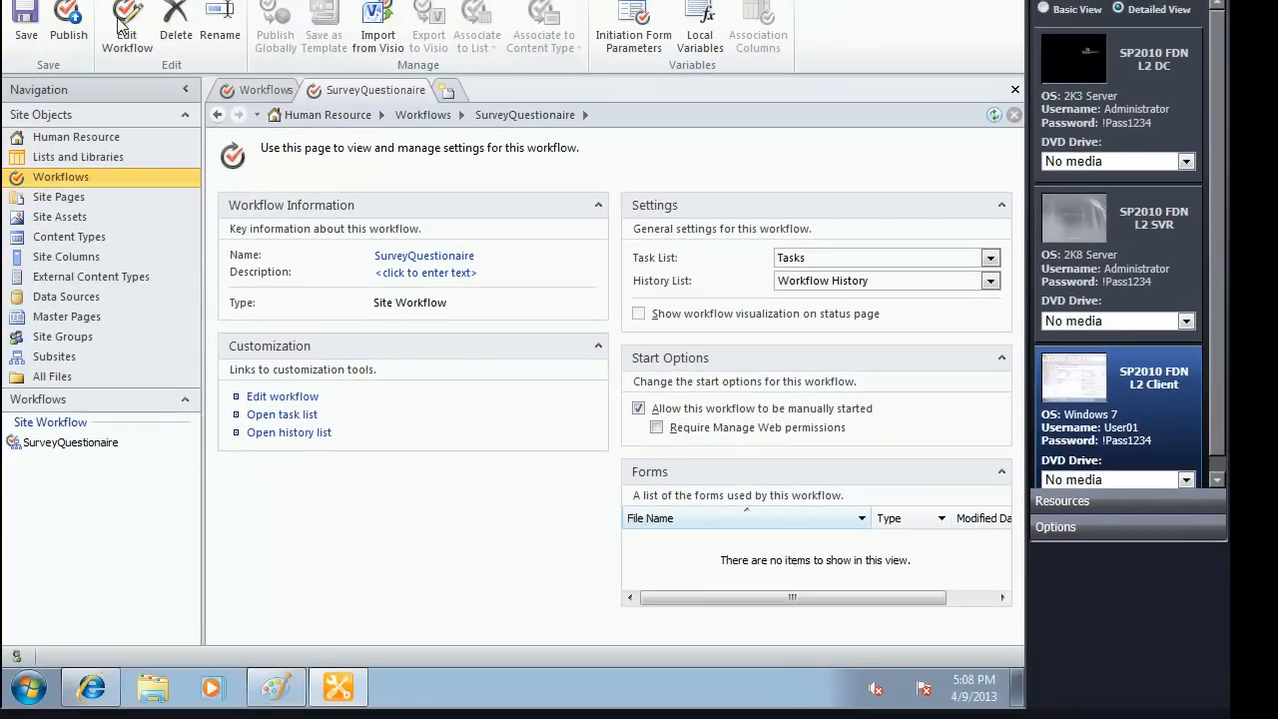
Step: Check the SurveyQuestionaire workflow for errors and publish it to the Human Resource site
left_click(120, 30)
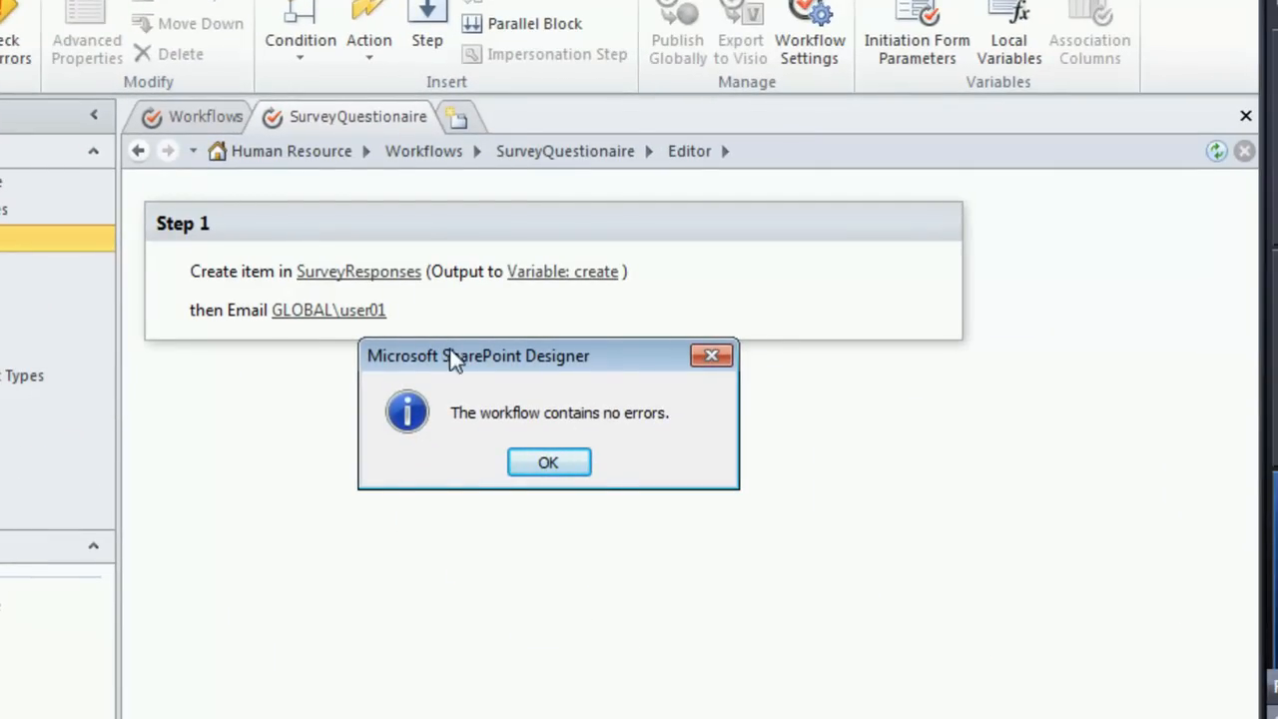
left_click(567, 467)
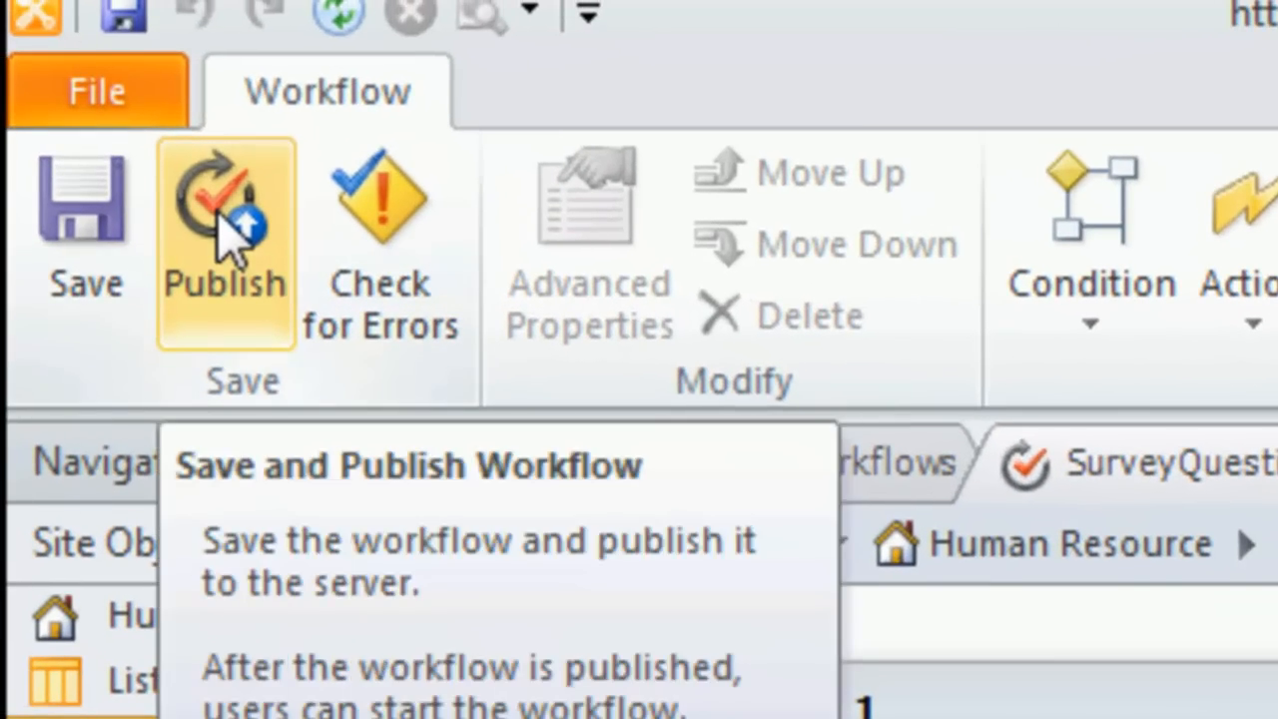
left_click(230, 229)
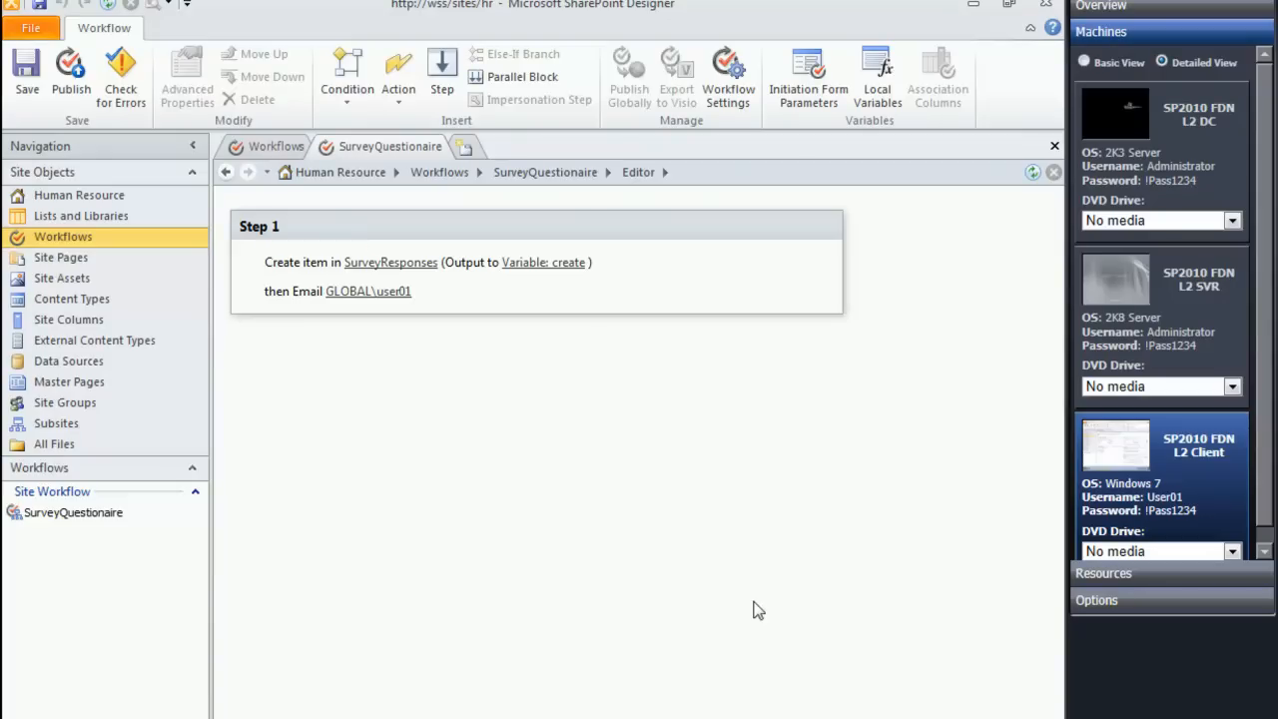
Step: Switch to Internet Explorer and open the SurveyQuestionaire initiation form from the Human Resource site workflows, ready at the Employee Name field
left_click(121, 717)
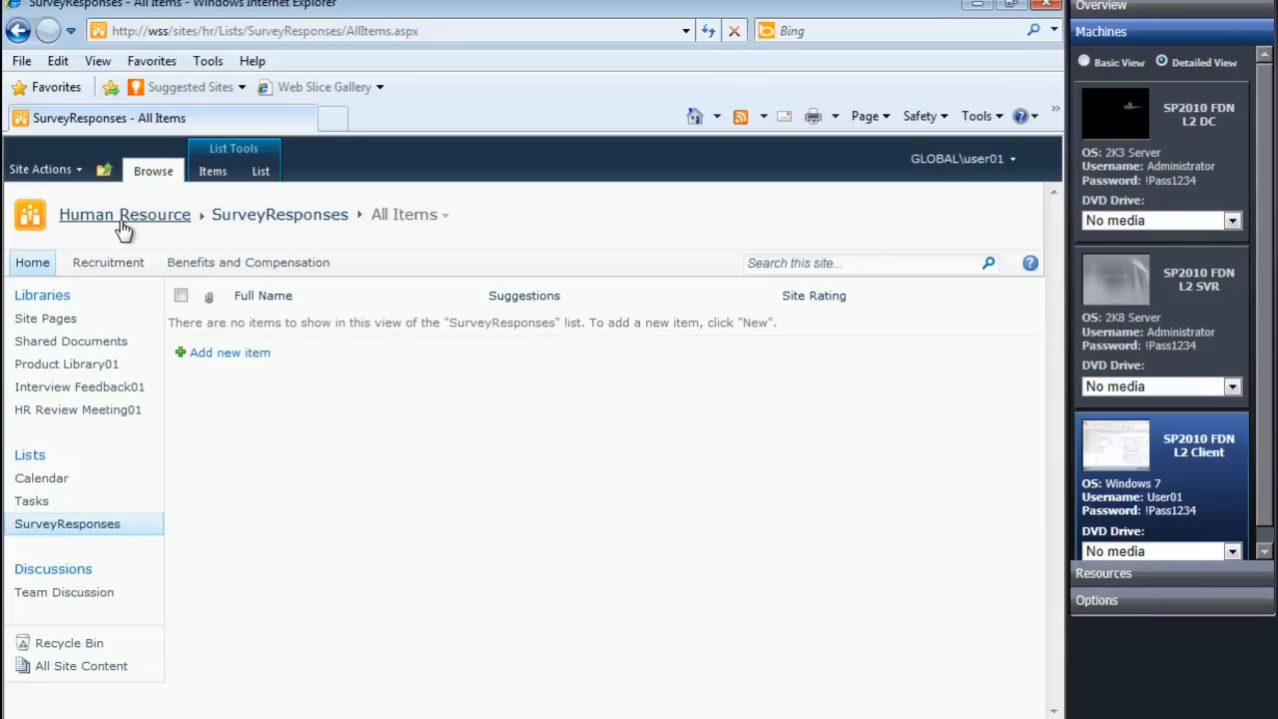
left_click(80, 171)
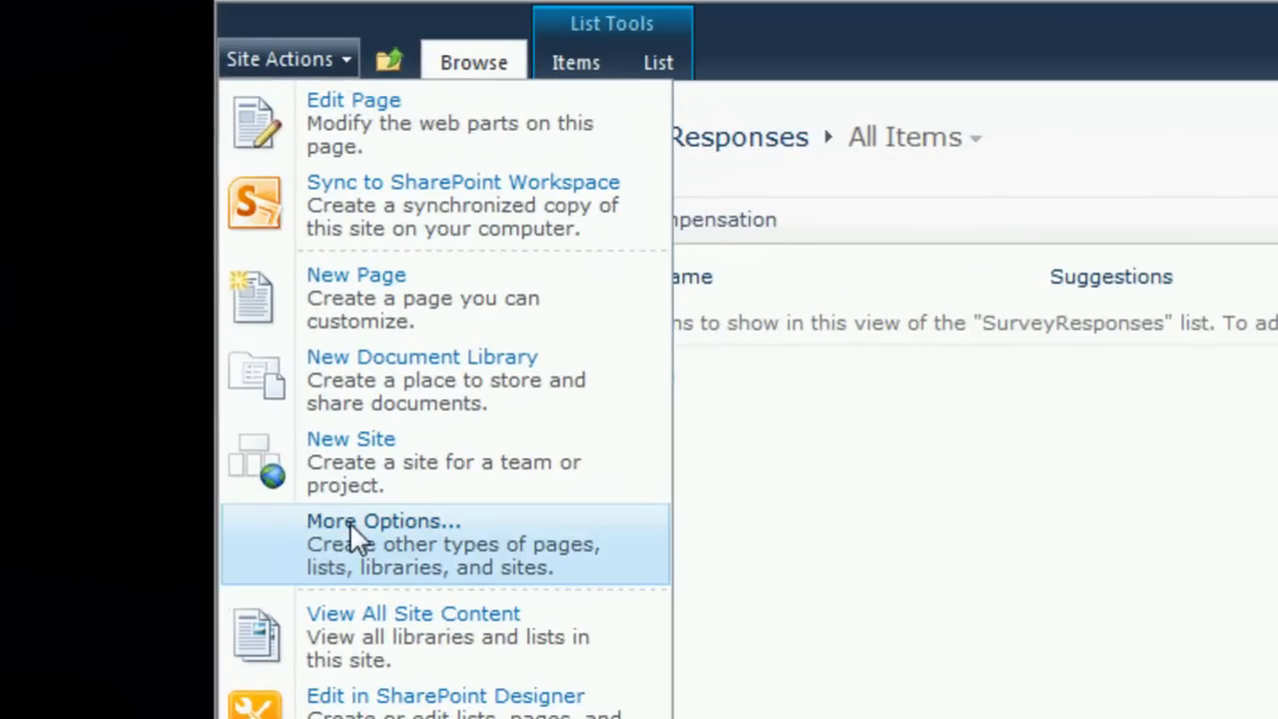
left_click(375, 623)
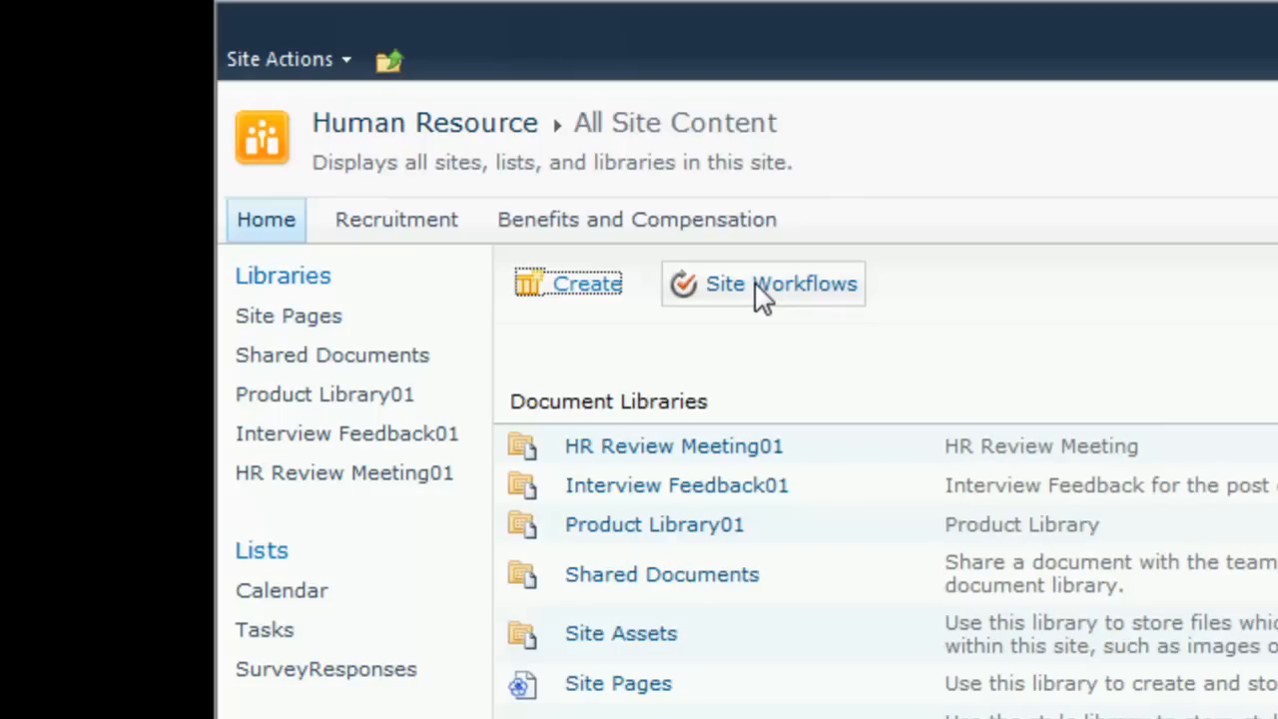
left_click(755, 282)
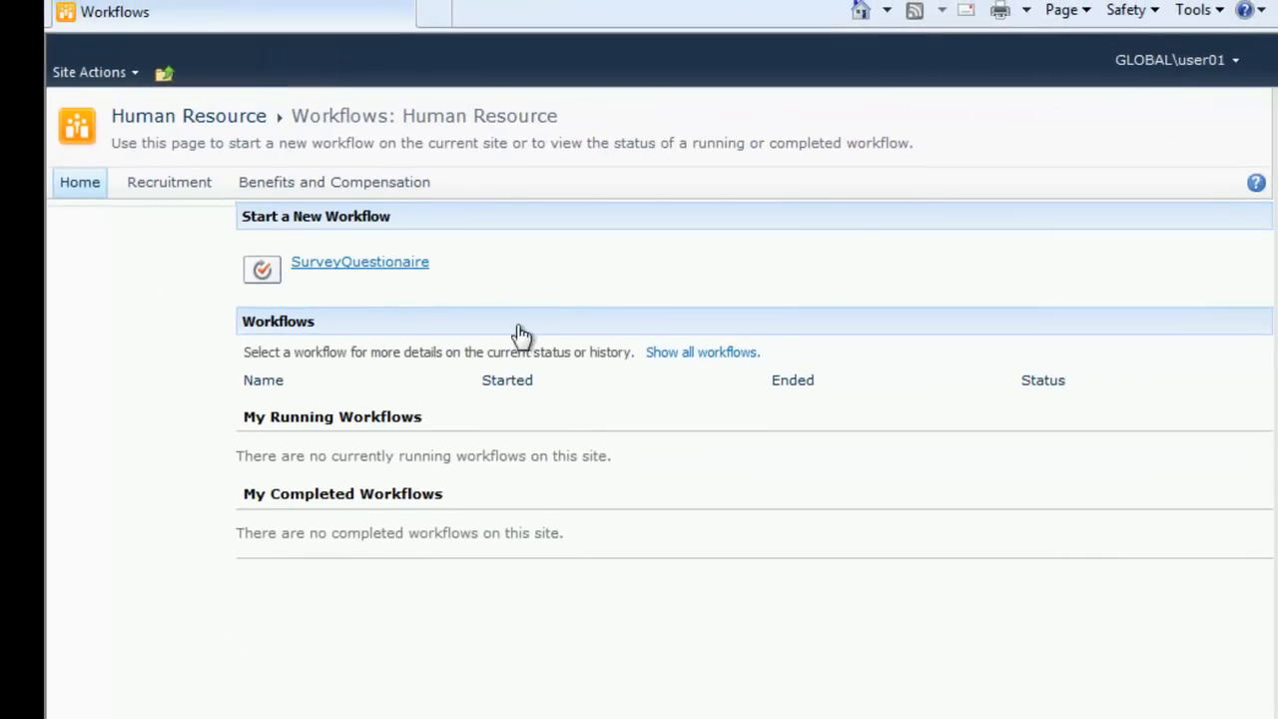
left_click(393, 264)
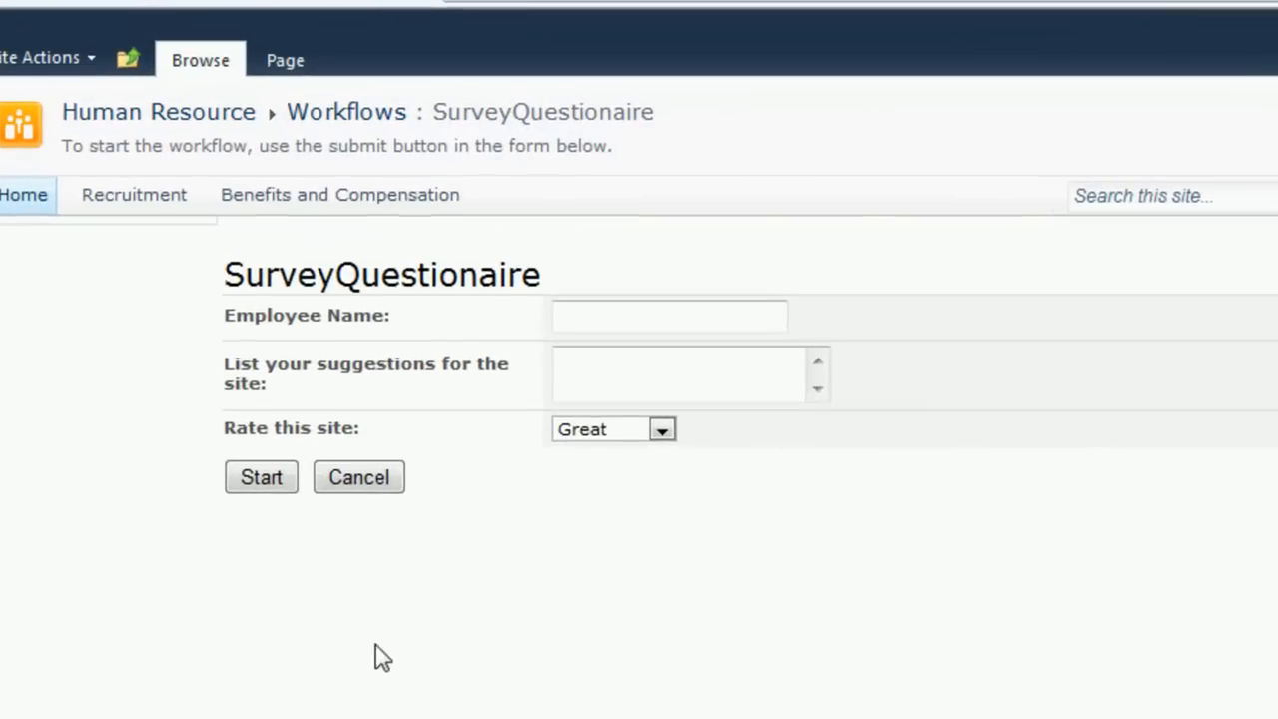
left_click(616, 314)
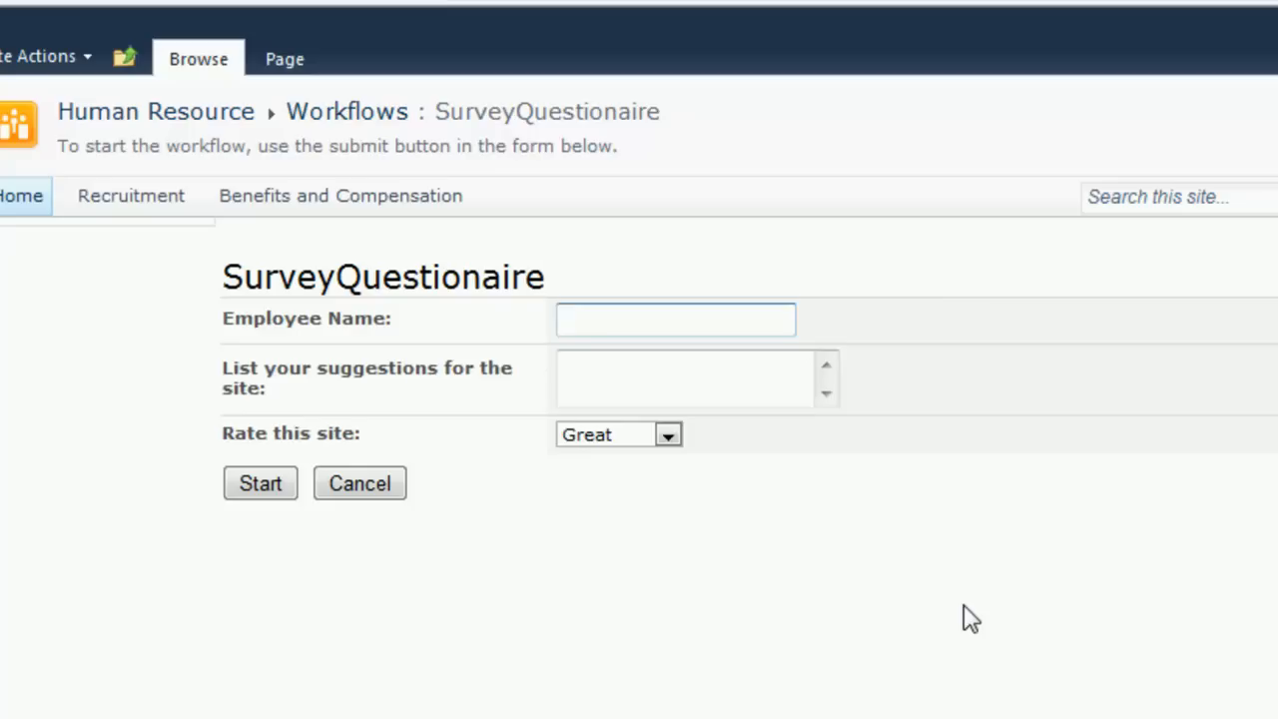
Step: Fill in the survey with employee name "Bill Gates" and suggestion "None, you are a great SP Admin!", keep the rating Great, and start the workflow
type("Bill Gates")
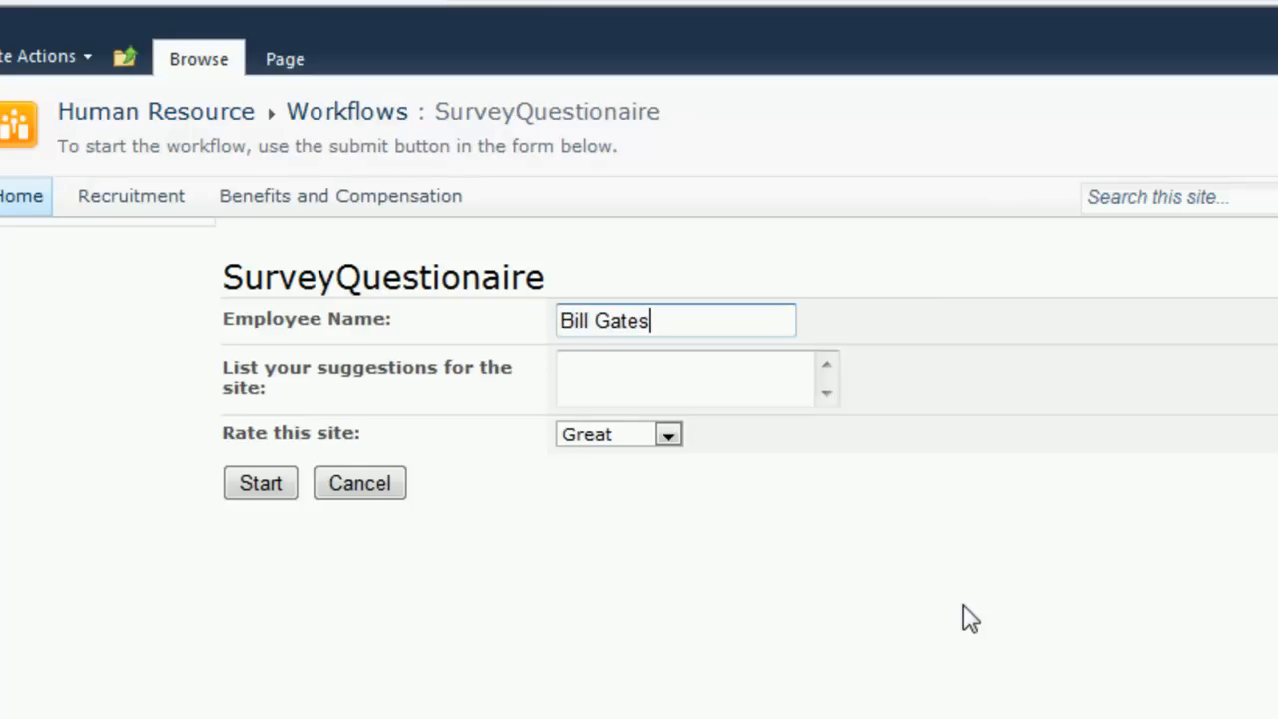
key("Tab")
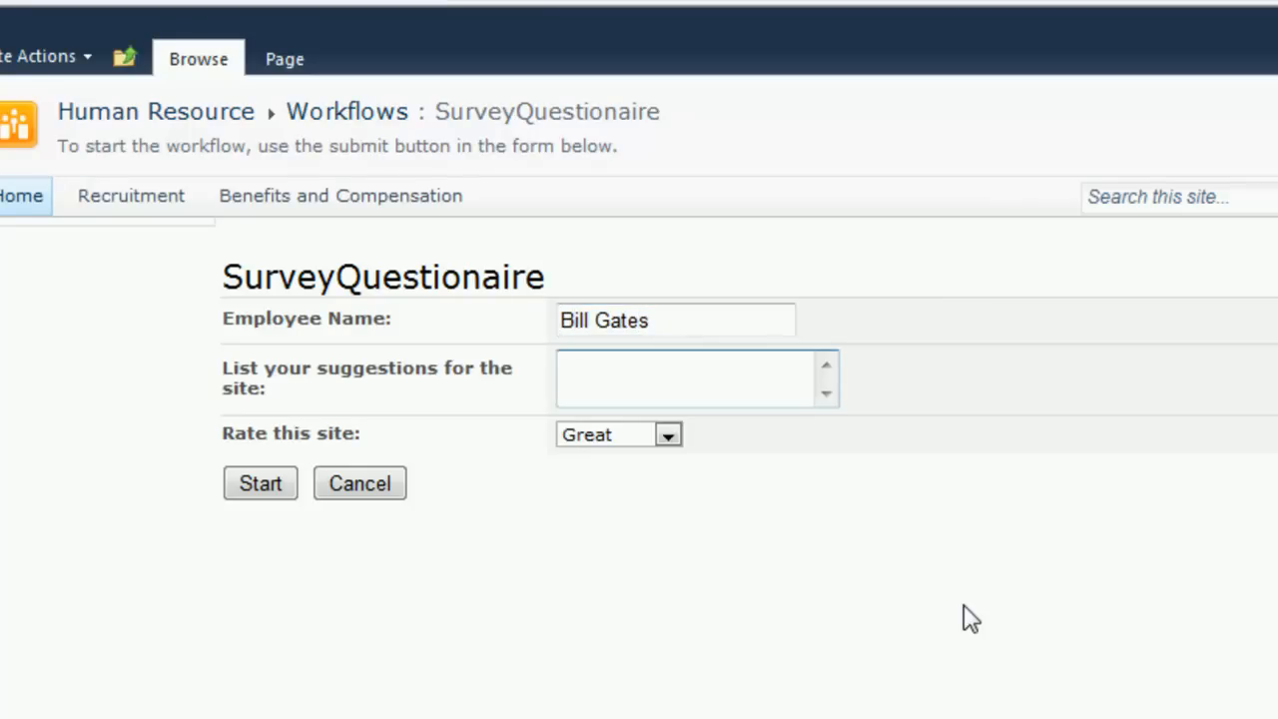
type("None, you are a great ")
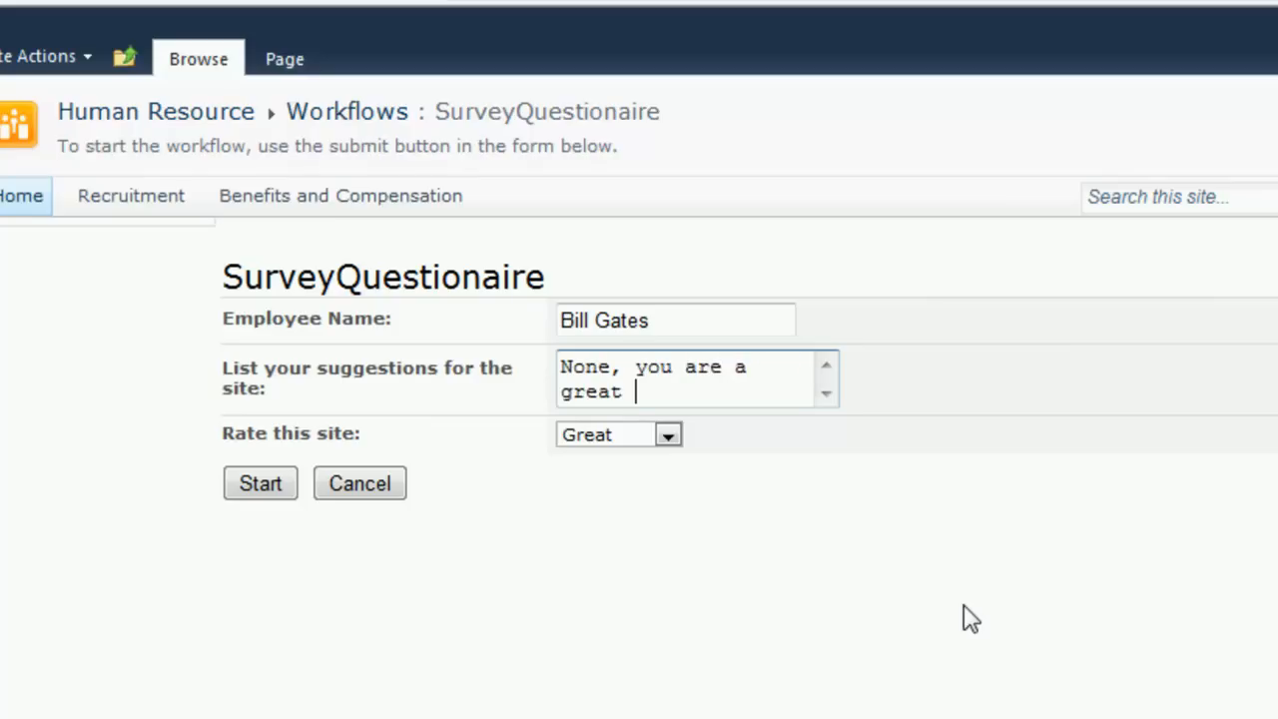
type("SP Admin!~")
key("BackSpace")
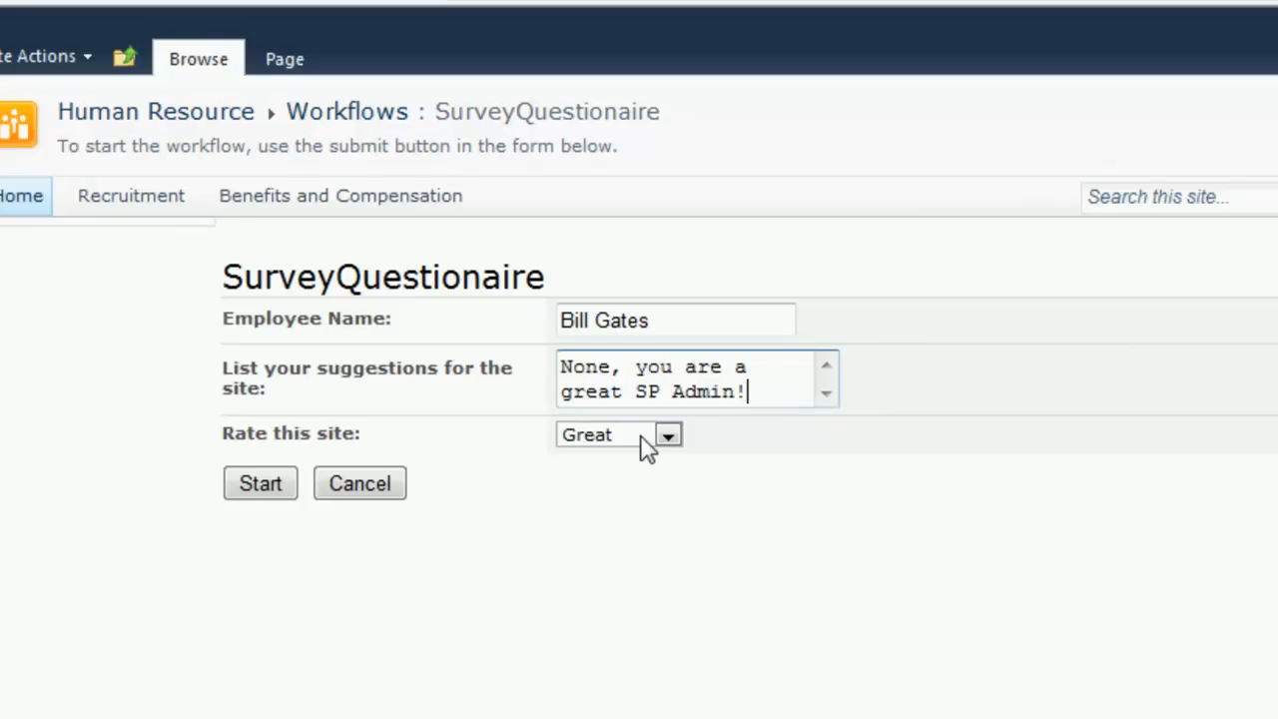
left_click(261, 485)
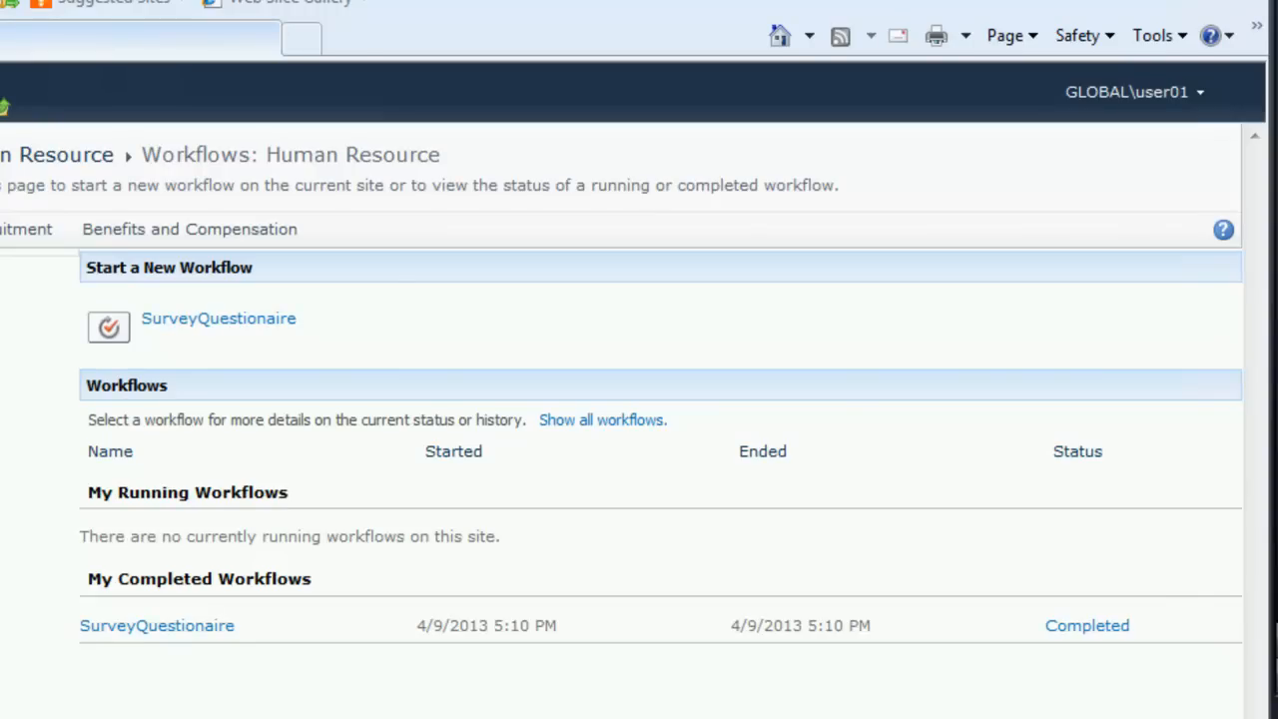
Step: Reopen the SurveyQuestionaire initiation form, copy its full web address and paste it into a new Notepad document
left_click(208, 321)
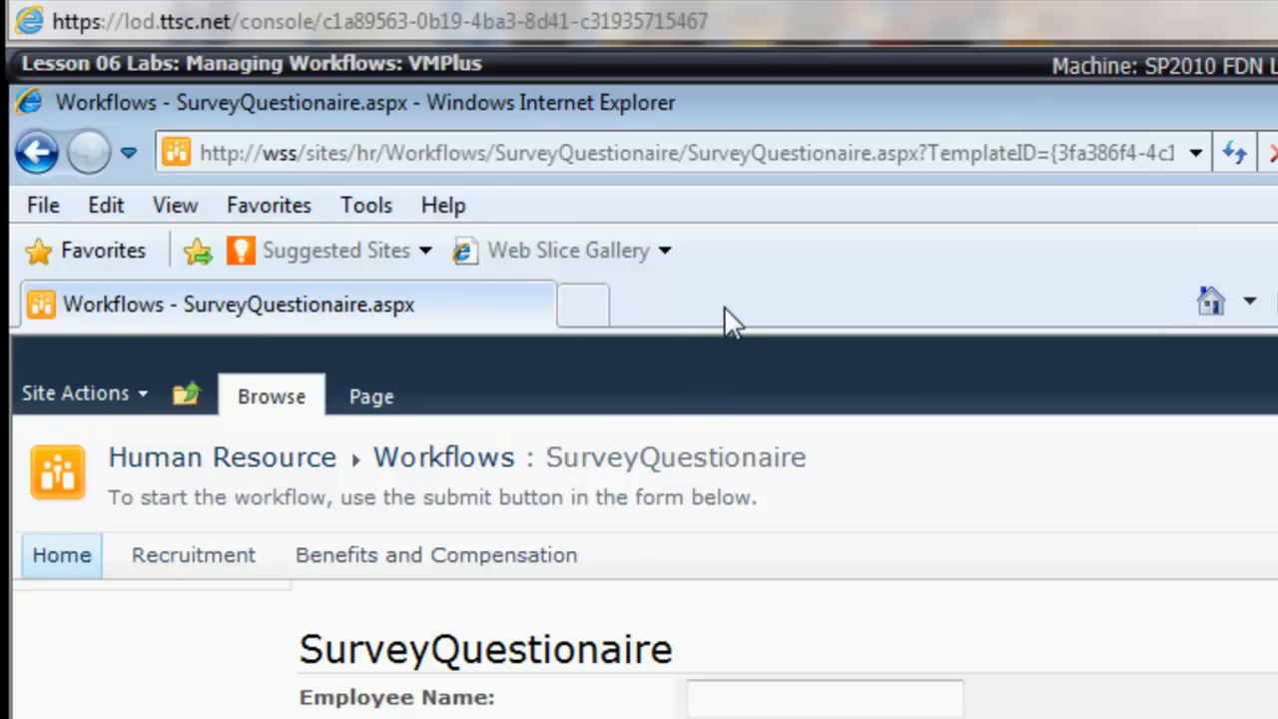
left_click(746, 154)
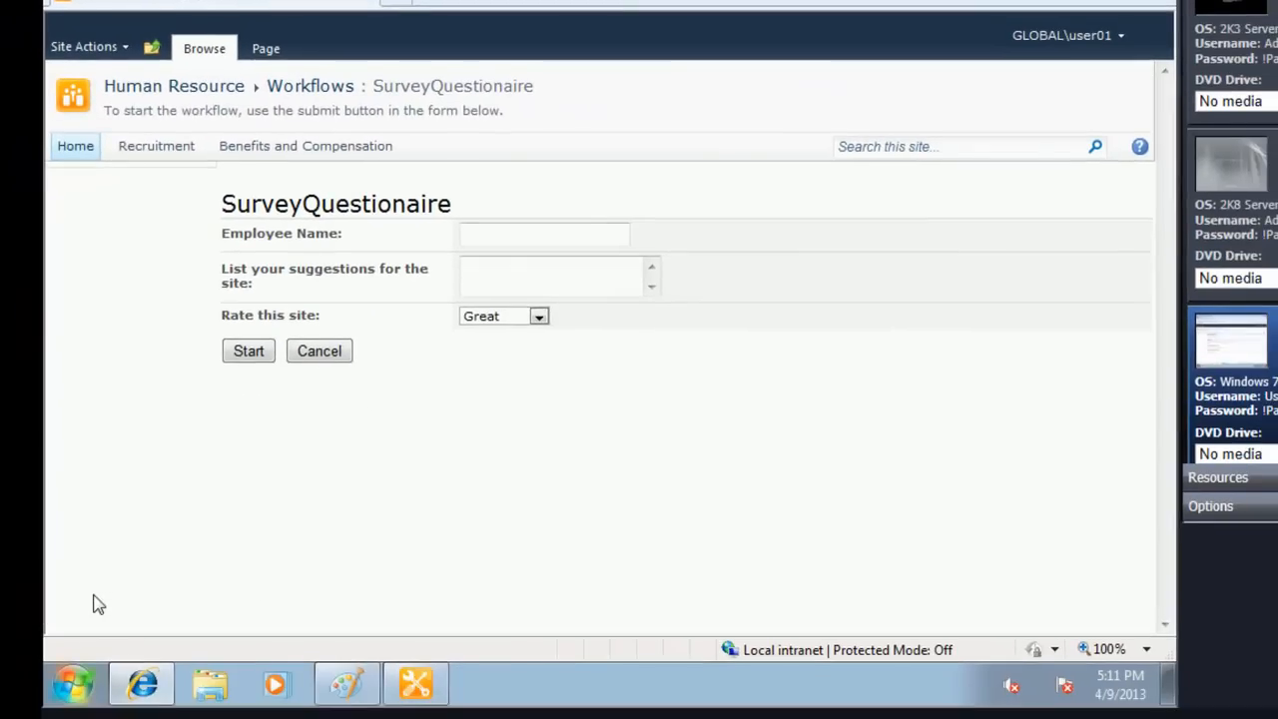
key("super")
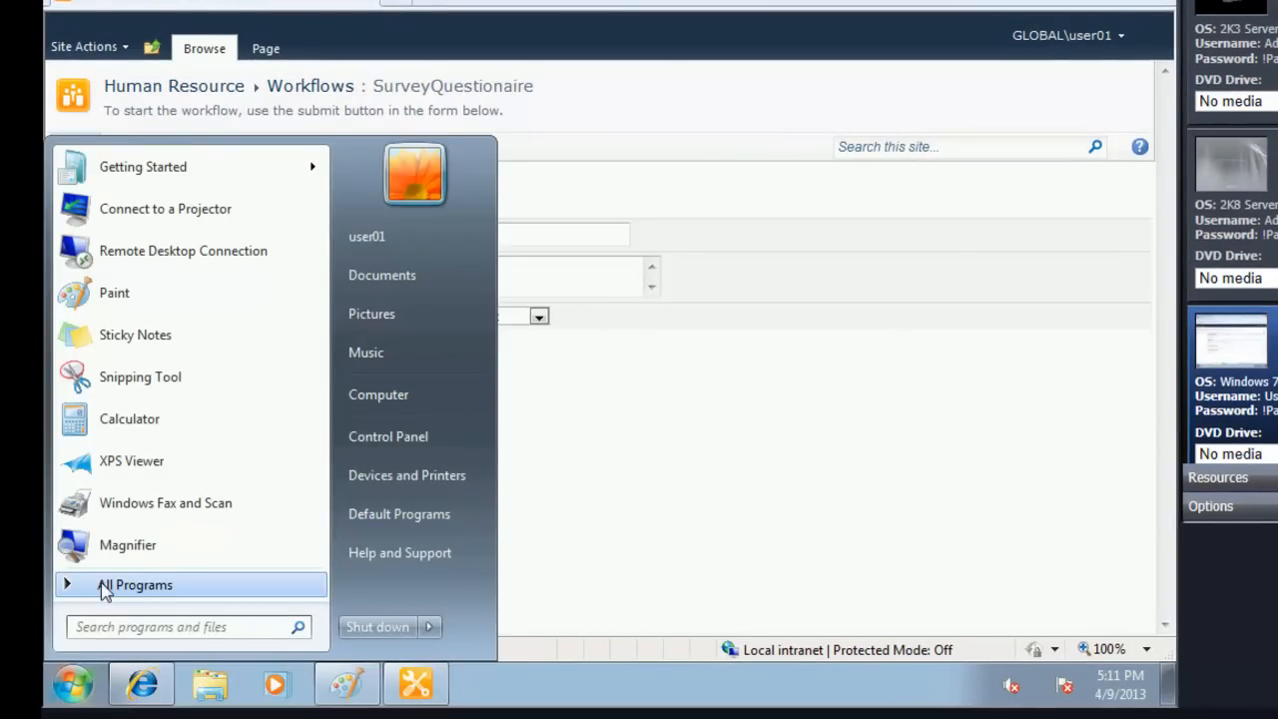
left_click(191, 590)
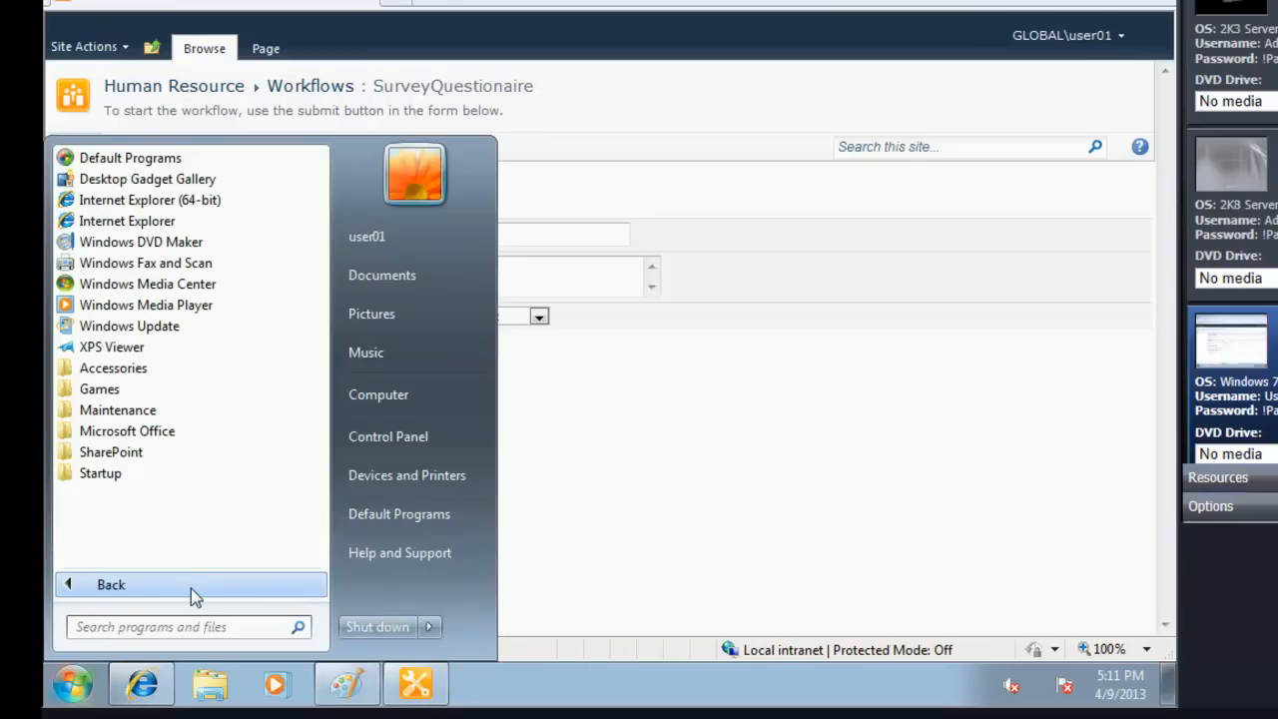
left_click(118, 369)
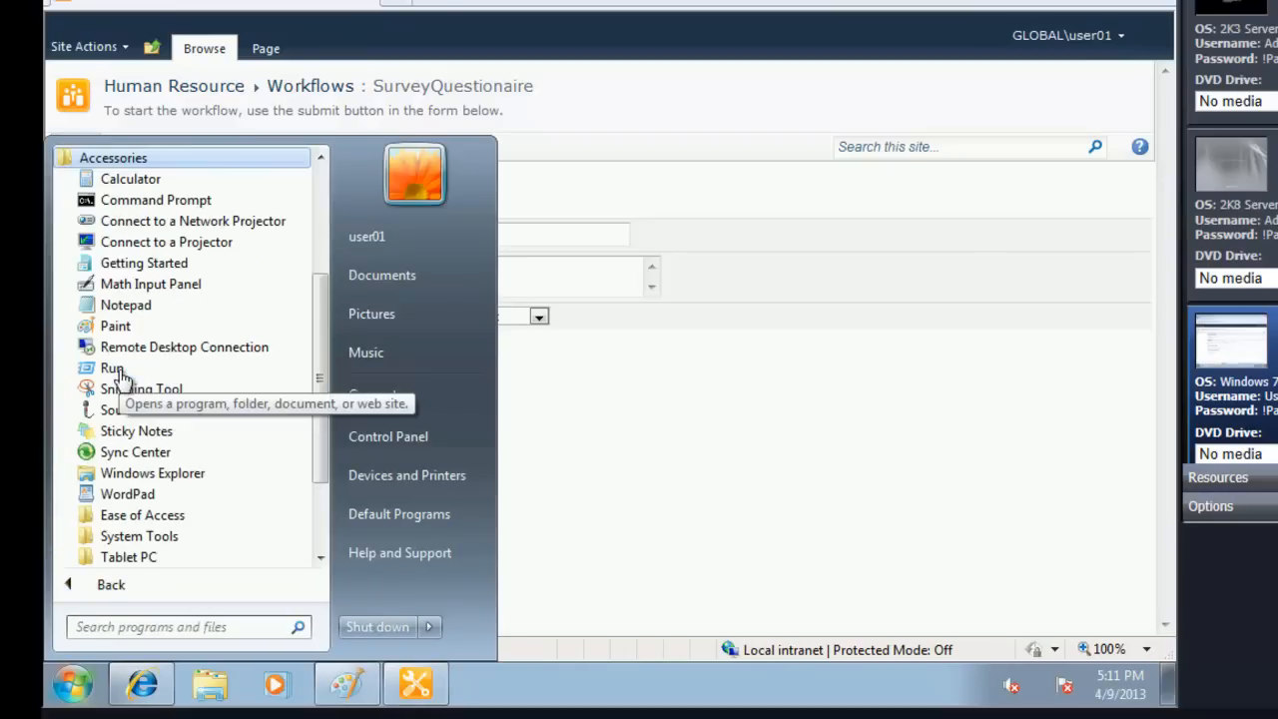
left_click(125, 305)
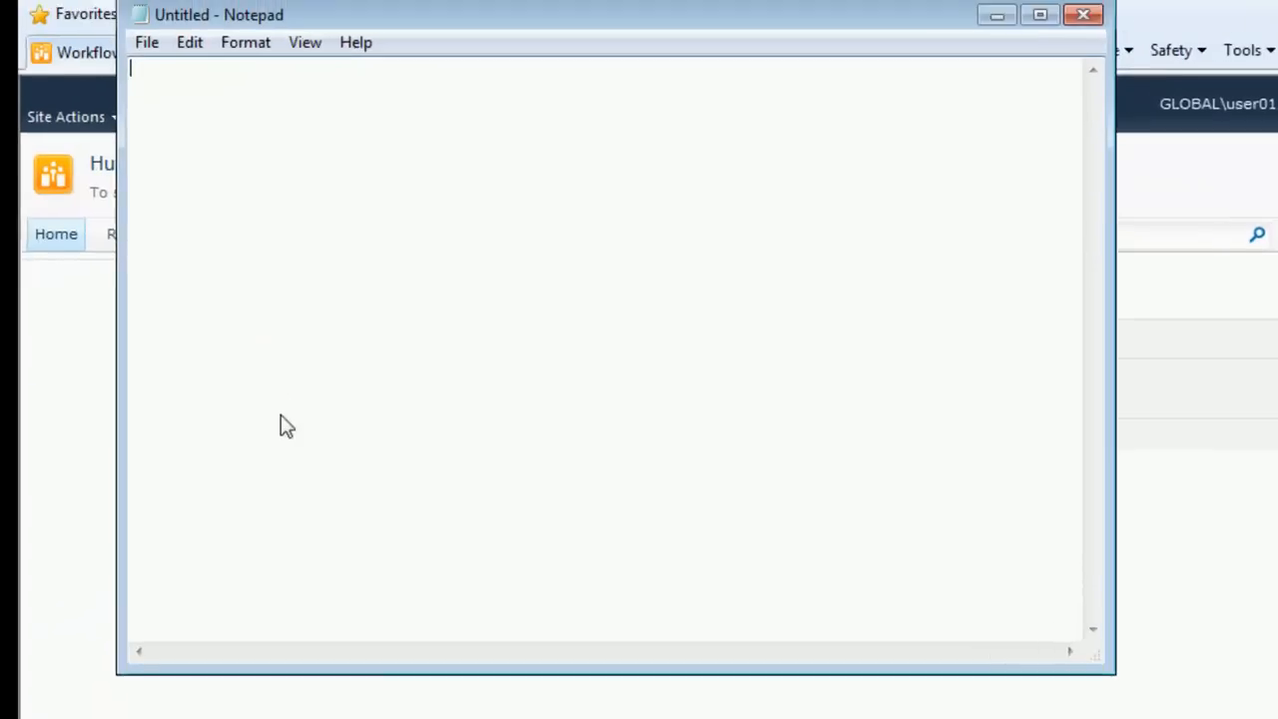
key("ctrl+v")
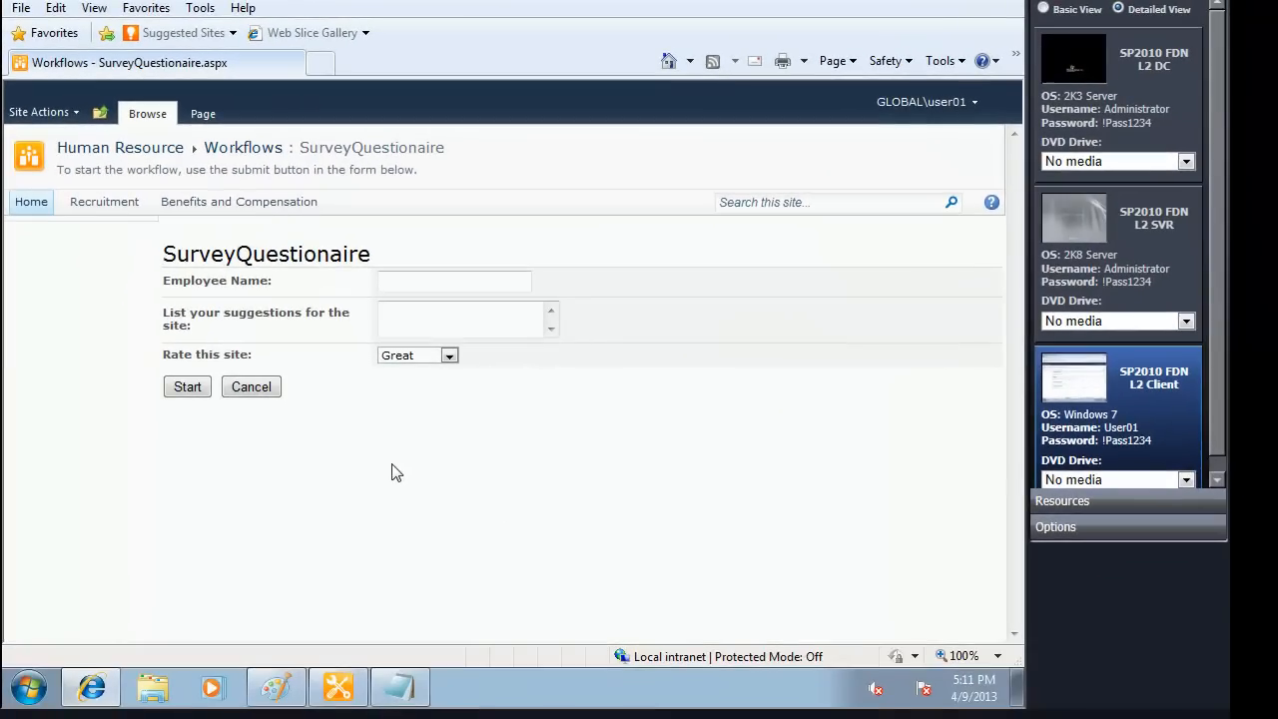
Step: Switch back to Internet Explorer, check the SurveyResponses list for the submitted answers, and return to the Human Resource home page
left_click(97, 156)
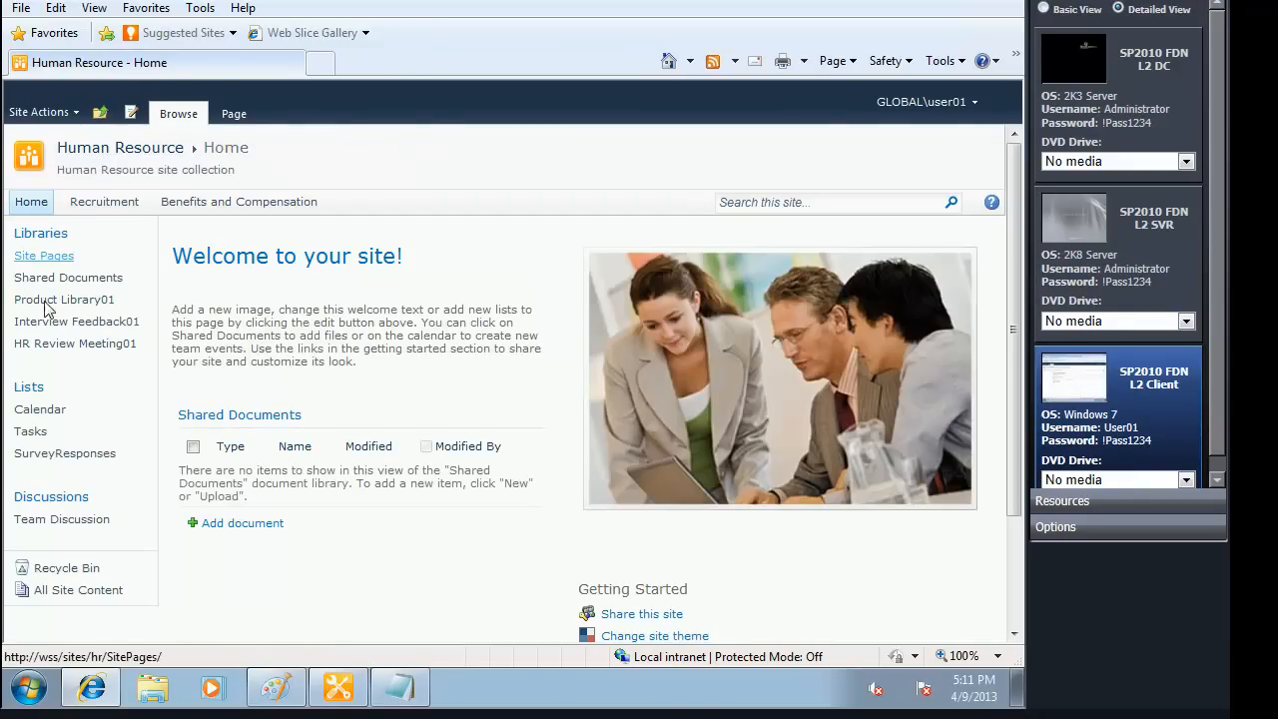
left_click(43, 455)
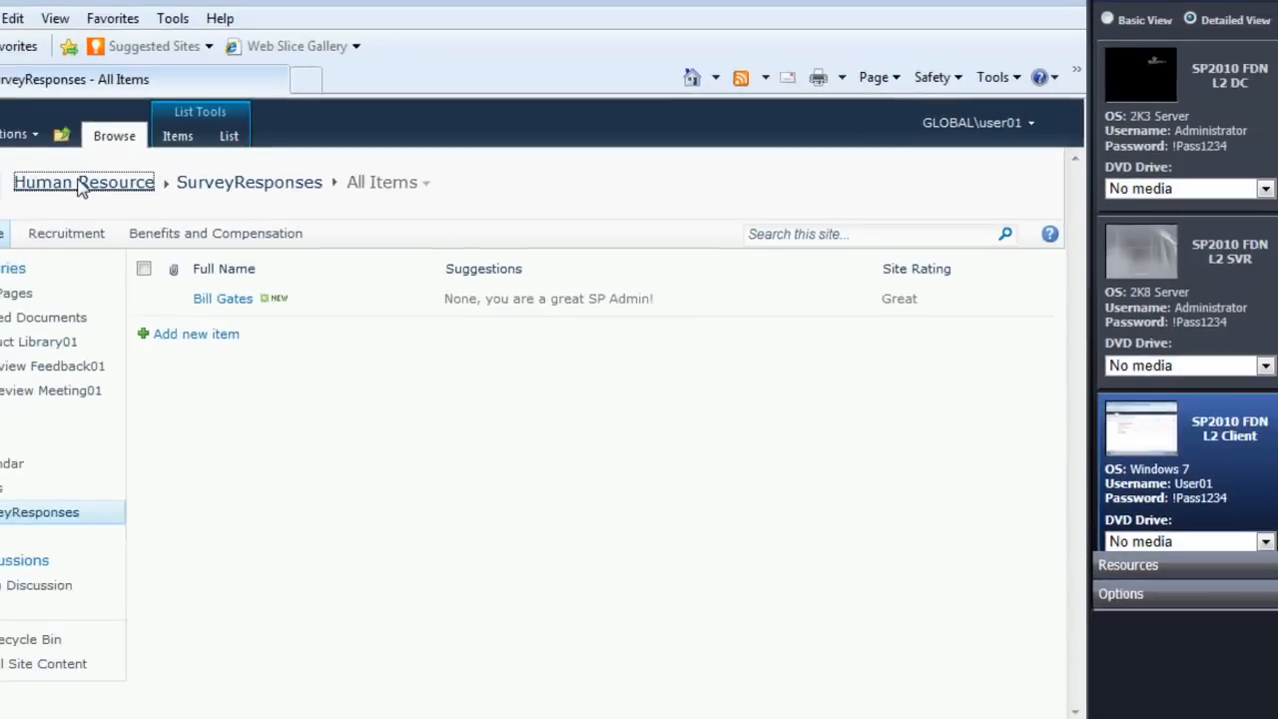
left_click(6, 242)
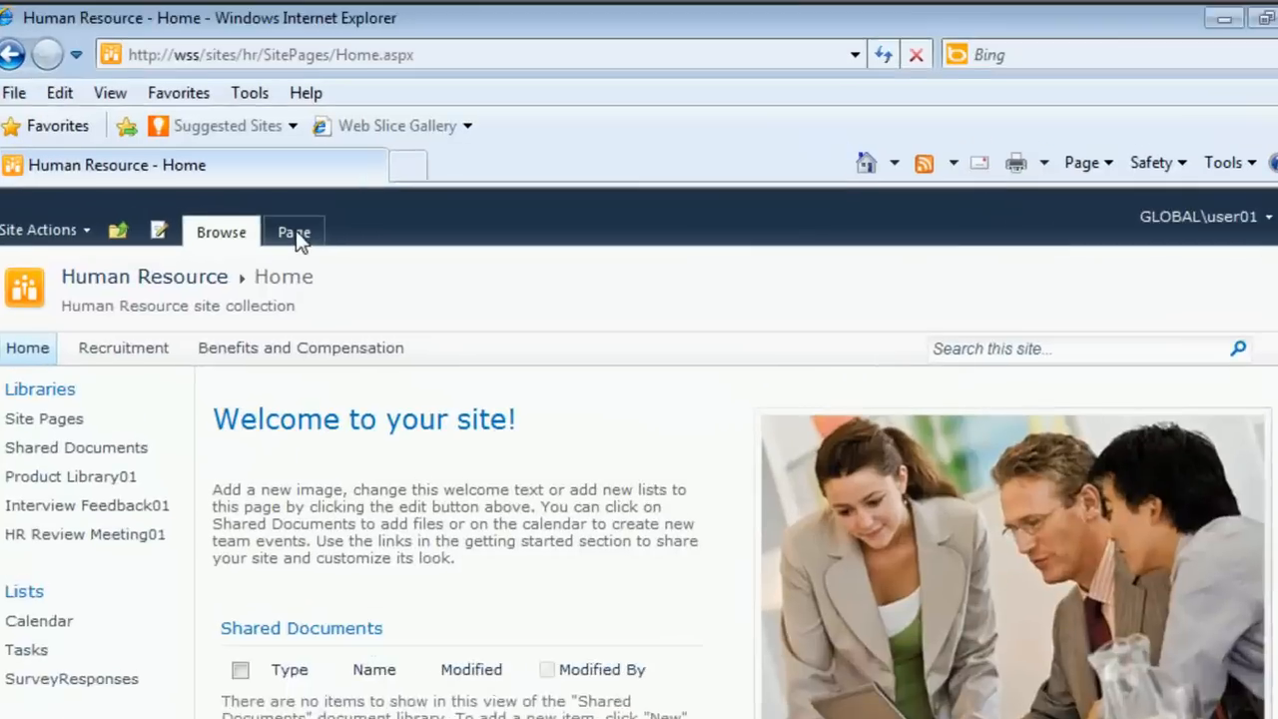
Step: Put the Human Resource home page into edit mode and delete the "Welcome to your site!" heading
left_click(233, 113)
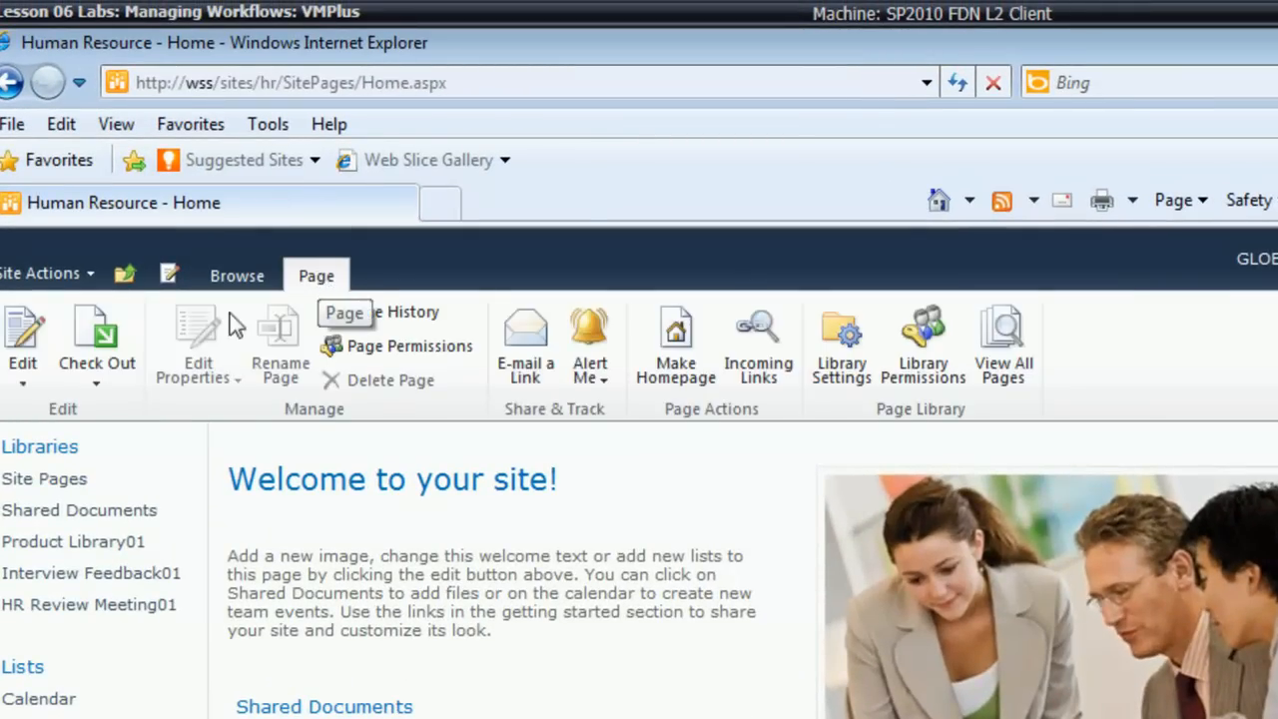
left_click(21, 339)
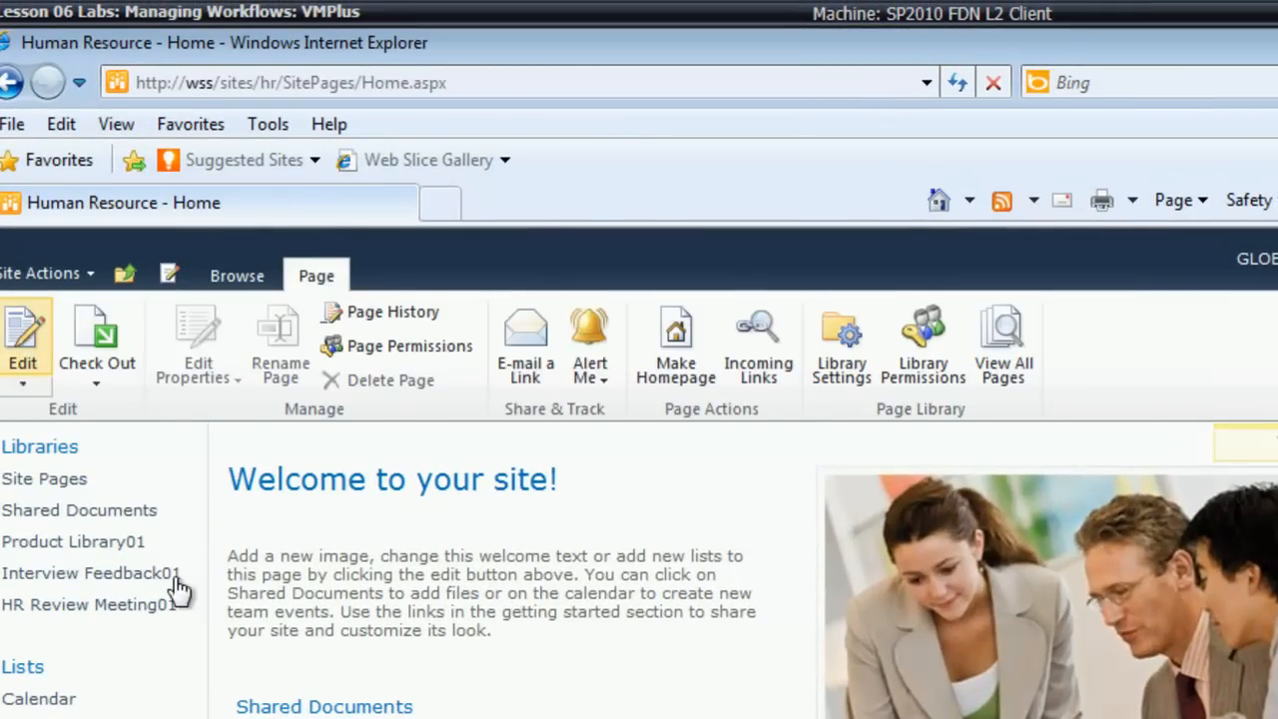
left_click_drag(237, 485, 574, 487)
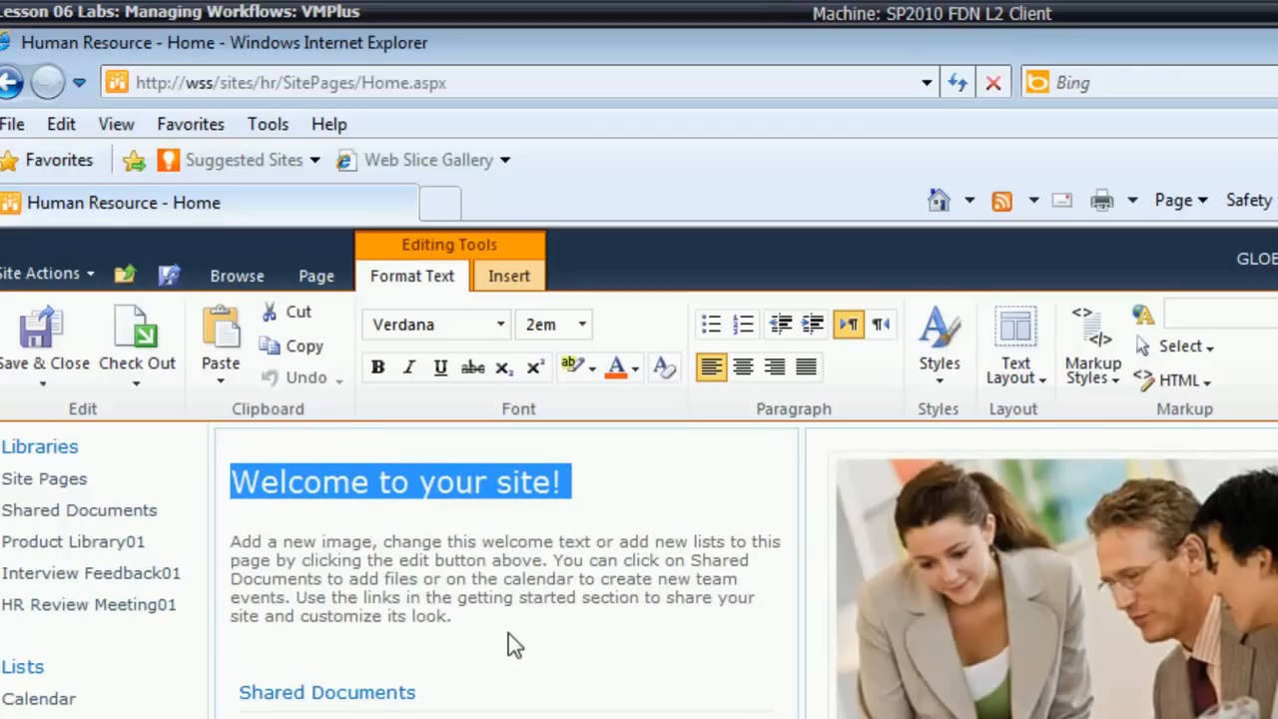
key("Delete")
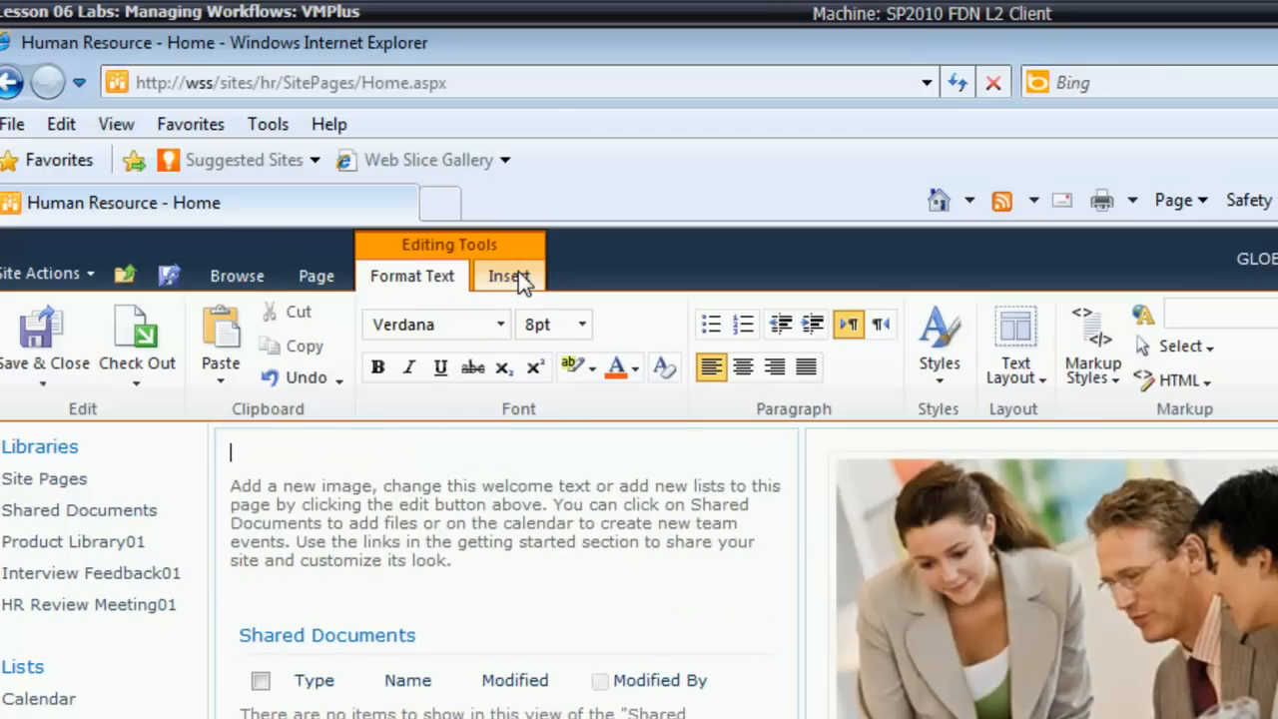
Step: Start a hyperlink in place of the deleted heading, with the display text "Click here to take e Site Survey"
left_click(518, 273)
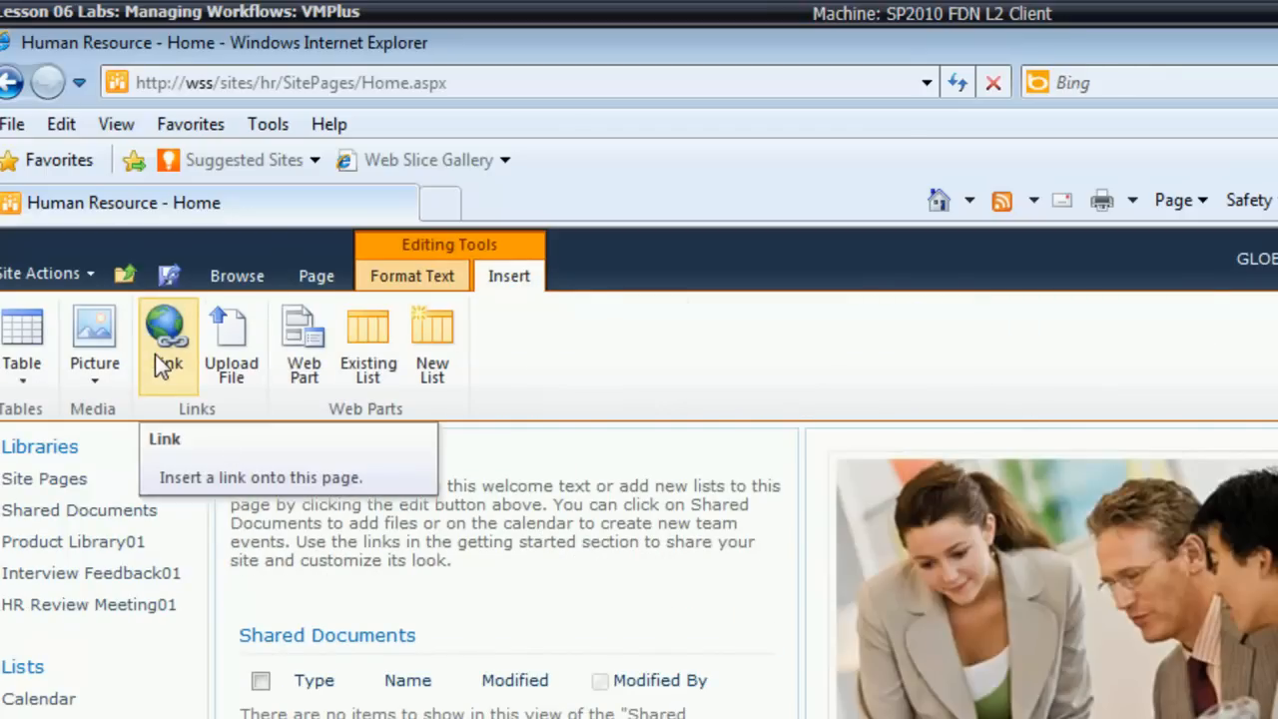
left_click(154, 354)
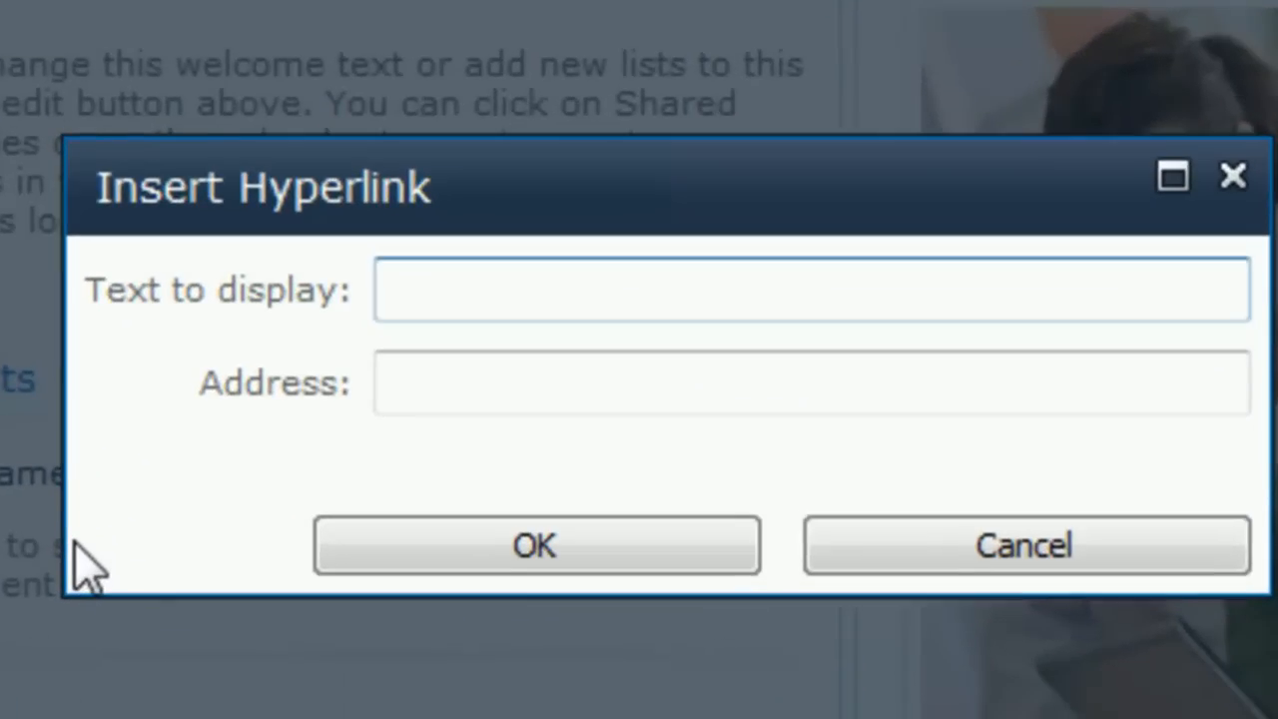
type("Click he")
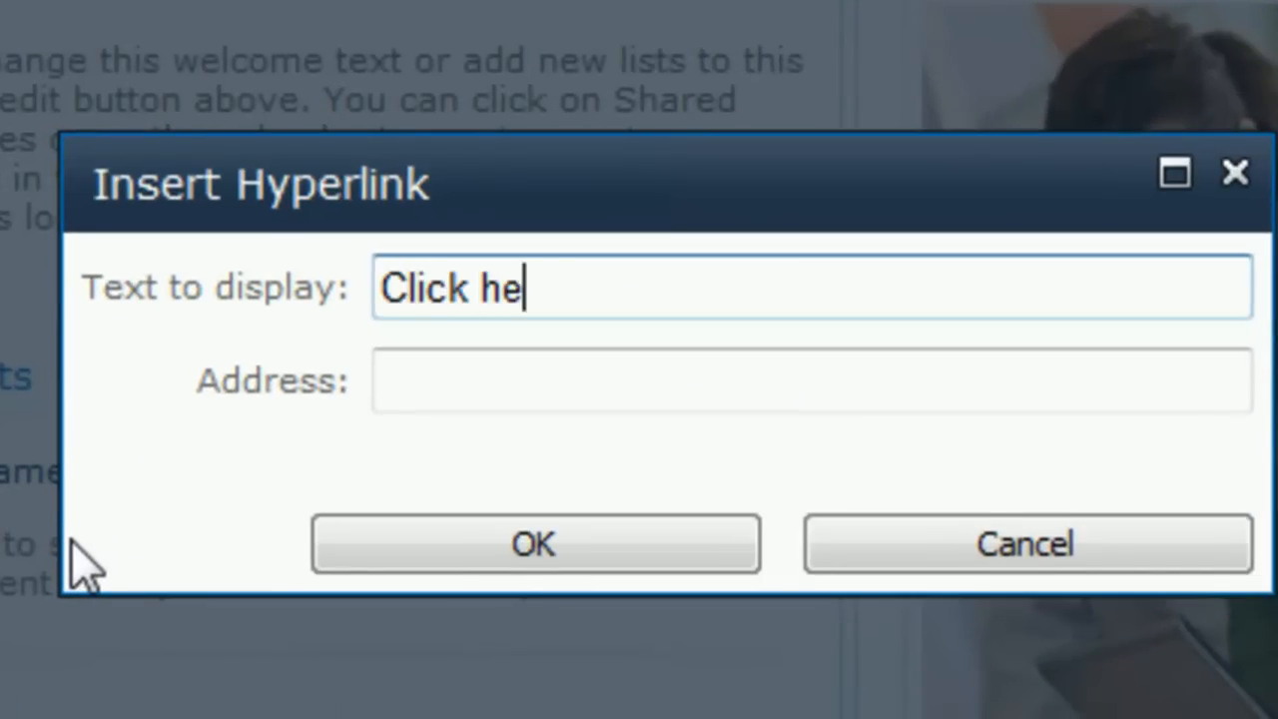
type("re to take e S")
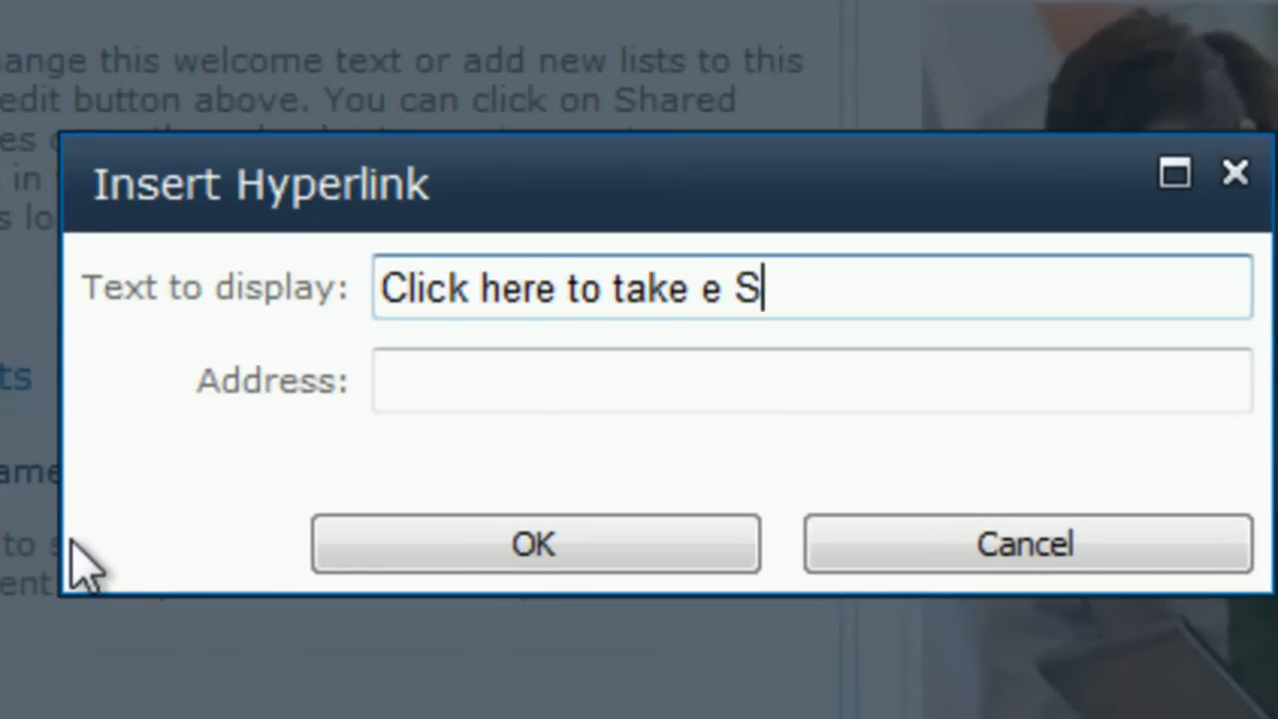
type("ite Sirvey")
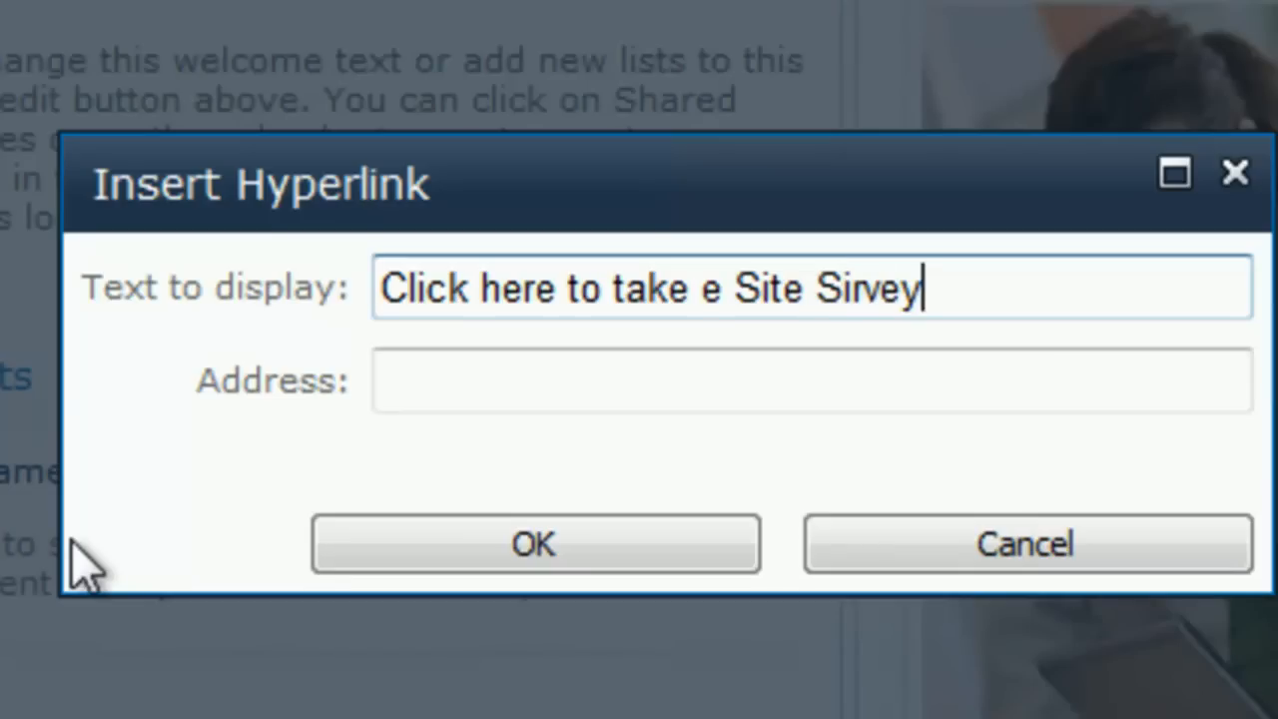
key("Tab")
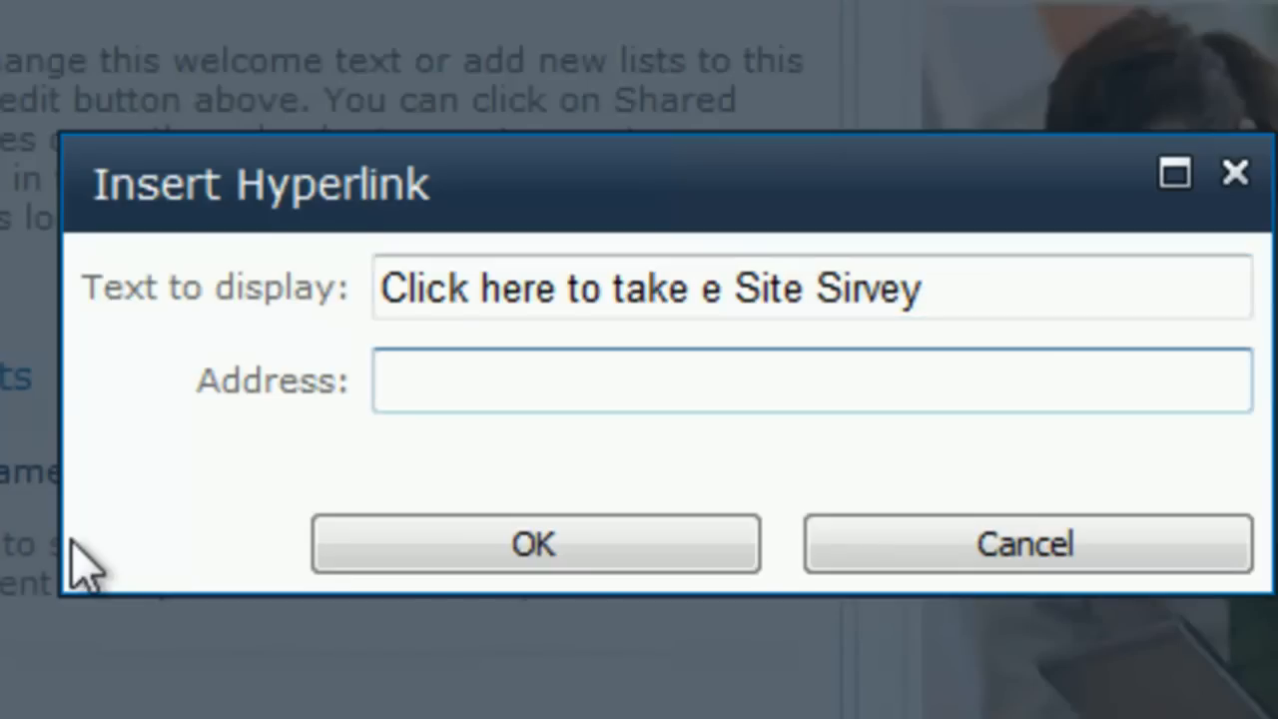
left_click(852, 290)
key("BackSpace")
type("u")
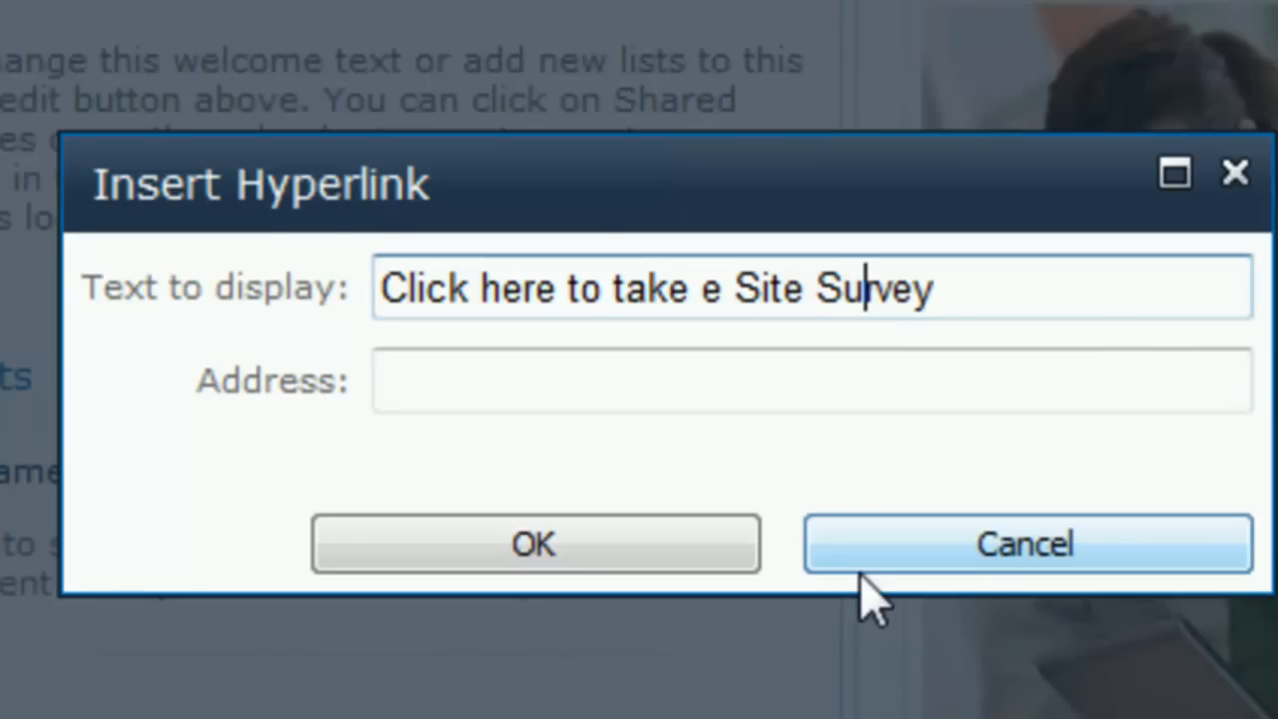
Step: Paste the copied survey form address as the hyperlink's address and insert the link on the page
left_click(599, 369)
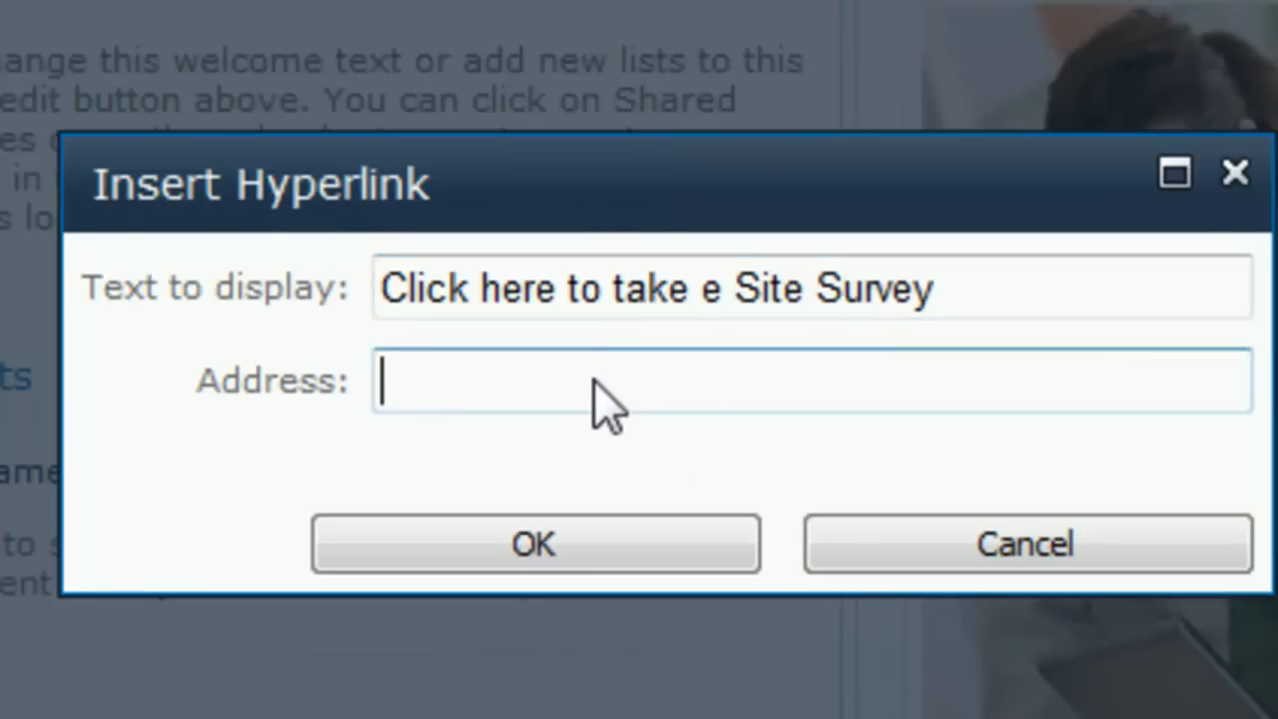
key("ctrl+v")
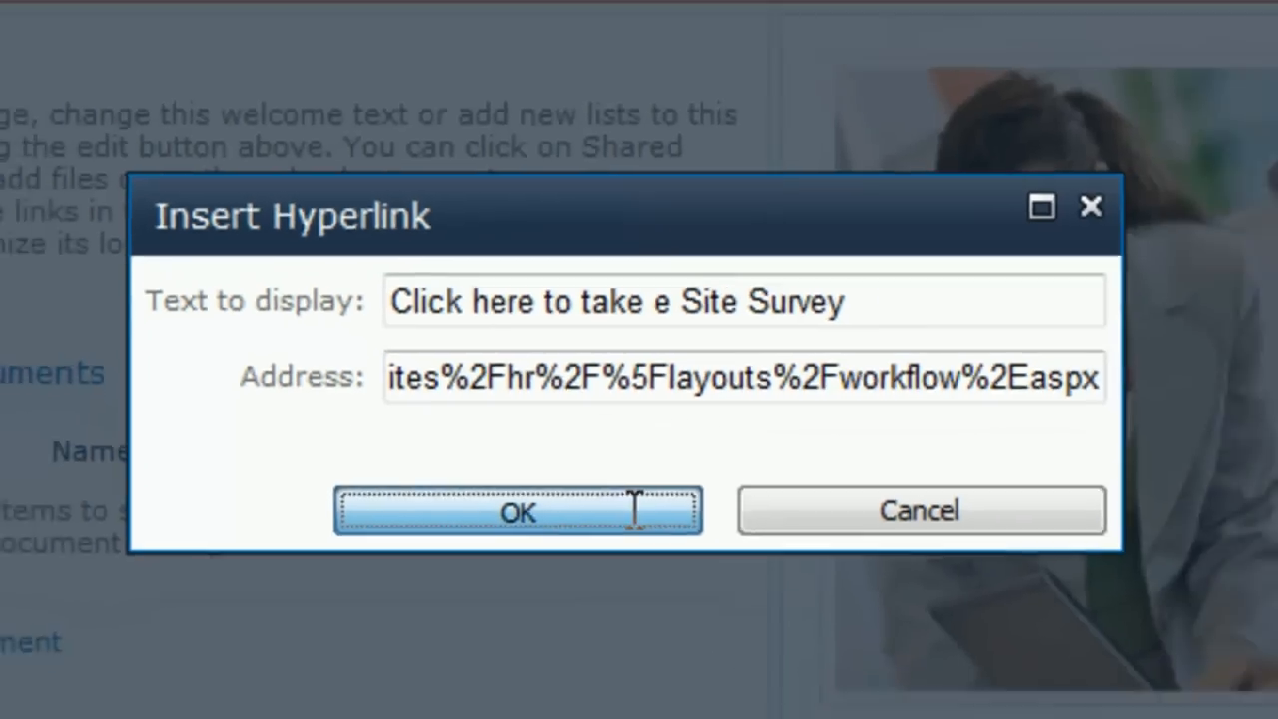
left_click(674, 544)
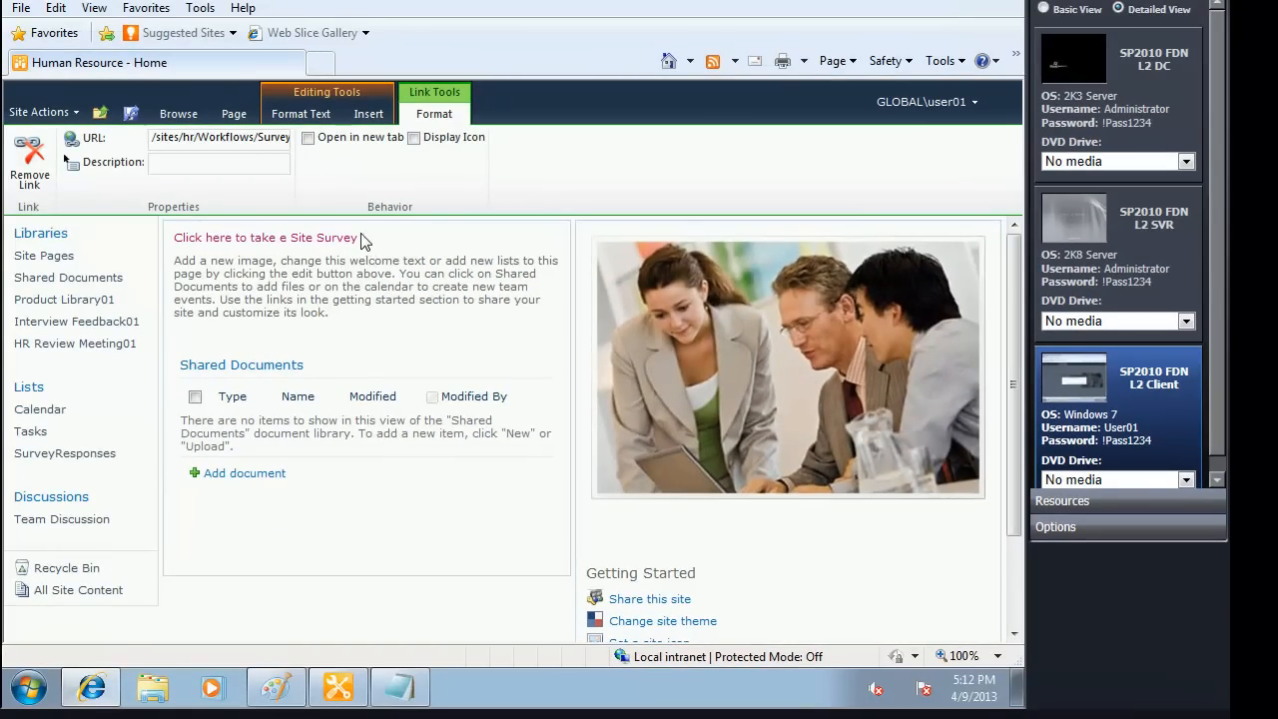
Step: Set the "Click here to take e Site Survey" link text to 12 pt and try to change its font color
left_click_drag(361, 243, 172, 239)
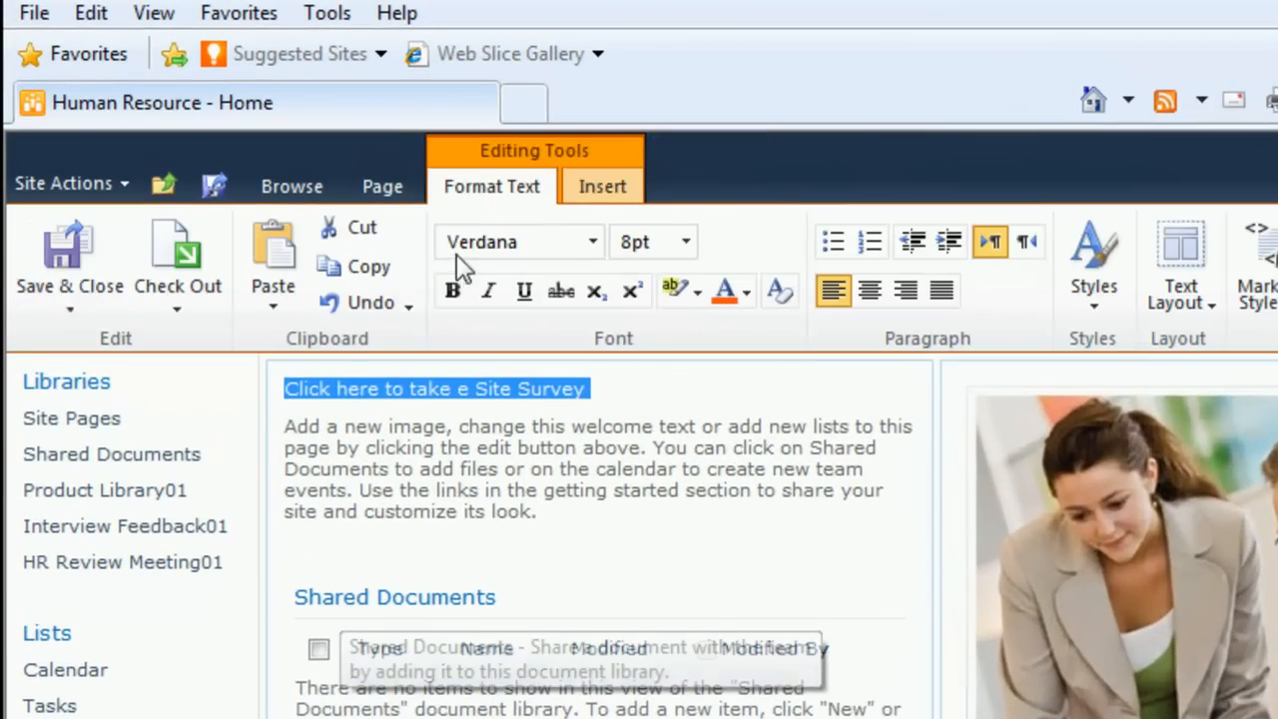
left_click(685, 242)
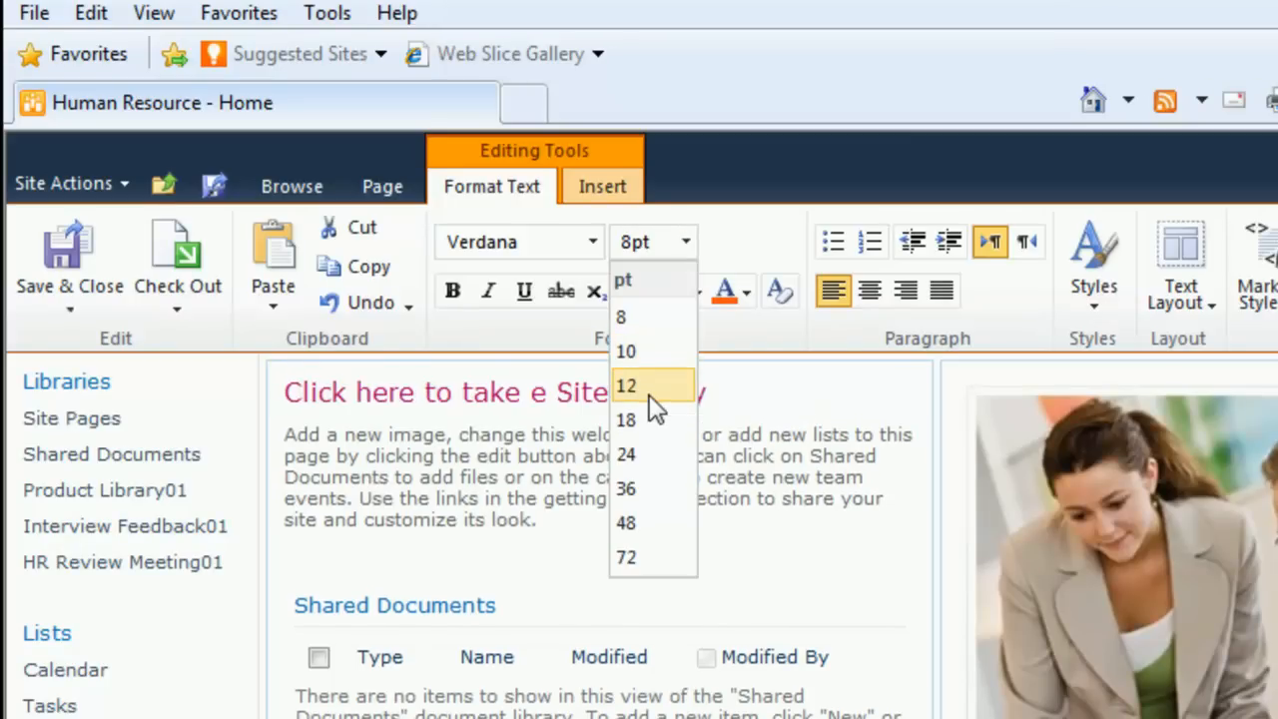
left_click(649, 389)
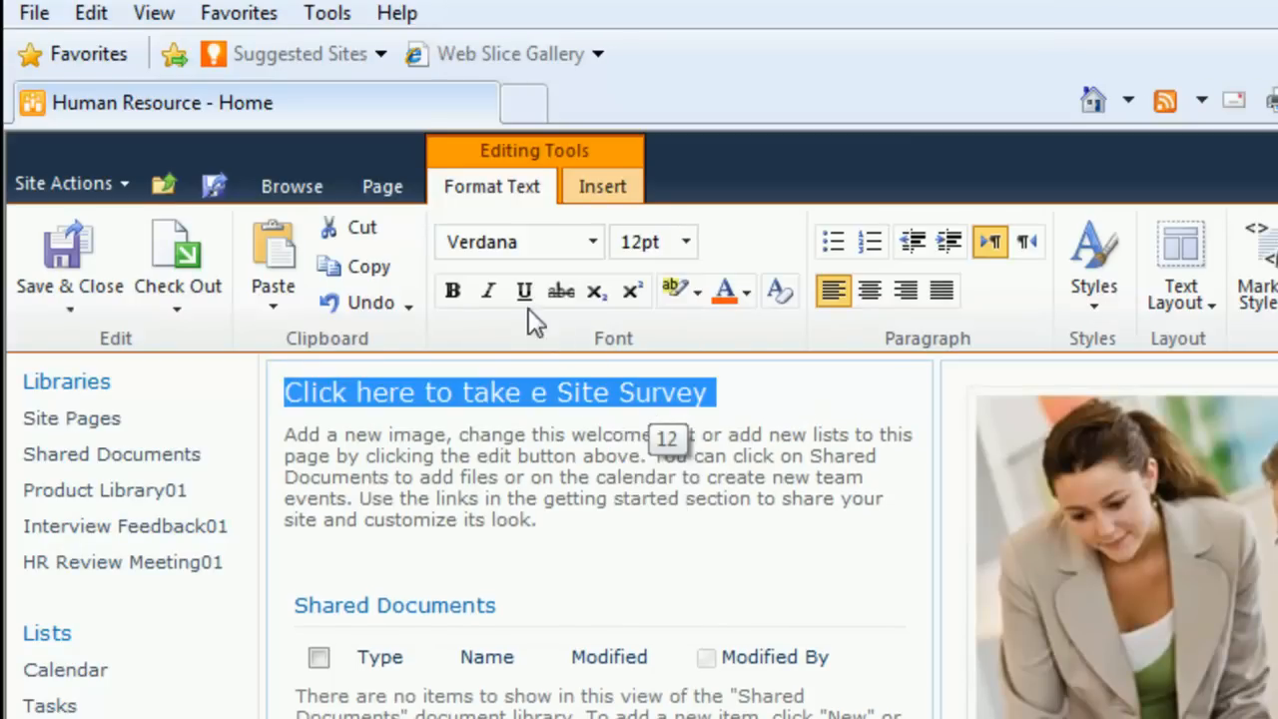
left_click(746, 291)
left_click(918, 539)
left_click(526, 504)
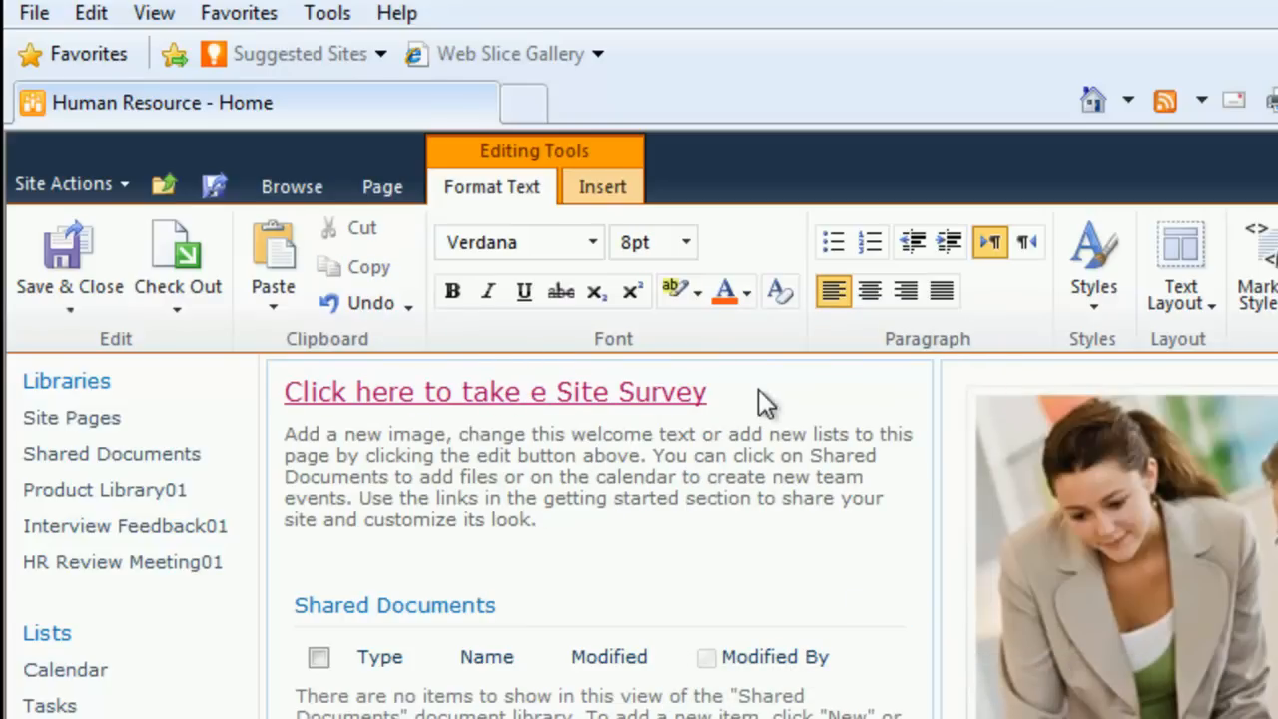
Step: Review the survey link's format properties, and save and close the Human Resource home page
left_click_drag(675, 394, 285, 391)
left_click(619, 188)
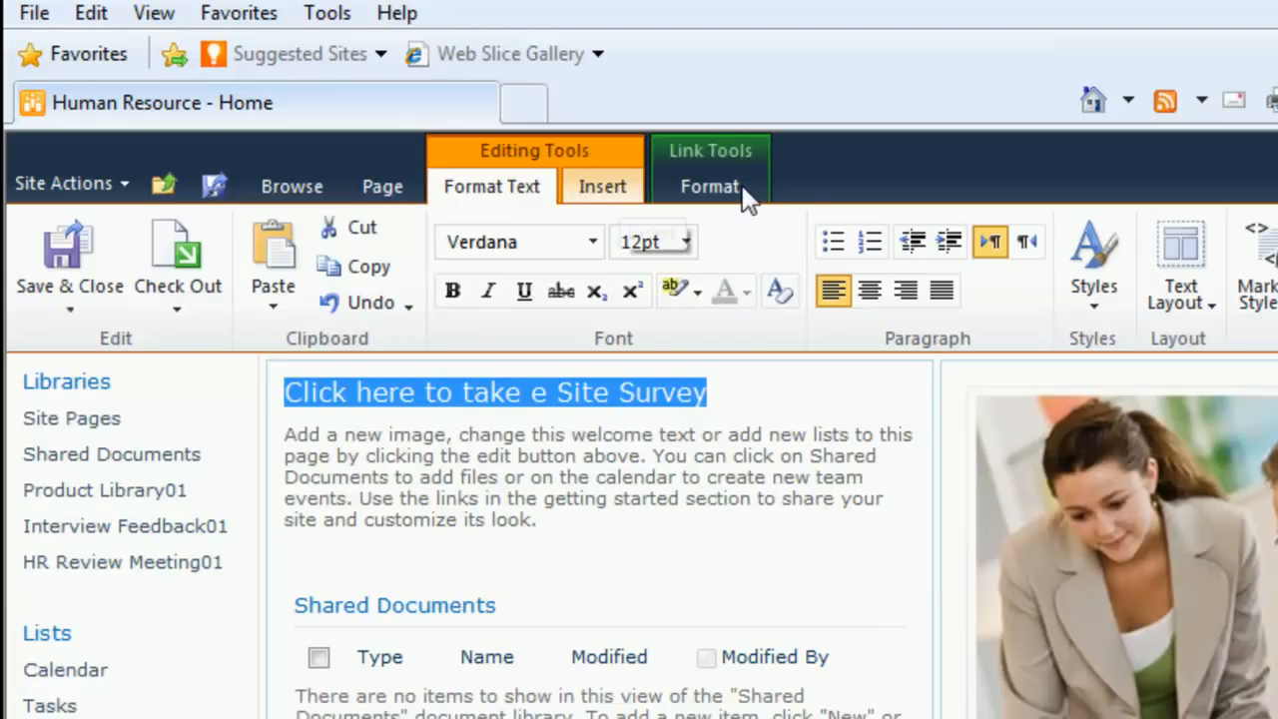
left_click(742, 184)
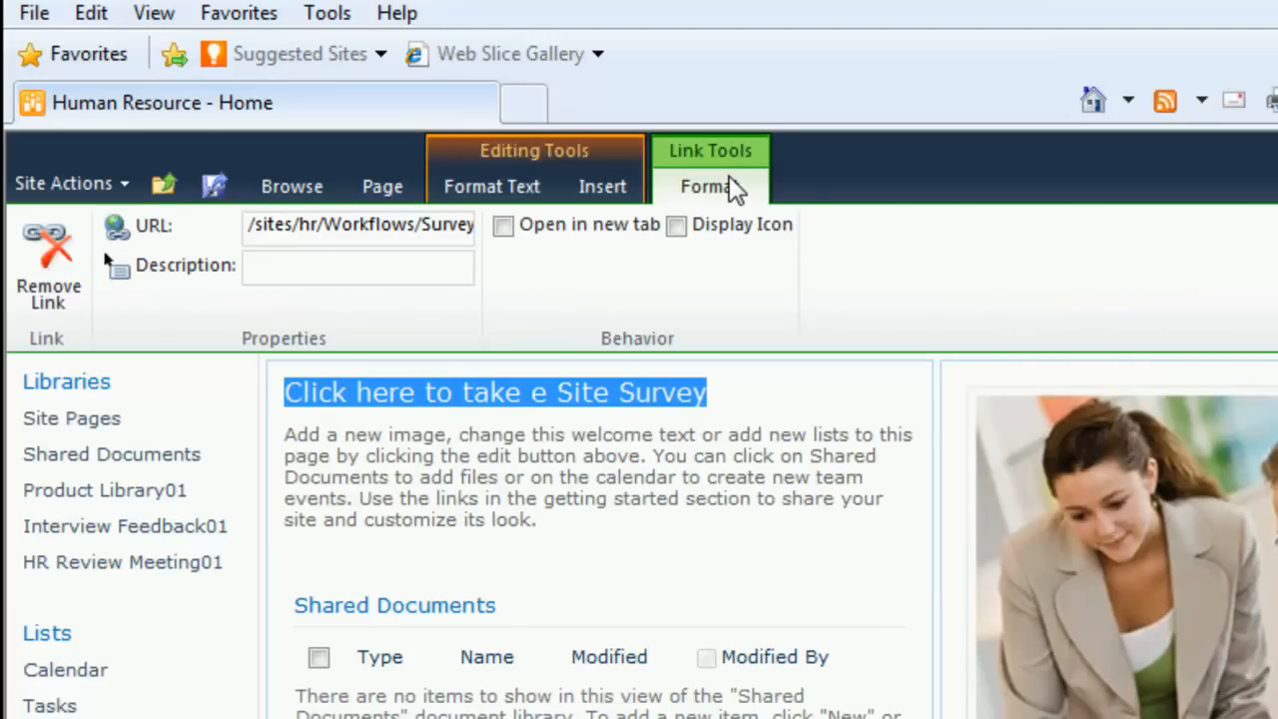
left_click(382, 187)
left_click(68, 256)
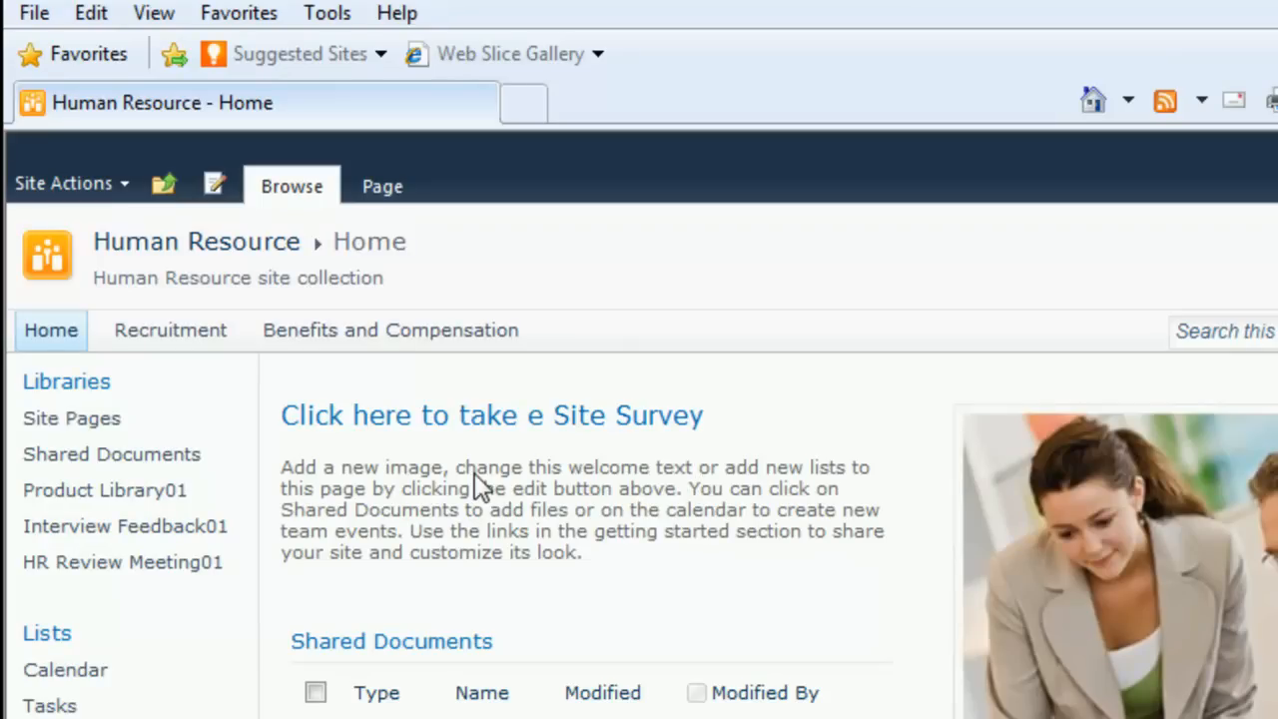
Step: Open the site survey form from the home page link and enter Paul Allen as the employee name
left_click(439, 418)
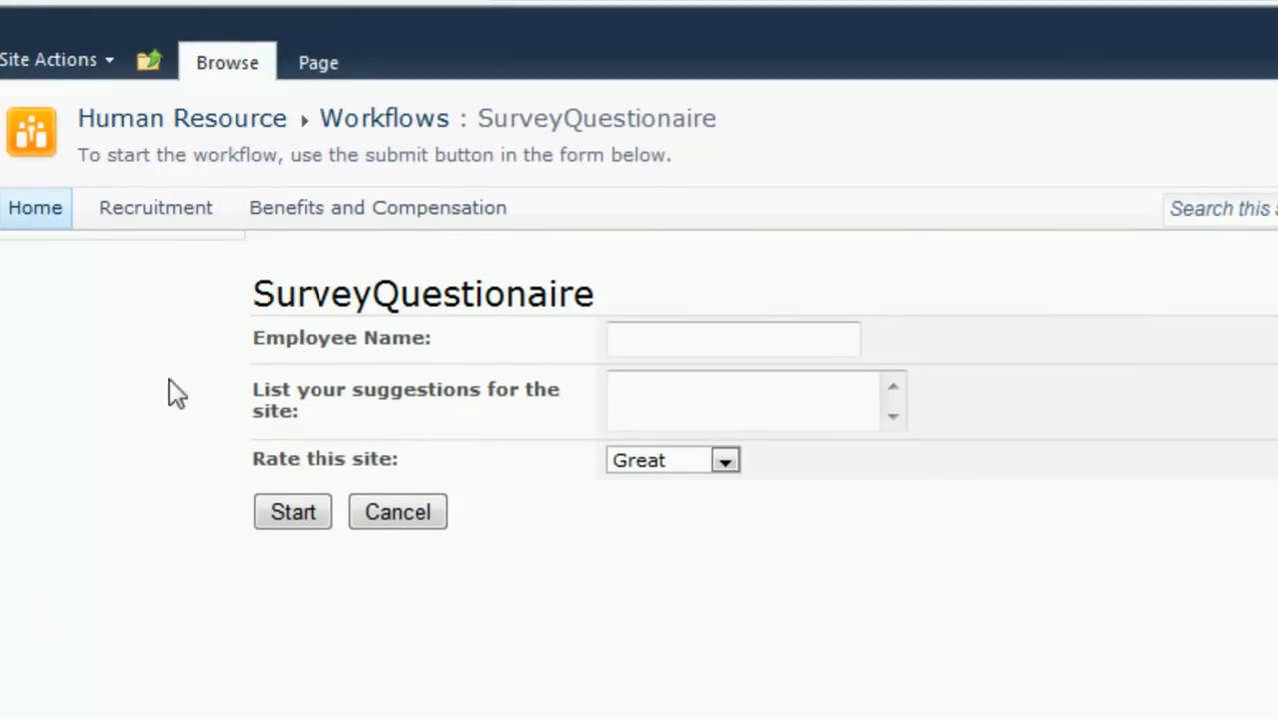
left_click(688, 351)
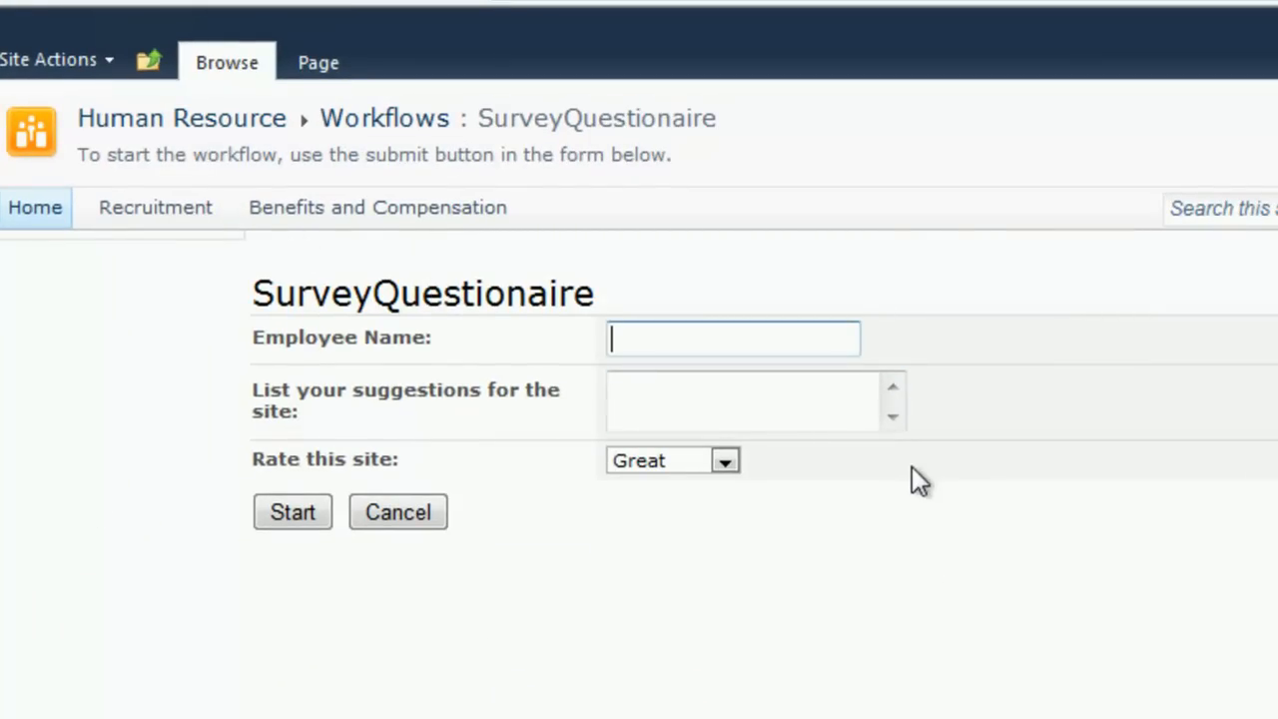
type("P")
type("aull ")
type("Alle")
type("n")
key("Tab")
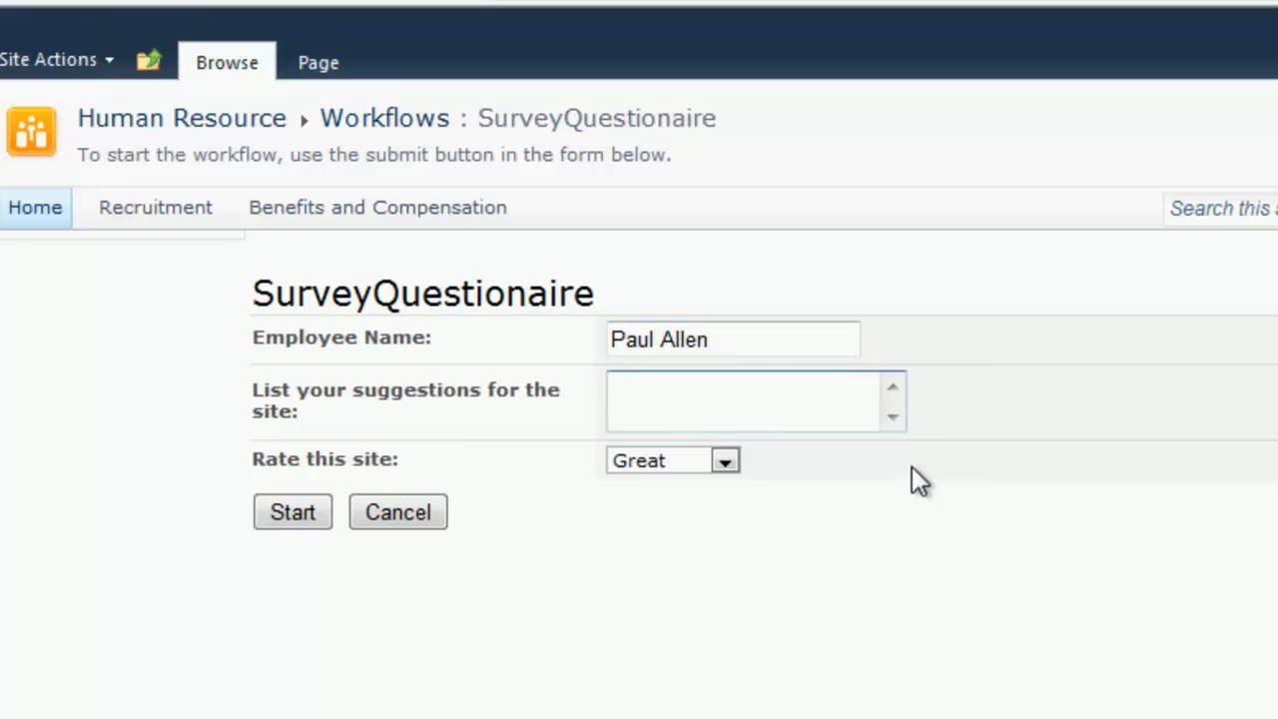
Step: Enter "None, I'm too busy" as the site suggestion and submit the survey with the rating Great
type("None, I'm too busy")
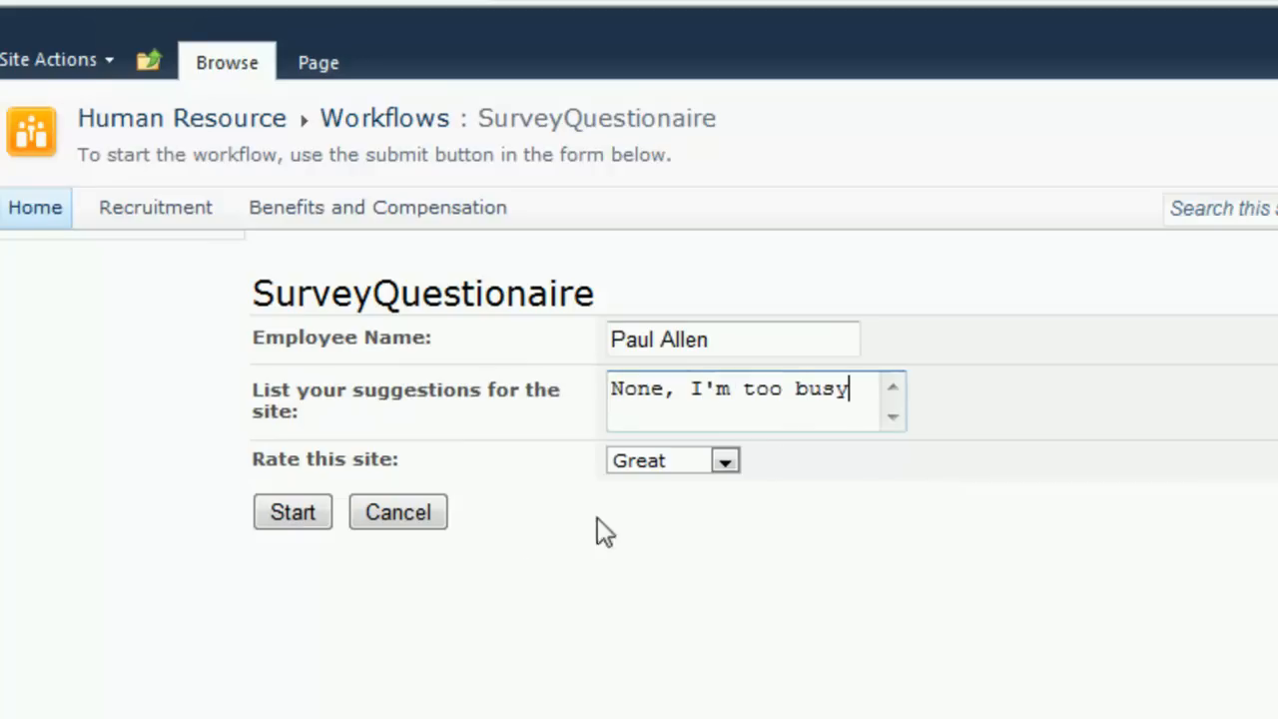
left_click(287, 515)
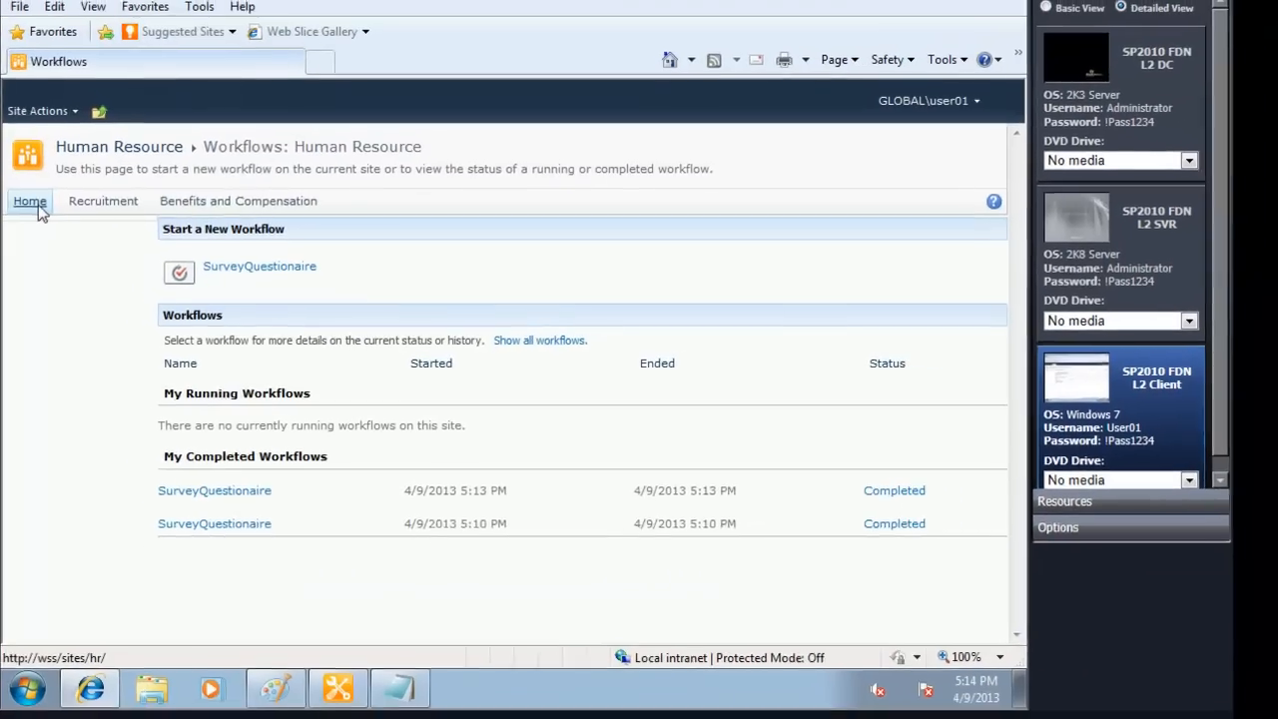
Step: Return to the Human Resource home page and open the SurveyResponses list to check the recorded answers
left_click(36, 204)
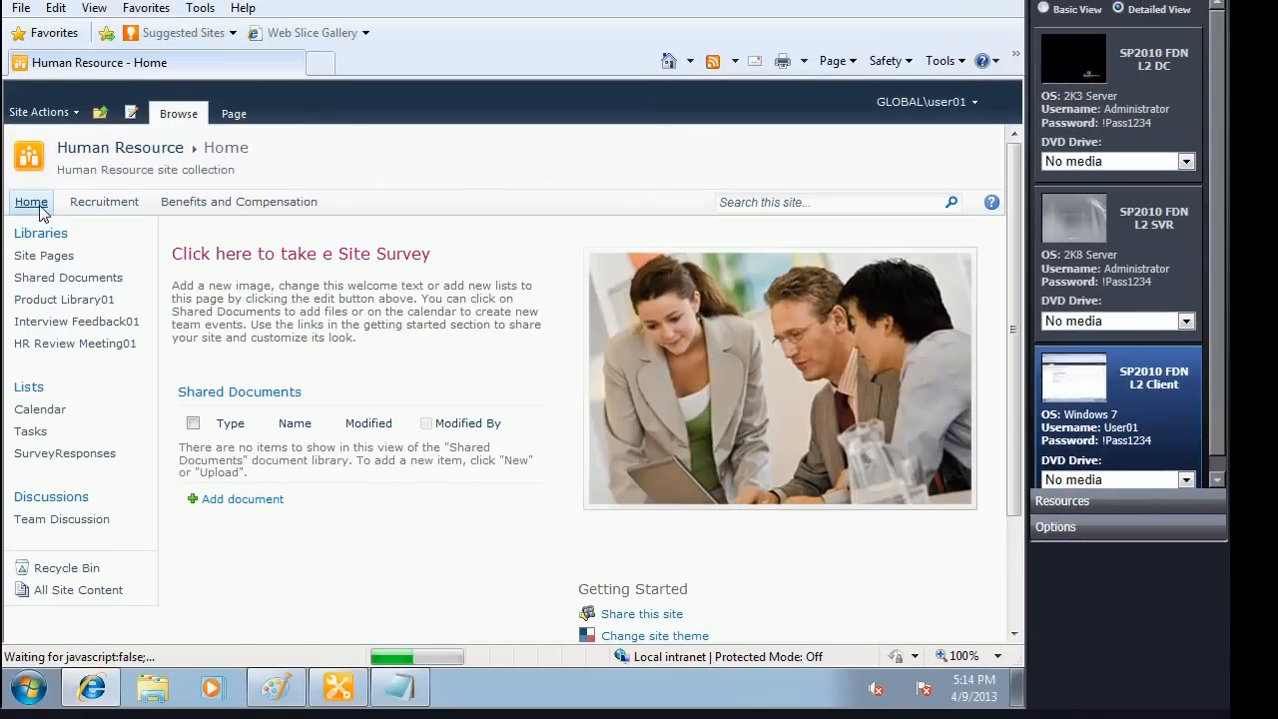
left_click(43, 461)
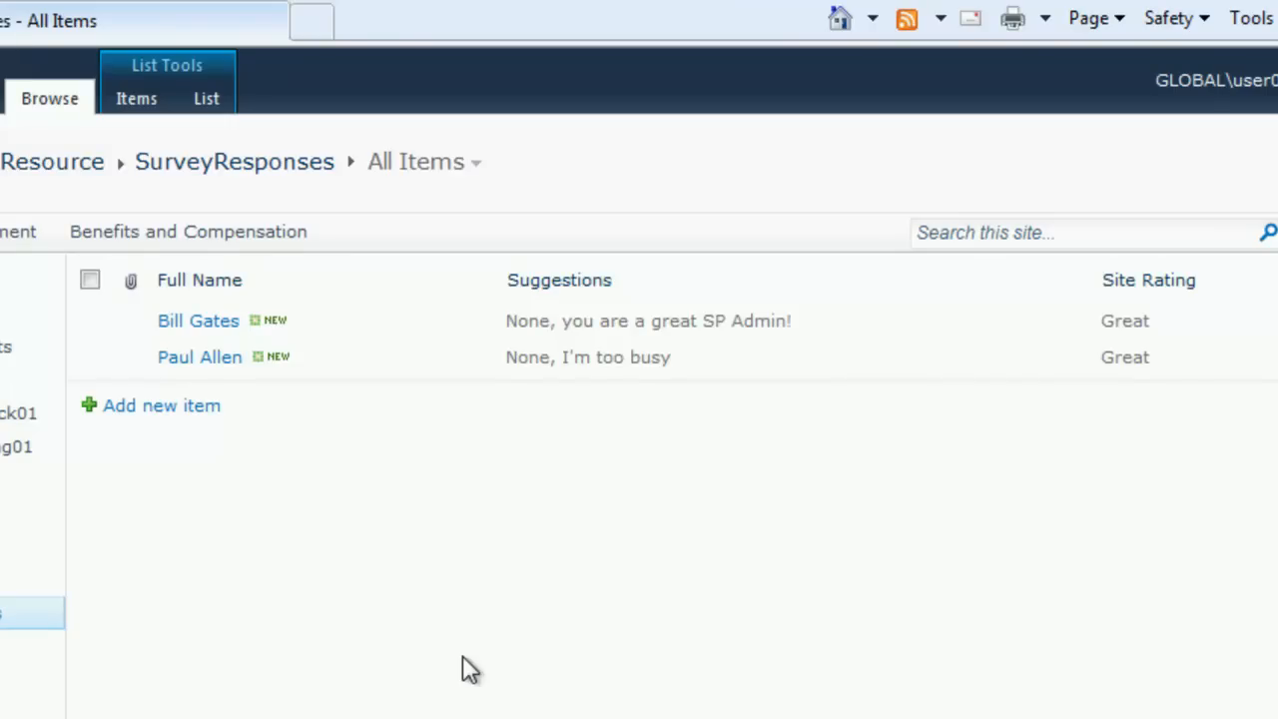
Step: Switch to Notepad and examine the TemplateID and Source parts of the saved survey form address
key("alt+Tab")
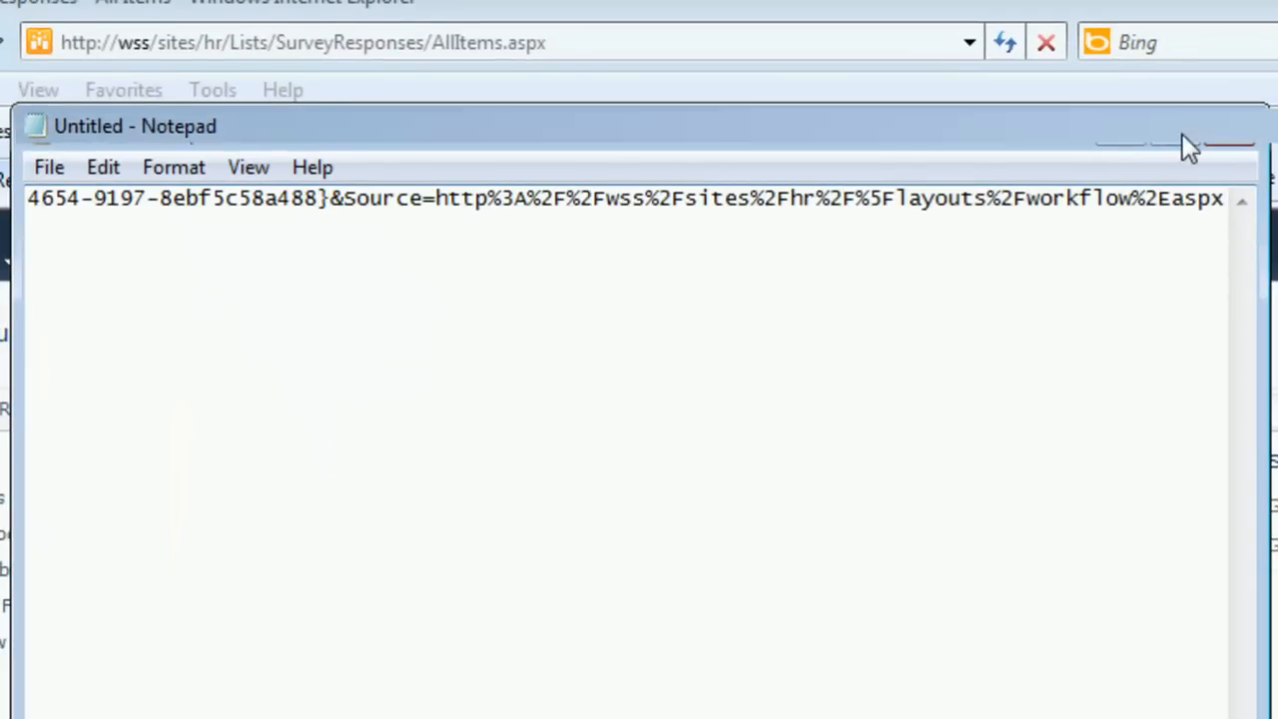
left_click(1182, 134)
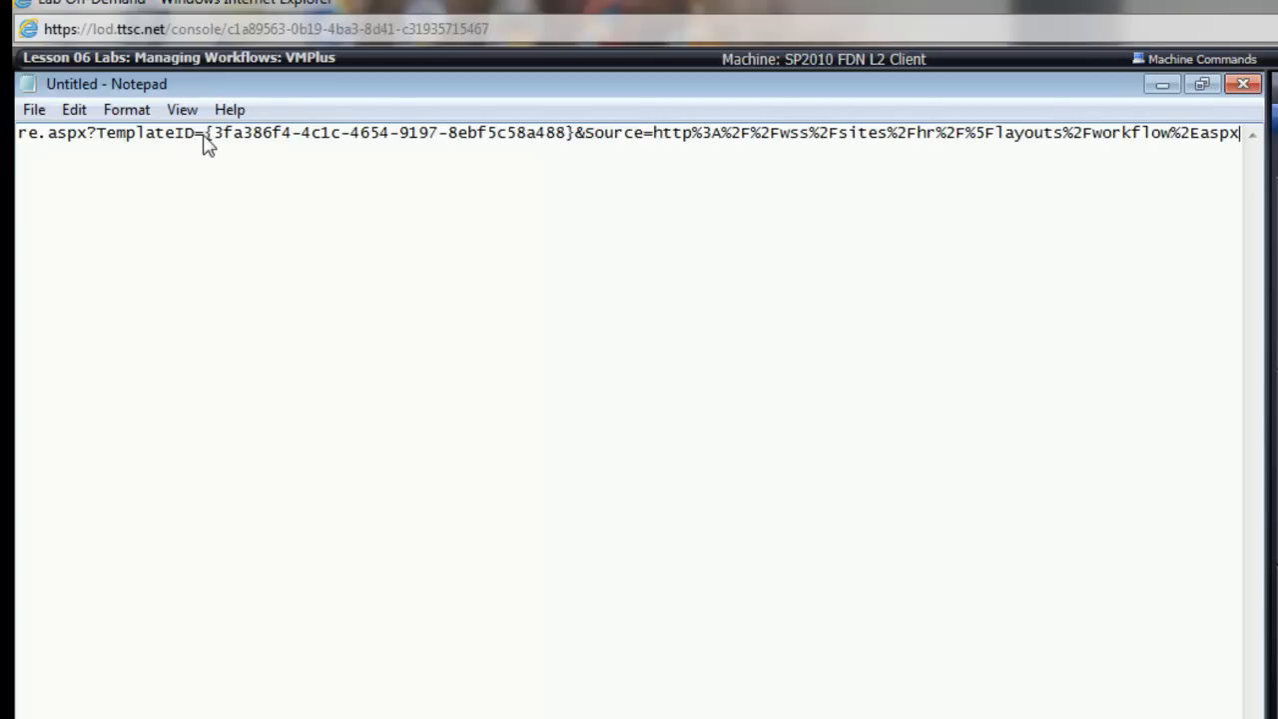
left_click_drag(210, 143, 570, 157)
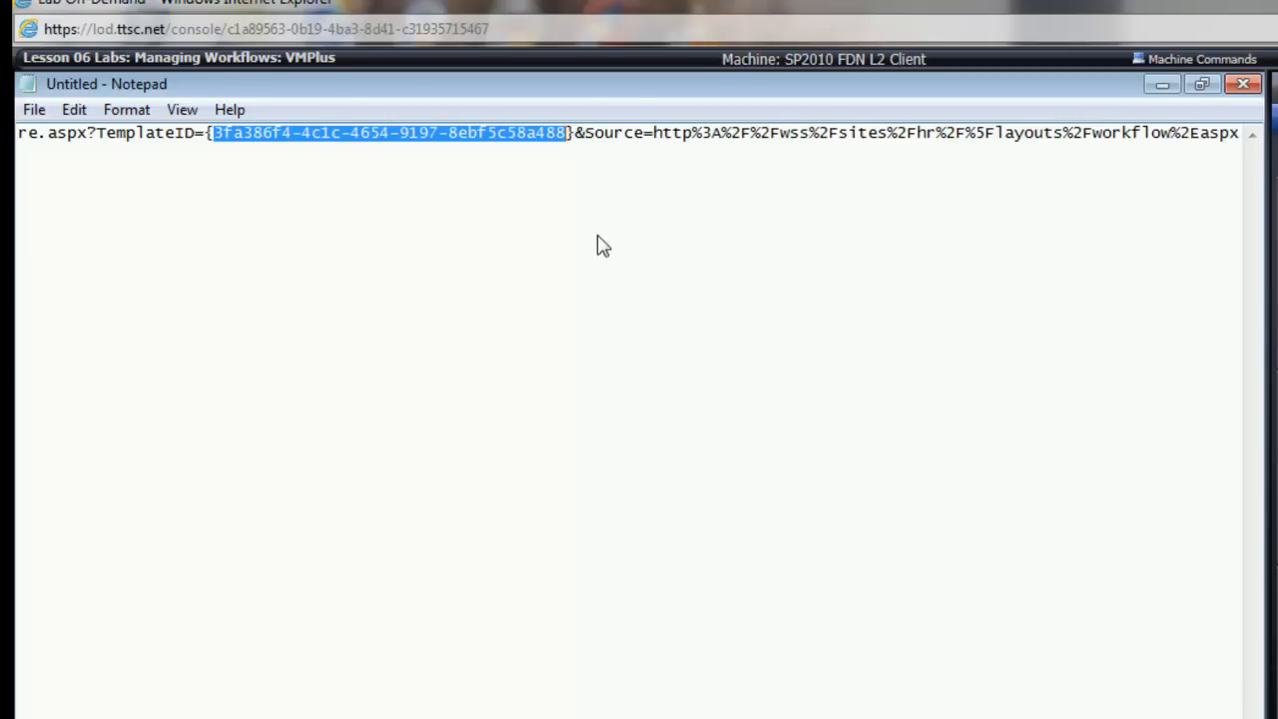
left_click_drag(586, 140, 1238, 137)
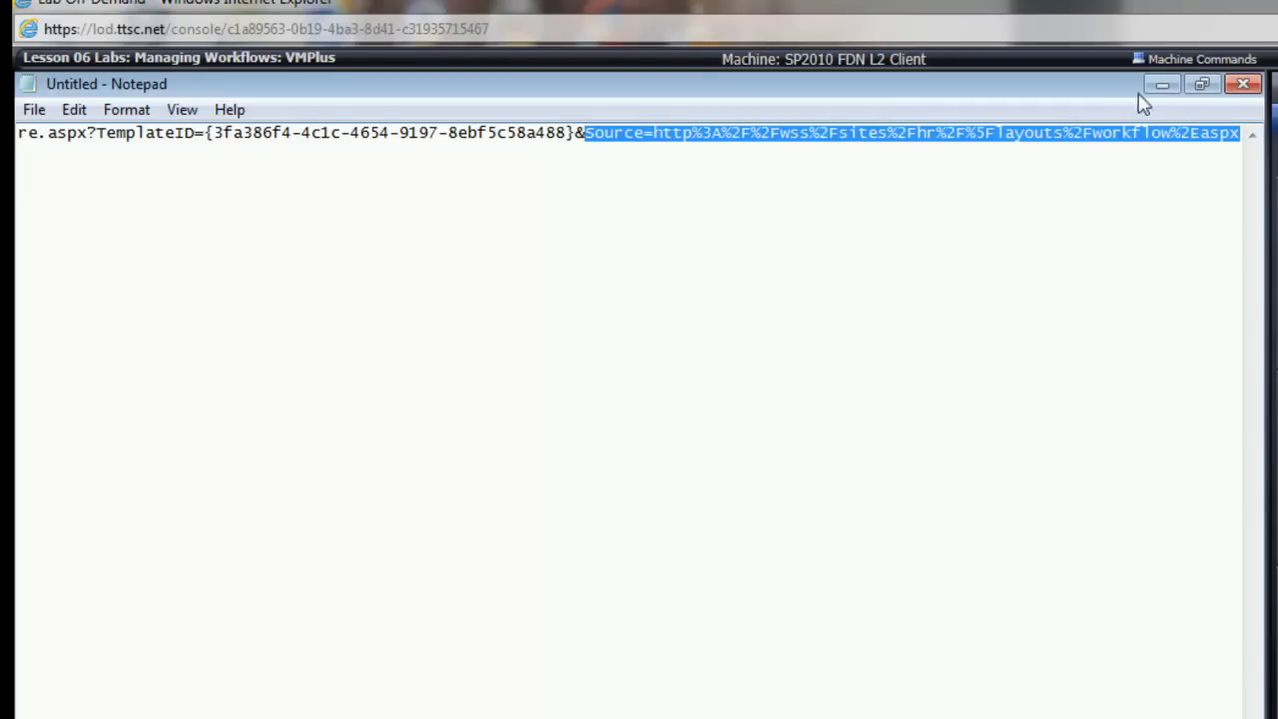
left_click(1130, 70)
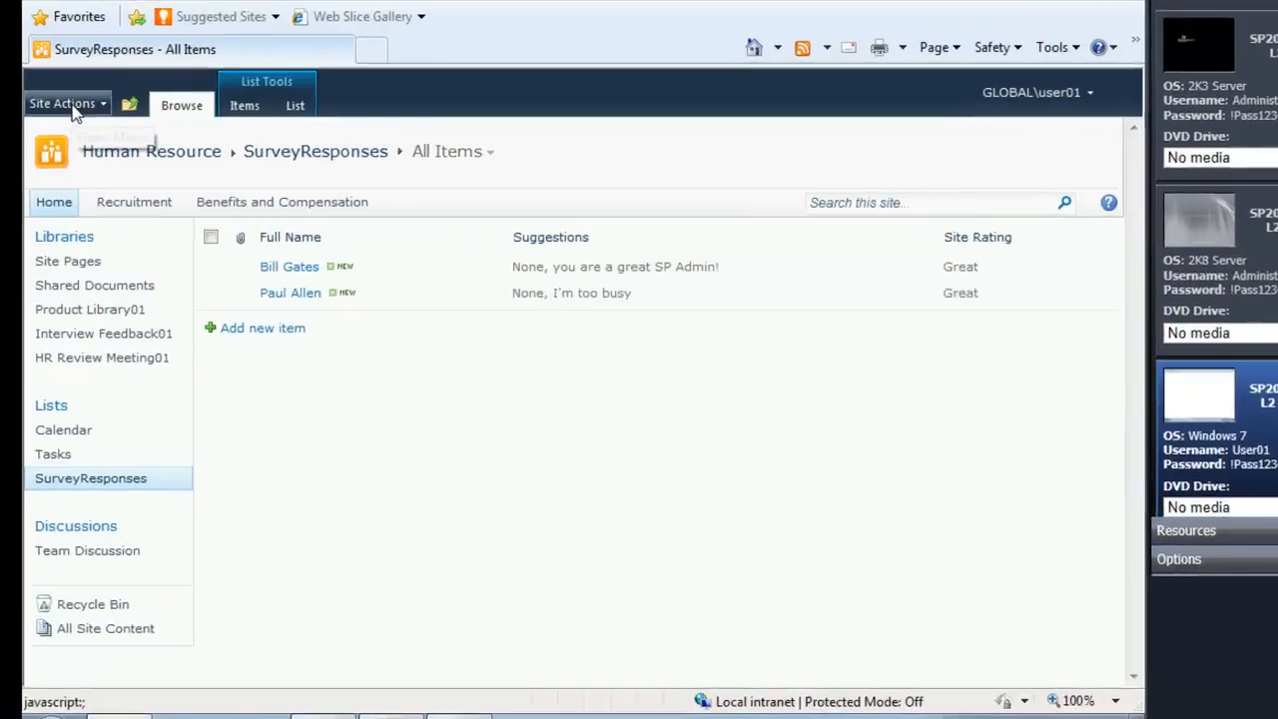
Step: Create a new page named ThankYou in the Human Resource site
left_click(72, 107)
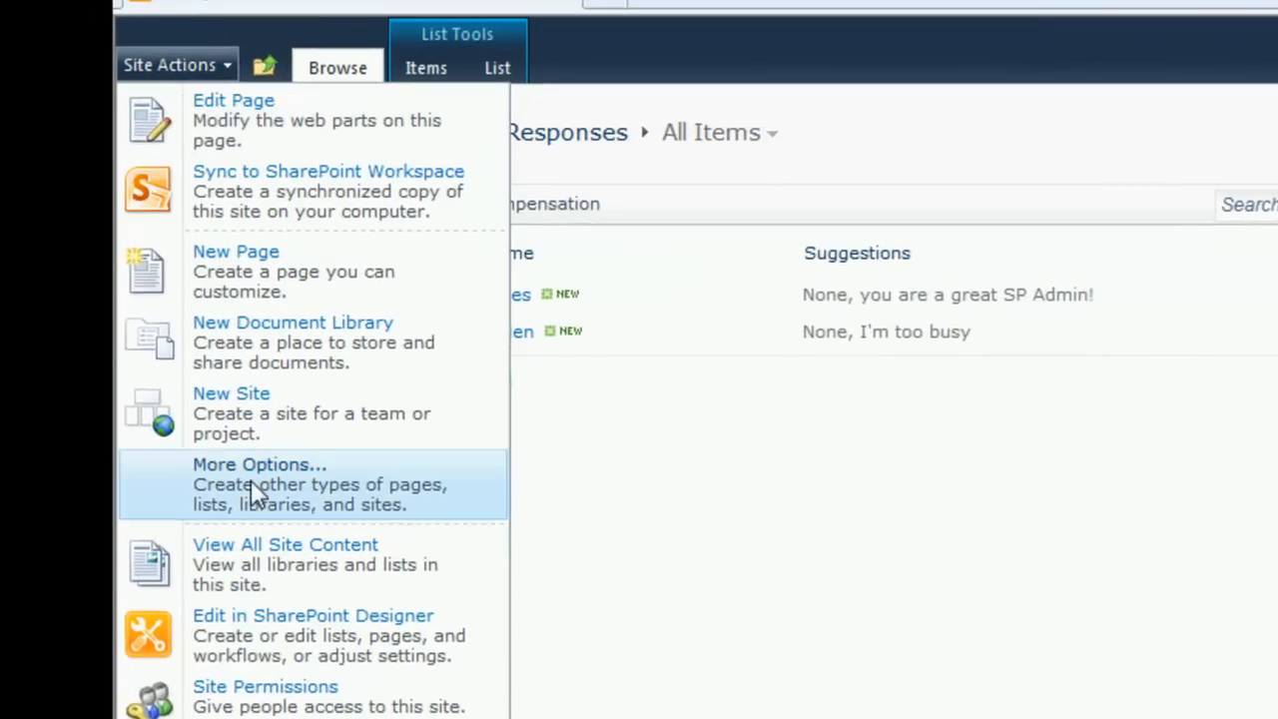
left_click(251, 481)
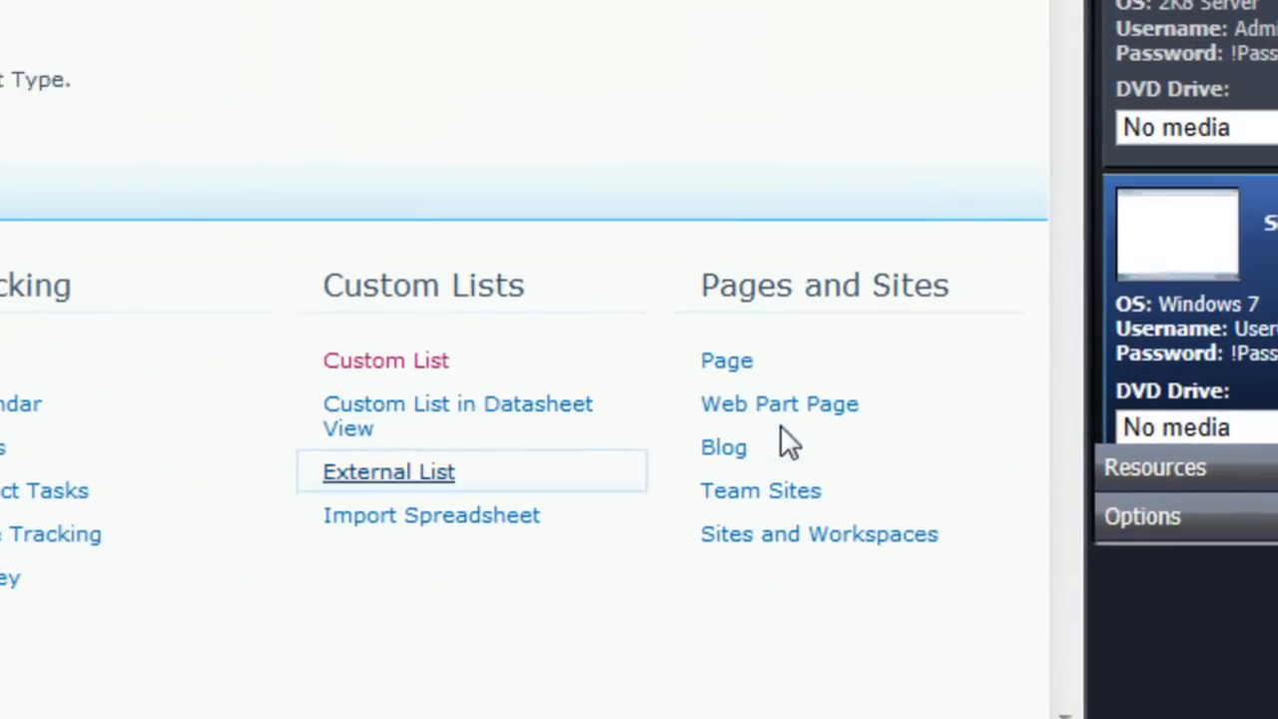
left_click(718, 365)
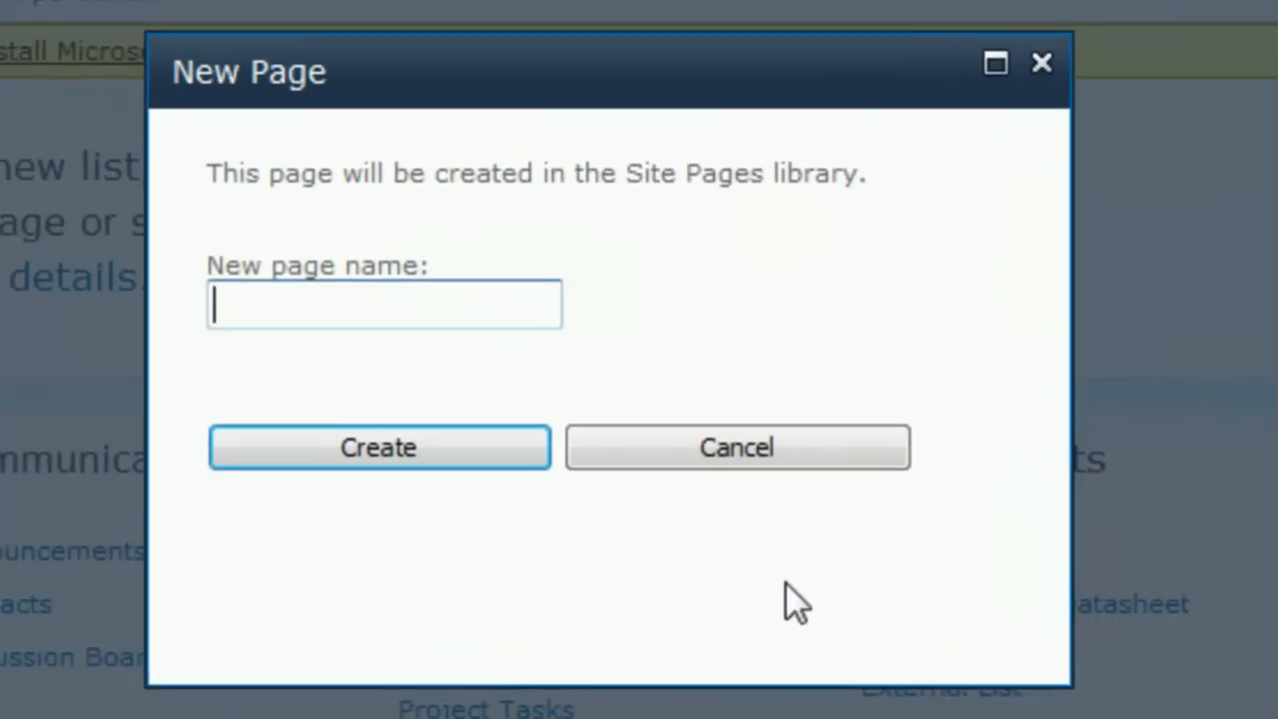
type("ThankYou")
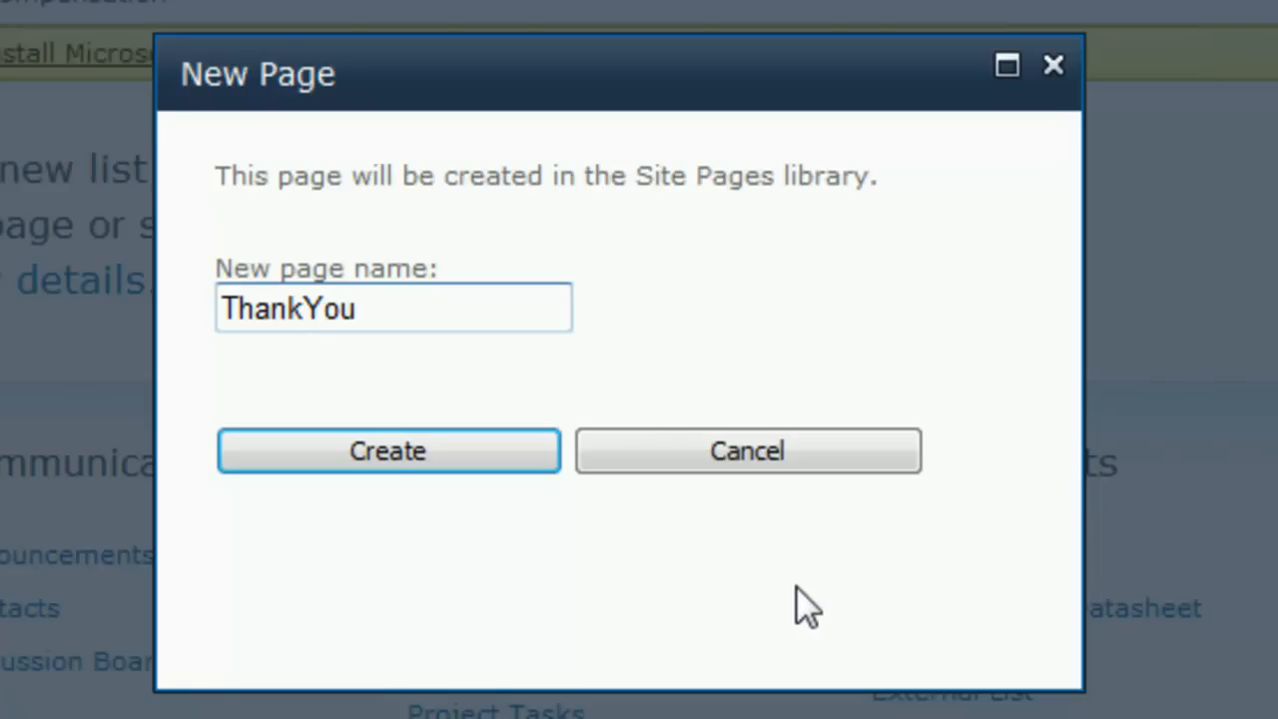
left_click(321, 451)
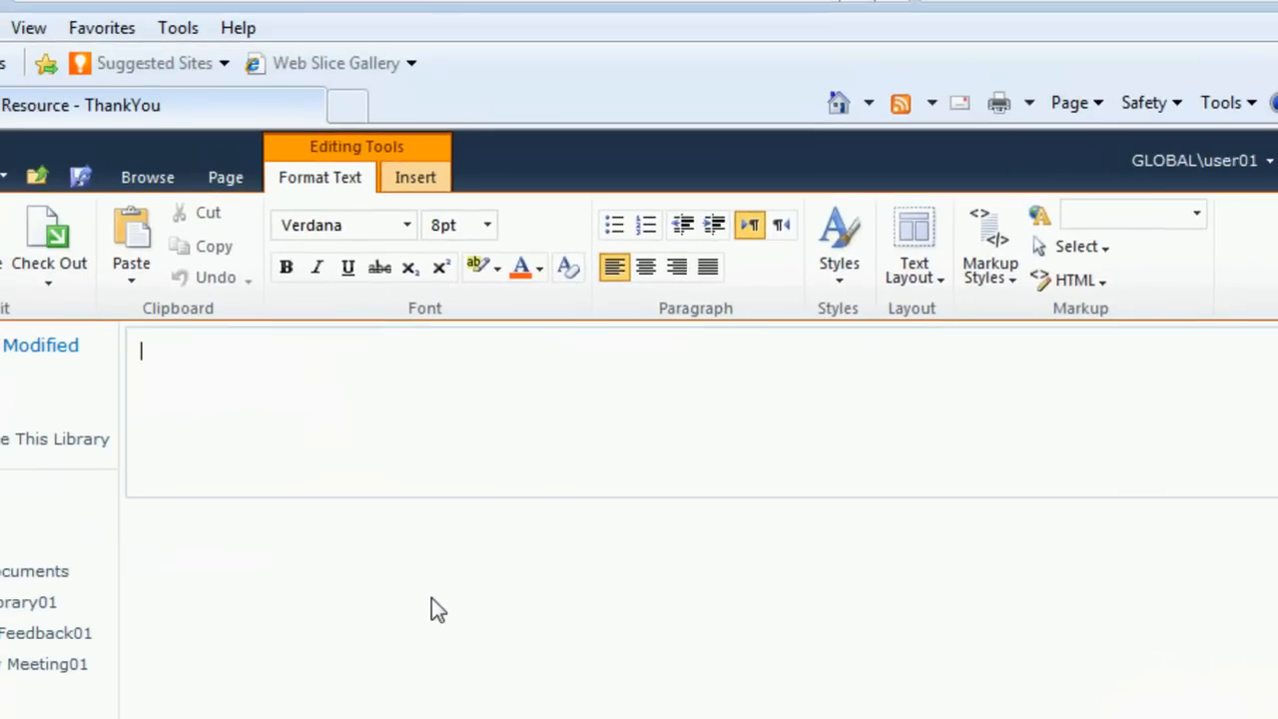
Step: Write "Thank you for taking this survey!" on the ThankYou page and start a new line beneath it
type("Thank you for taking ")
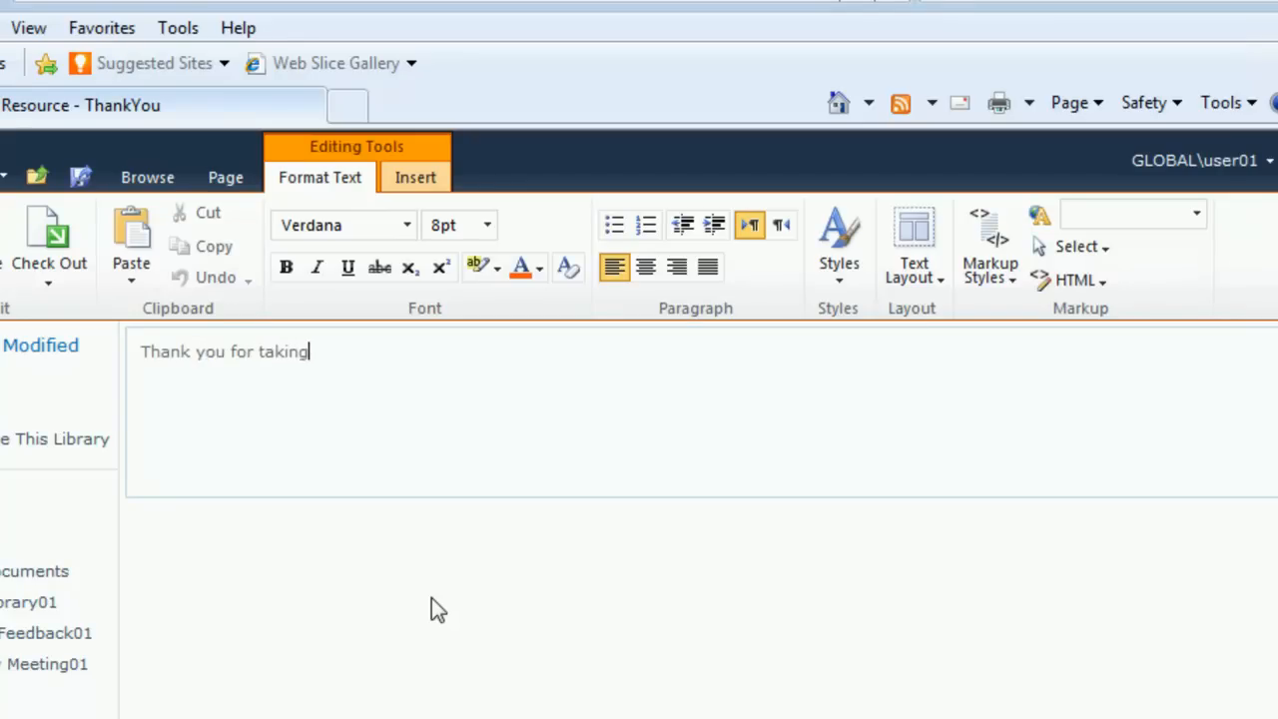
type("thihn")
type("ey!")
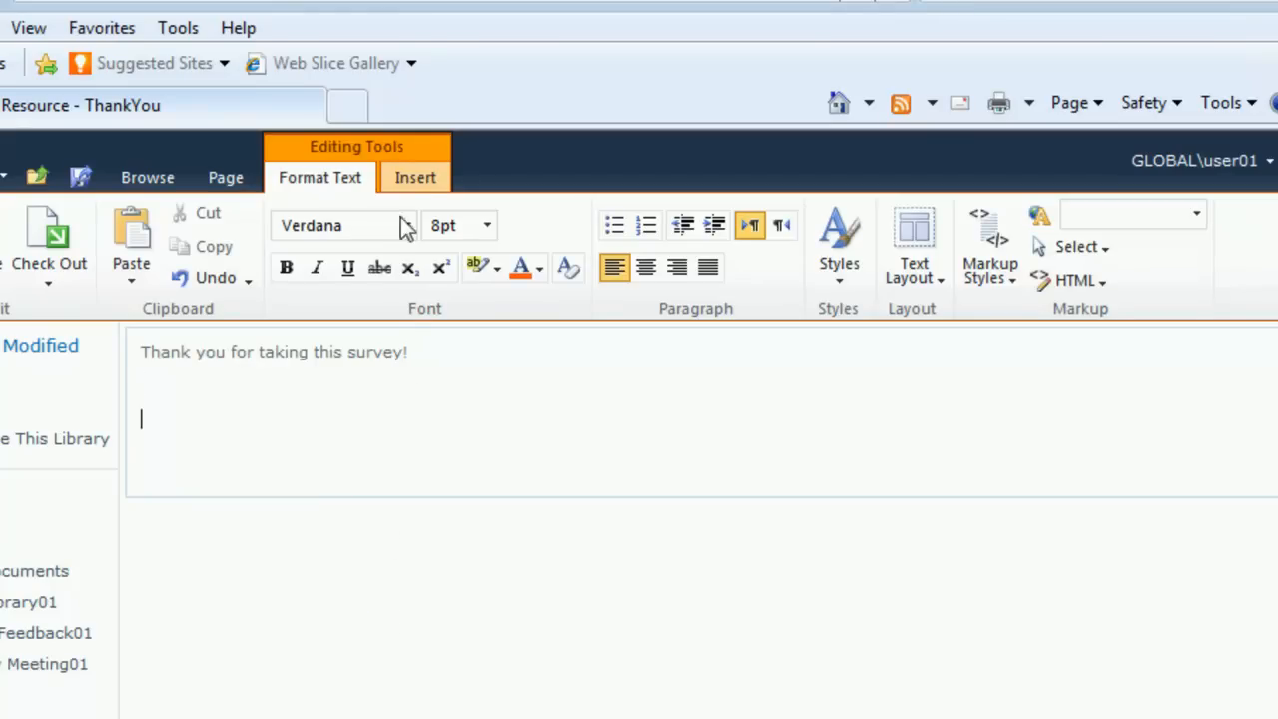
left_click(418, 182)
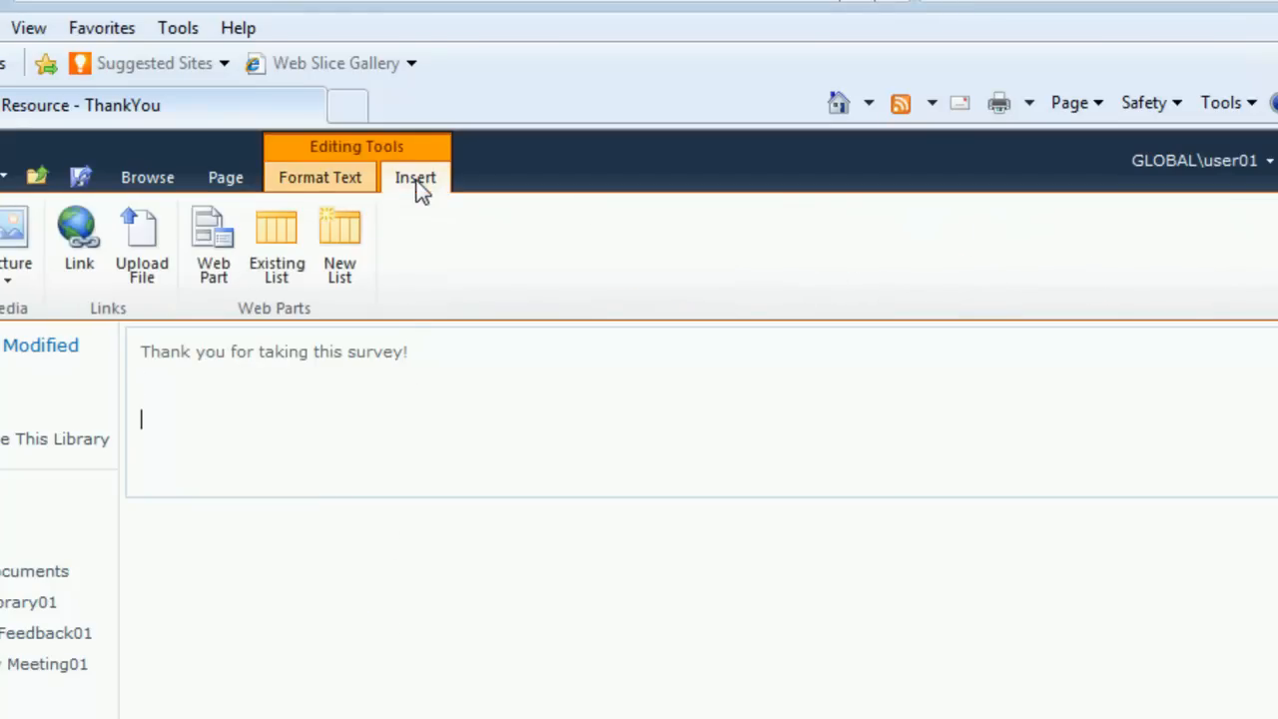
left_click(68, 250)
type("Home")
key("Tab")
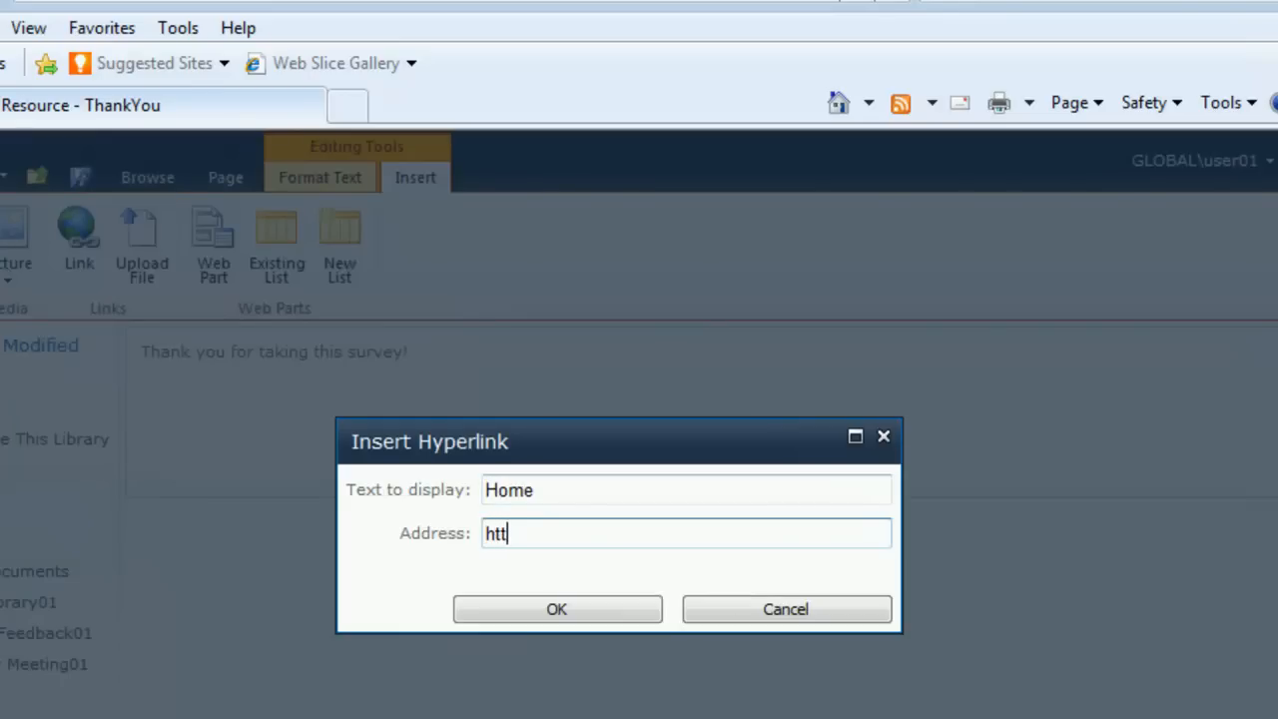
type("http://wss/sites/hr")
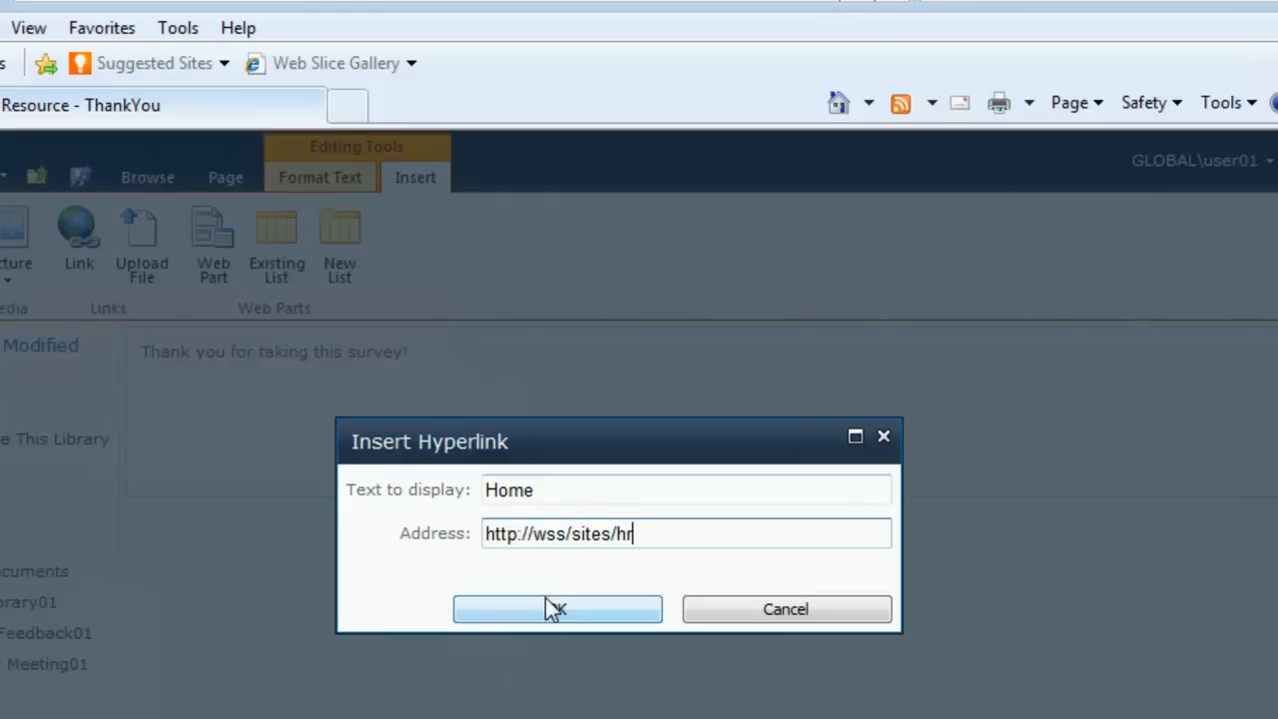
left_click(548, 609)
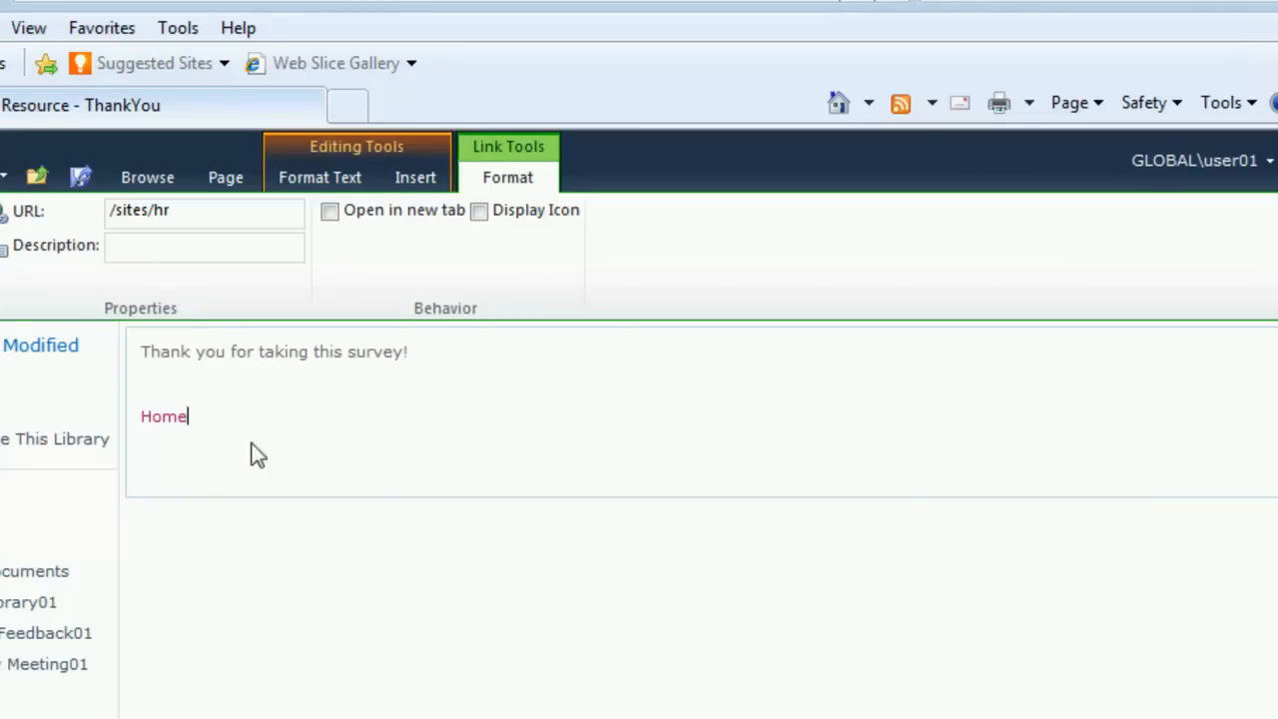
left_click(223, 177)
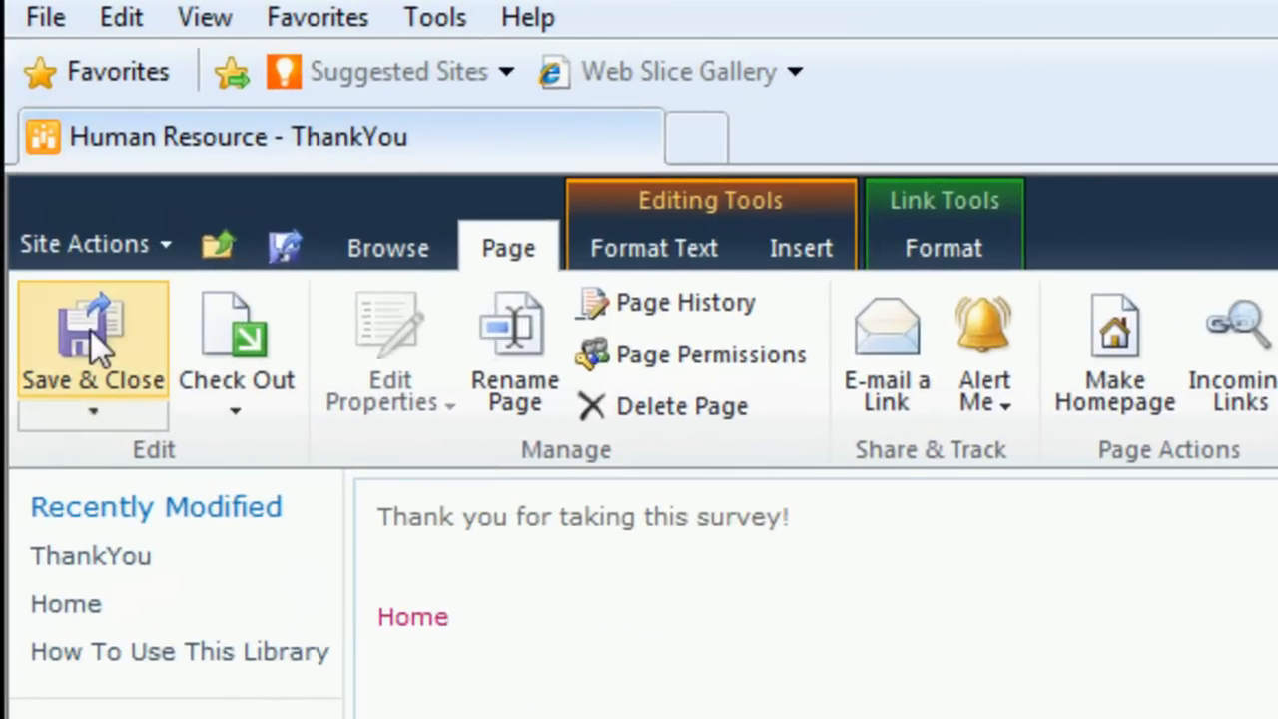
left_click(91, 331)
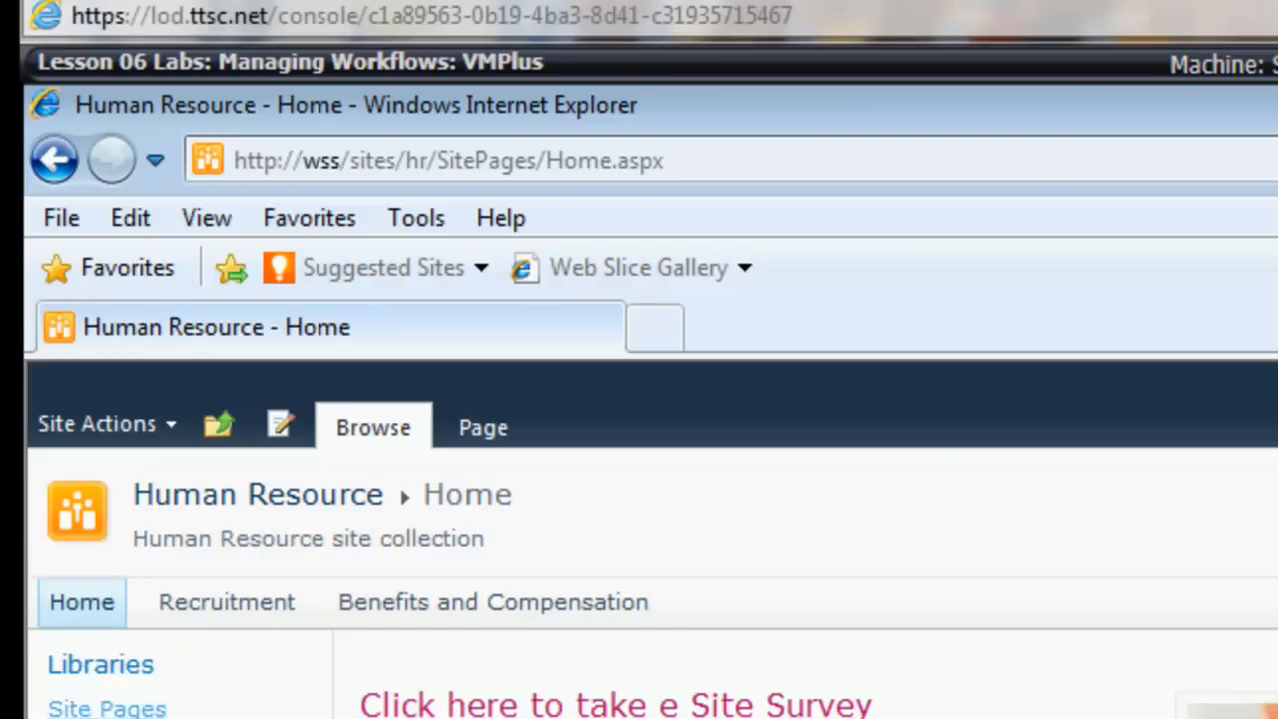
Step: Copy the ThankYou page's address and paste it over the Source value of the survey form address in Notepad
left_click(57, 160)
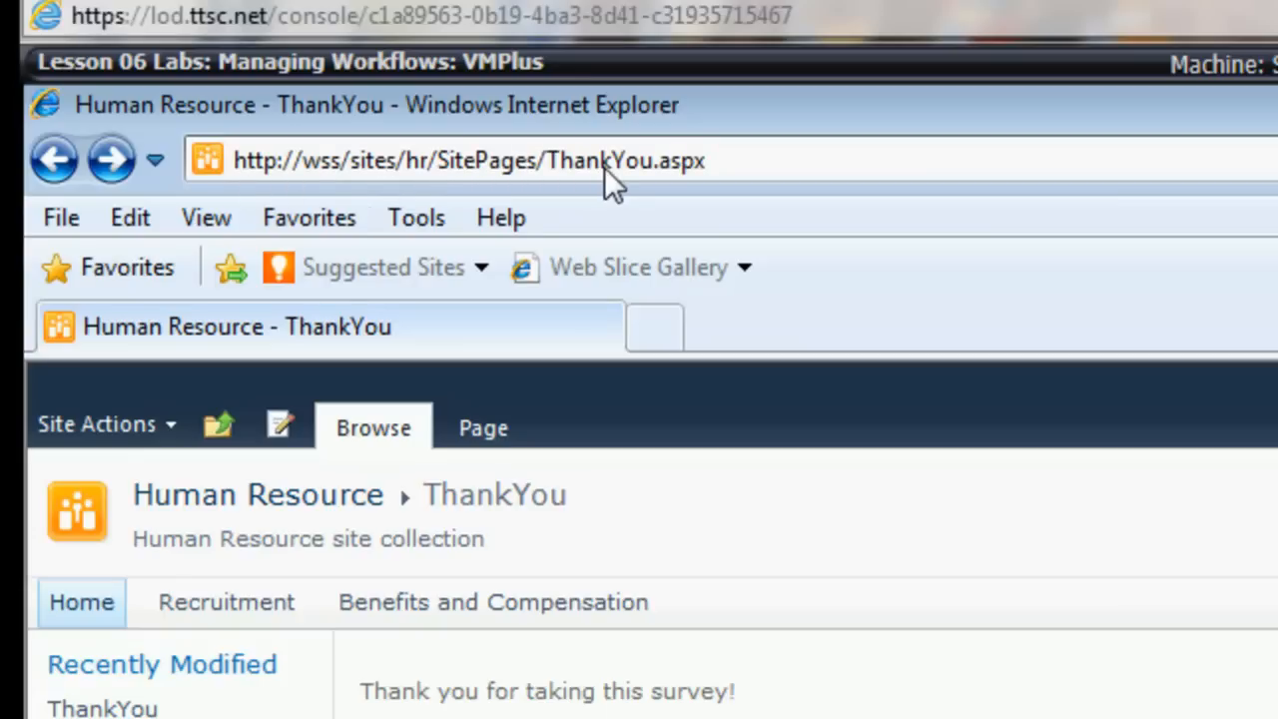
left_click(729, 166)
key("ctrl+c")
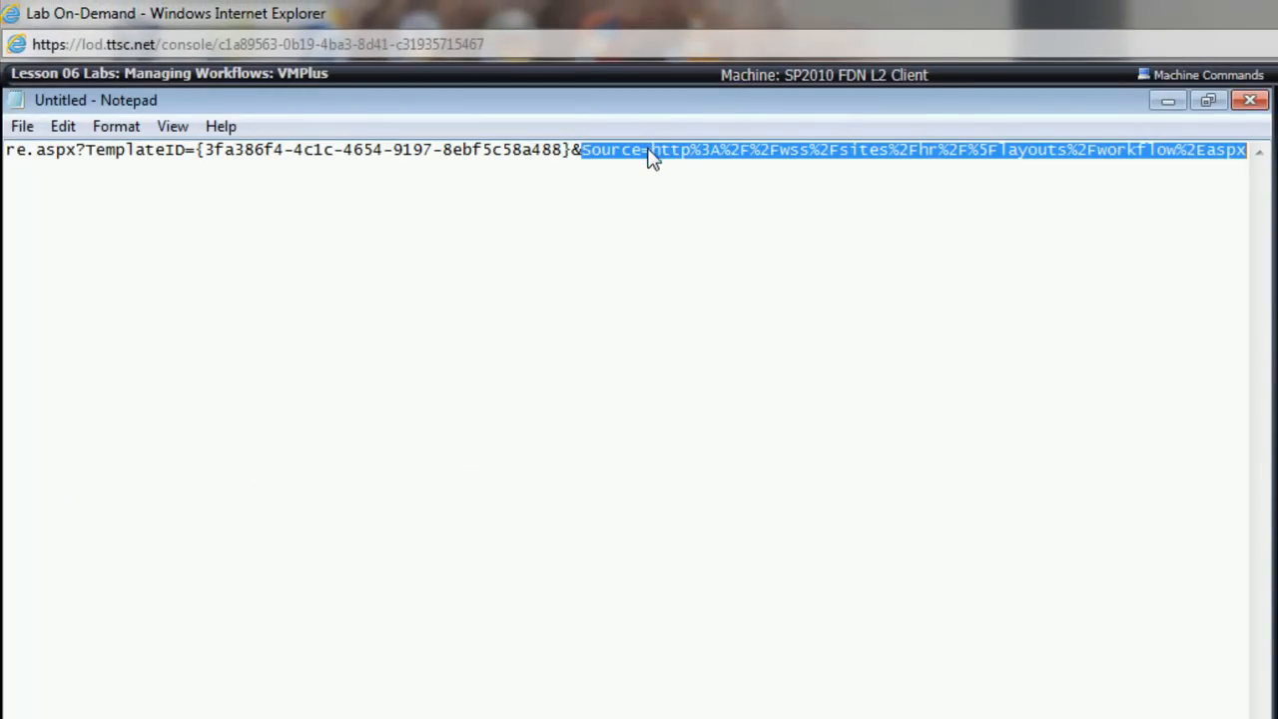
left_click_drag(652, 157, 1266, 186)
key("ctrl+v")
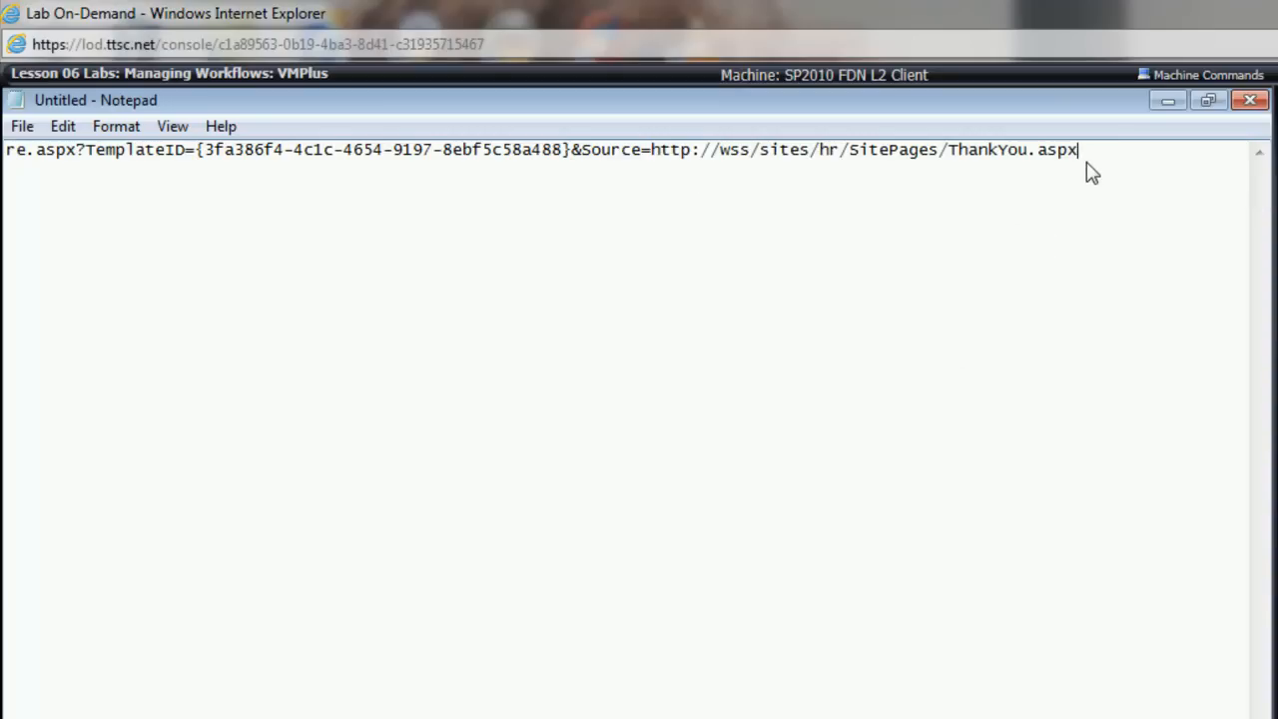
Step: Copy the complete edited survey form address from Notepad and return to the browser
left_click_drag(1089, 152, 5, 161)
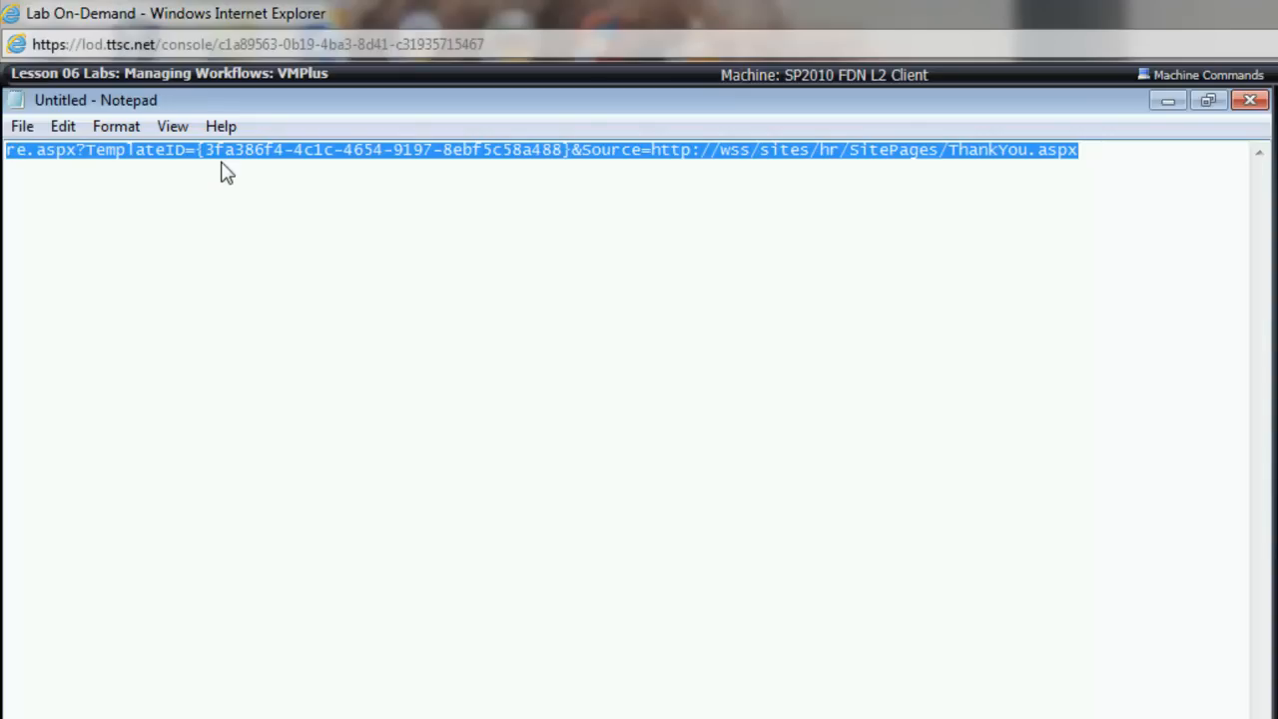
left_click(410, 311)
key("ctrl+a")
scroll(627, 430, "left", 10)
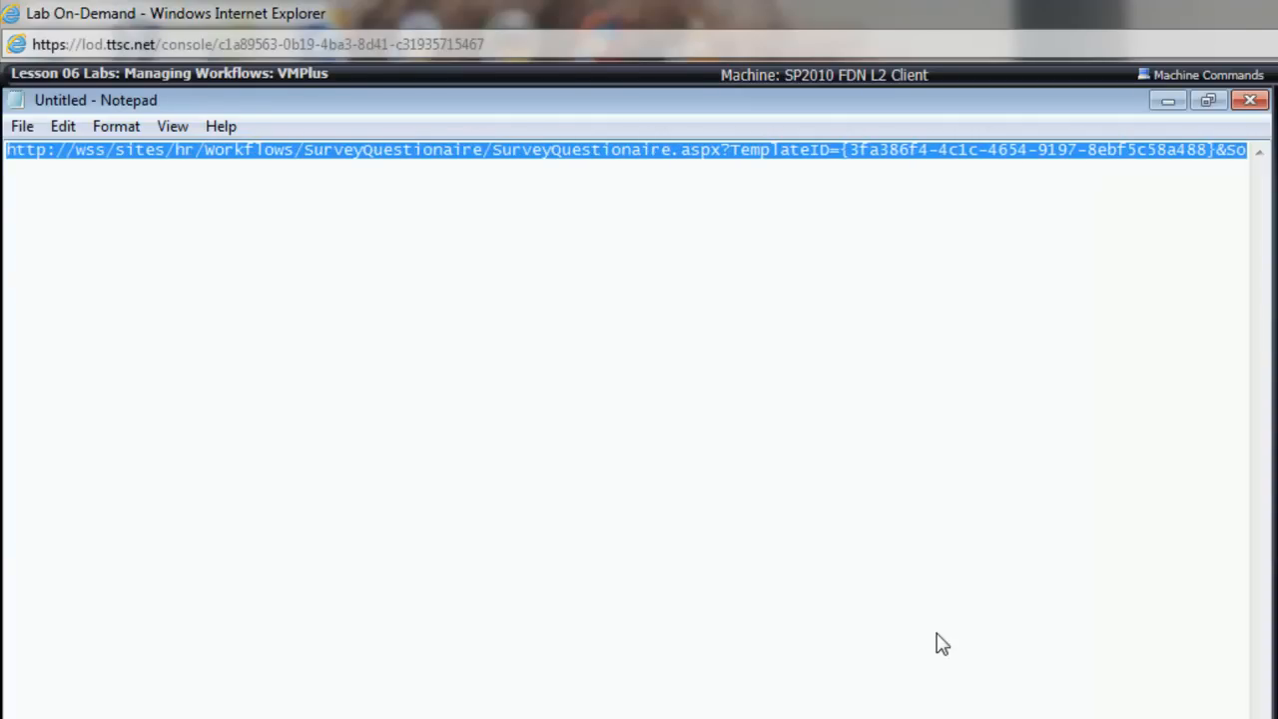
left_click(1169, 100)
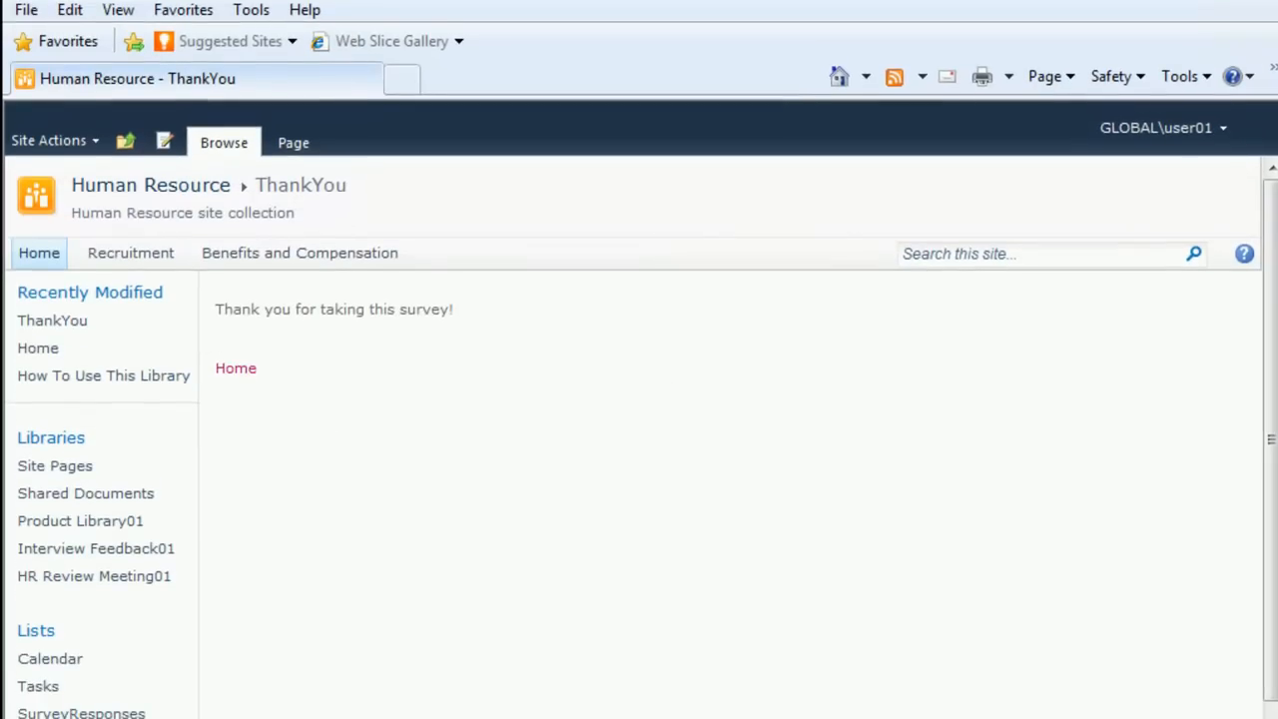
Step: Open the Human Resource home page for editing and delete the "Click here to take e Site Survey" link
left_click(28, 257)
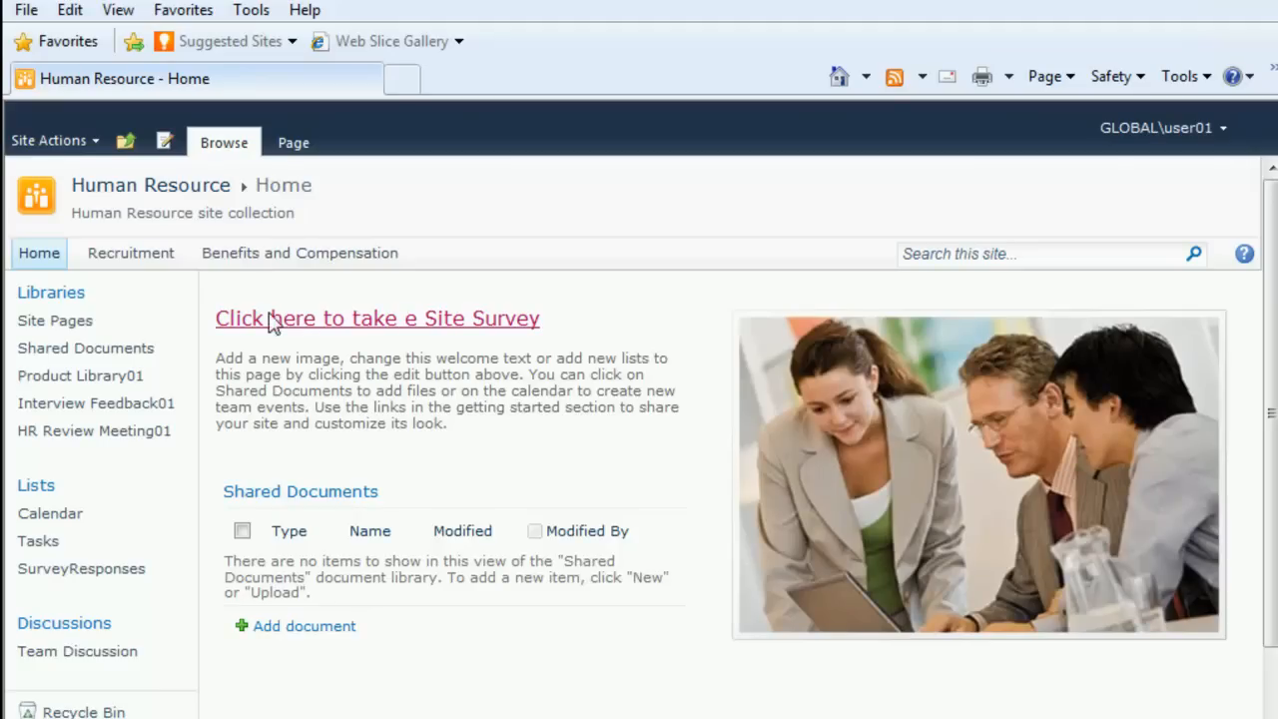
left_click(296, 142)
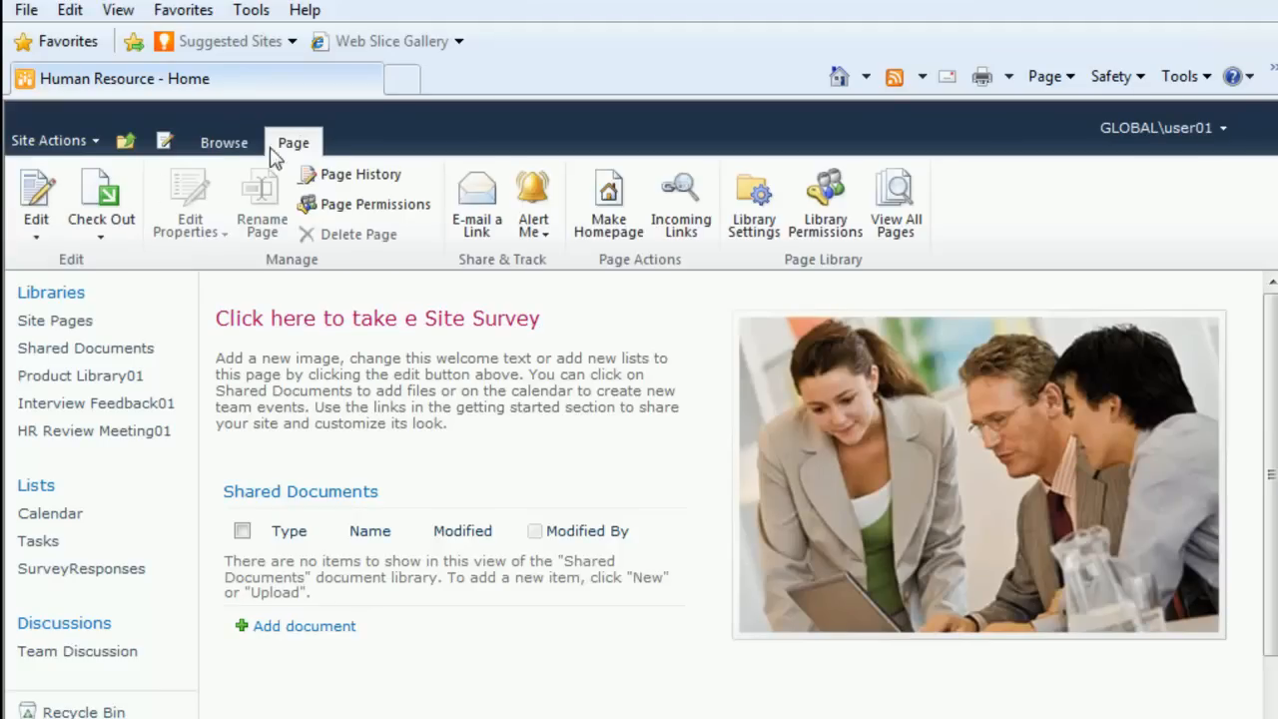
left_click(35, 195)
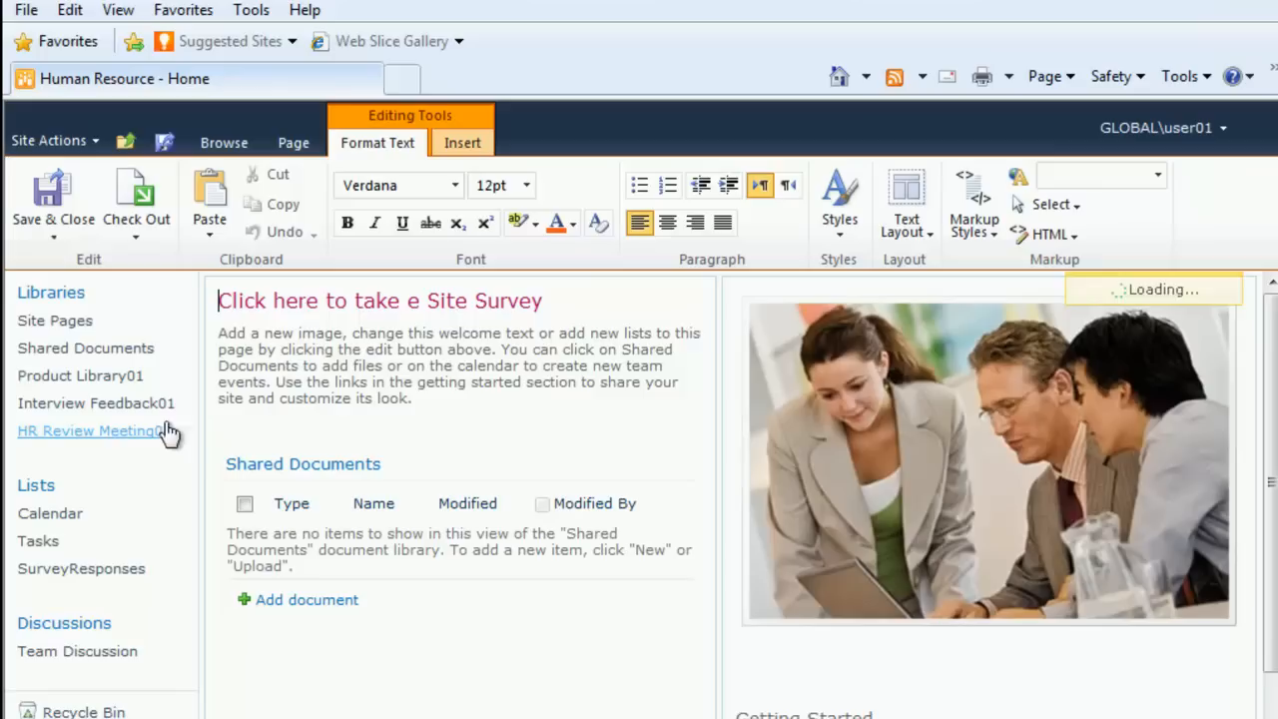
left_click_drag(524, 307, 210, 314)
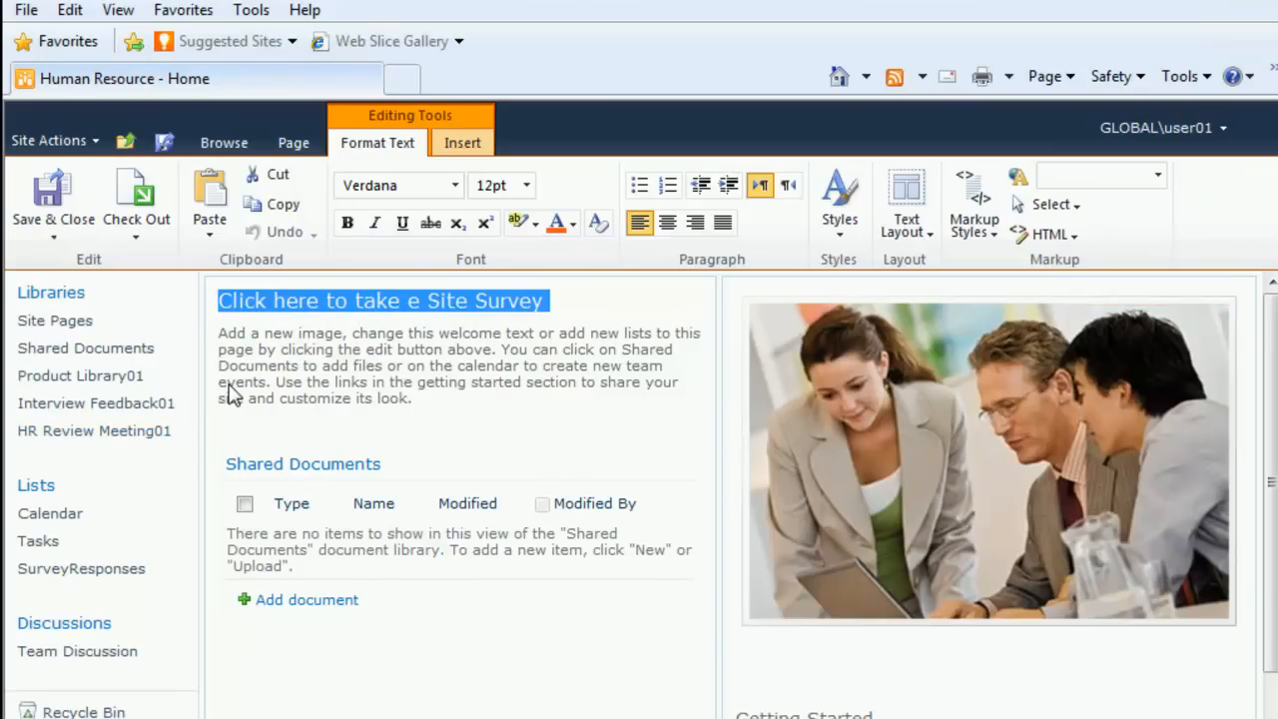
key("Delete")
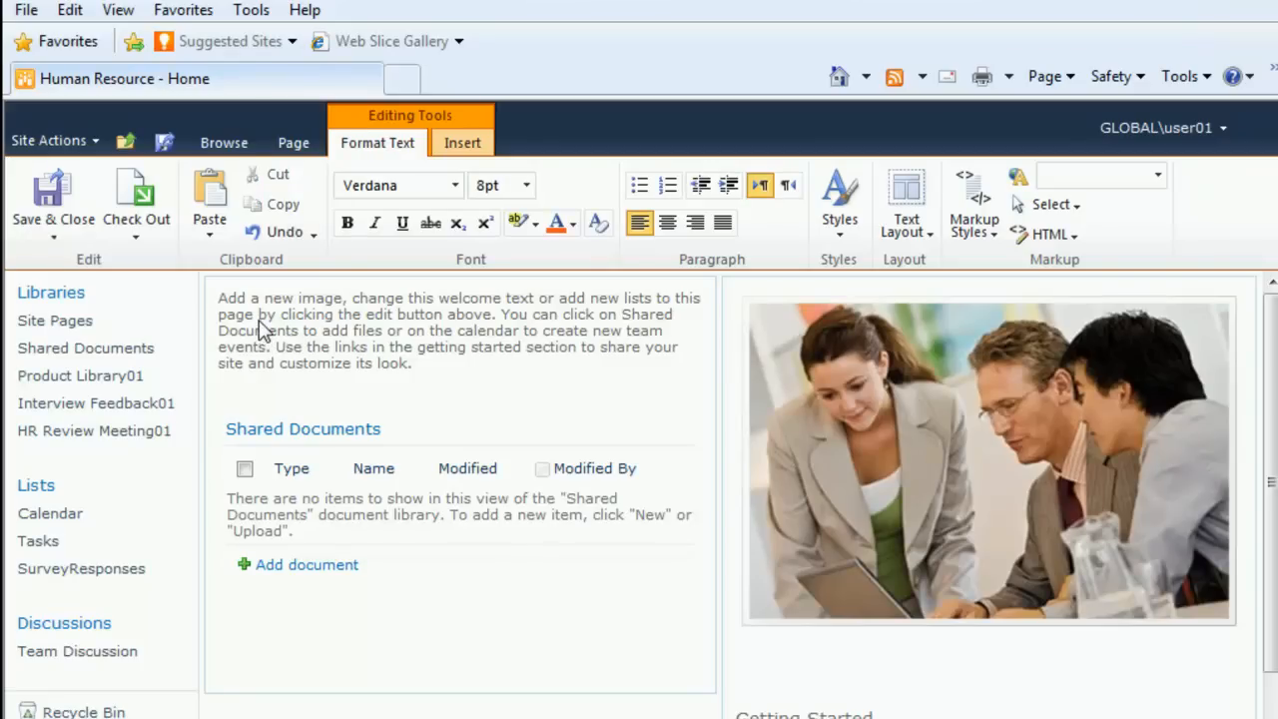
Step: Add blank lines above the welcome text on the home page and place the insertion point on the first one
key("Return")
key("Return")
left_click(246, 296)
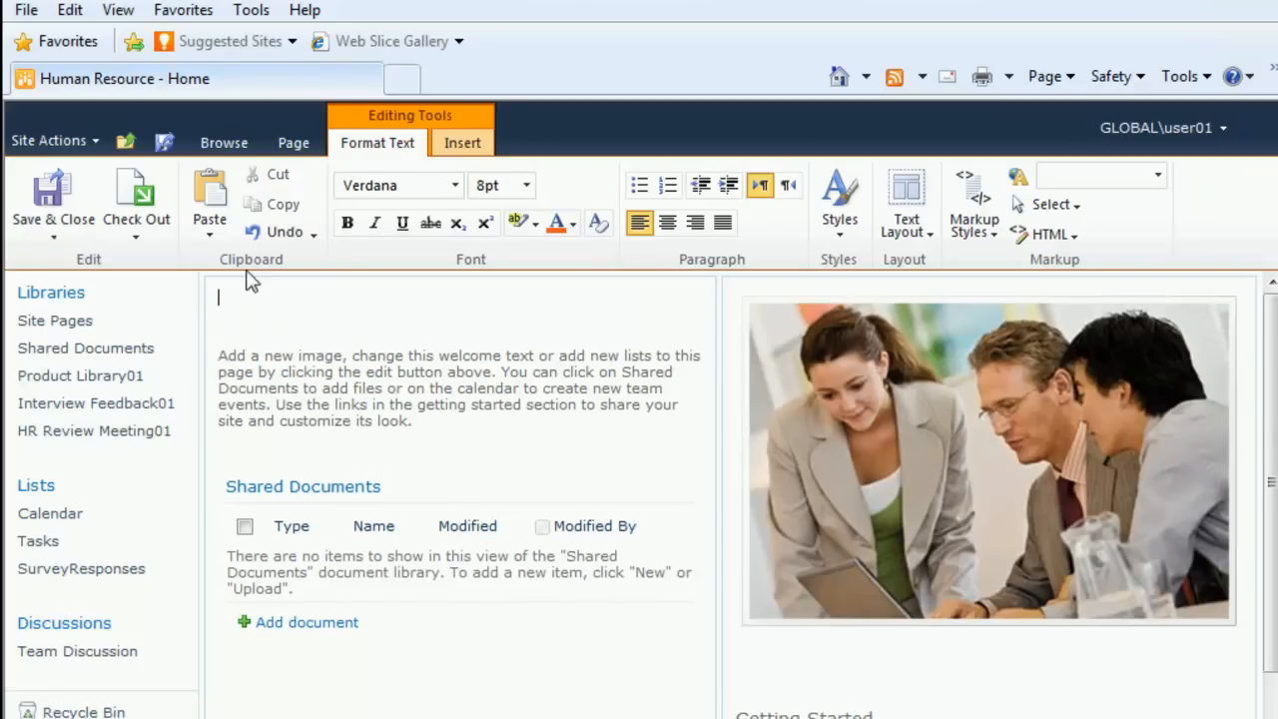
Step: Insert a hyperlink above the welcome text, displaying "Click here to take a Site Survery" and using the copied survey form address
left_click(454, 144)
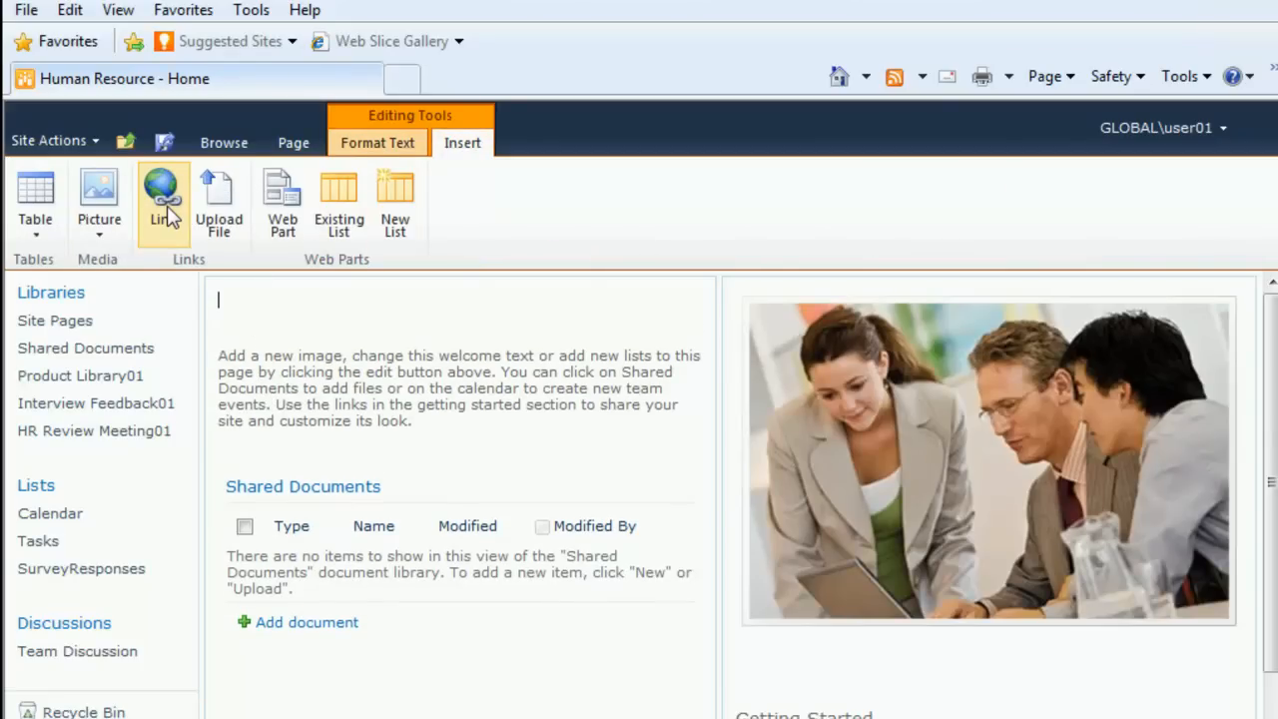
left_click(163, 192)
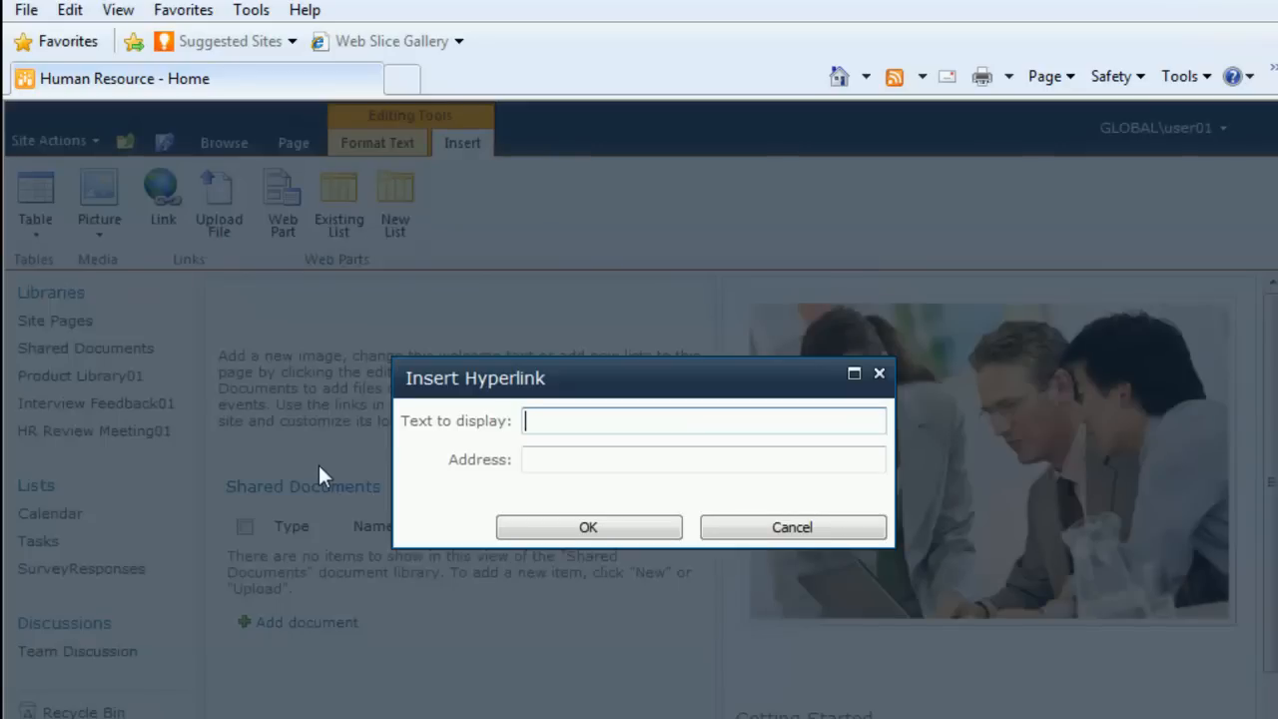
type("Click here to ako")
key("BackSpace")
key("BackSpace")
key("BackSpace")
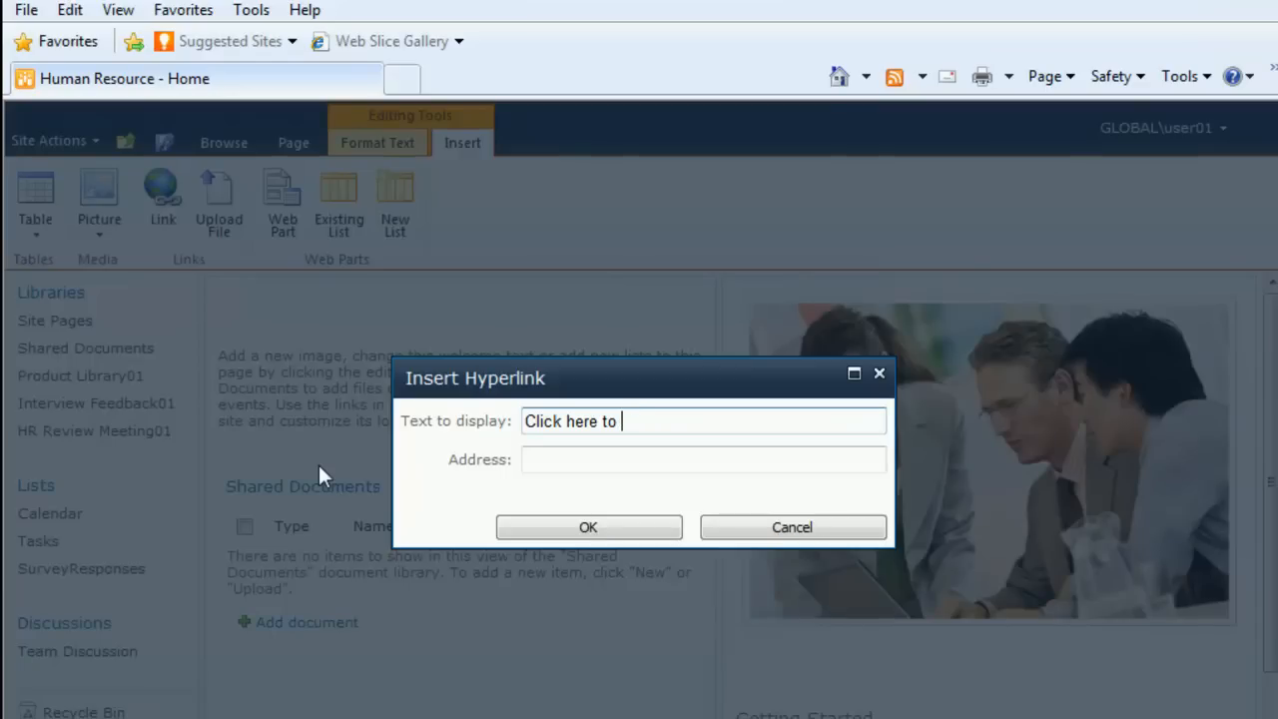
type("take a site Survery")
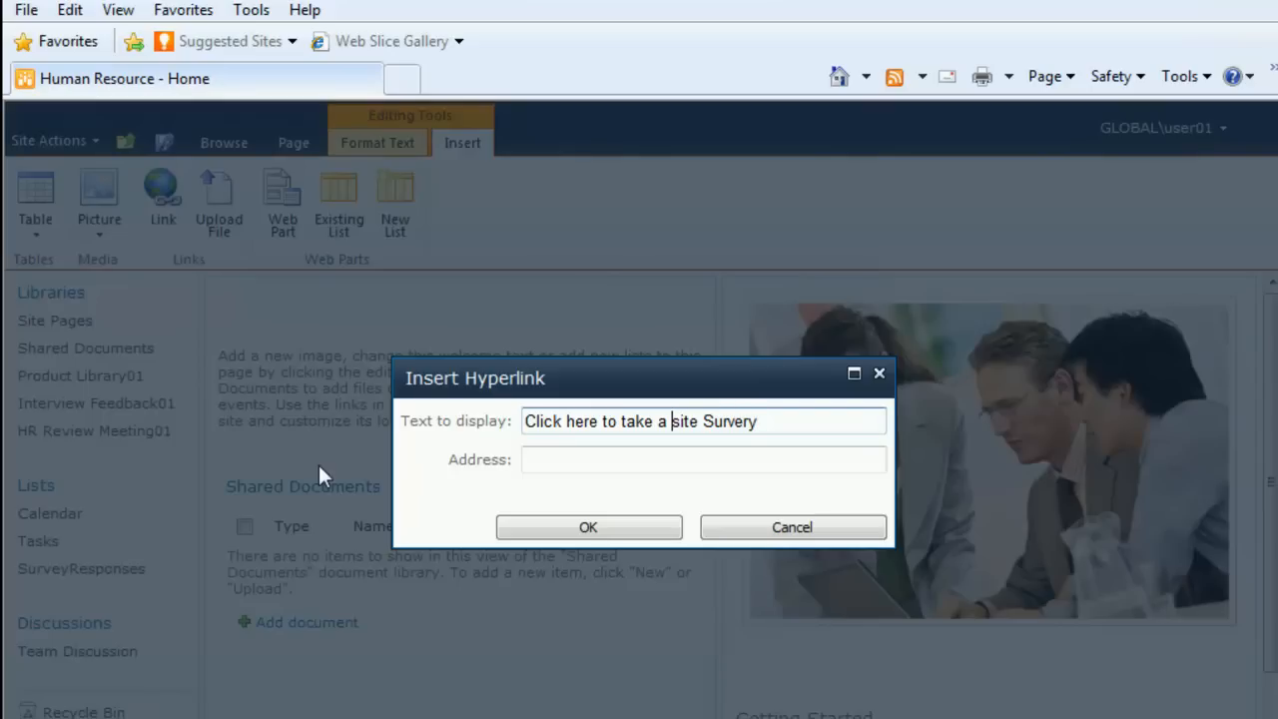
key("BackSpace")
type("S")
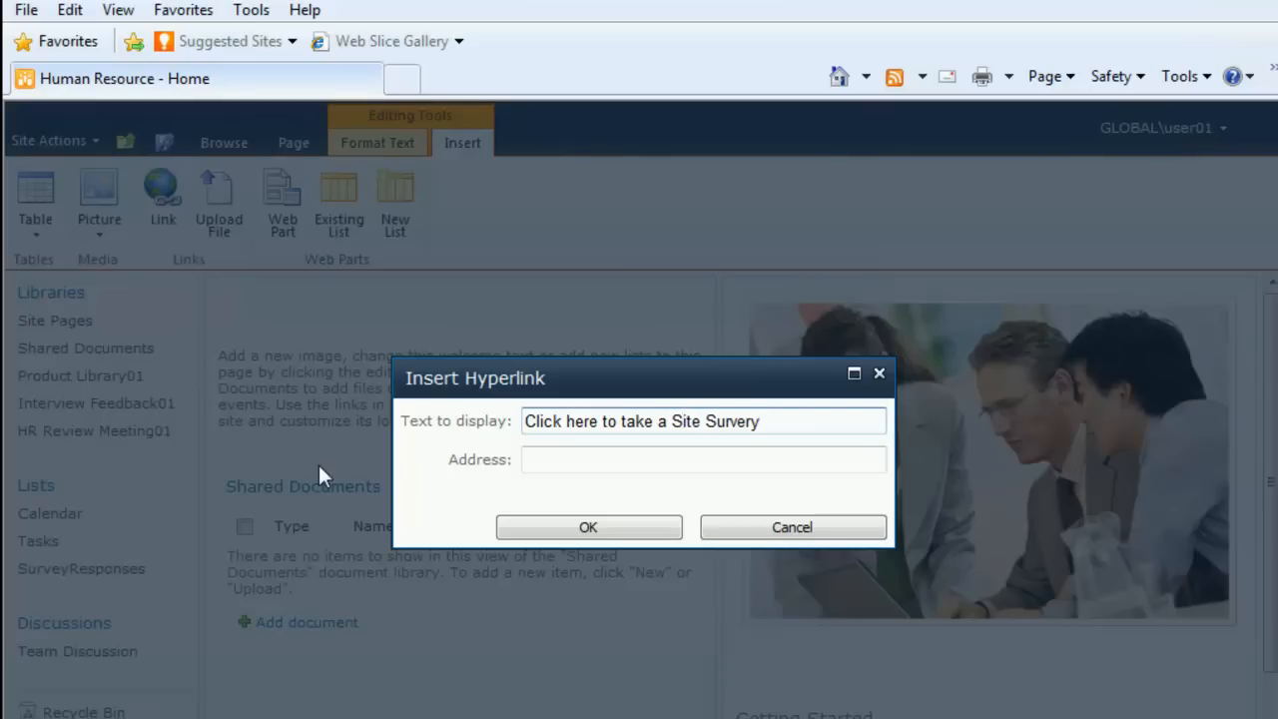
left_click(576, 465)
key("ctrl+v")
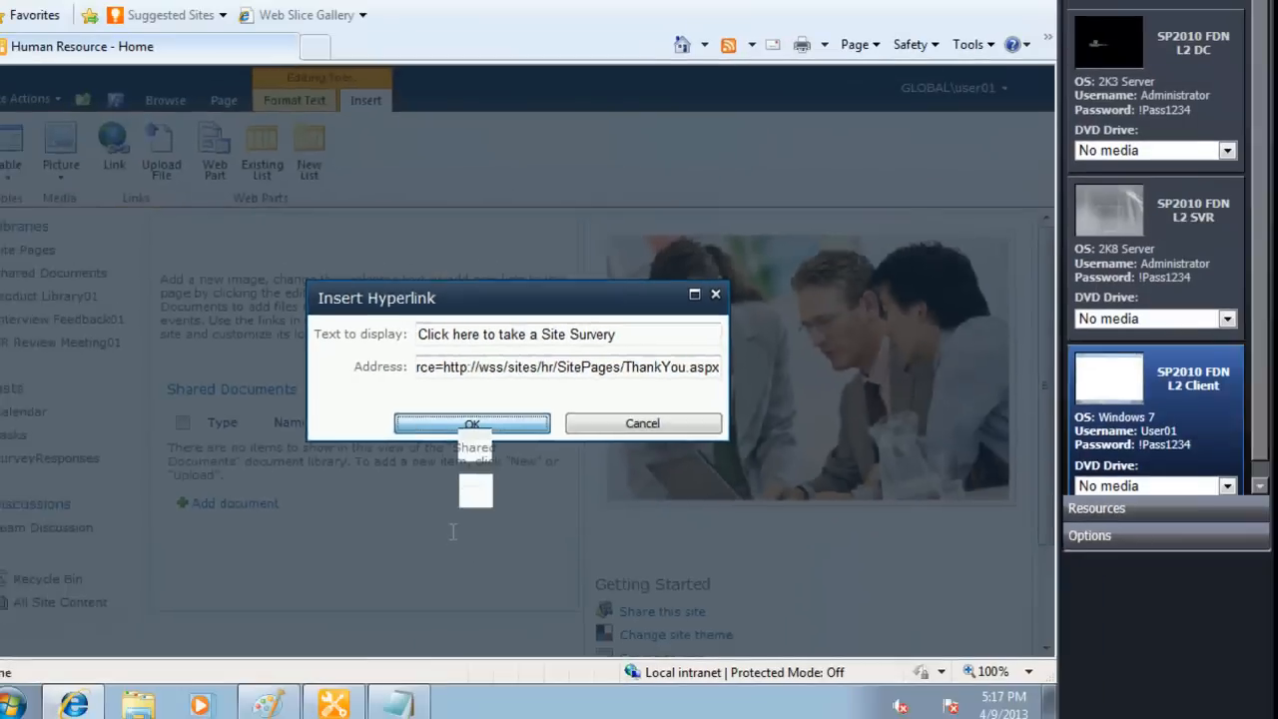
left_click(499, 511)
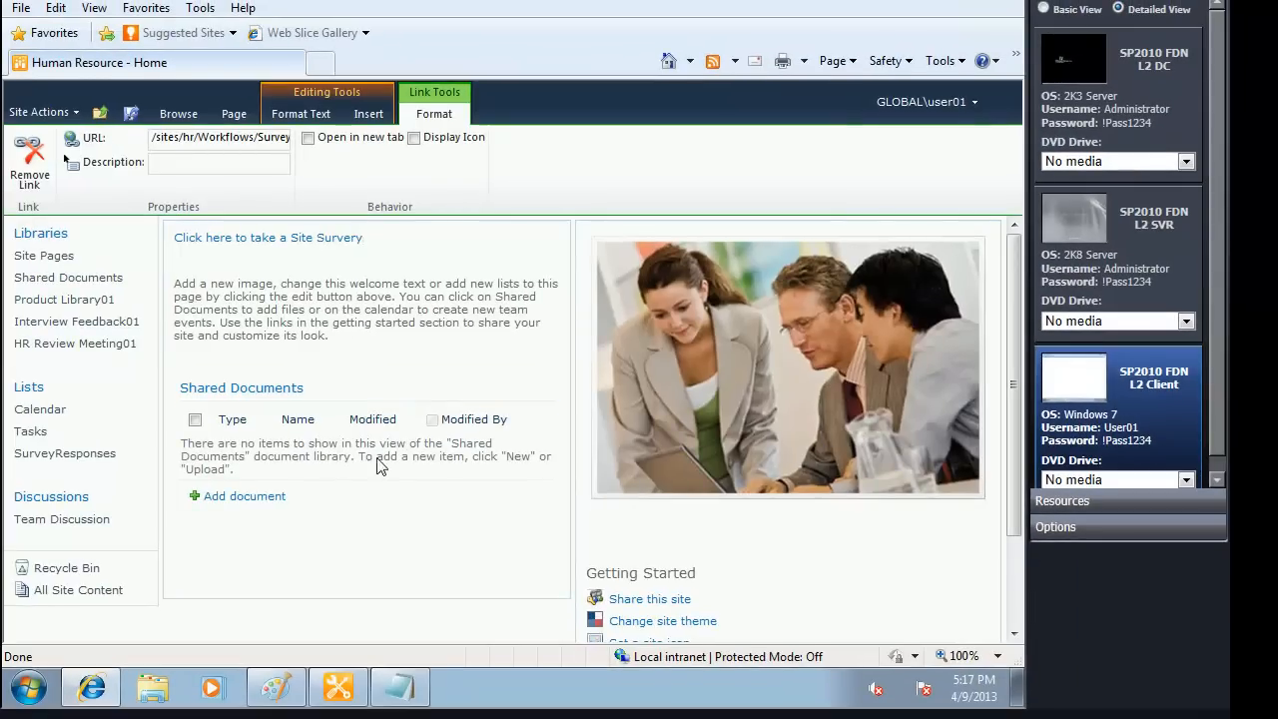
Step: Format the survey link text as 12 pt underlined, and save and close the home page
left_click_drag(366, 239, 174, 242)
left_click(303, 114)
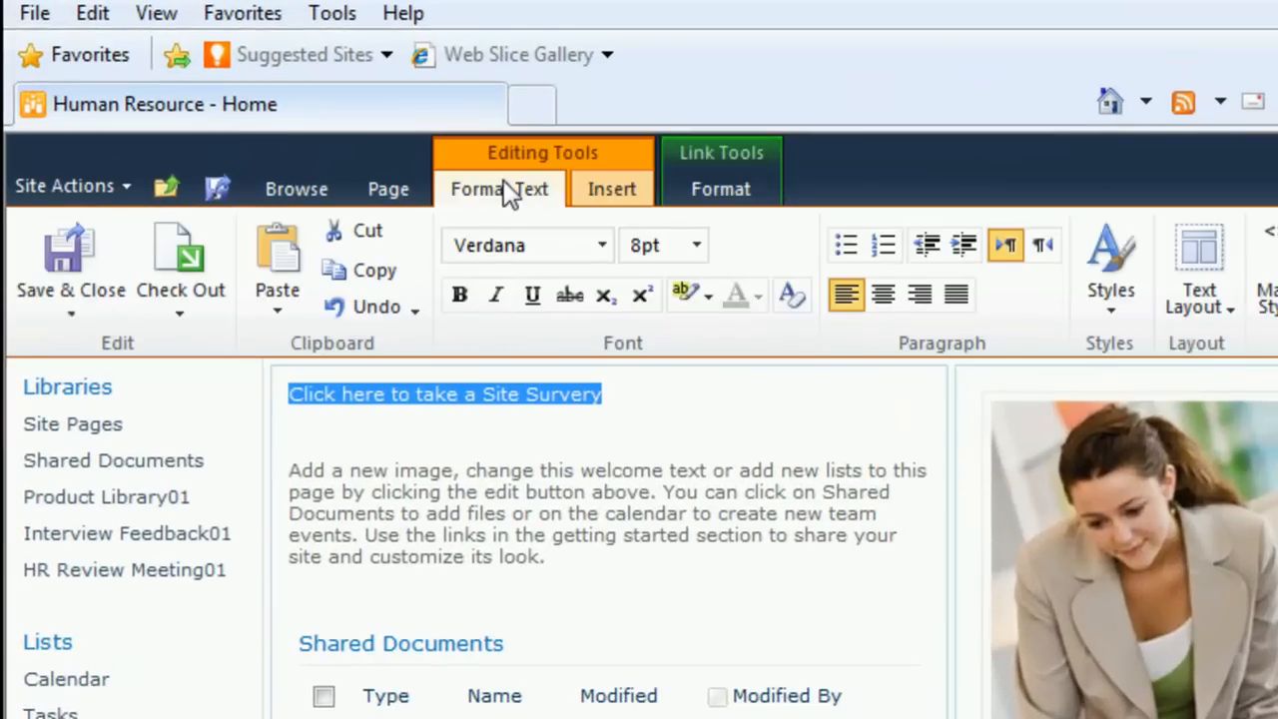
left_click(695, 246)
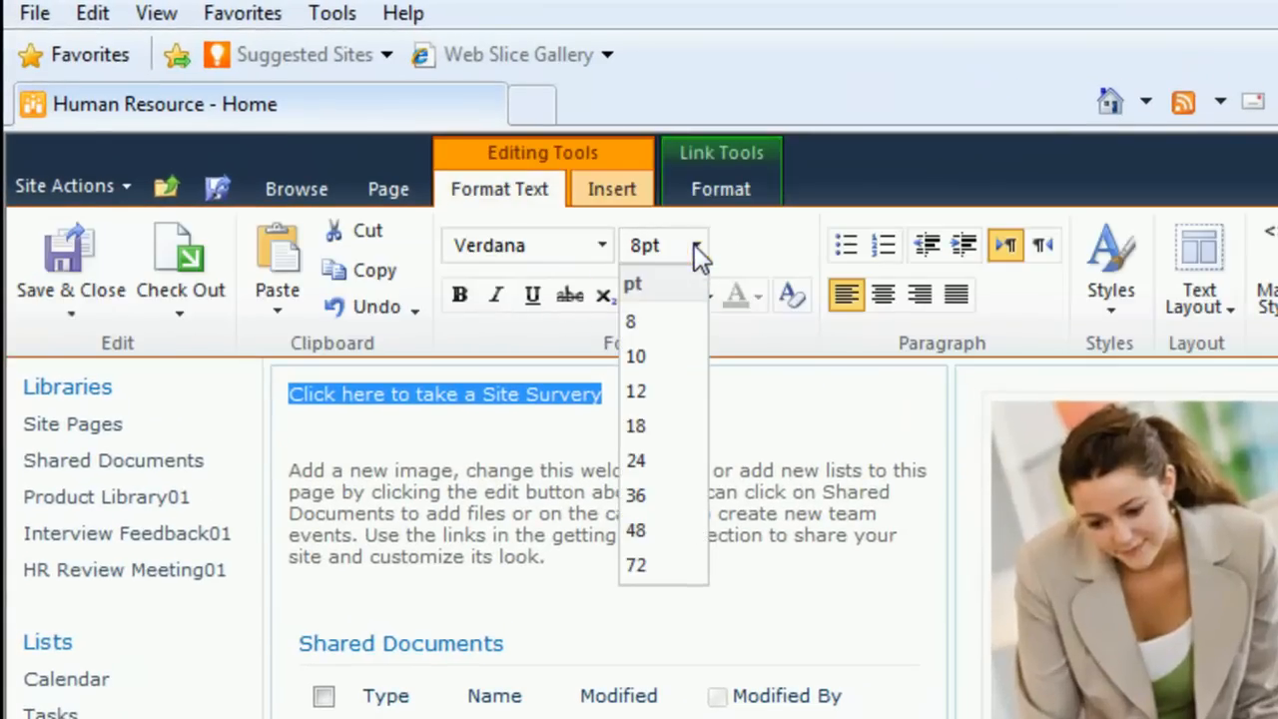
left_click(651, 396)
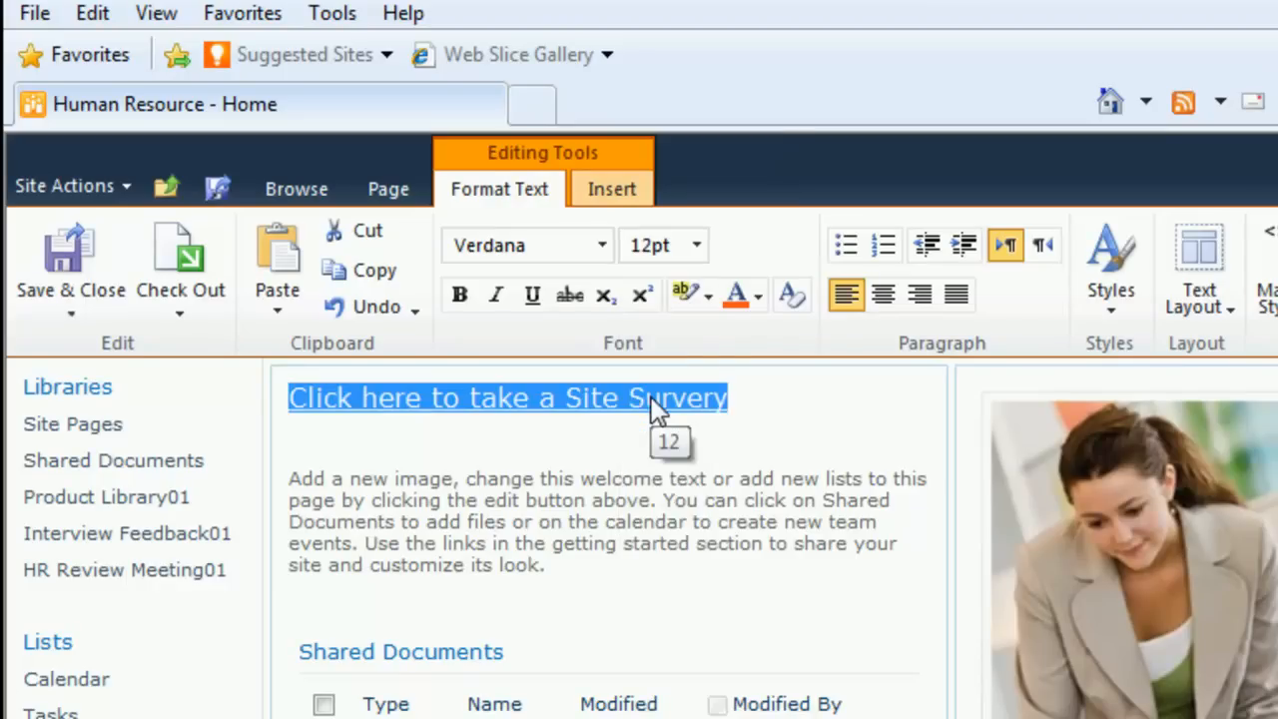
left_click(532, 296)
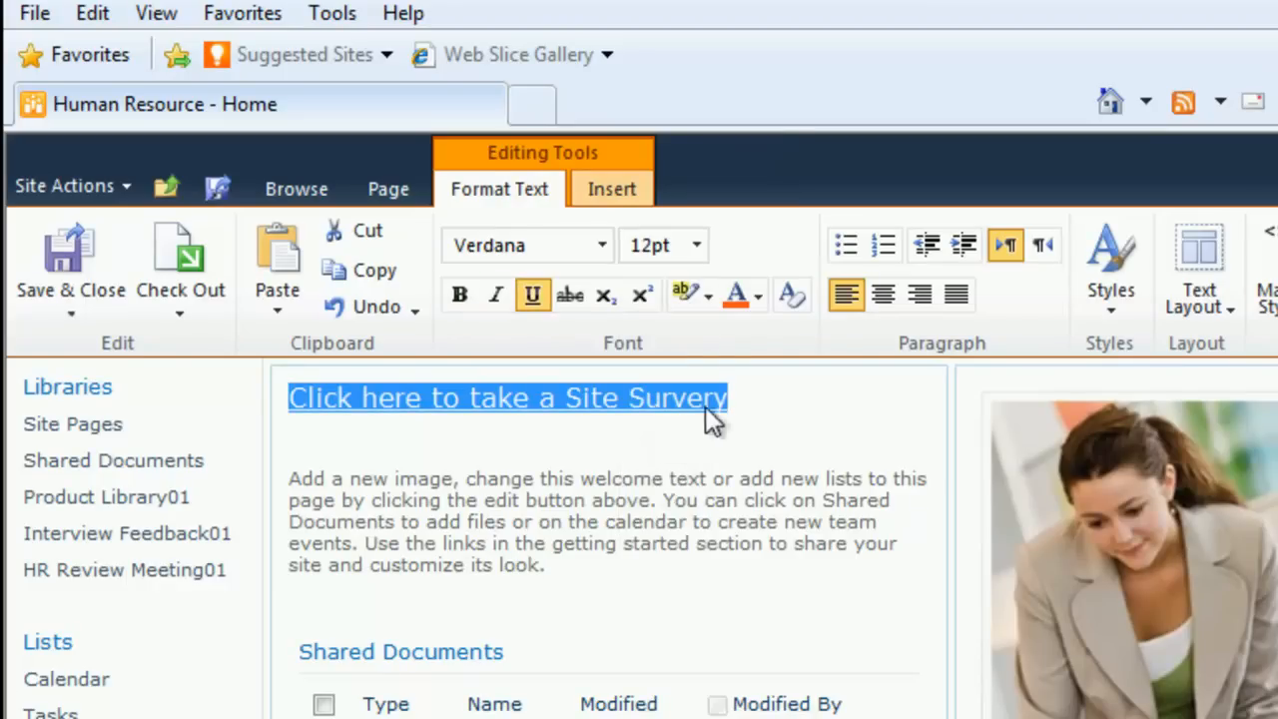
key("Right")
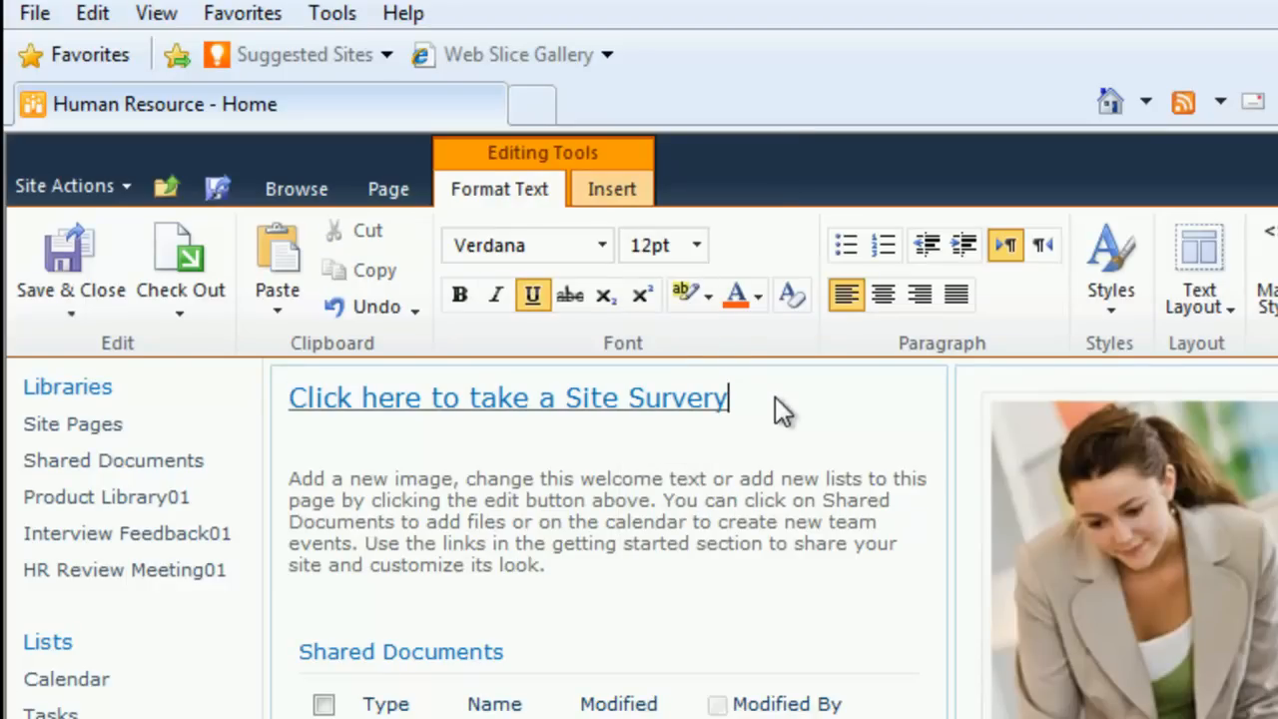
left_click(57, 258)
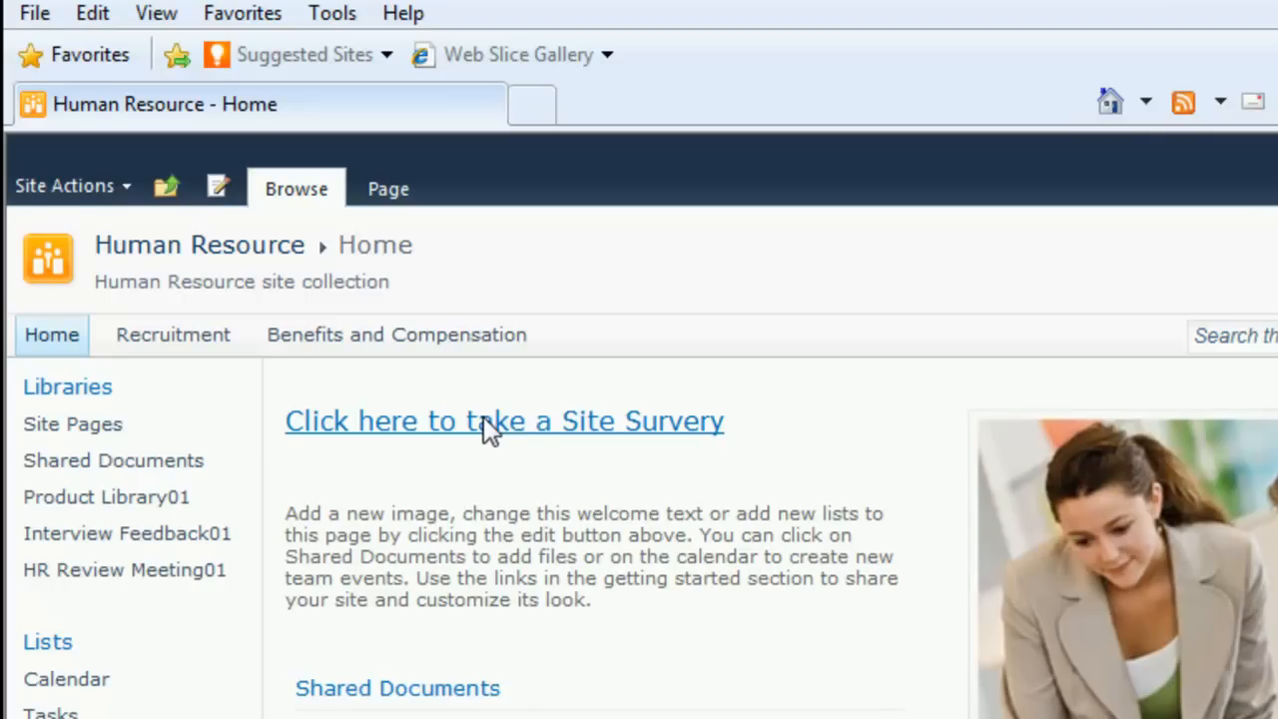
Step: Open the survey through the home page link and submit it with employee name Steve Jobs and the suggestion "I'm envious ofthis product..."
left_click(431, 421)
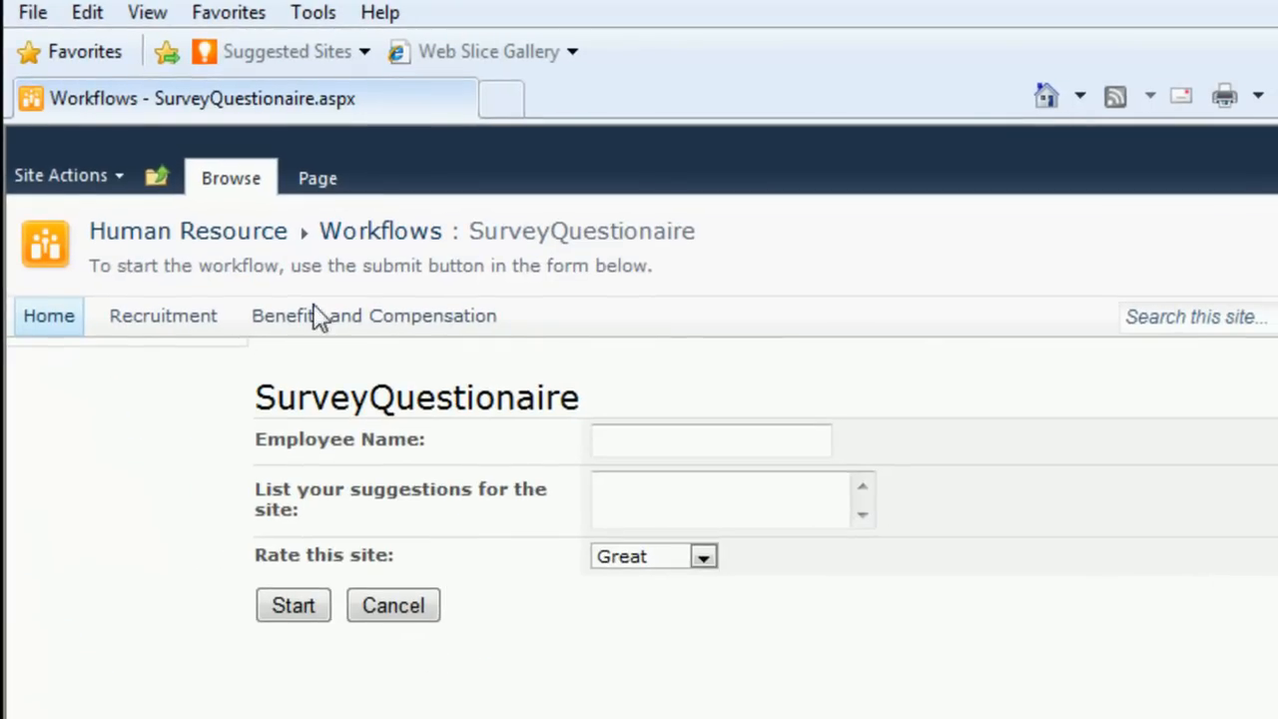
left_click(717, 440)
type("Steve ")
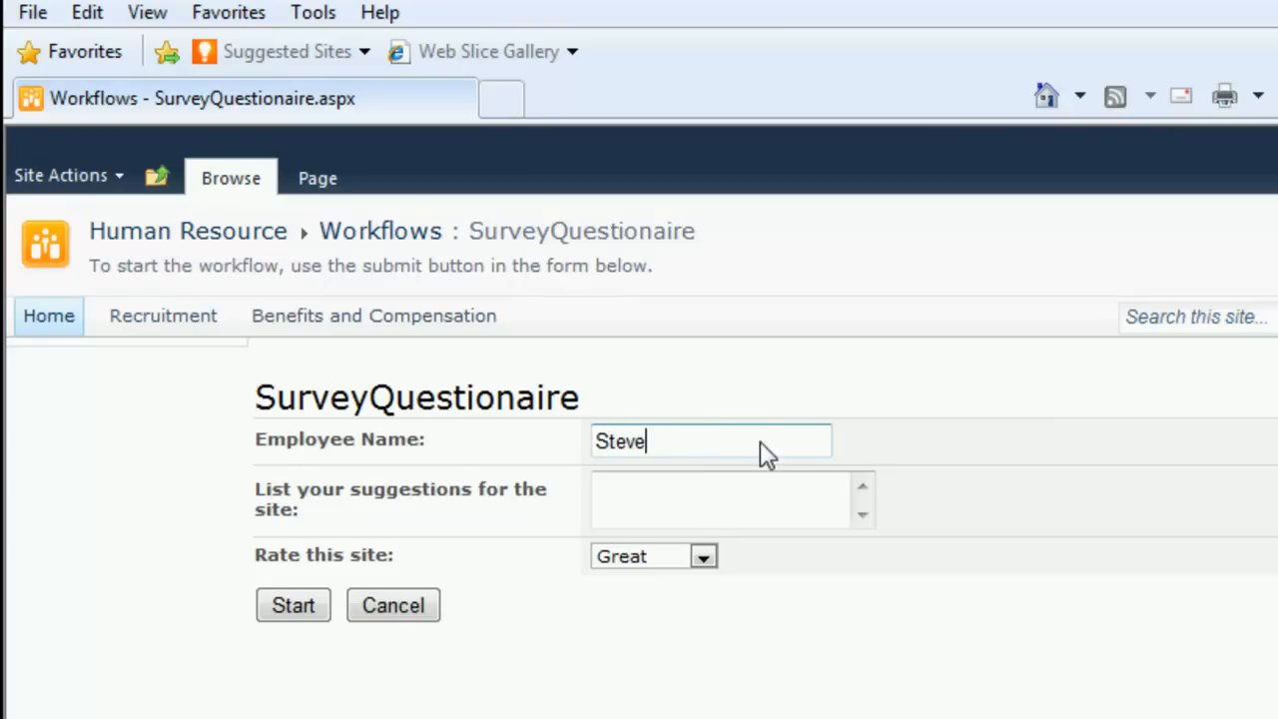
type("Jobs")
key("Tab")
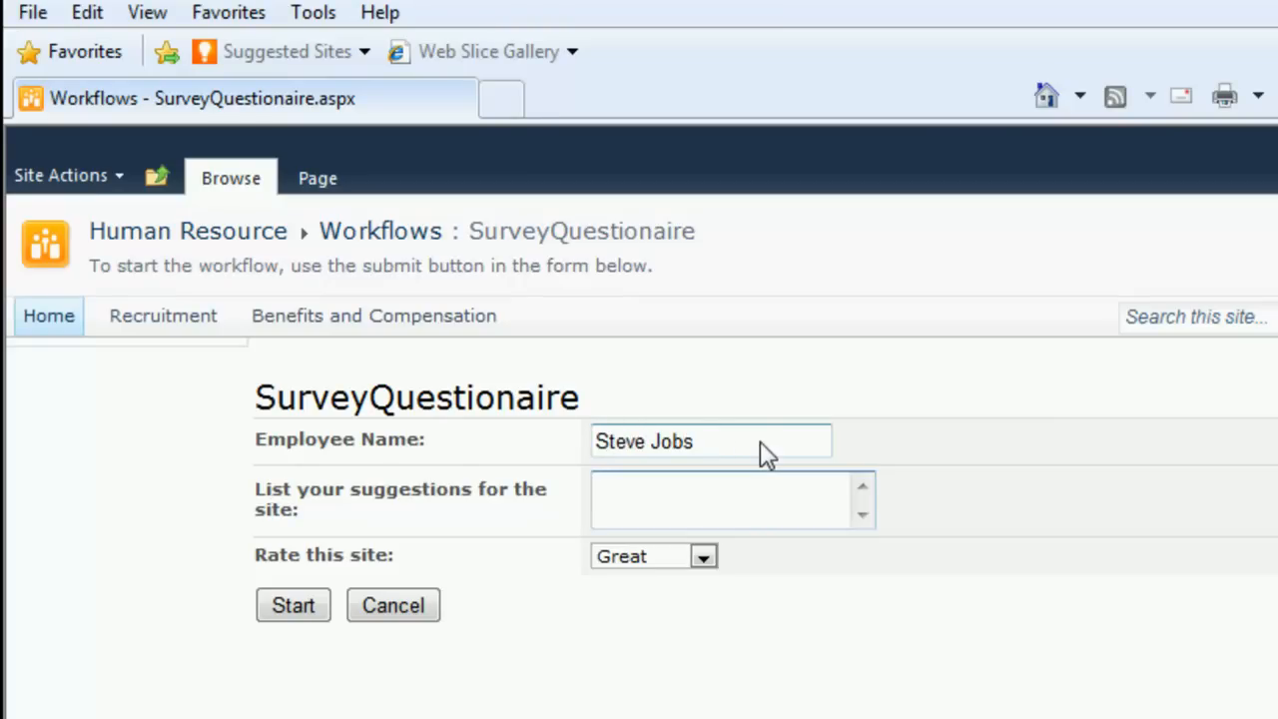
type("I'm envious")
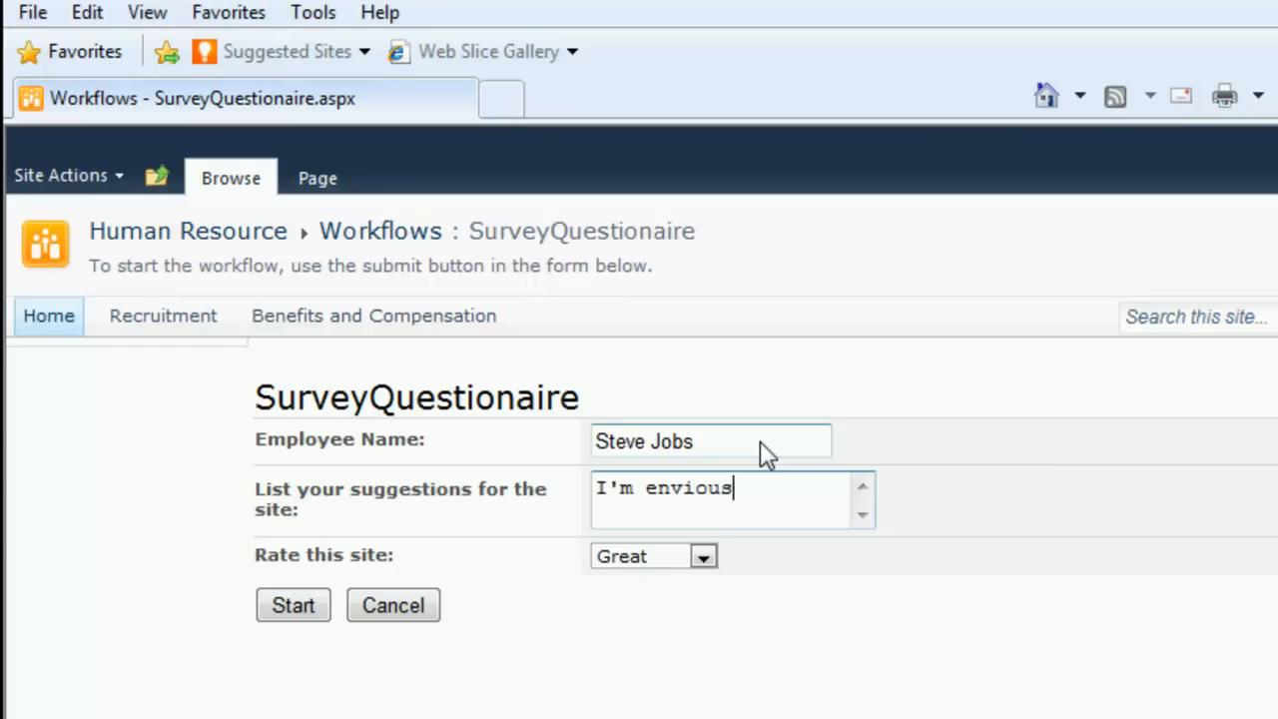
type(" ofthis prod")
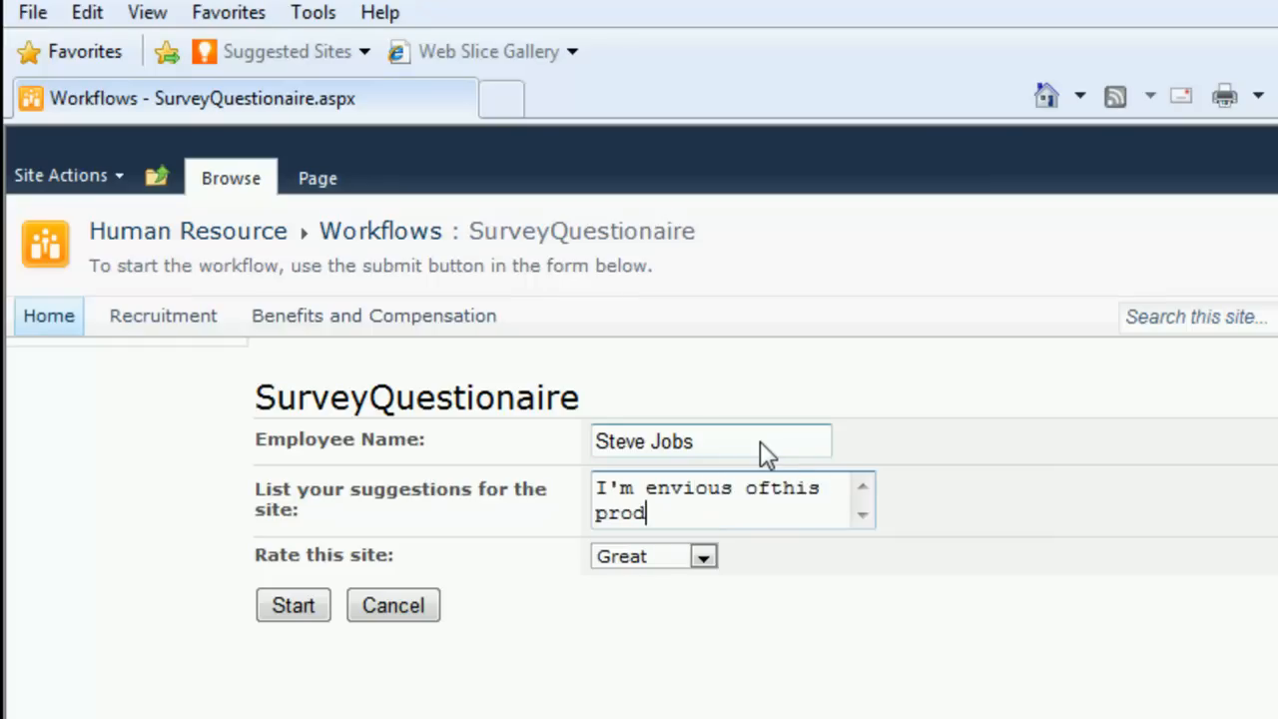
type("uct...")
left_click(306, 613)
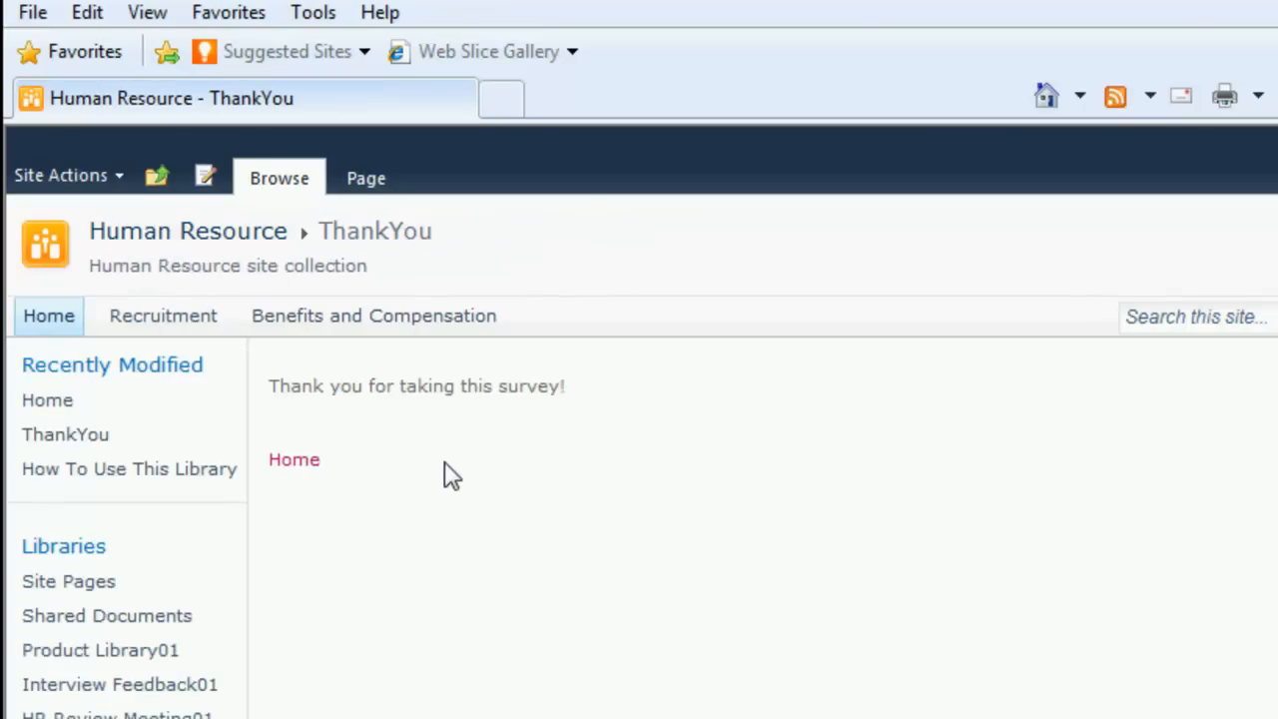
Step: Return to the Human Resource home page through the ThankYou page's Home link
left_click(300, 466)
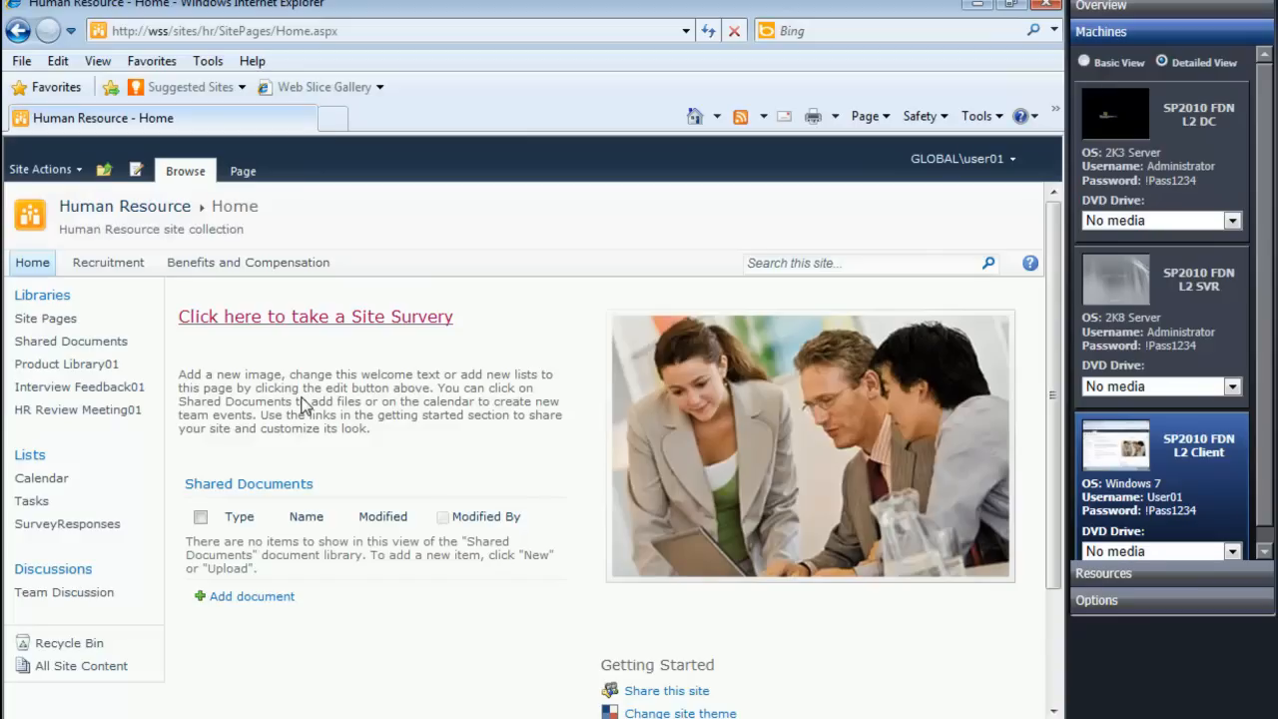
left_click(446, 717)
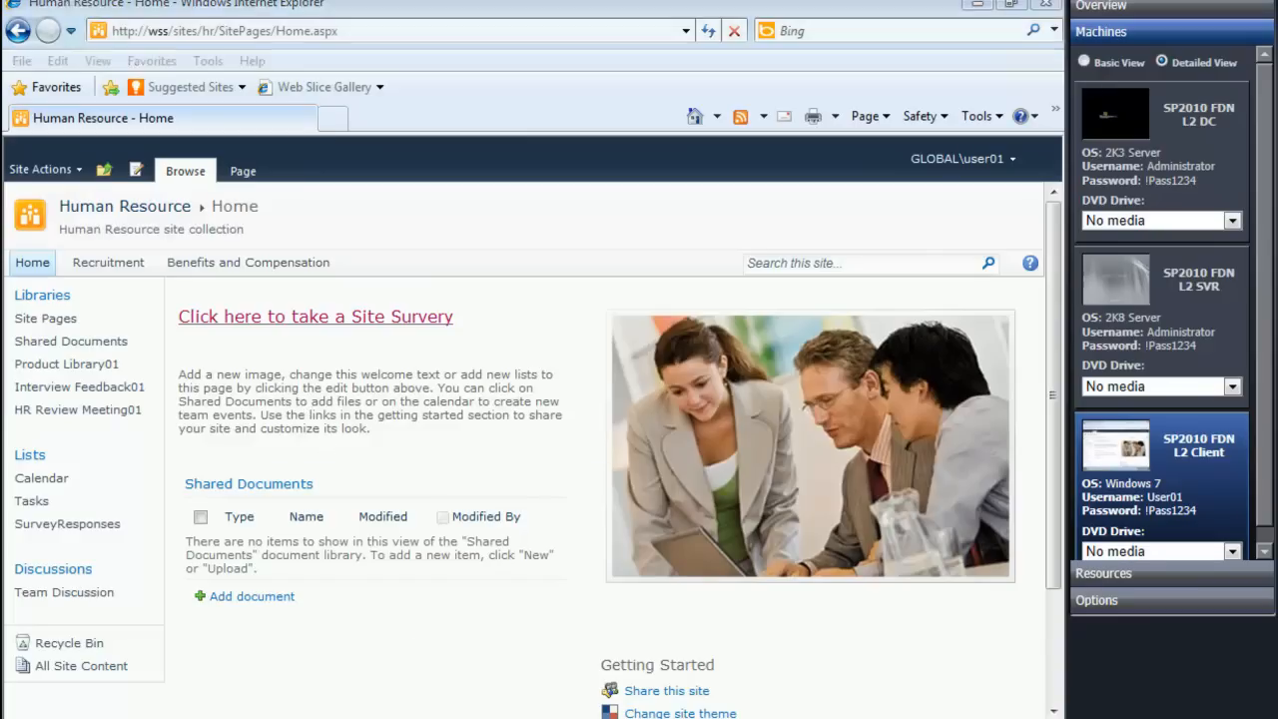